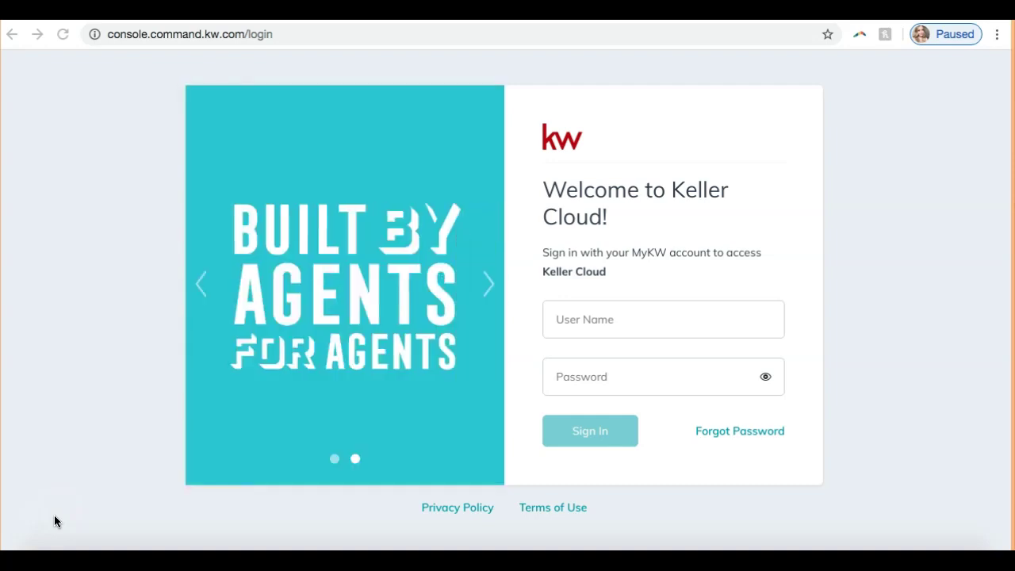
Log in to Keller Cloud by entering the account's user name and password and signing in.
click(46, 531)
click(81, 333)
click(599, 320)
text(sleroy)
key(Tab)
text(s••••••••••)
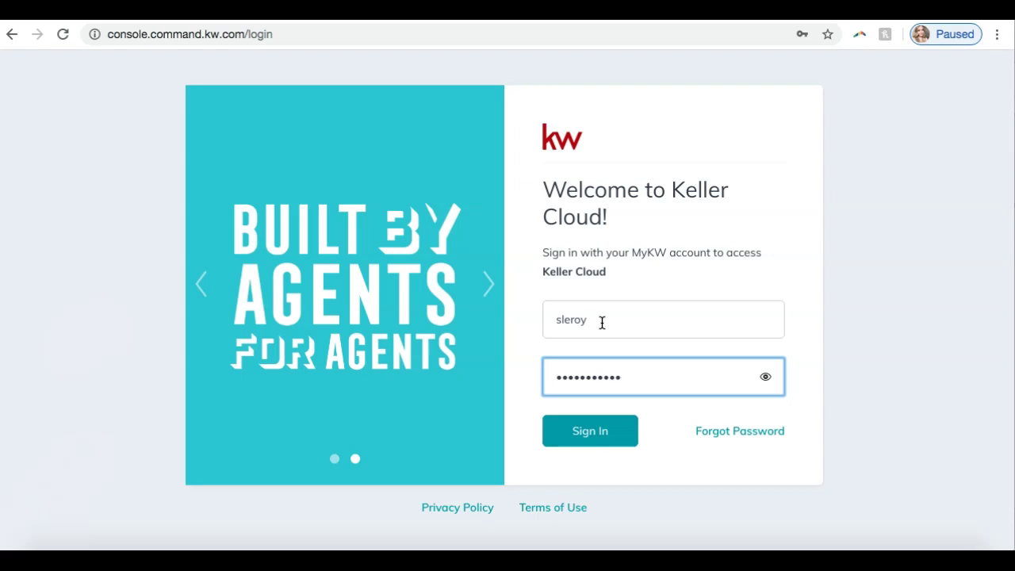
click(599, 437)
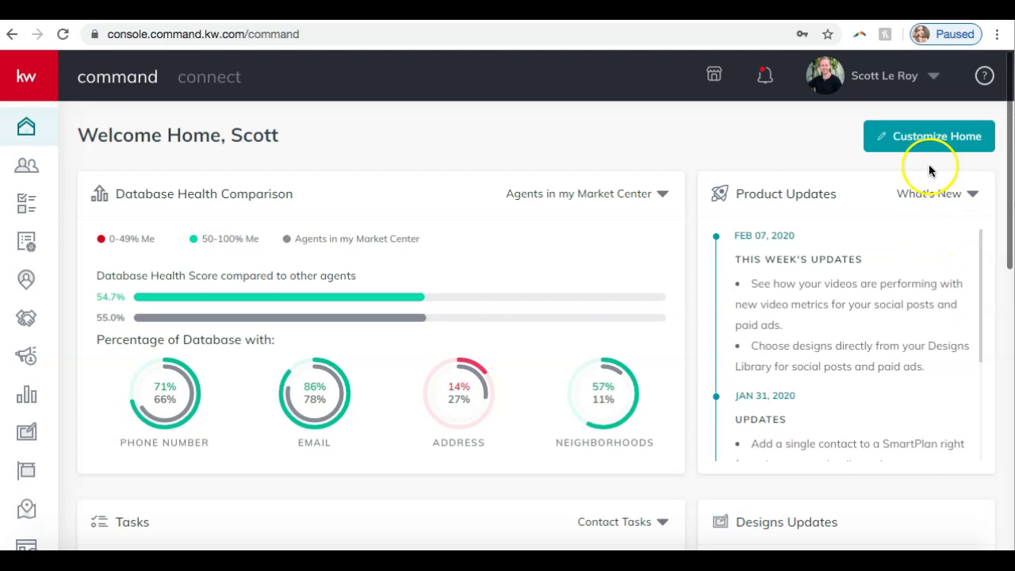
Go to Settings > Connect Settings > Marketing Profile from the user menu.
click(877, 93)
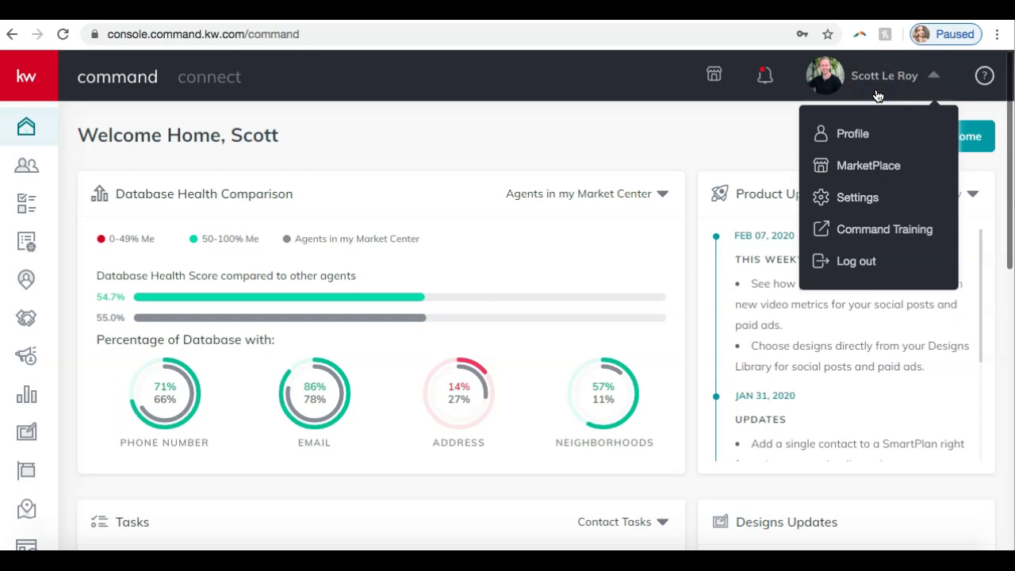
click(853, 205)
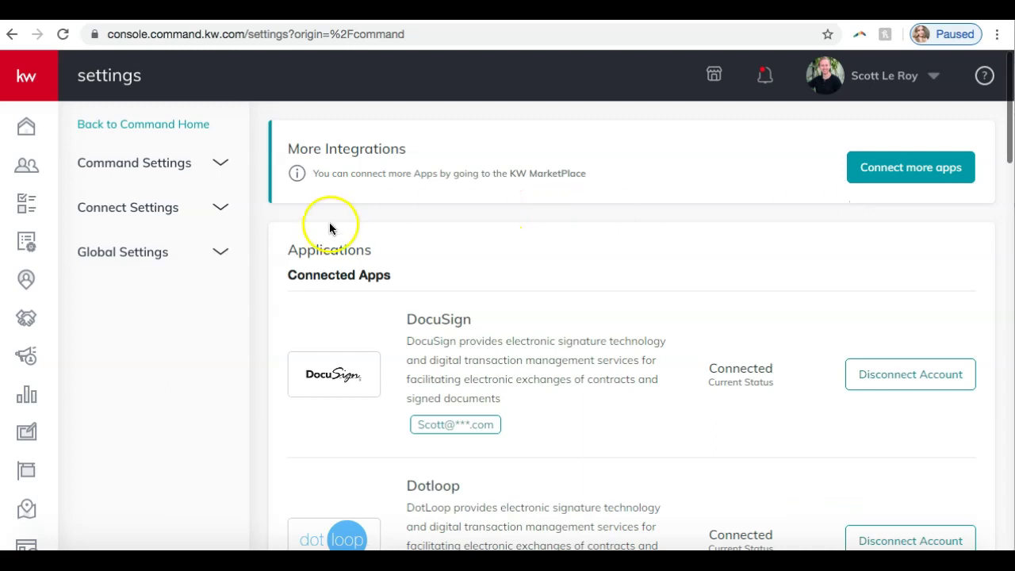
click(173, 215)
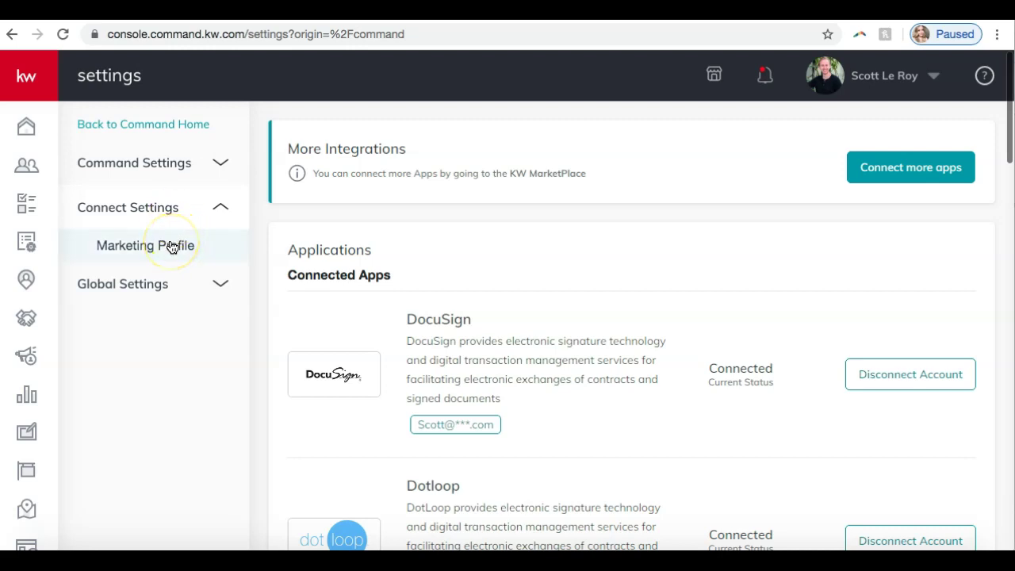
click(172, 247)
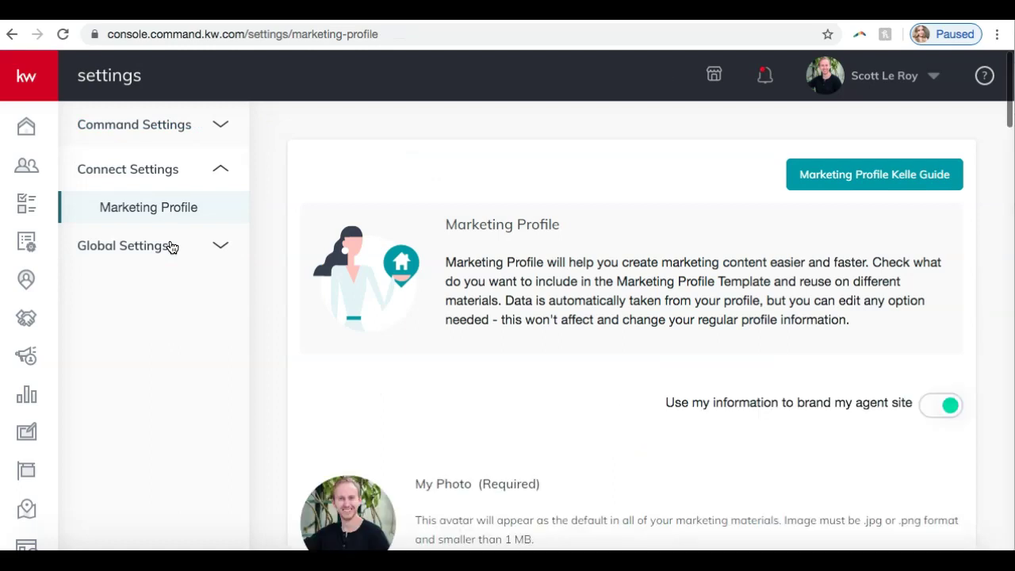
click(324, 300)
scroll(341, 293, down, 1)
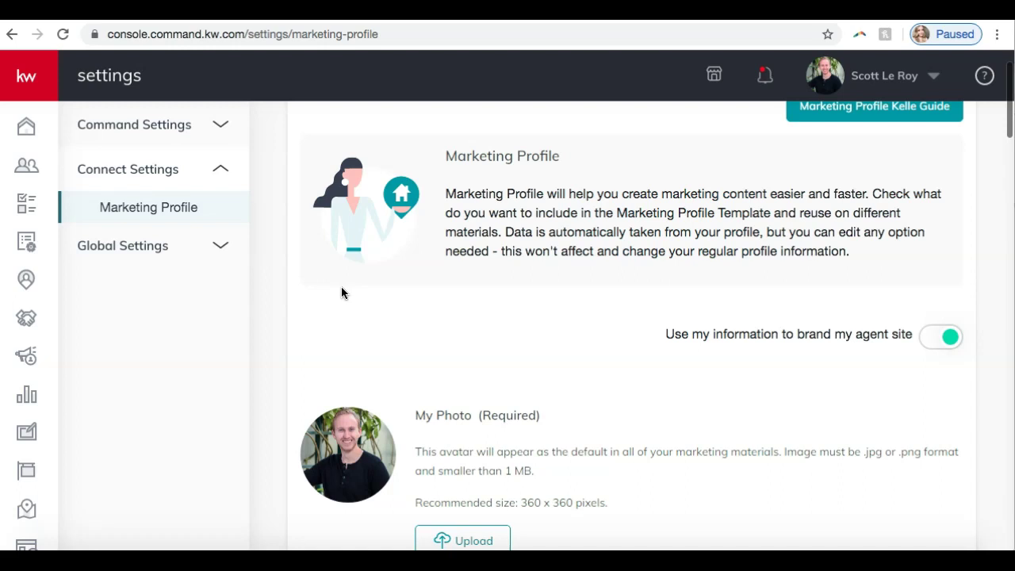
scroll(341, 293, down, 4)
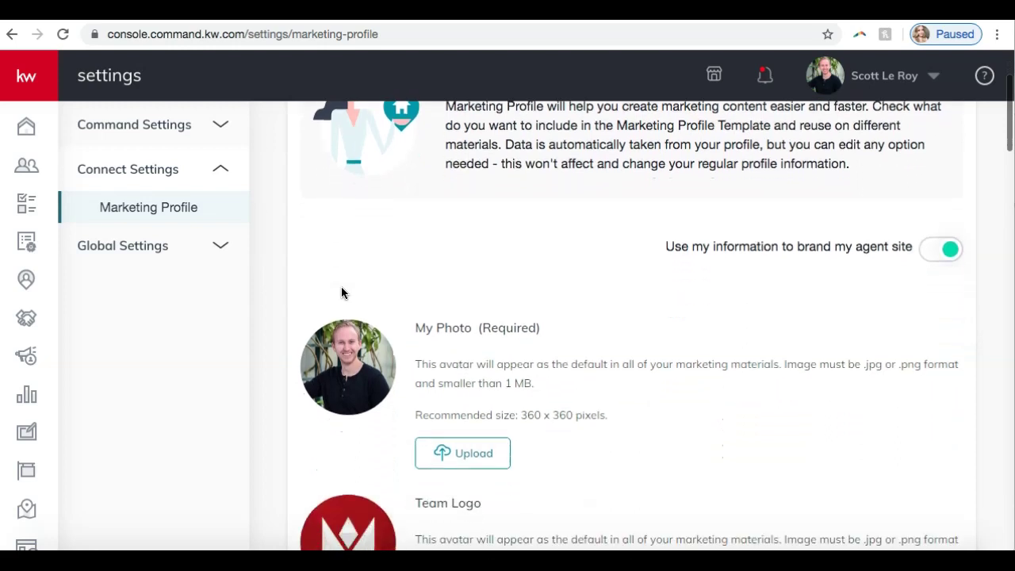
scroll(341, 293, down, 1)
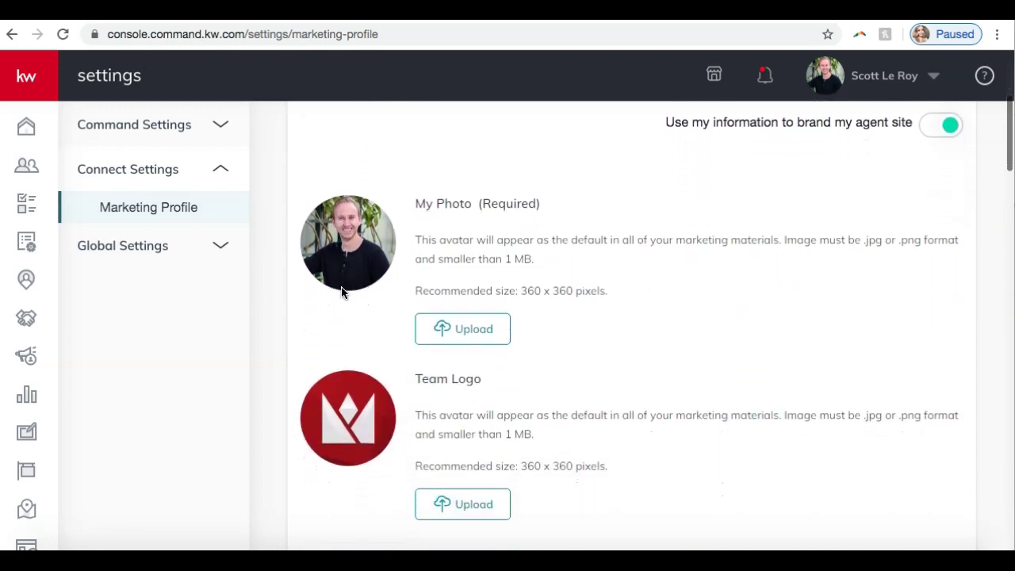
scroll(341, 293, down, 1)
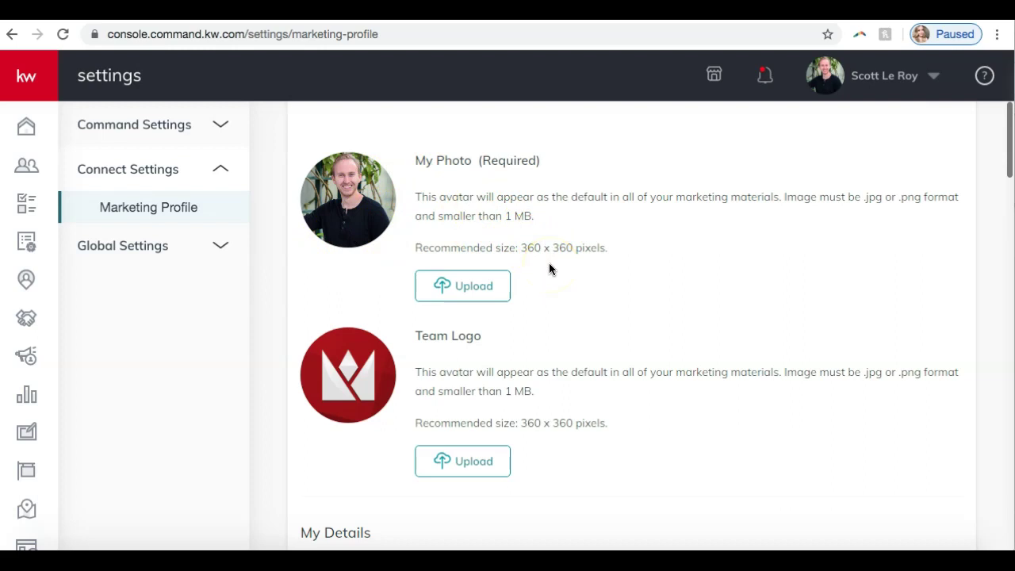
scroll(550, 268, down, 5)
scroll(549, 269, up, 1)
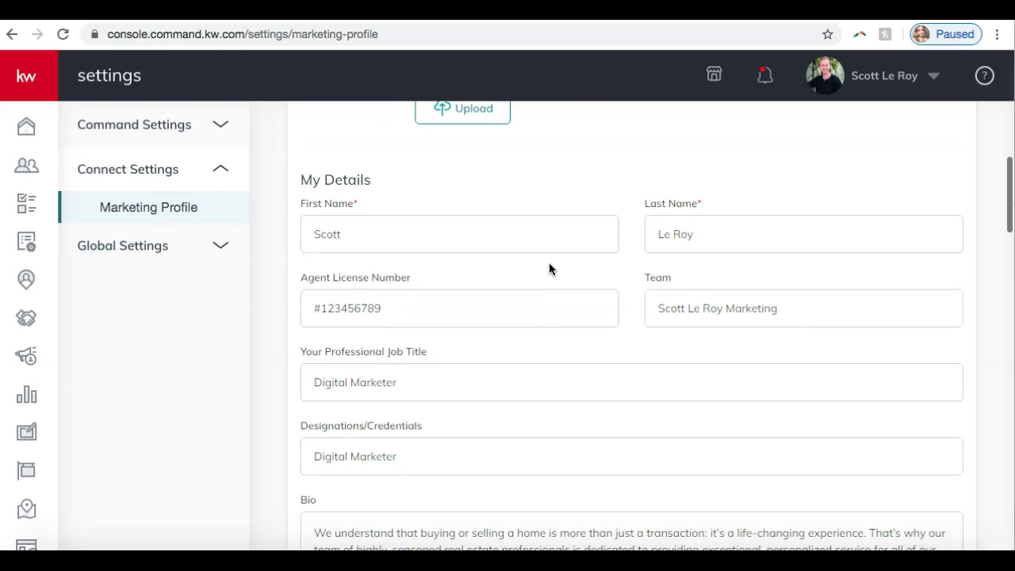
scroll(549, 268, down, 1)
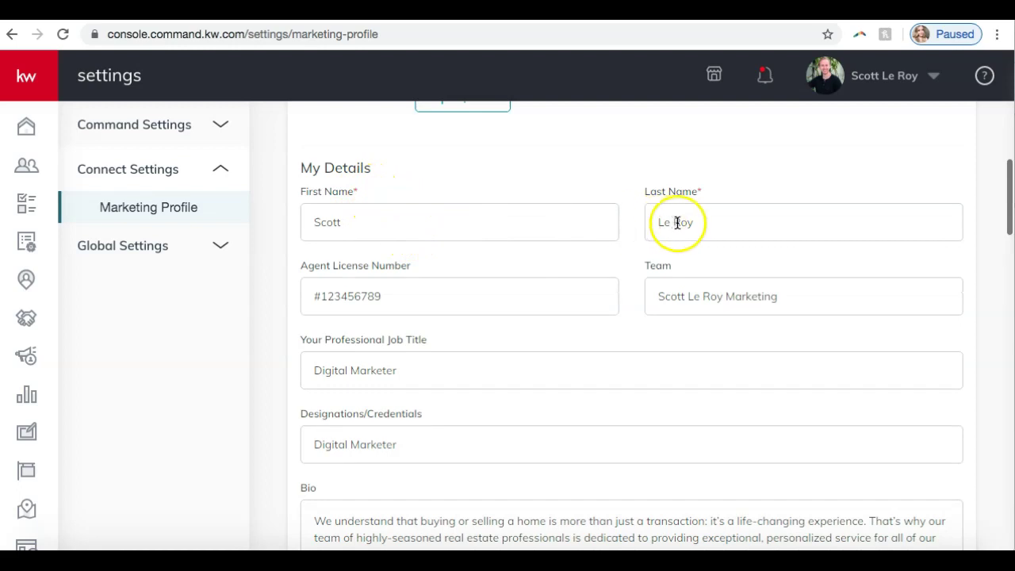
scroll(564, 258, down, 1)
scroll(565, 260, down, 3)
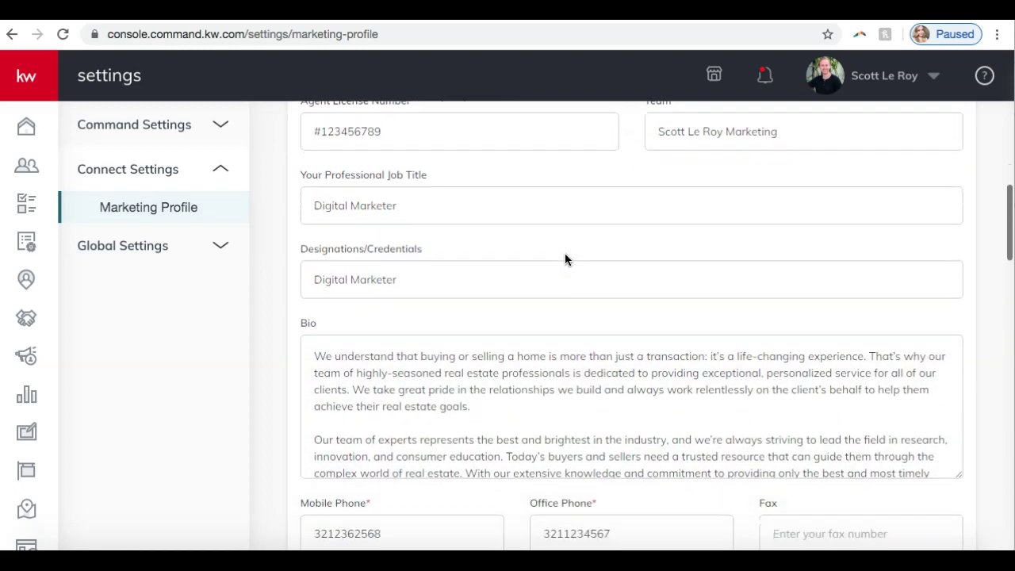
scroll(565, 259, down, 2)
scroll(565, 259, down, 2)
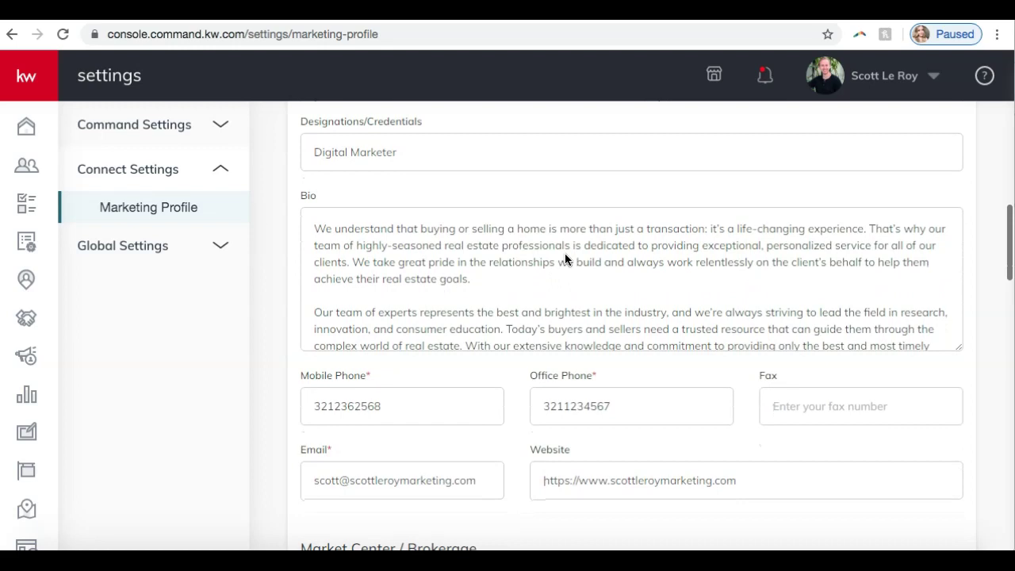
scroll(565, 259, down, 4)
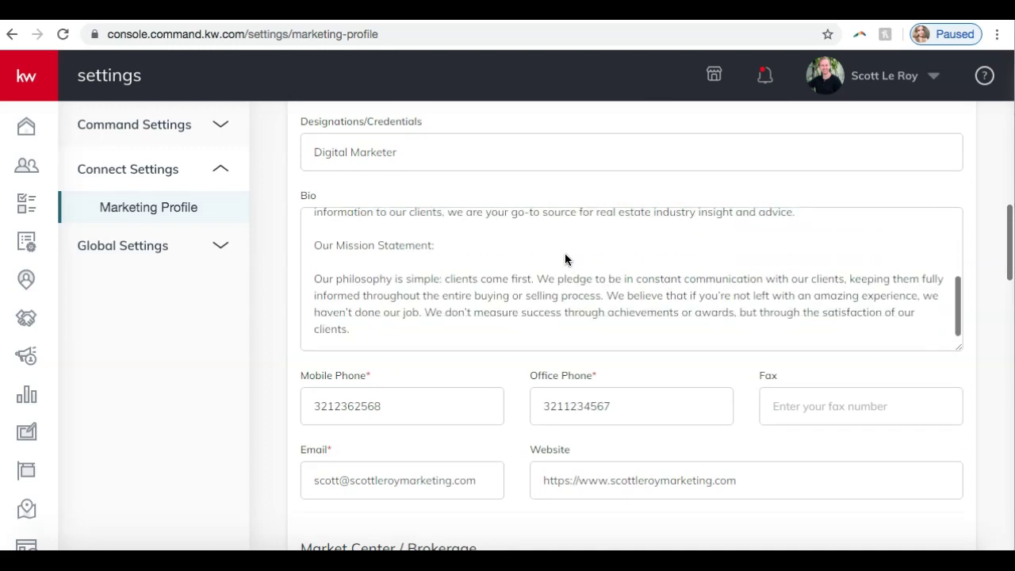
scroll(499, 340, down, 4)
scroll(500, 341, up, 1)
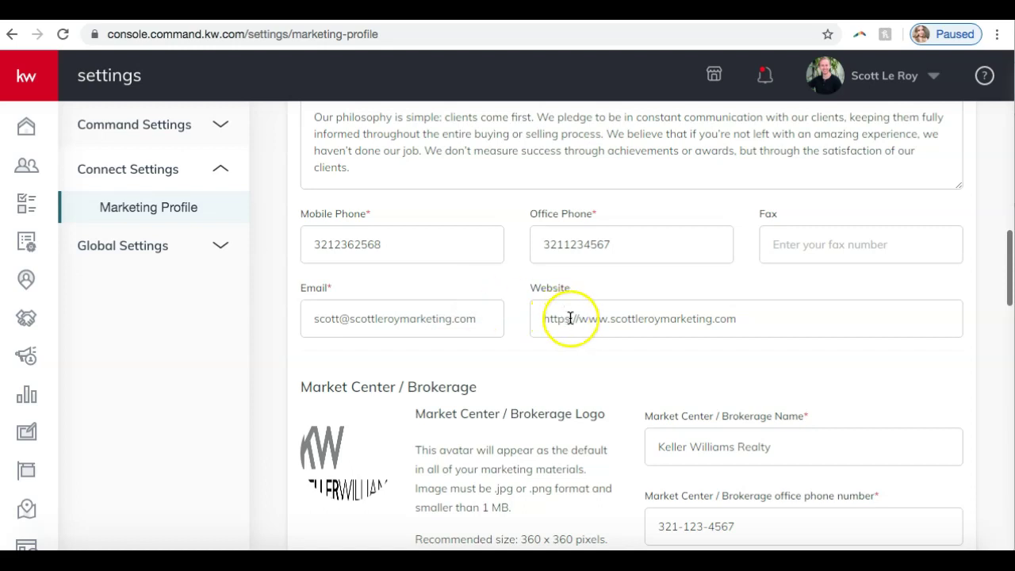
mouse_move(571, 317)
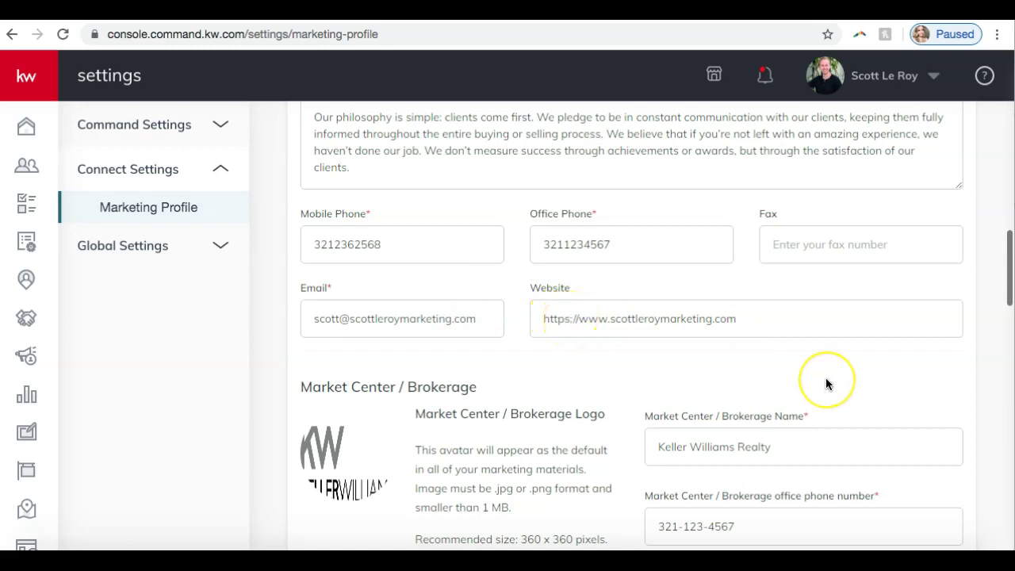
scroll(826, 377, down, 2)
scroll(825, 379, down, 3)
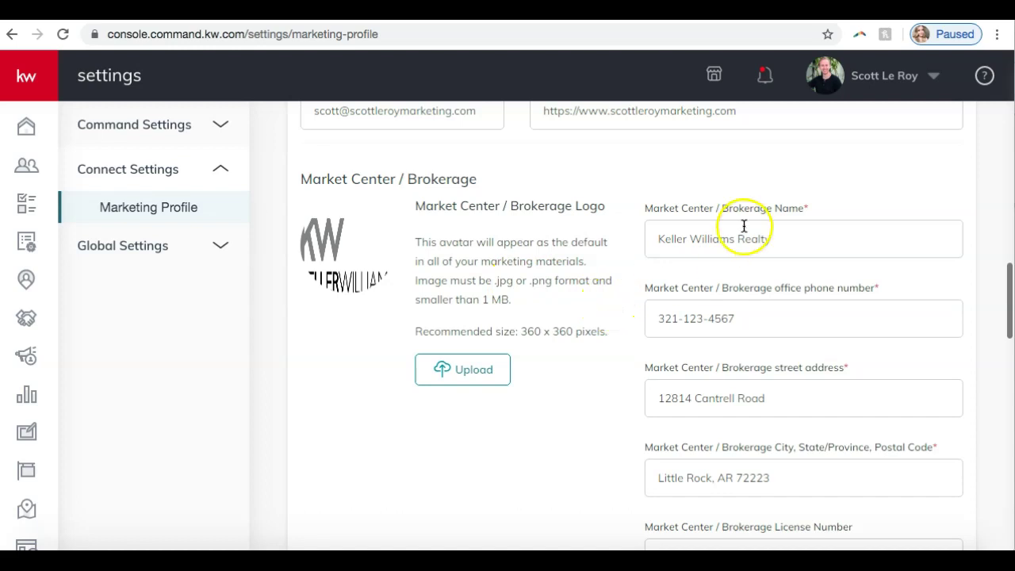
scroll(743, 226, down, 1)
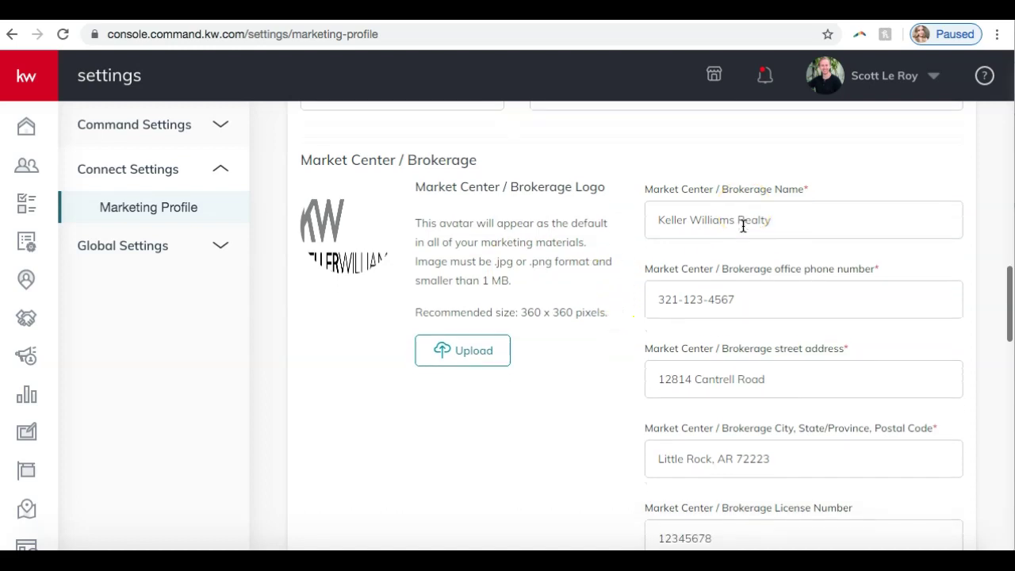
scroll(743, 226, down, 1)
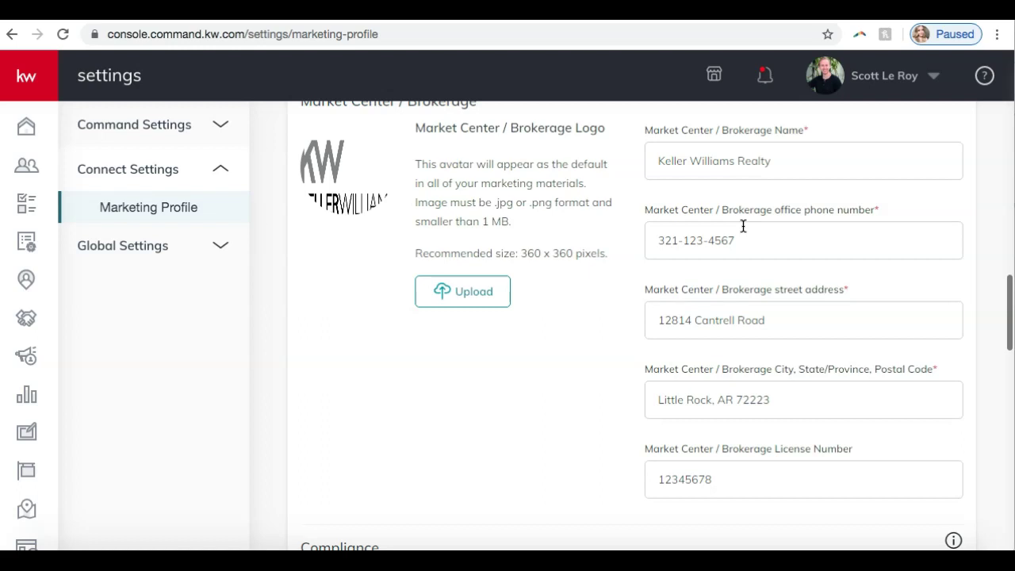
click(758, 222)
click(743, 238)
scroll(742, 242, down, 3)
scroll(739, 253, down, 4)
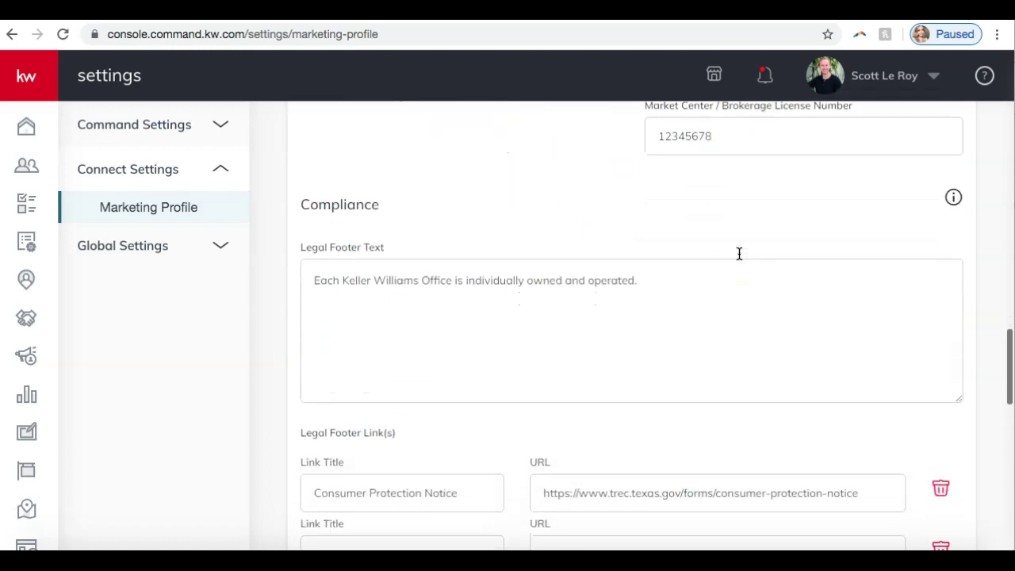
click(712, 264)
click(512, 293)
click(521, 291)
click(596, 296)
click(673, 277)
scroll(673, 276, down, 4)
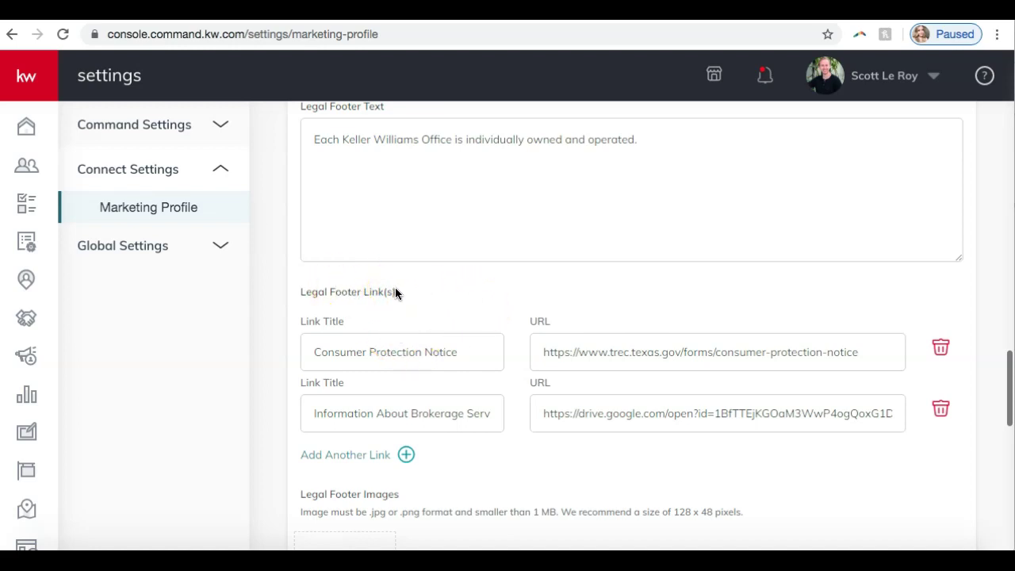
scroll(485, 289, down, 3)
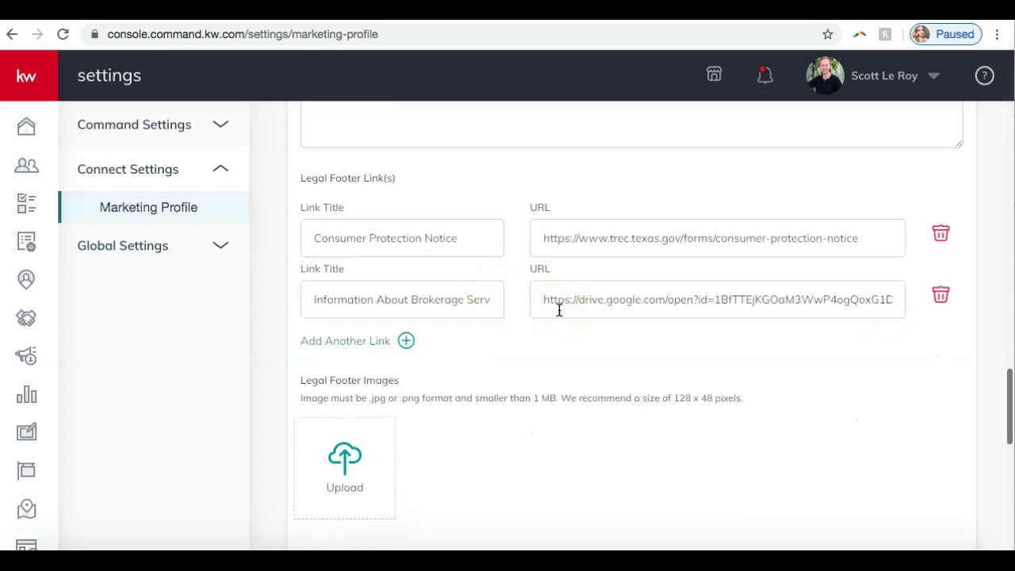
scroll(559, 311, down, 2)
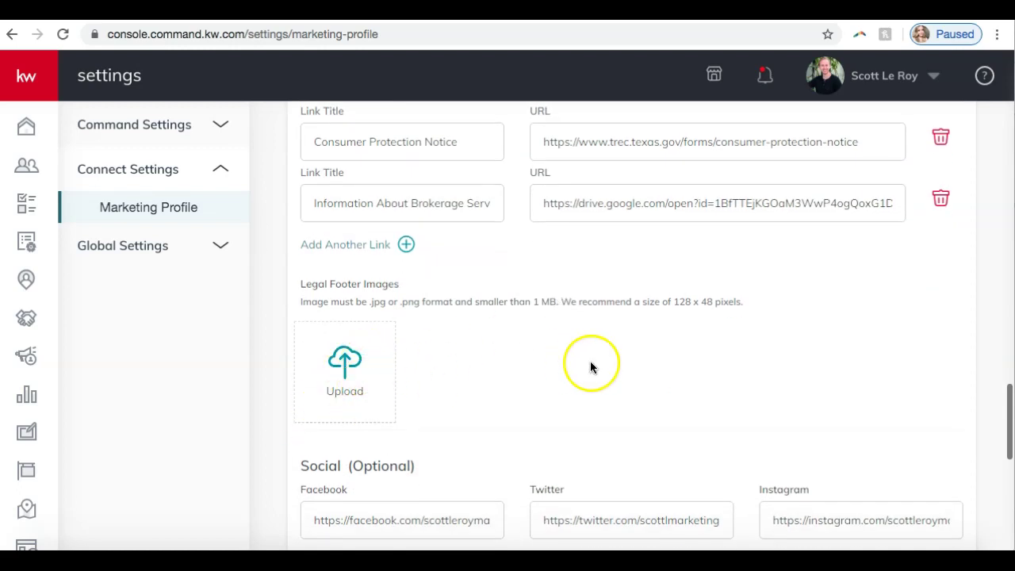
scroll(587, 363, down, 2)
scroll(588, 363, down, 1)
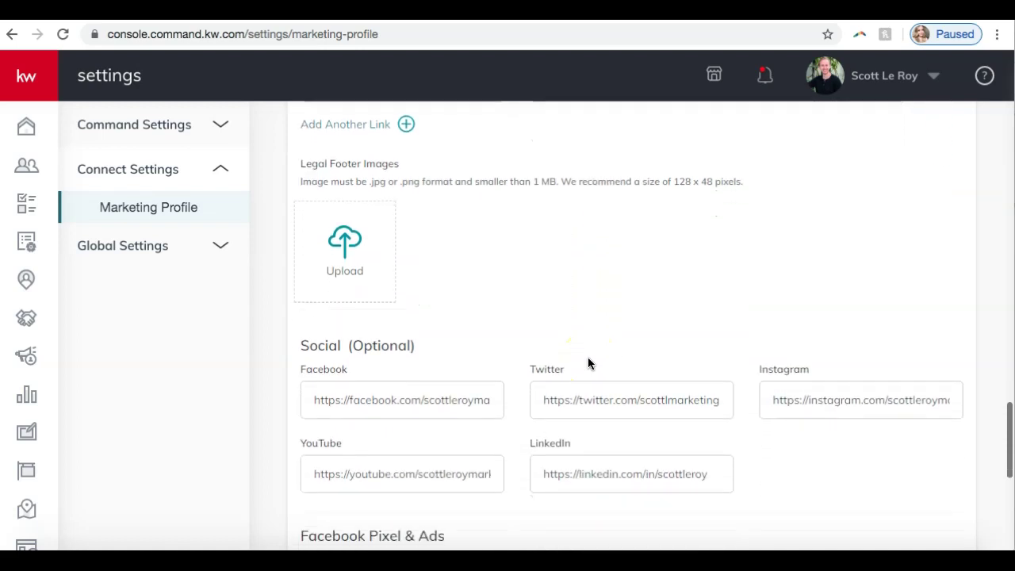
scroll(588, 363, down, 3)
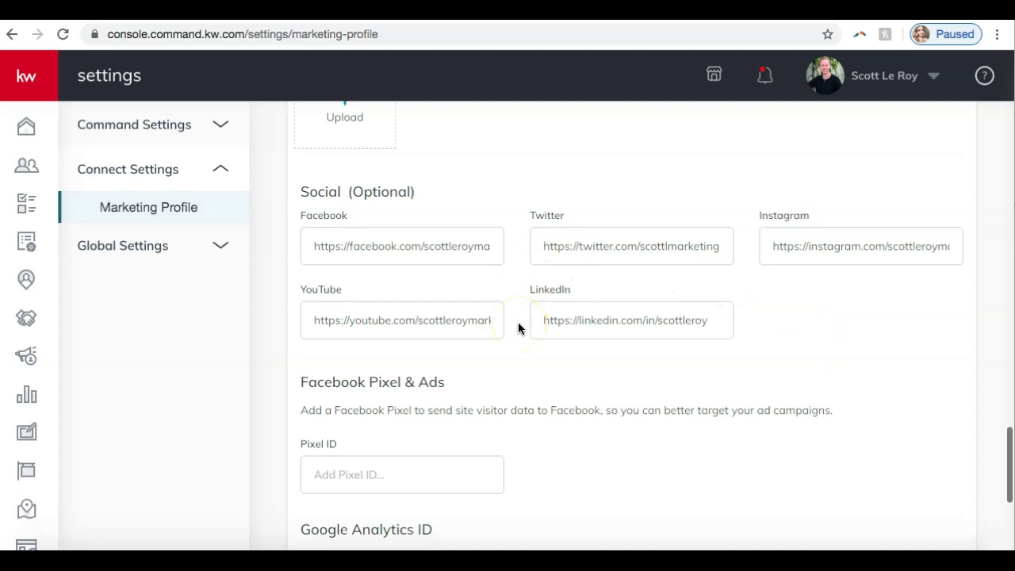
scroll(519, 327, down, 2)
Scroll past Pixel ID, Google Analytics and App Link and save the Marketing Profile.
scroll(520, 327, down, 3)
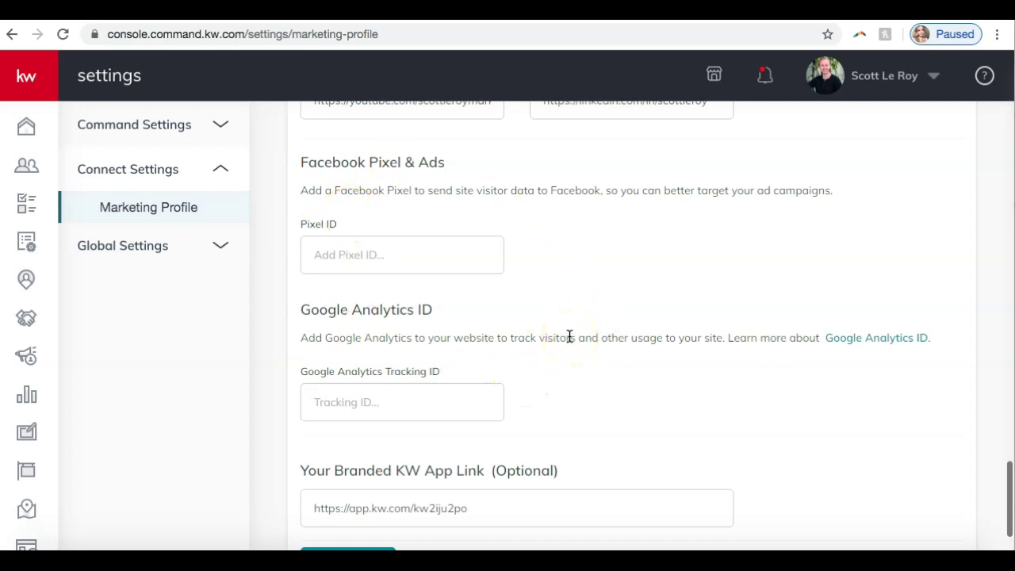
scroll(570, 337, down, 2)
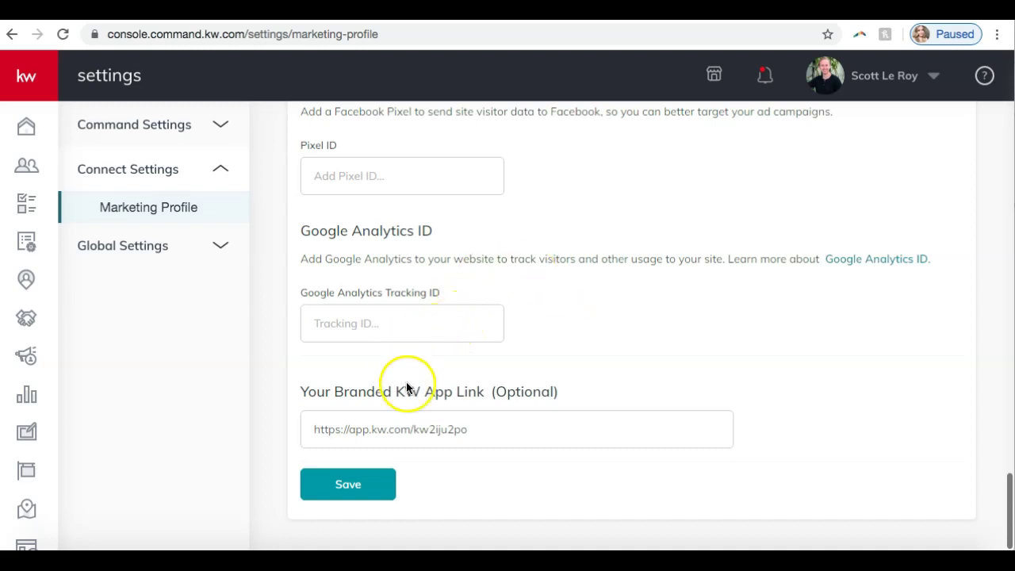
click(323, 477)
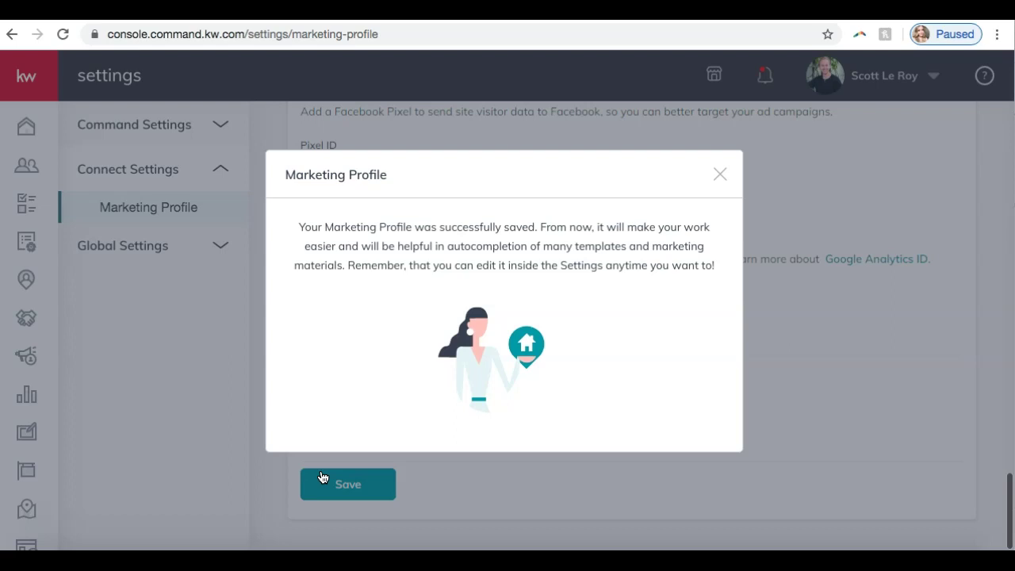
Close the profile-saved confirmation and go to the Designs templates page.
click(716, 177)
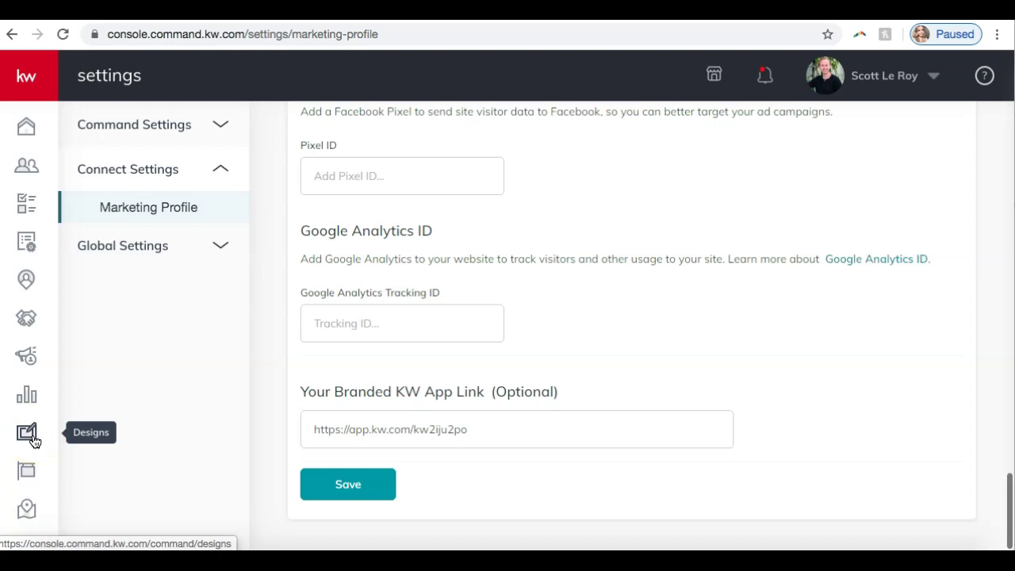
click(33, 440)
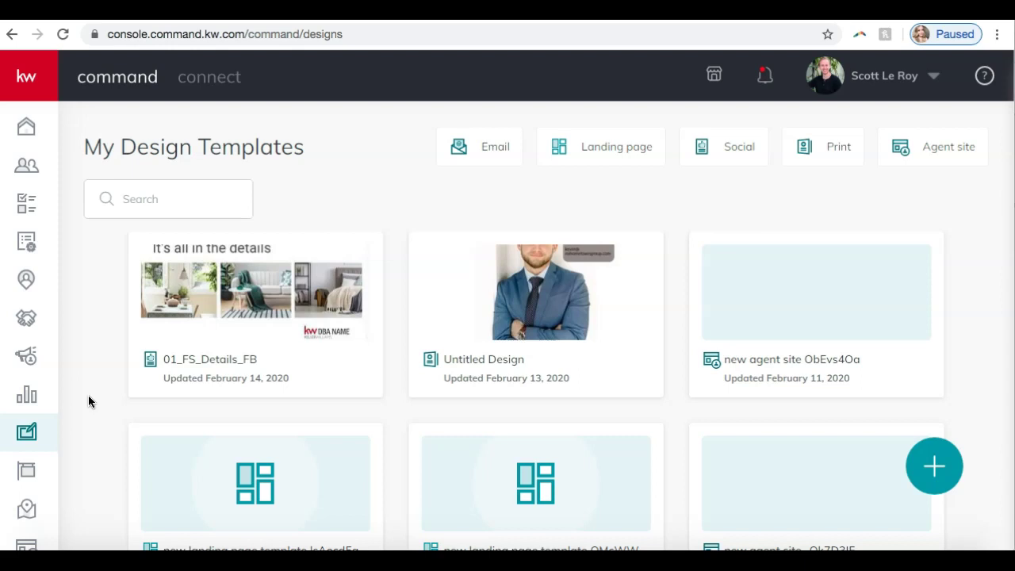
Browse the Email, Landing page, Social, Print and Agent site template filters, ending on Email.
click(489, 151)
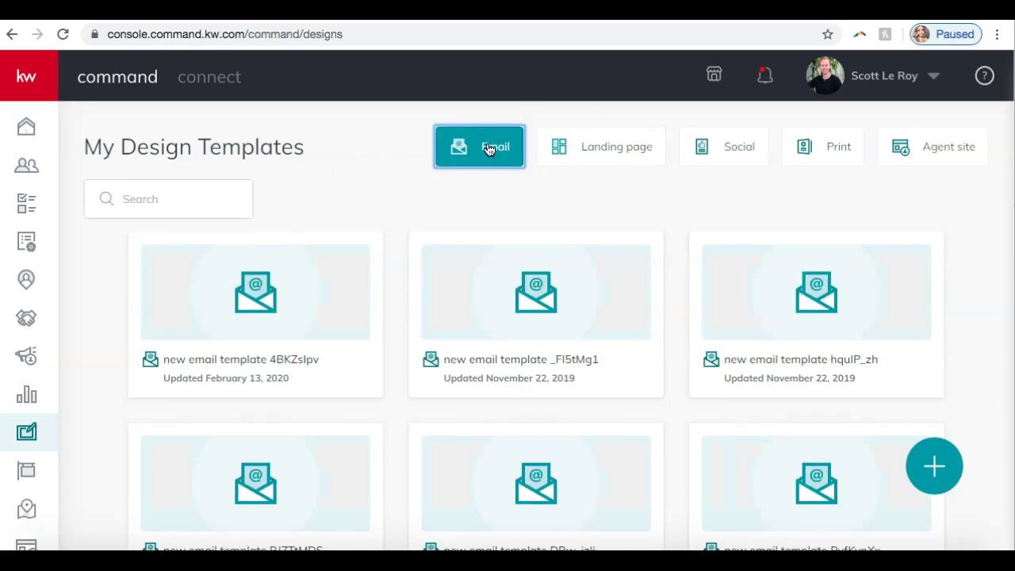
click(602, 147)
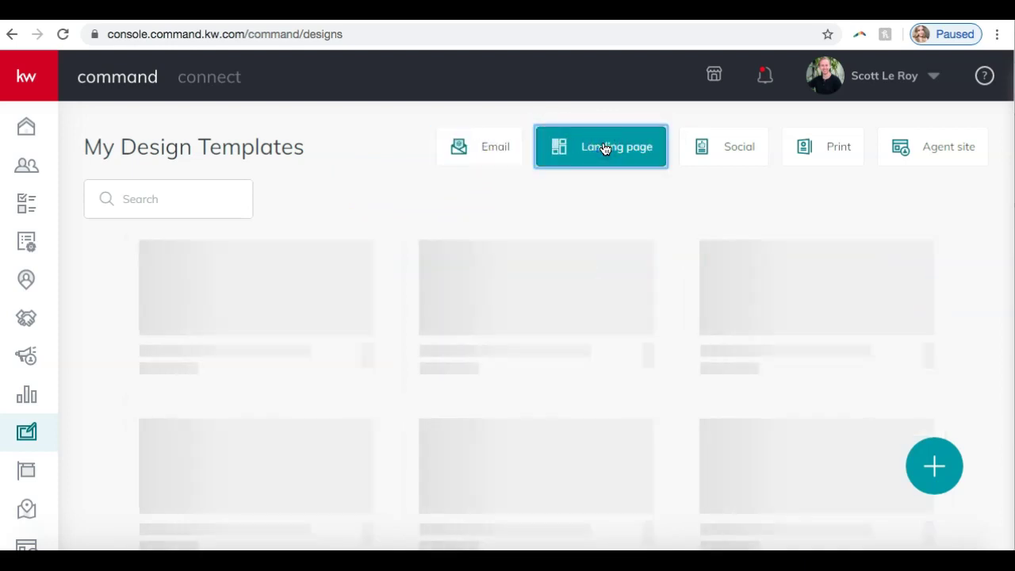
click(737, 152)
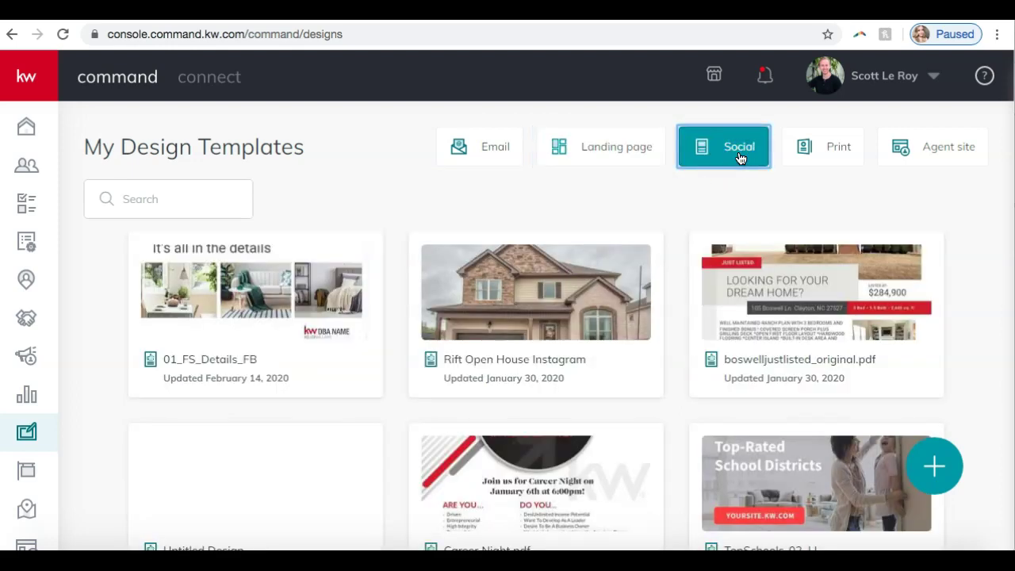
click(797, 157)
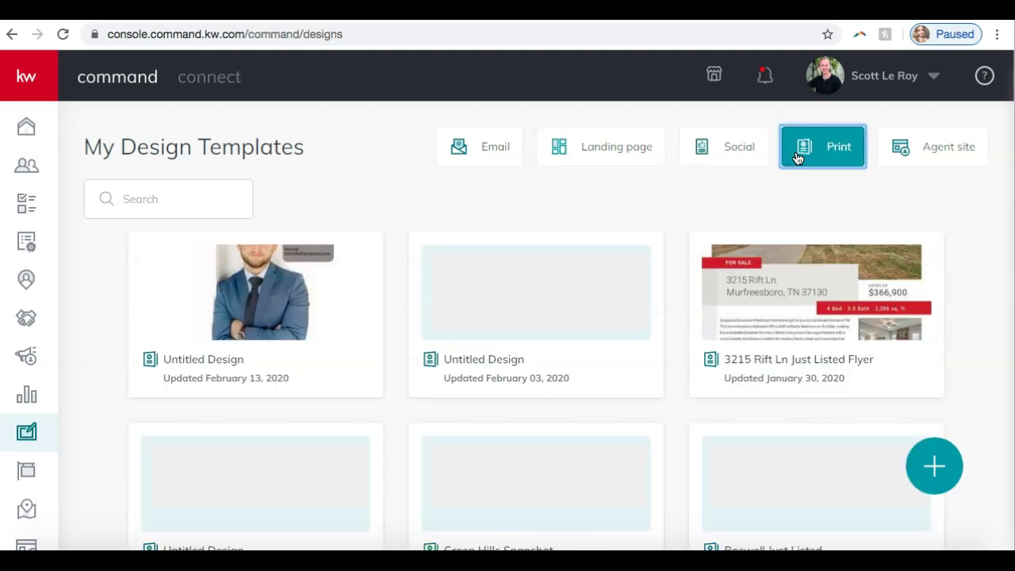
click(890, 159)
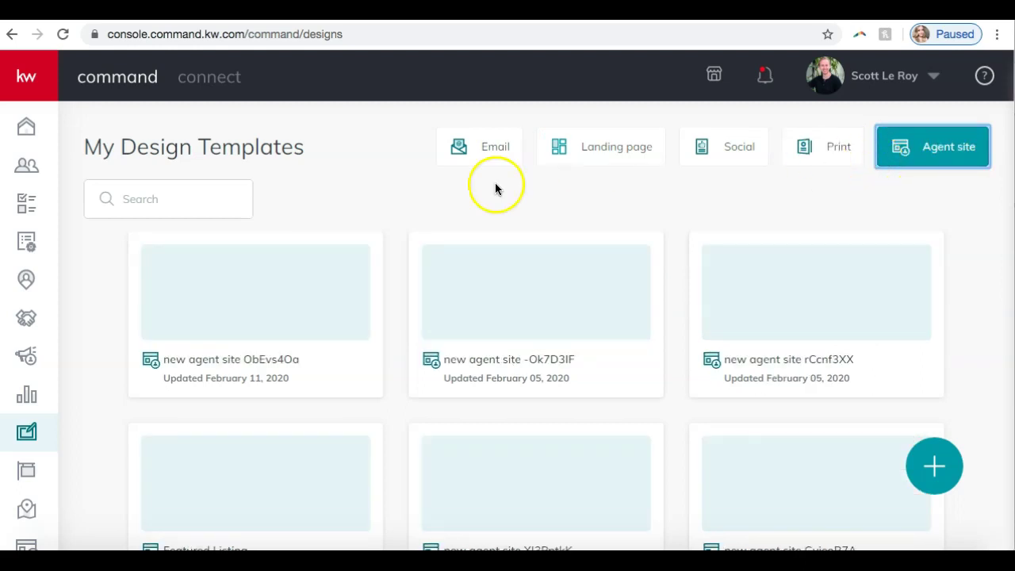
click(484, 161)
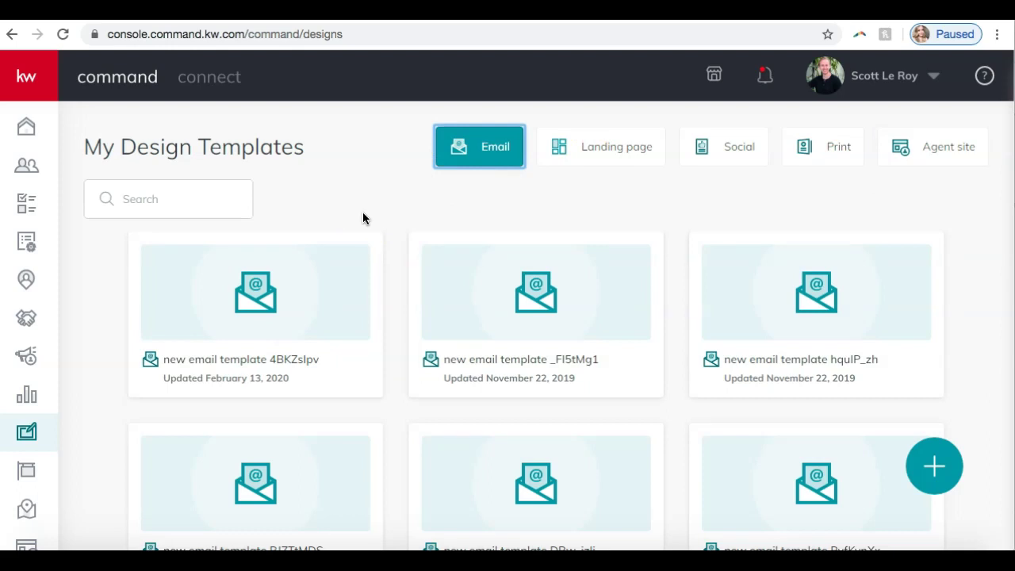
Scroll the Email templates and bring up the Create Design dialog with the + button.
click(182, 193)
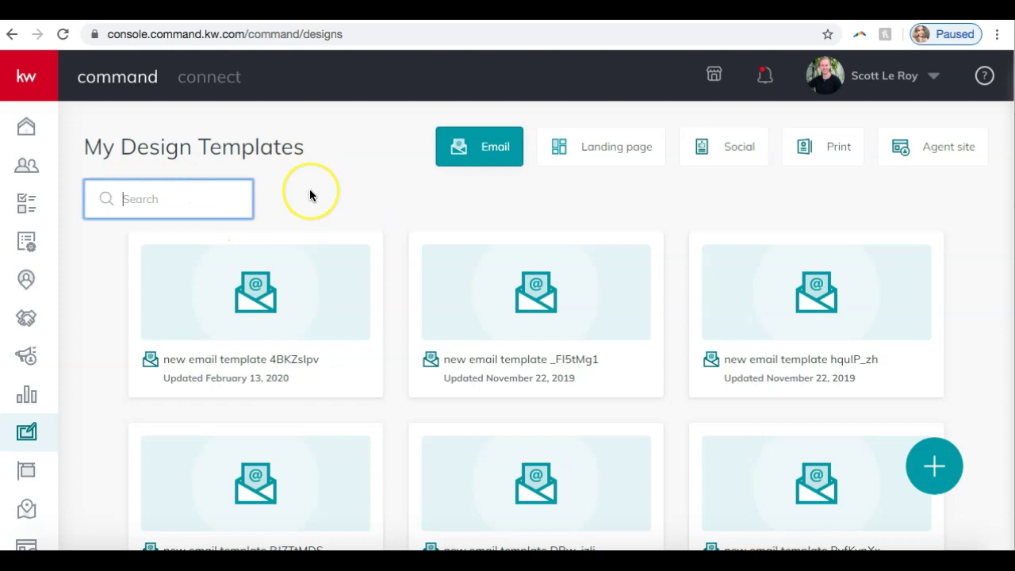
scroll(309, 188, down, 4)
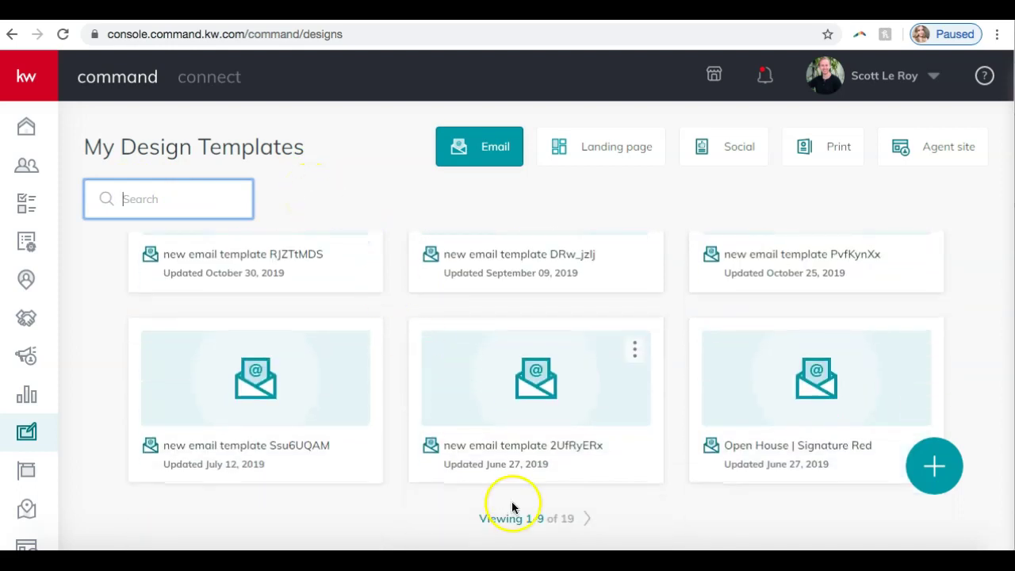
click(596, 523)
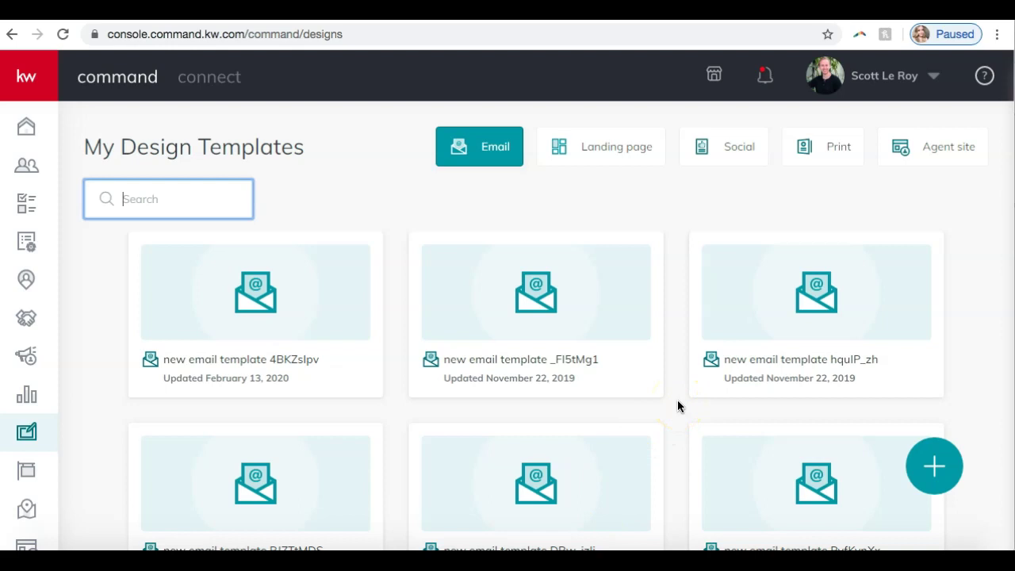
click(936, 480)
click(935, 482)
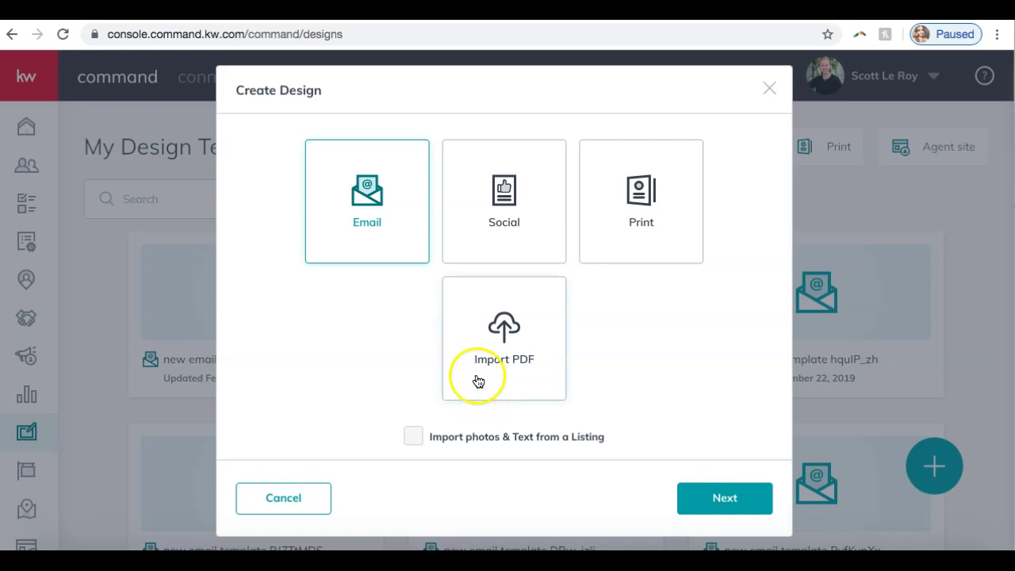
Choose a Social design with 'Import photos & Text from a Listing' ticked, then continue.
click(655, 234)
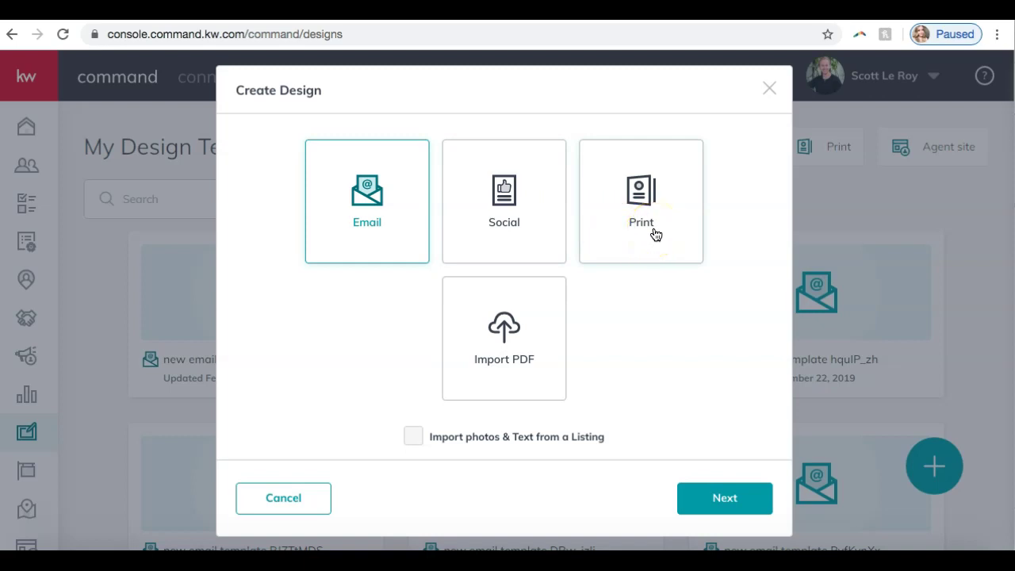
click(514, 206)
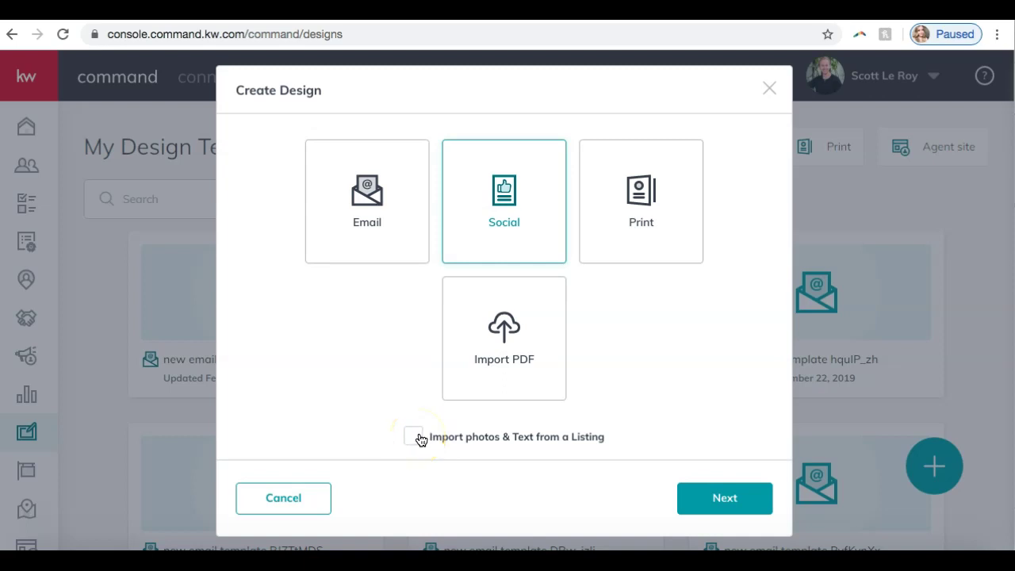
click(413, 422)
click(413, 436)
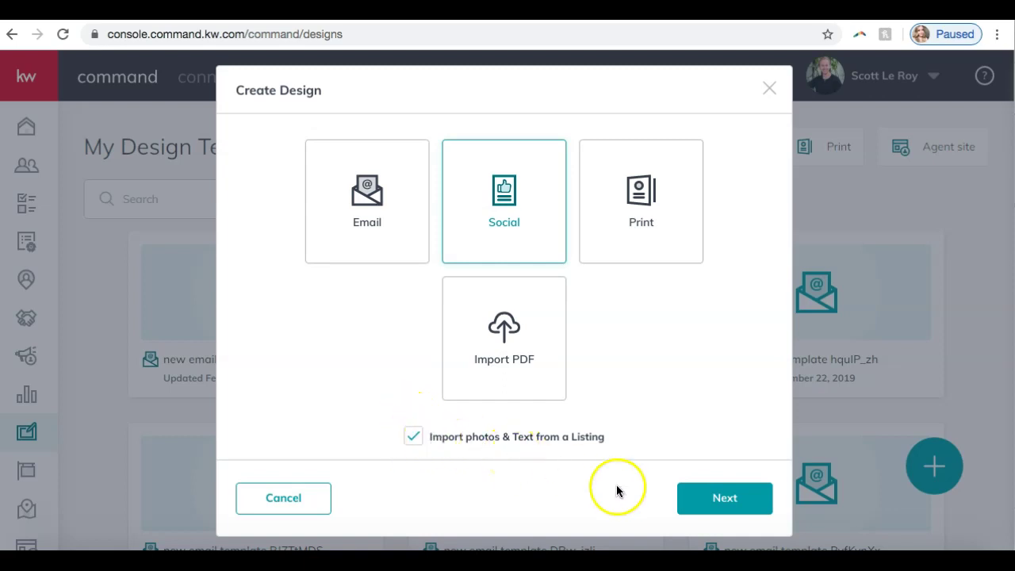
click(737, 509)
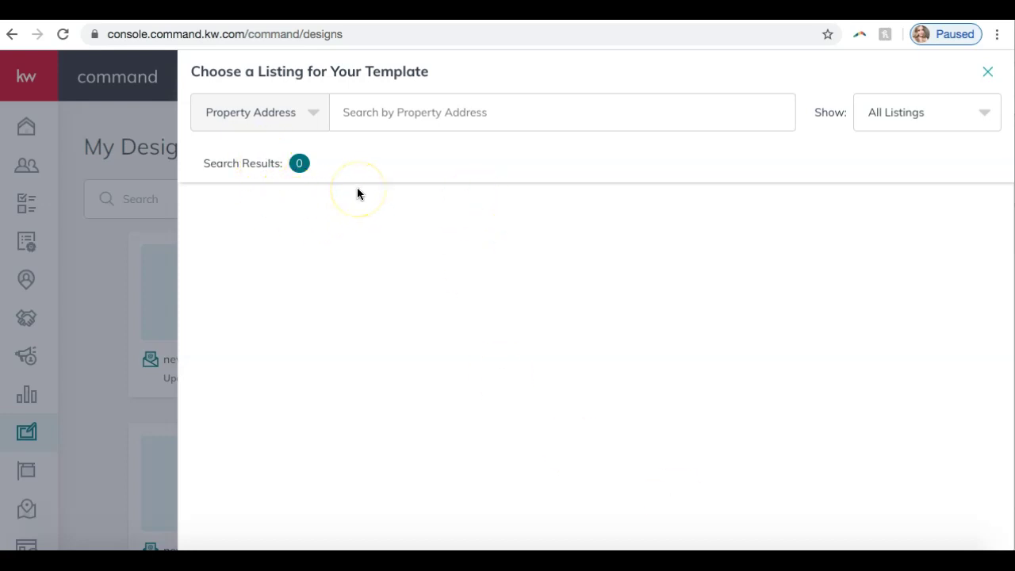
Keep the listing filter set to show all listings.
click(905, 112)
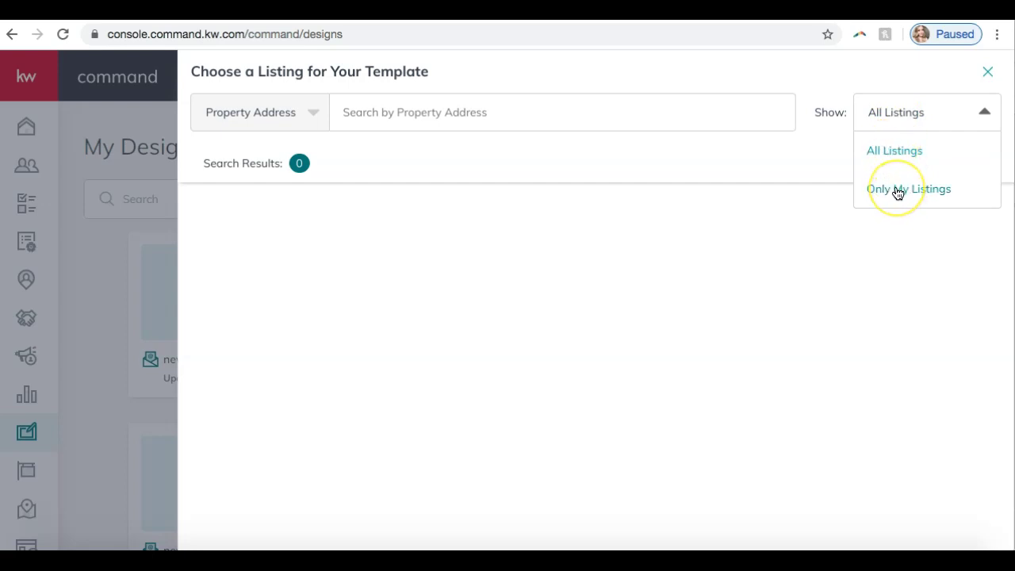
click(895, 151)
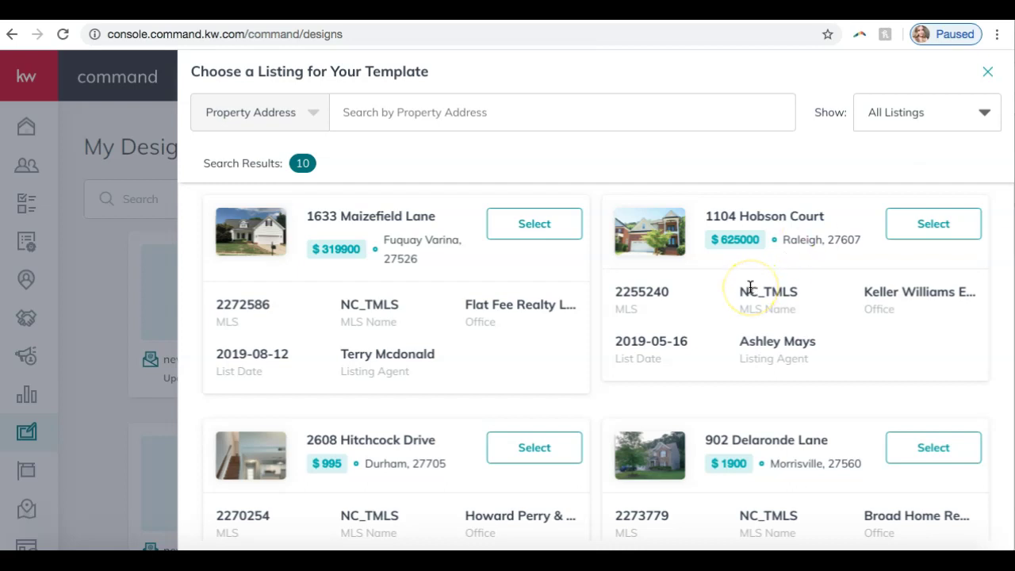
scroll(633, 308, down, 3)
scroll(633, 309, up, 3)
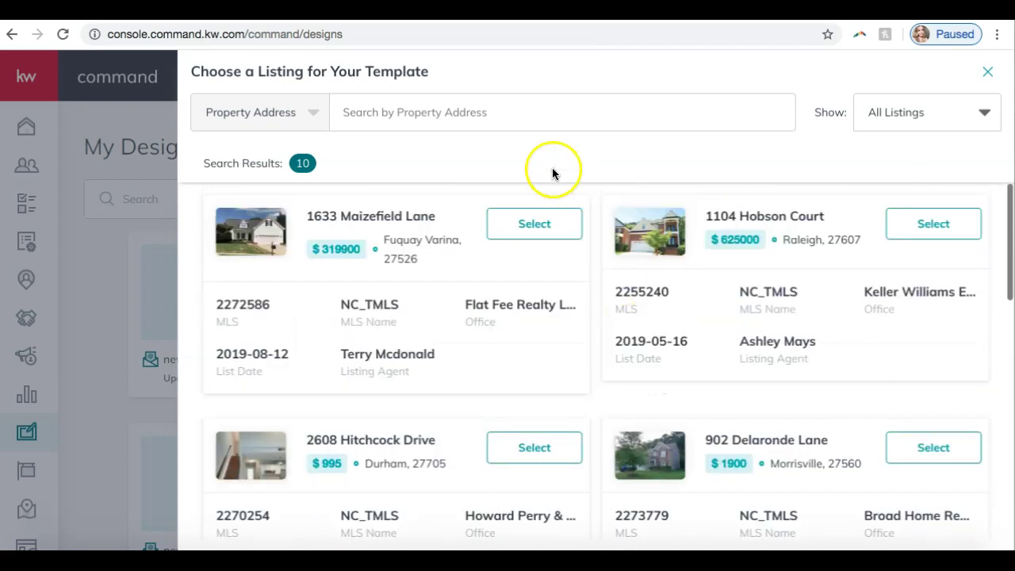
click(478, 118)
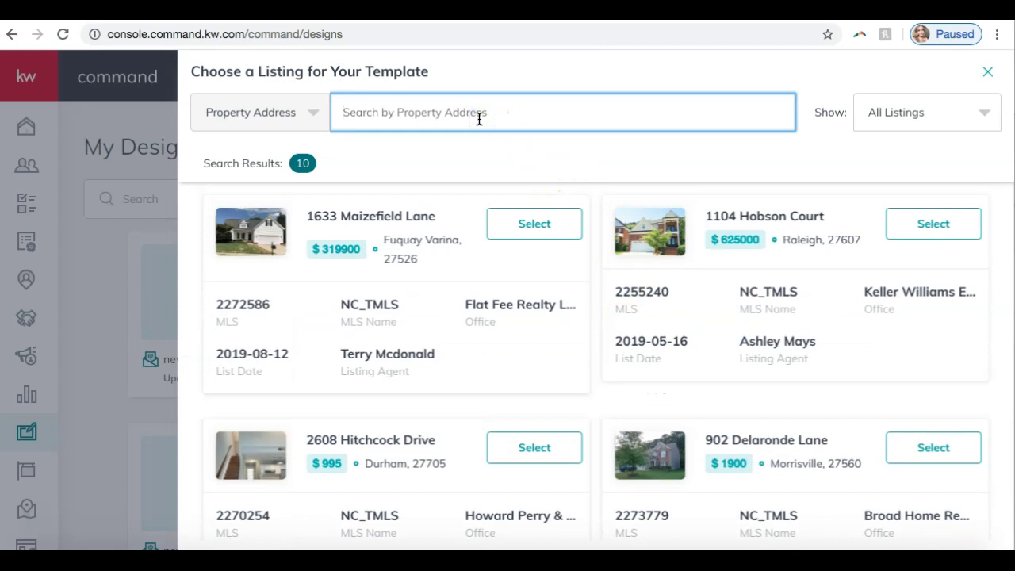
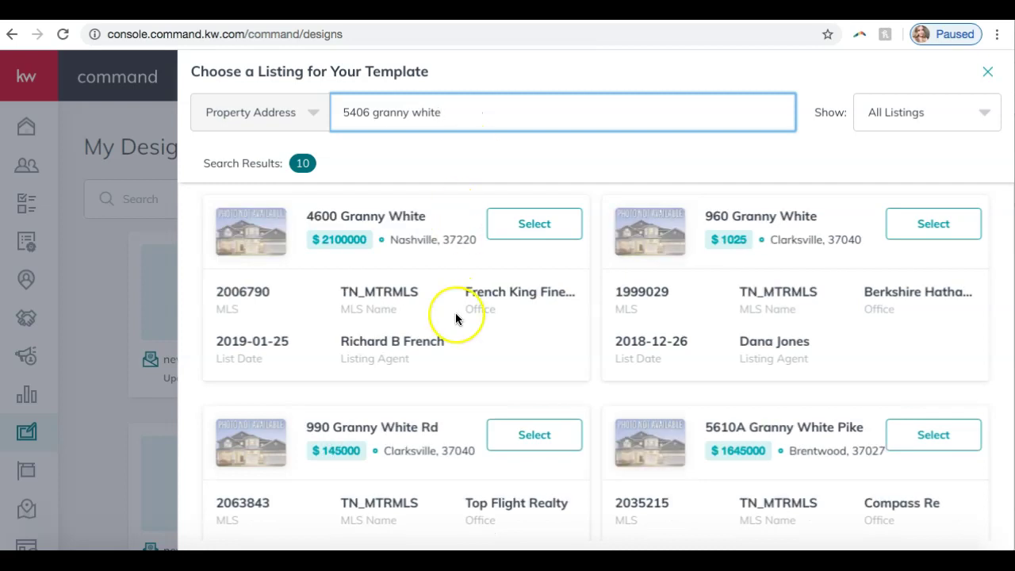
scroll(455, 313, down, 7)
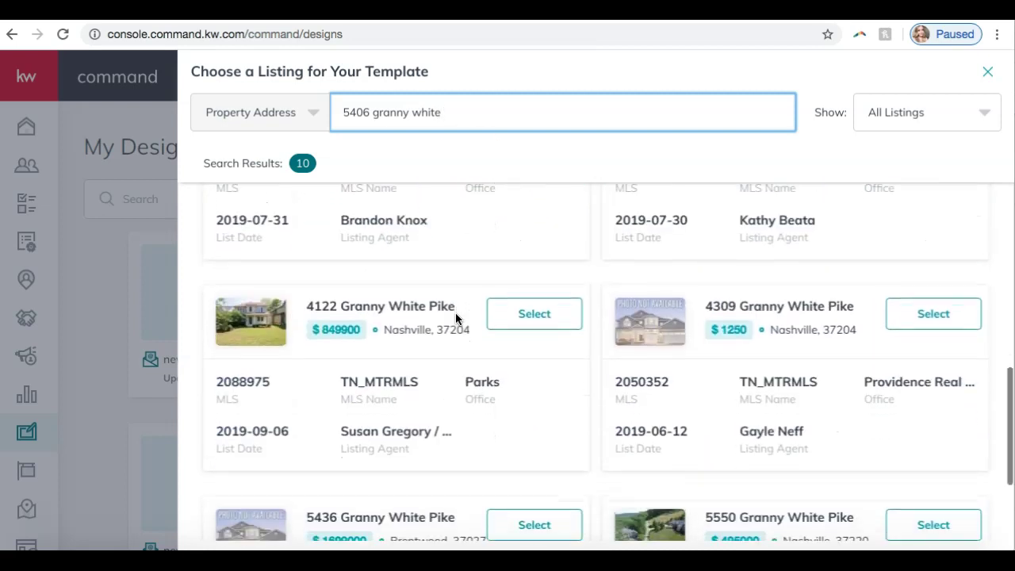
scroll(456, 318, down, 2)
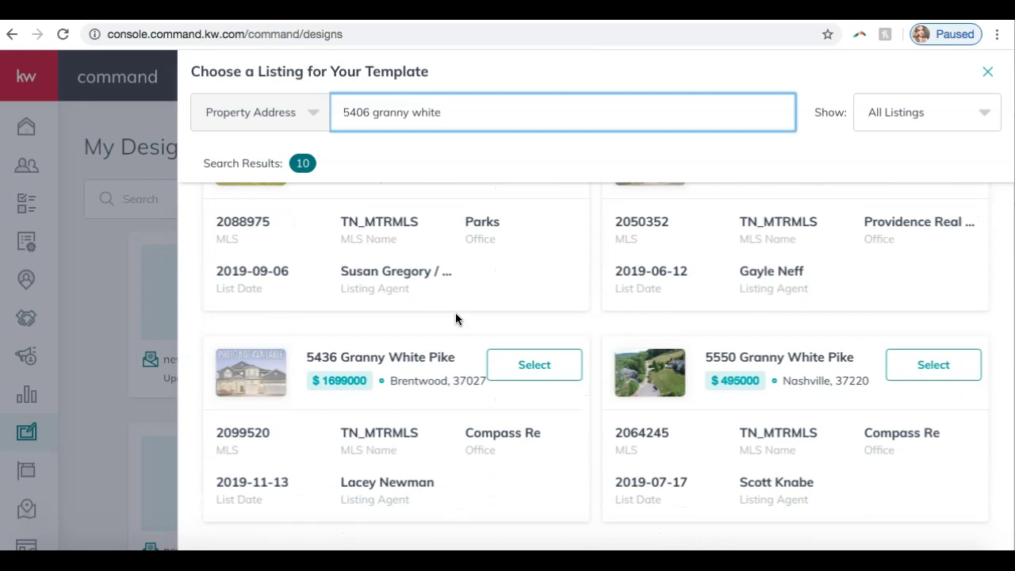
scroll(456, 318, up, 3)
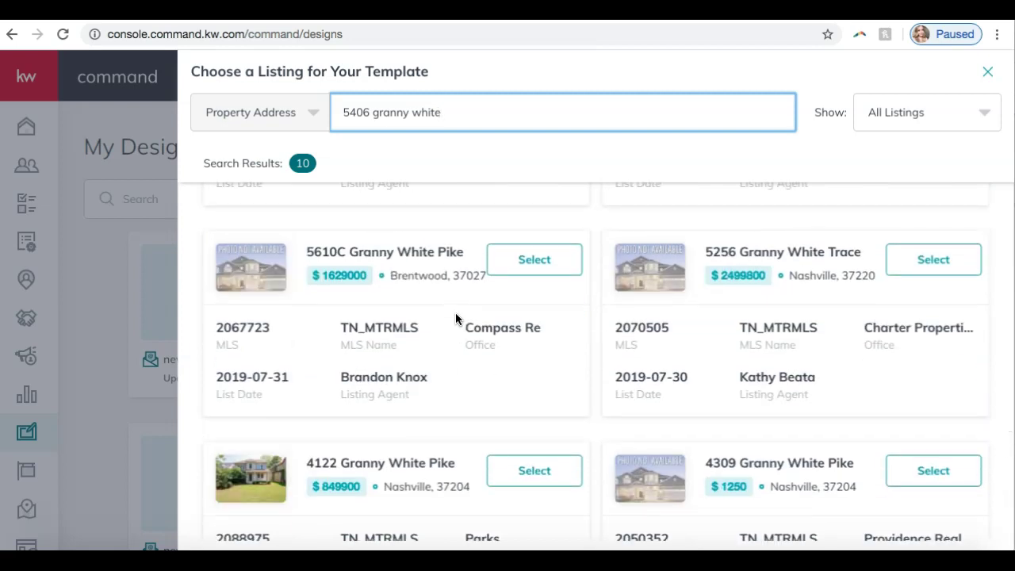
scroll(455, 318, down, 1)
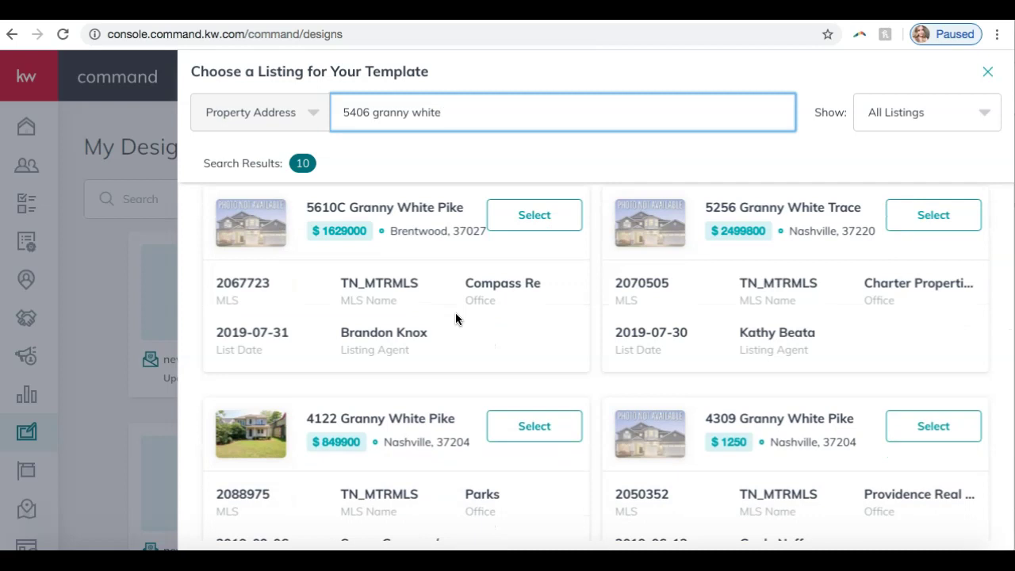
scroll(456, 318, up, 6)
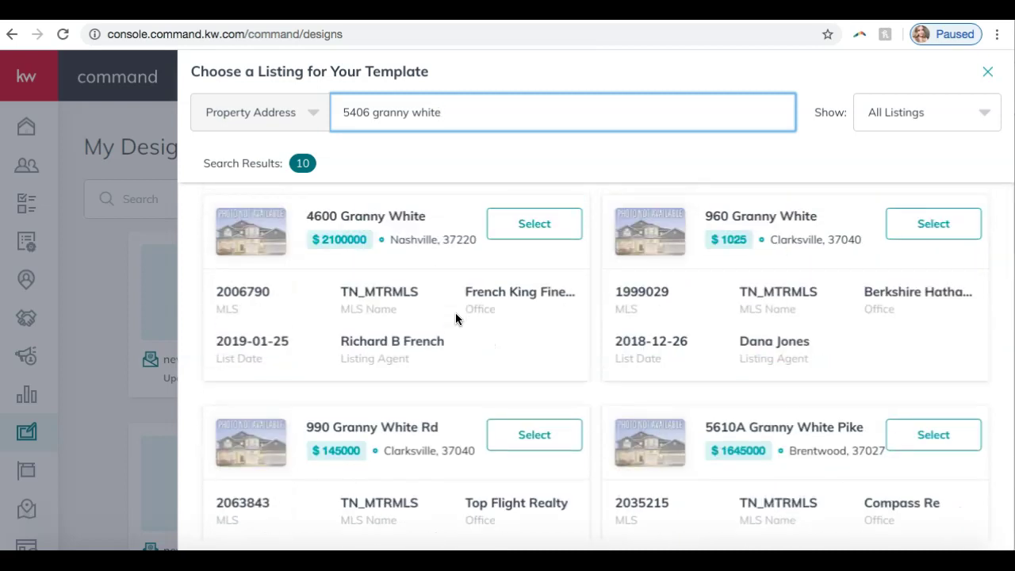
scroll(456, 318, down, 5)
scroll(455, 312, down, 2)
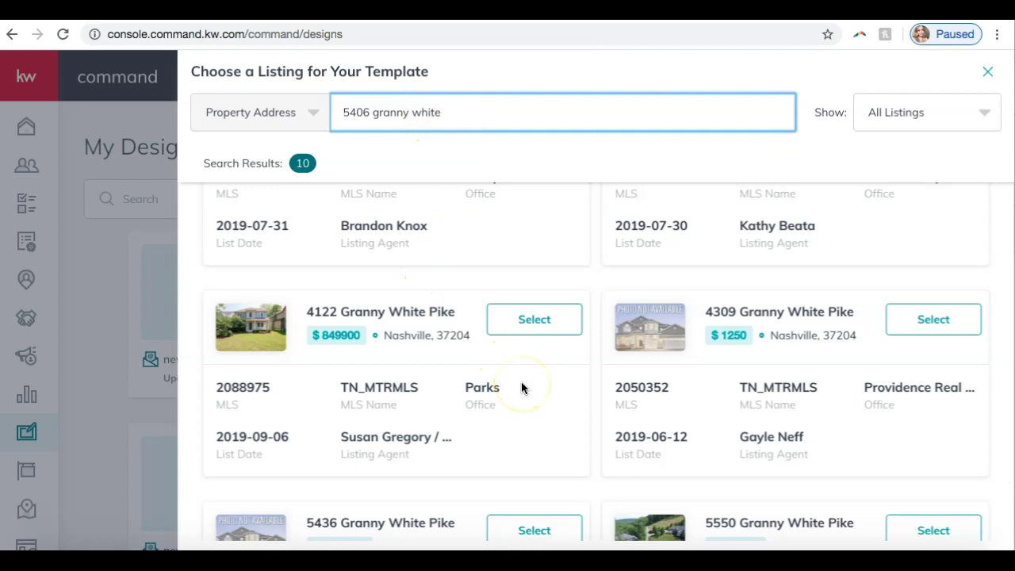
scroll(522, 387, down, 1)
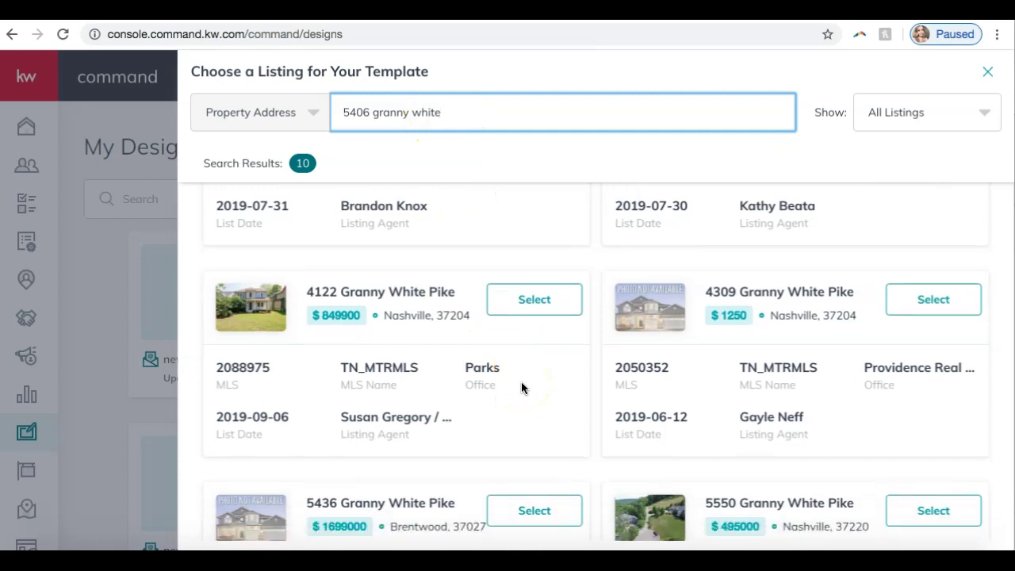
click(535, 300)
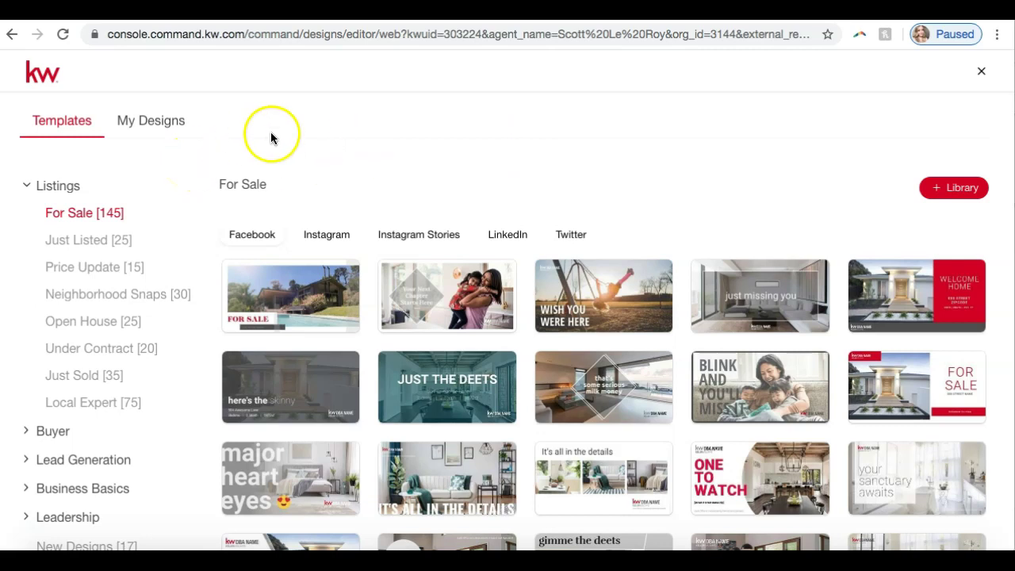
click(62, 186)
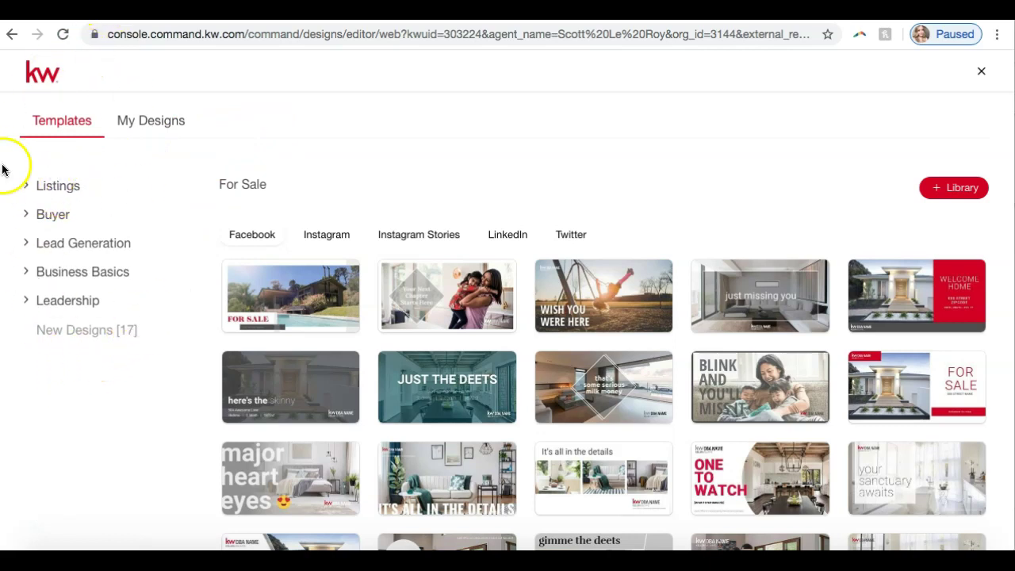
click(52, 194)
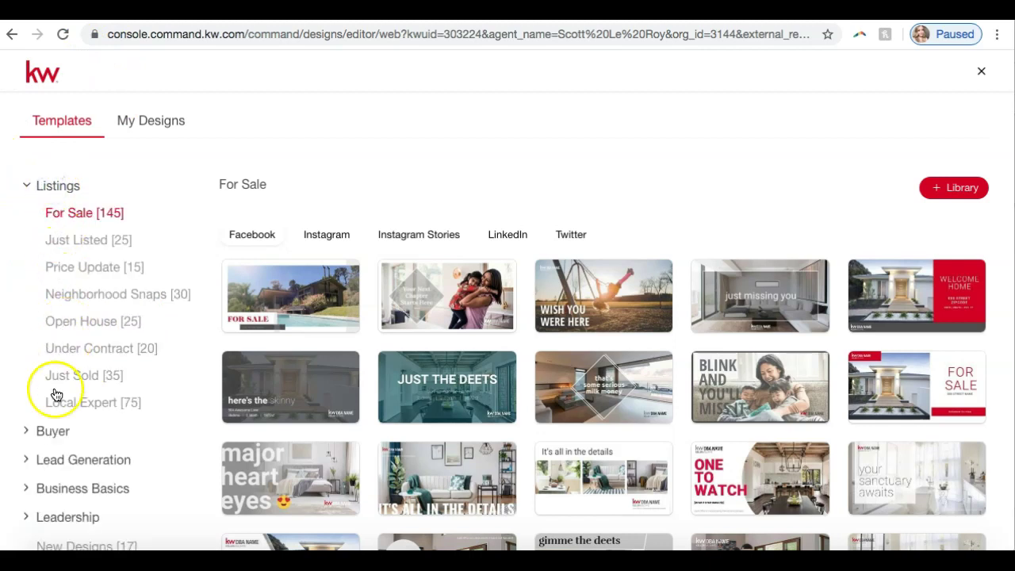
click(82, 244)
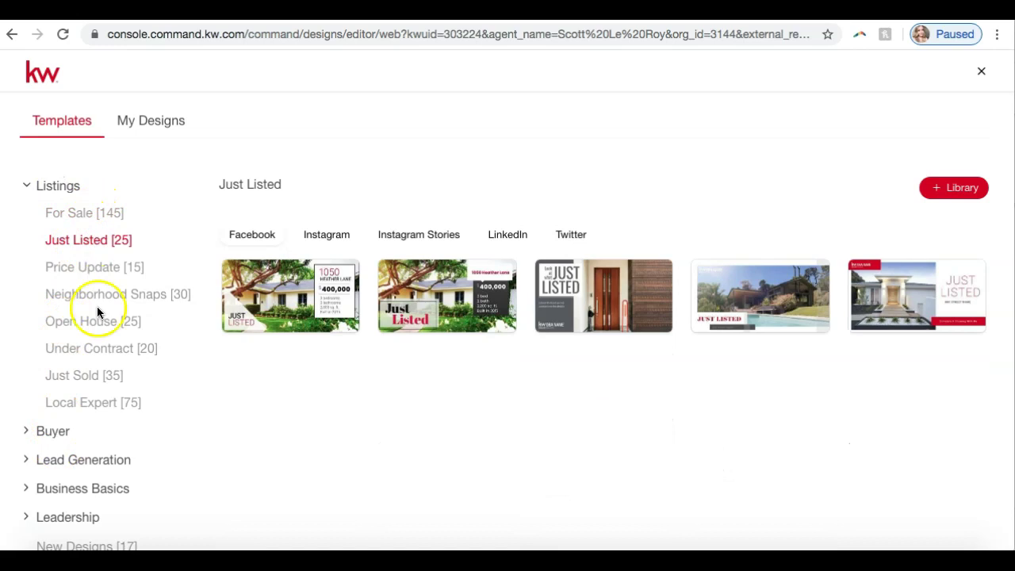
click(71, 215)
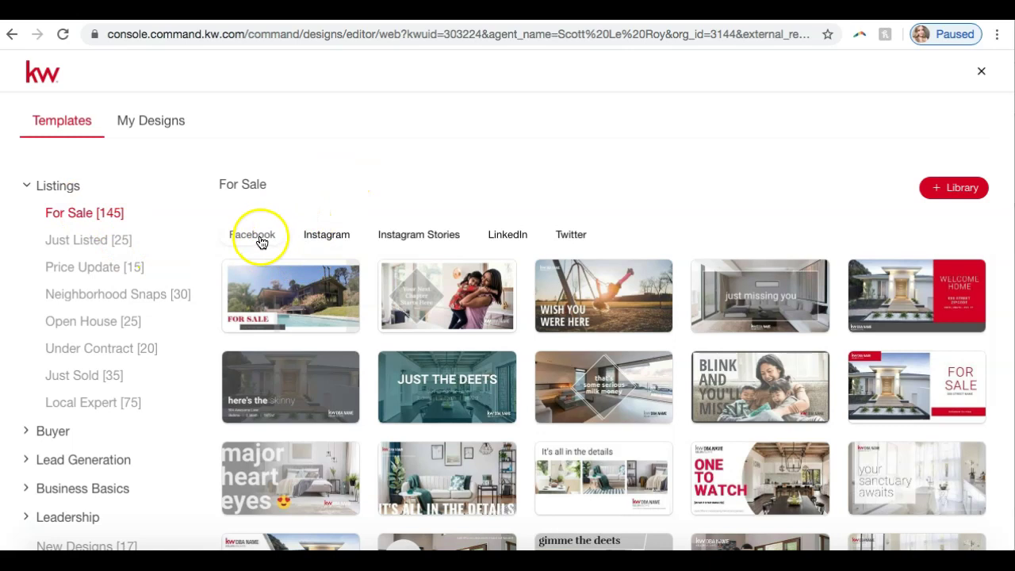
Preview the For Sale templates in Instagram, Instagram Stories, LinkedIn and Twitter formats.
click(317, 241)
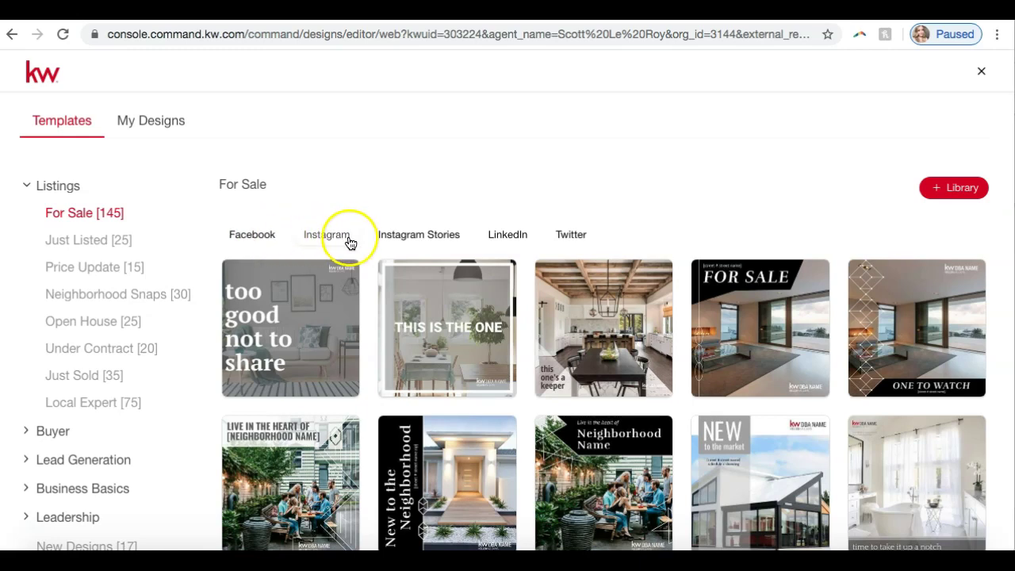
click(430, 238)
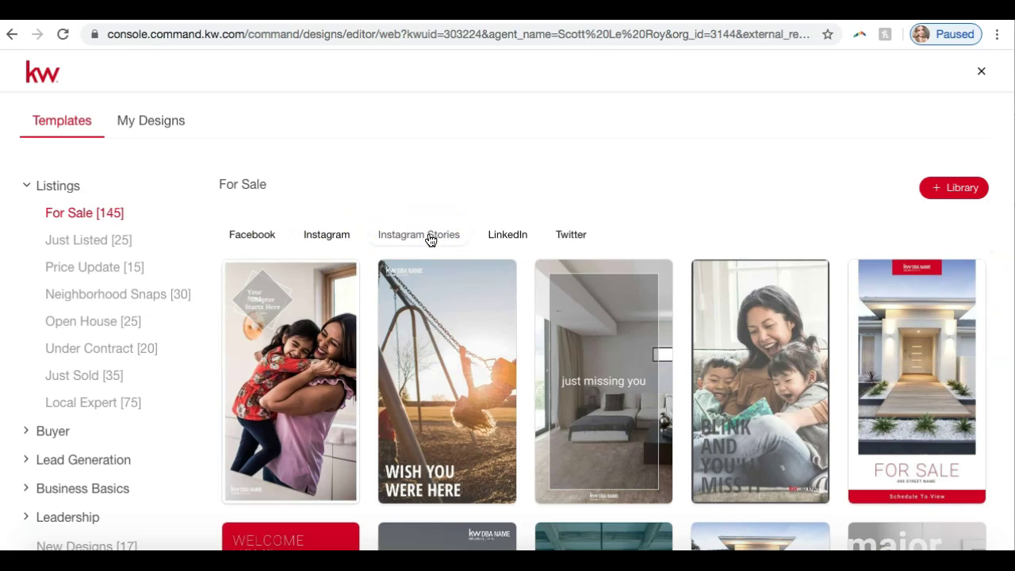
click(495, 239)
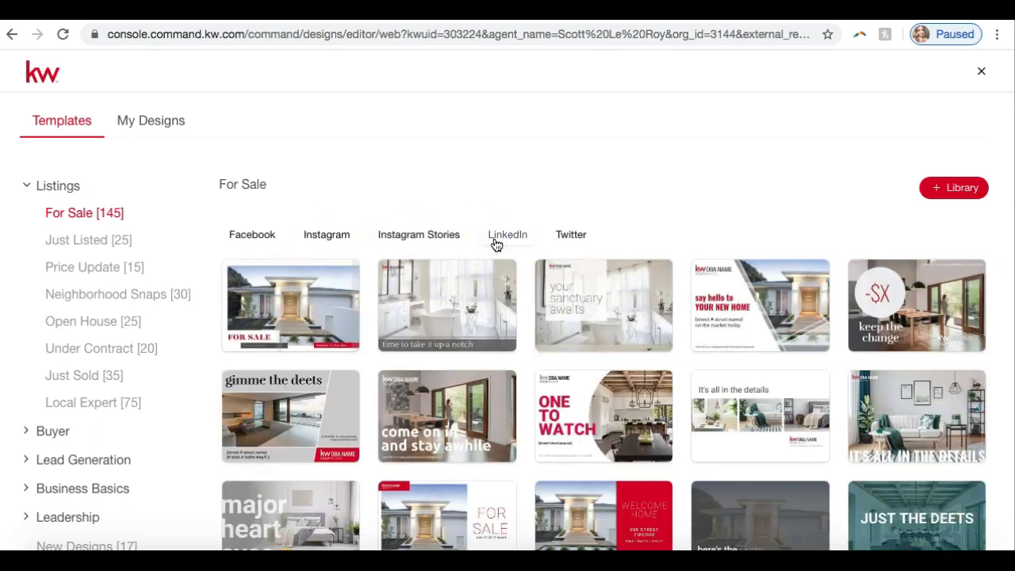
click(560, 236)
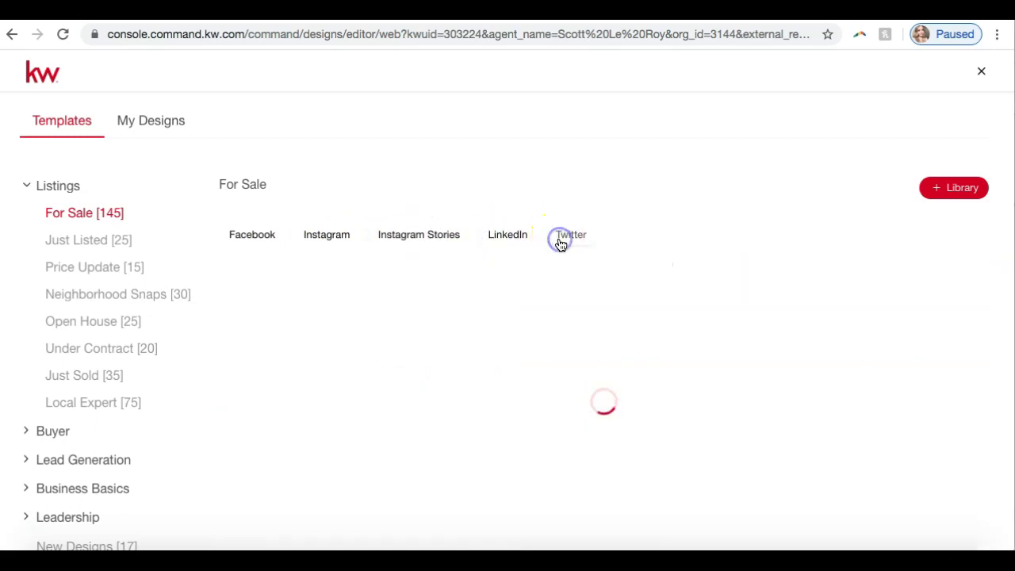
click(378, 224)
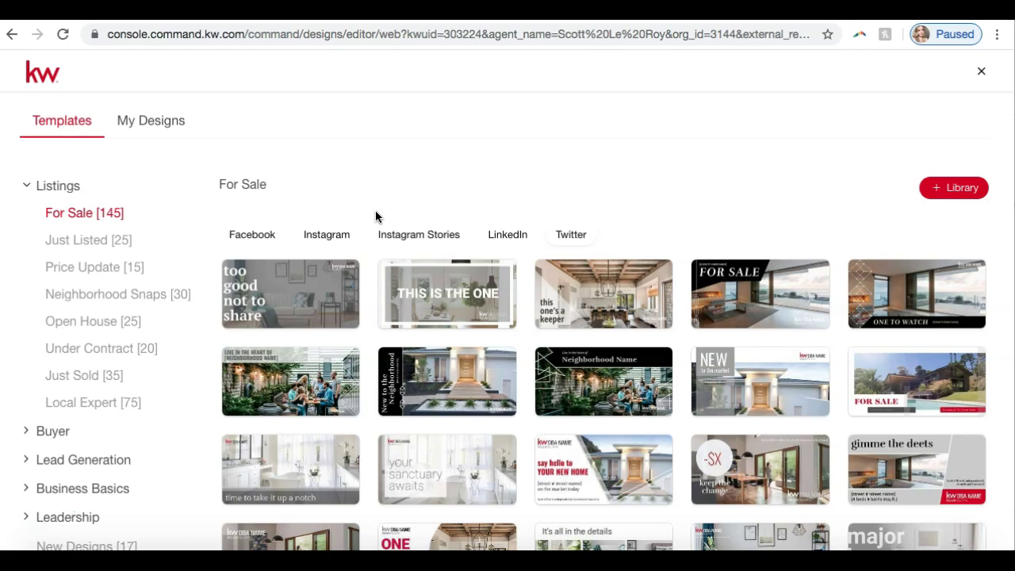
Collapse the Listings category in the template sidebar.
click(63, 184)
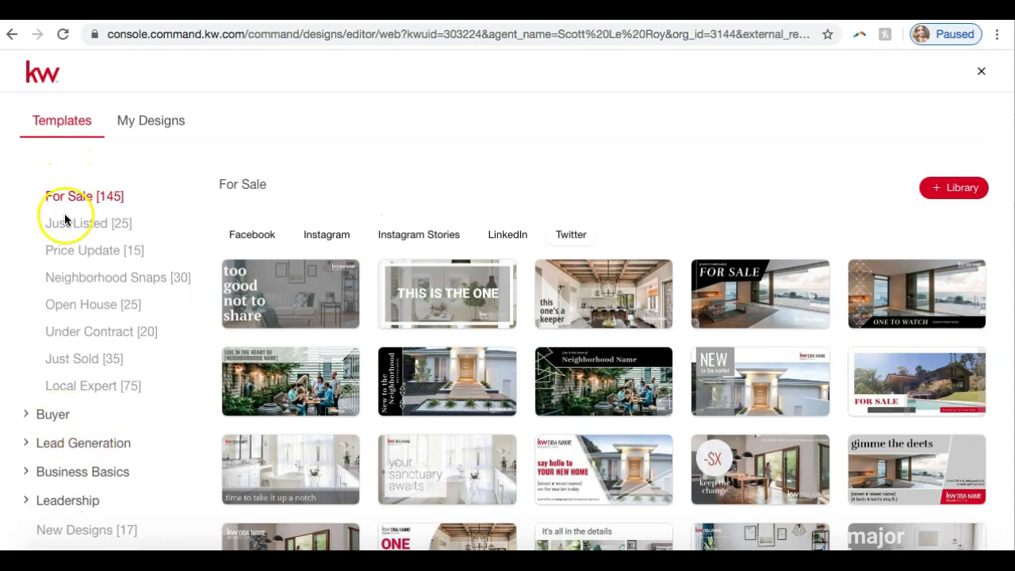
scroll(67, 209, up, 1)
click(55, 187)
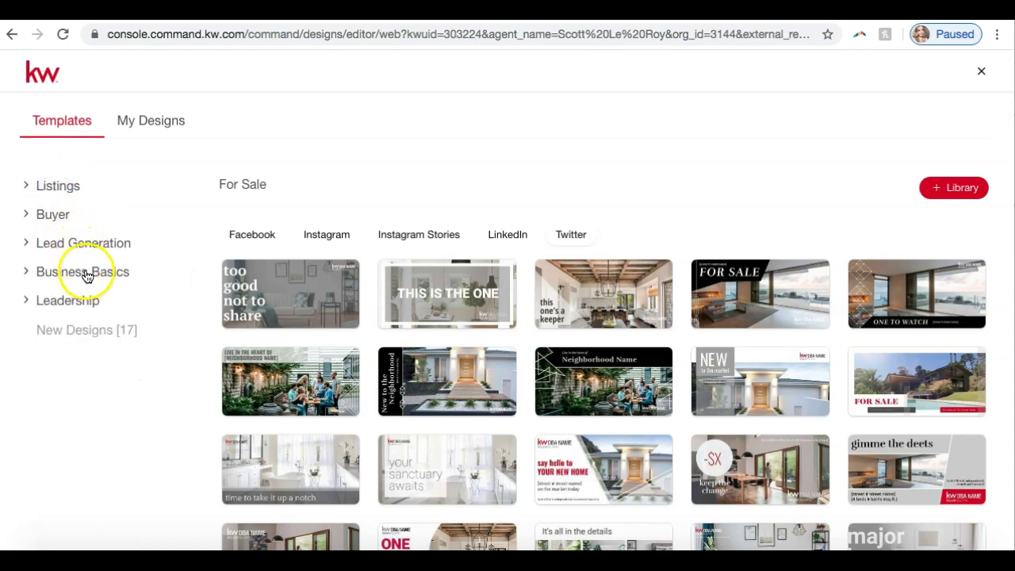
Open New Designs [17] and start a design from the Valentine20_Match_FB template.
click(47, 340)
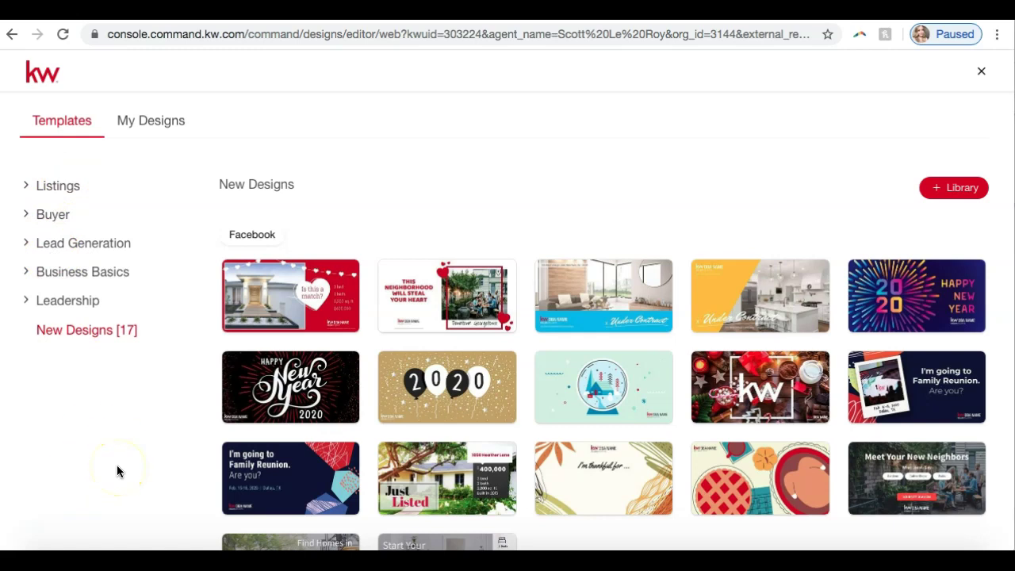
scroll(272, 328, down, 2)
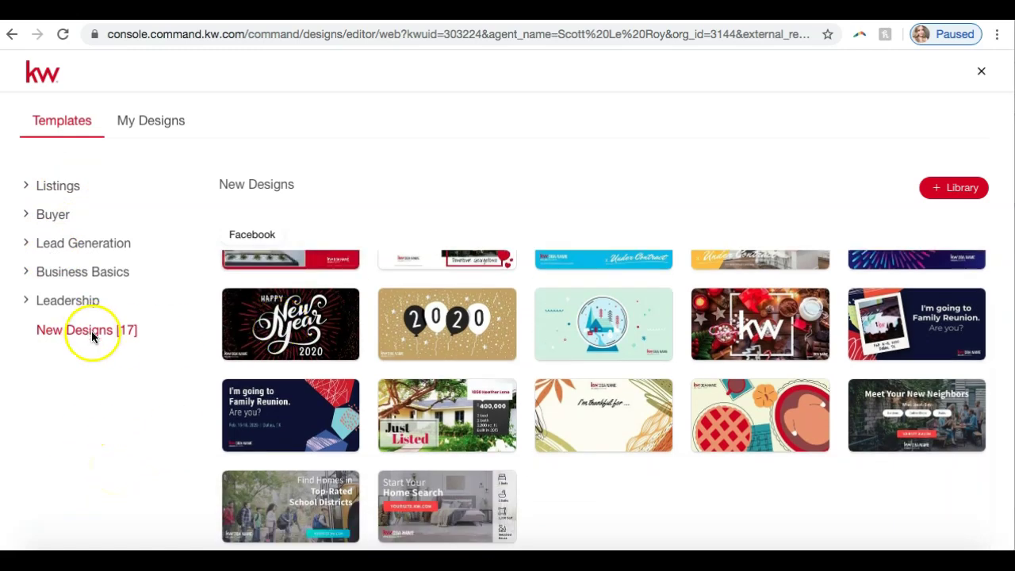
mouse_move(492, 436)
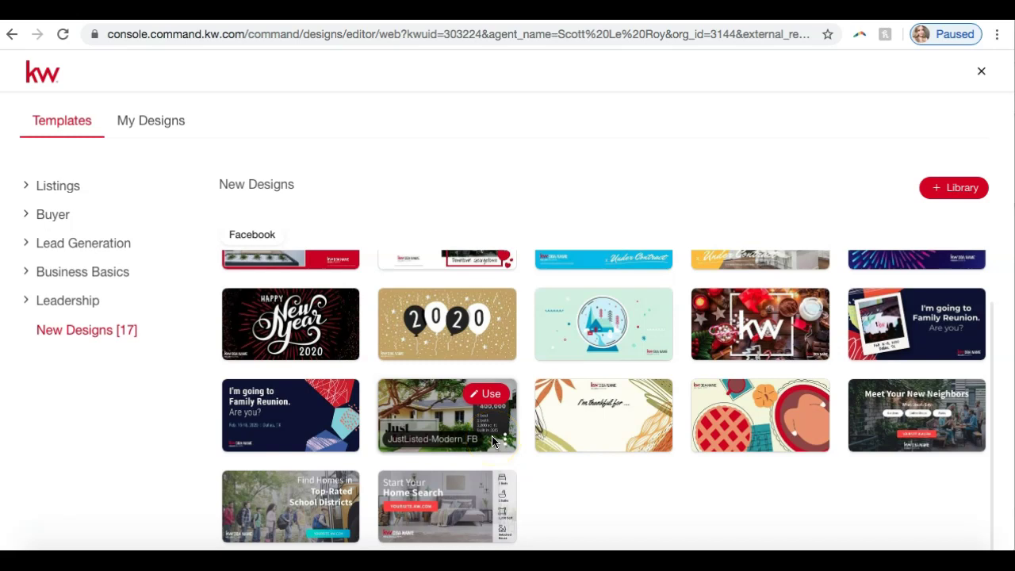
scroll(492, 436, up, 2)
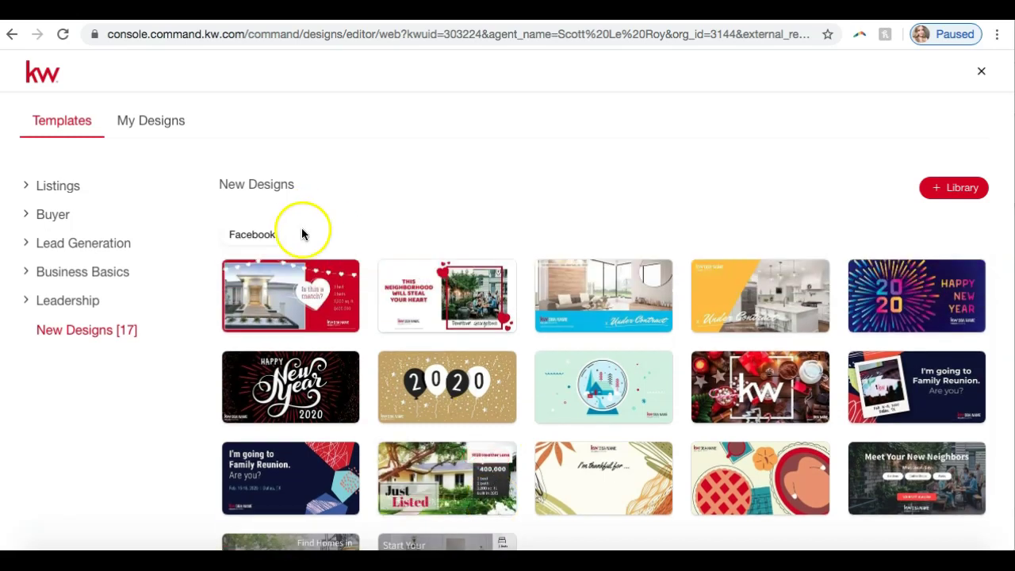
mouse_move(411, 309)
mouse_move(251, 290)
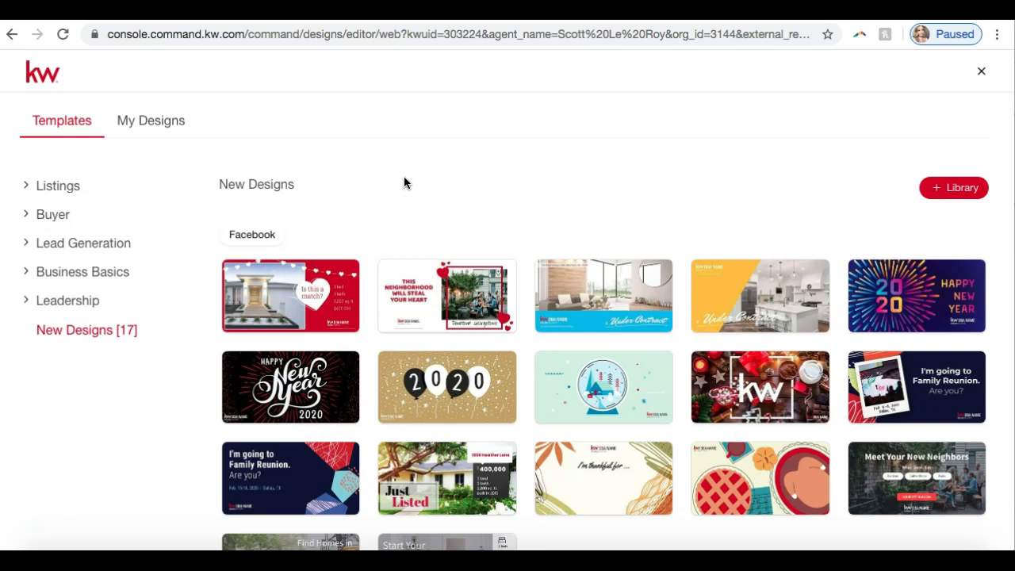
click(322, 285)
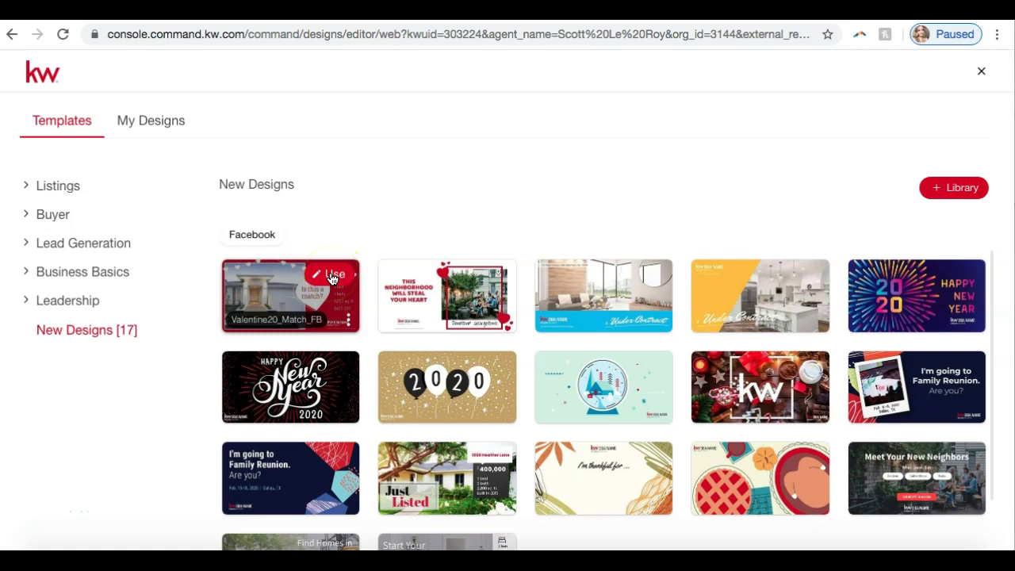
Start a design from the Valentine20_Match_FB template and select its house photo.
click(333, 276)
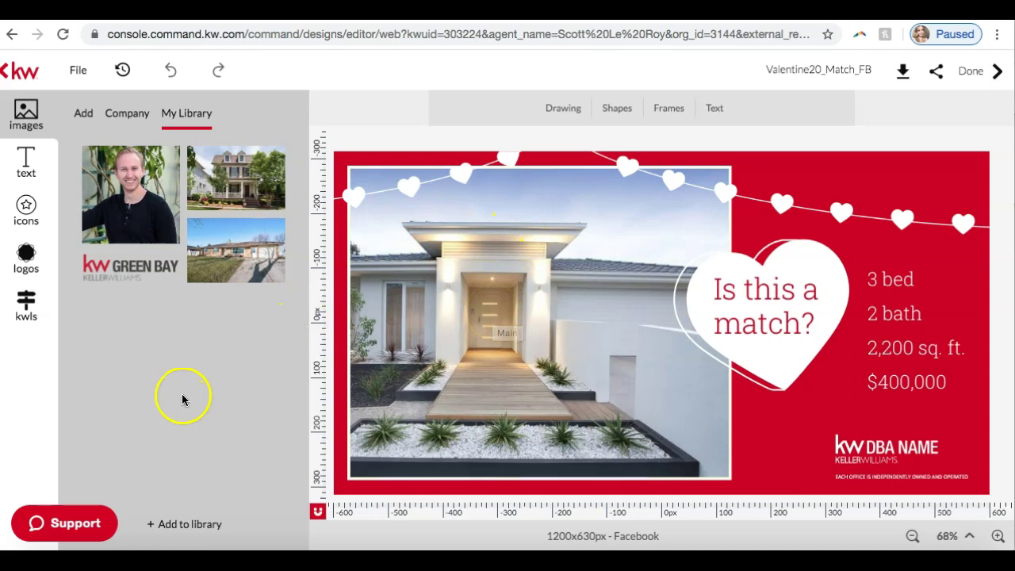
click(596, 268)
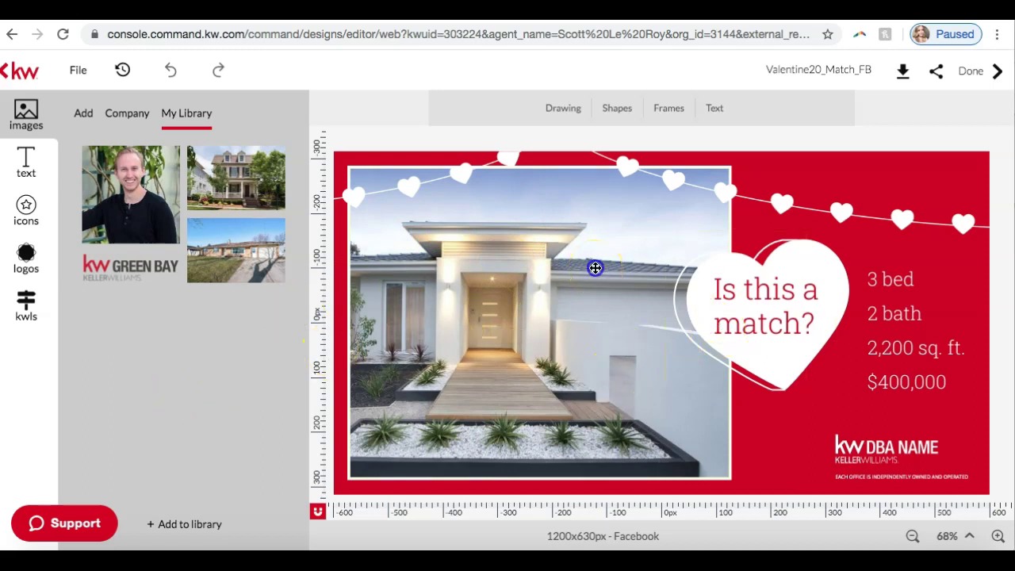
mouse_move(595, 268)
mouse_down()
mouse_move(700, 262)
mouse_move(639, 277)
mouse_move(683, 240)
mouse_move(730, 265)
mouse_move(705, 252)
mouse_move(664, 265)
mouse_move(734, 270)
mouse_move(718, 278)
mouse_move(595, 270)
mouse_up()
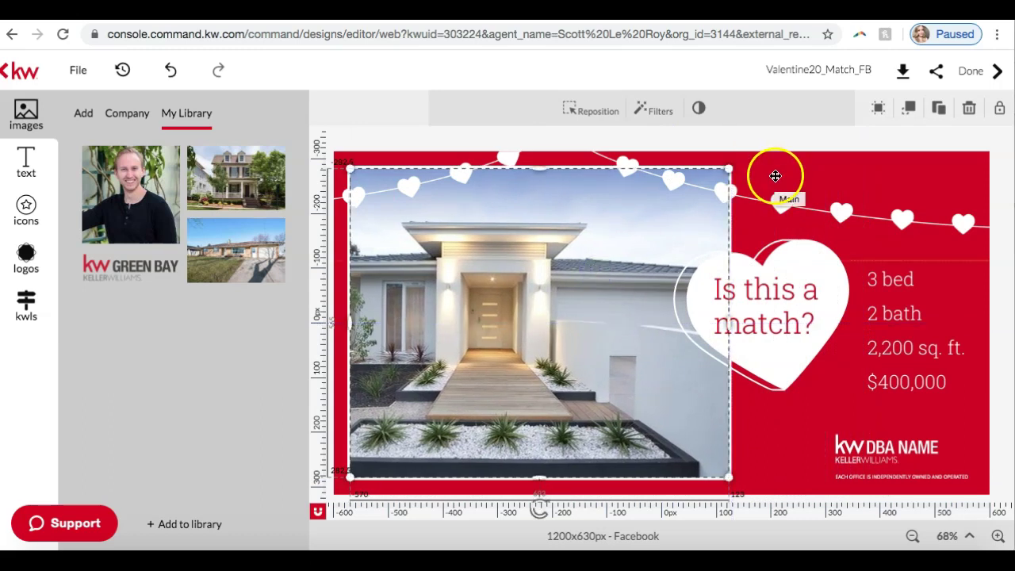
Inspect the 3 bed, 2 bath and square-footage lines in the details text.
click(924, 305)
click(895, 299)
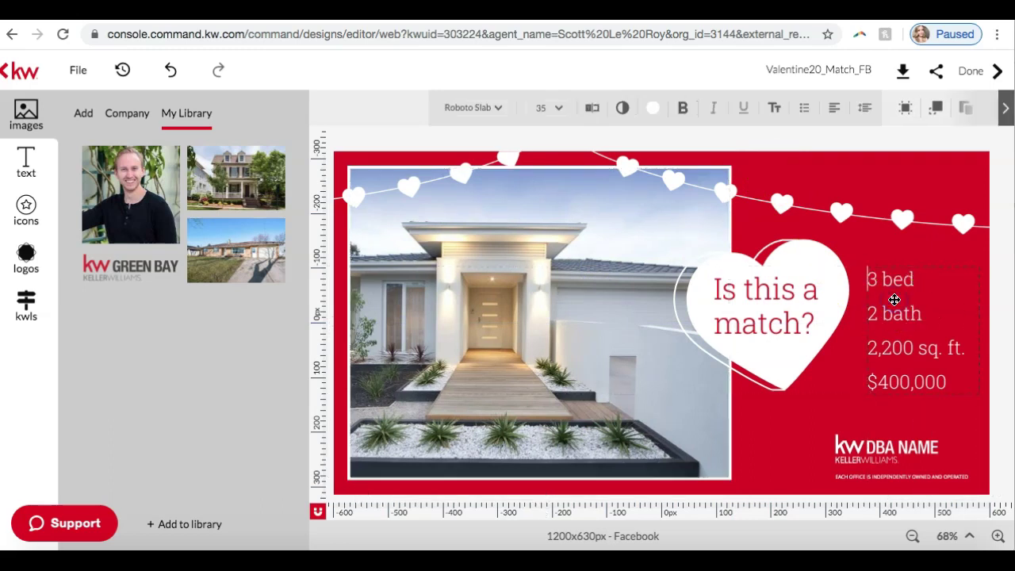
click(883, 283)
click(891, 314)
click(892, 347)
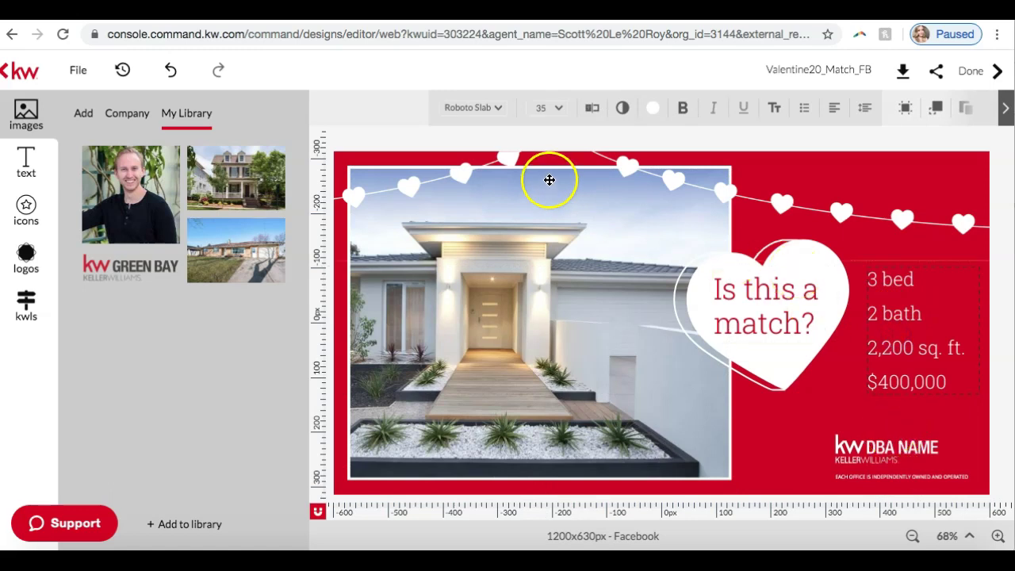
click(409, 135)
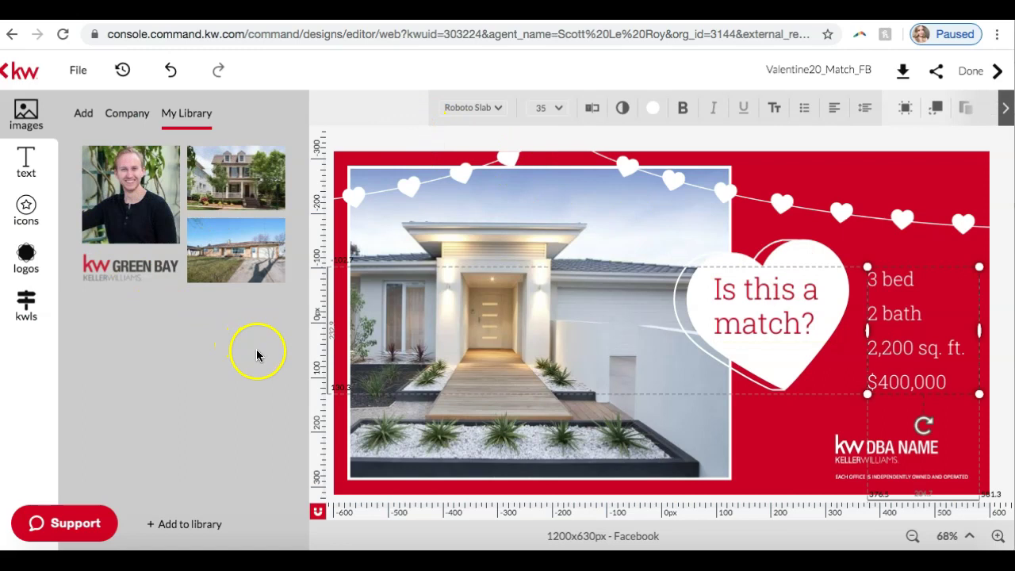
Select the main house photo again.
mouse_move(222, 284)
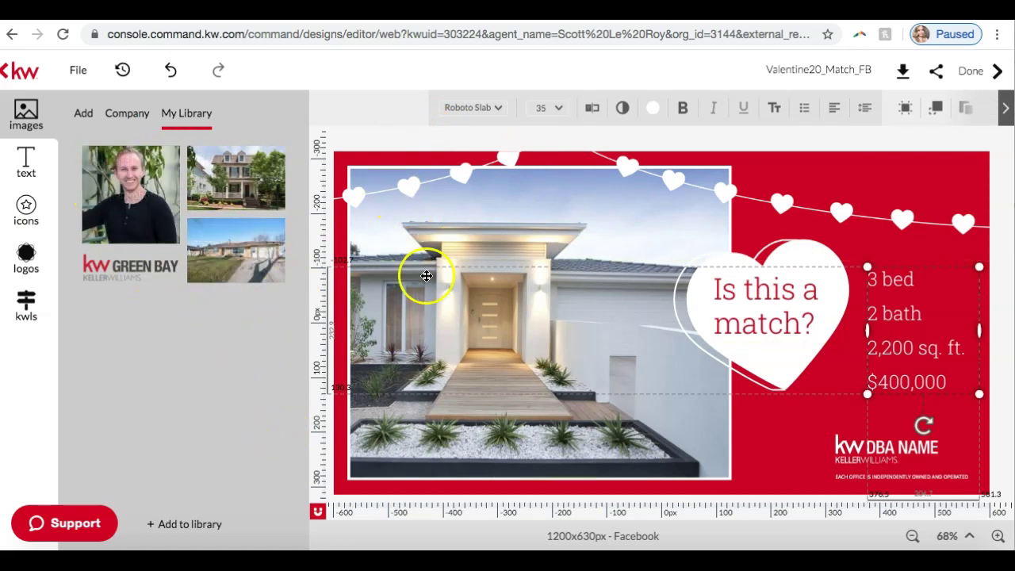
click(427, 275)
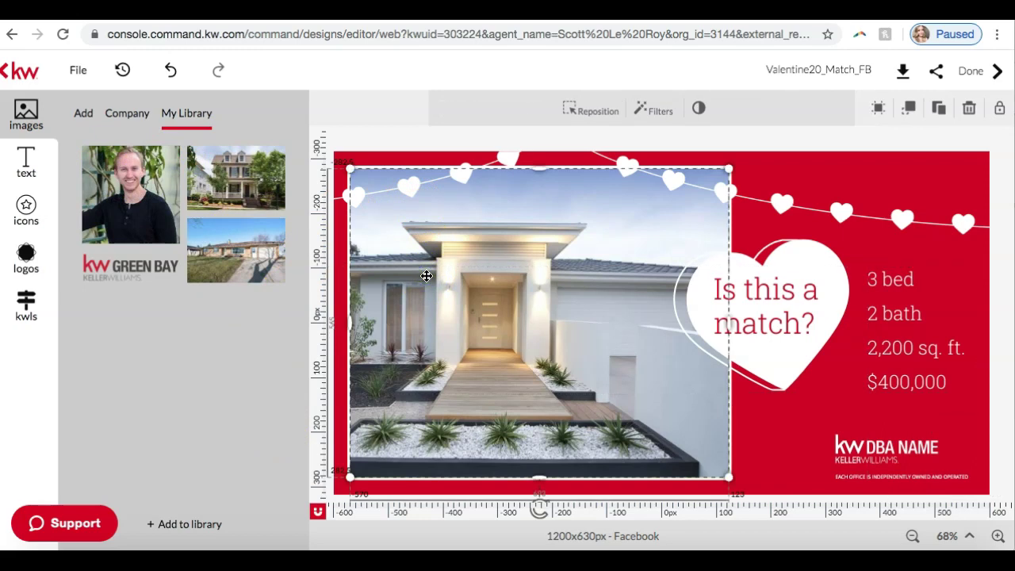
mouse_move(260, 193)
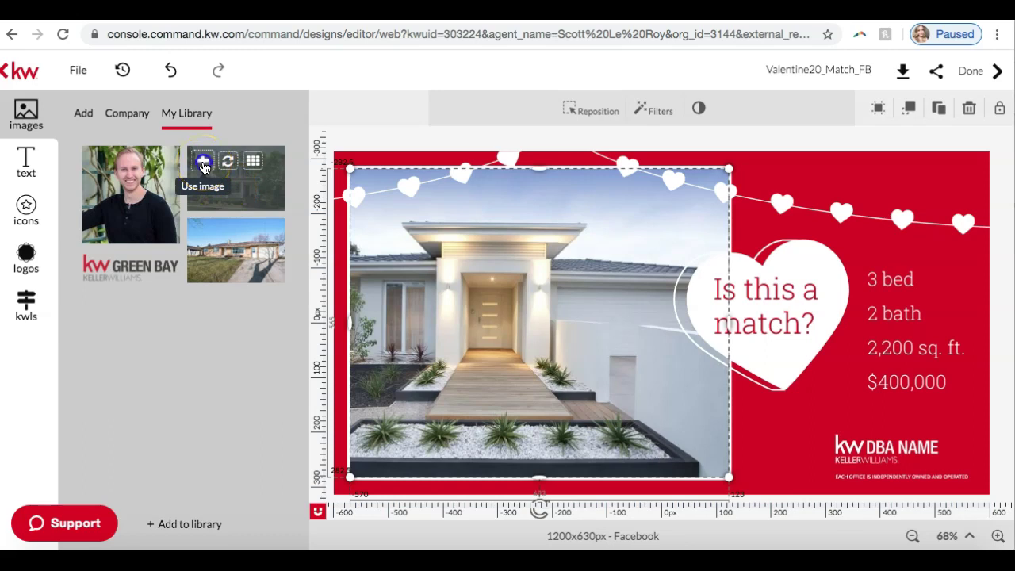
Delete the inset photo and its placeholder, then swap the main photo for the two-story house.
click(204, 163)
drag(681, 320, 552, 312)
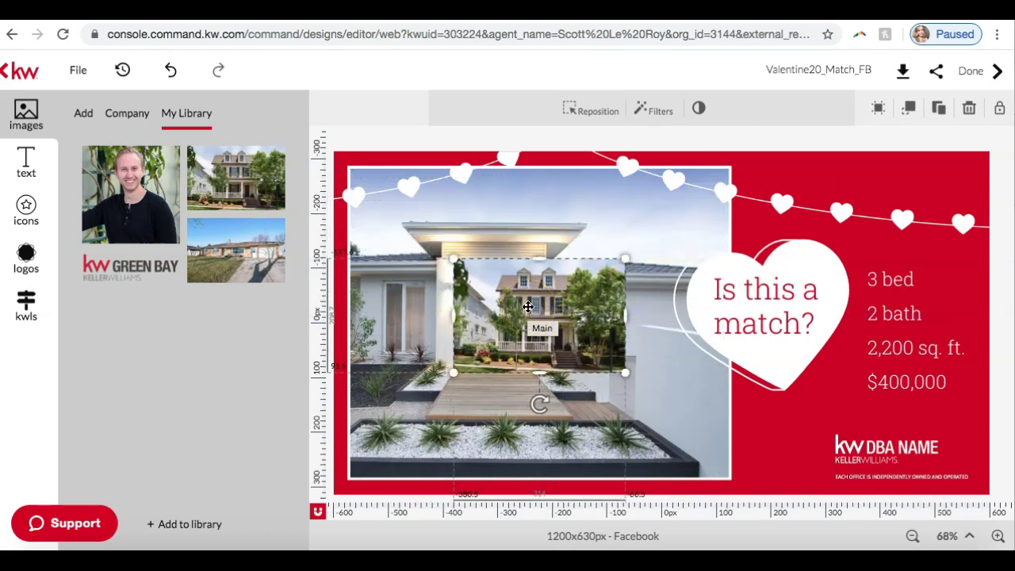
key(Delete)
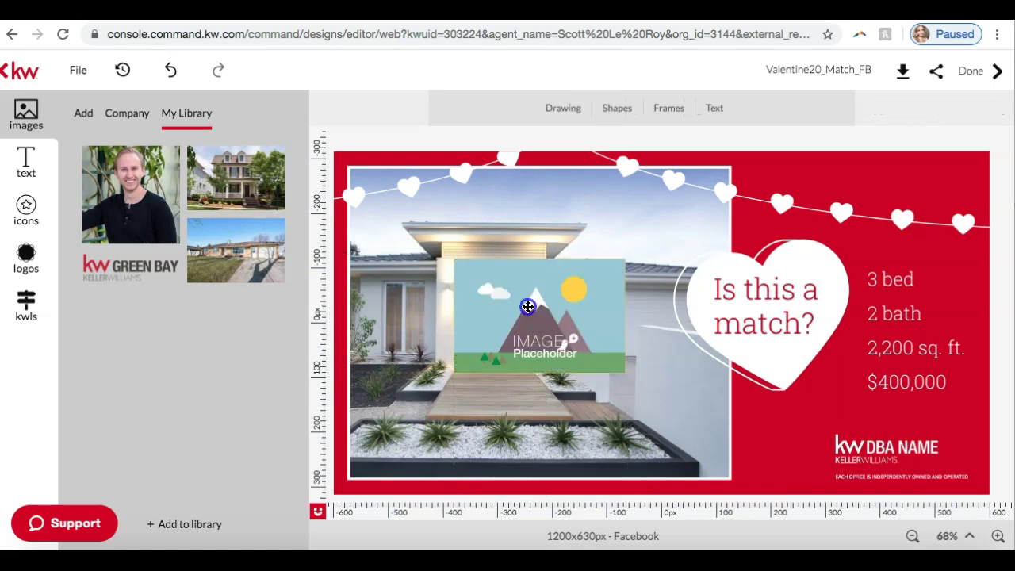
click(528, 307)
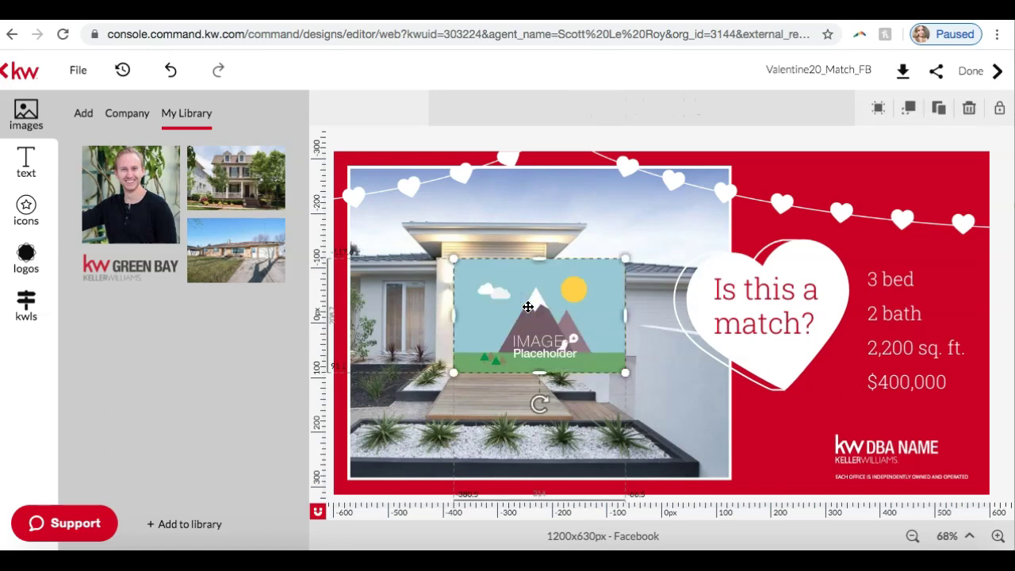
key(Delete)
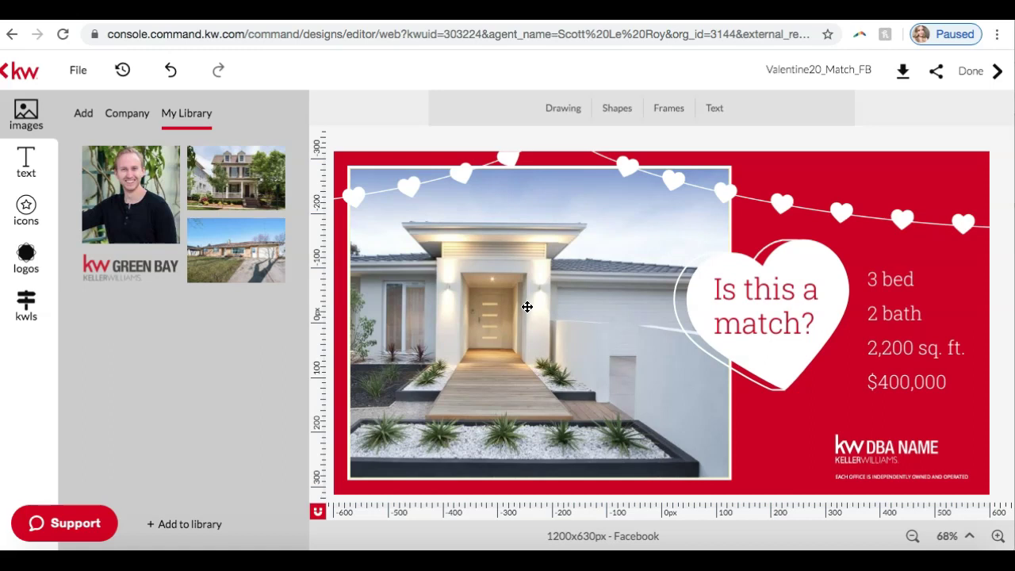
click(476, 293)
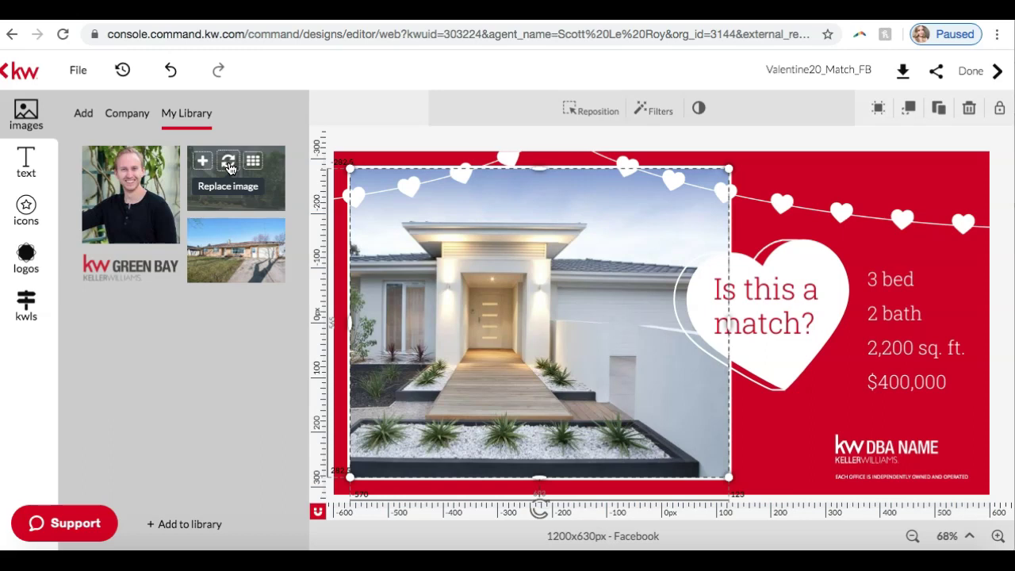
click(228, 164)
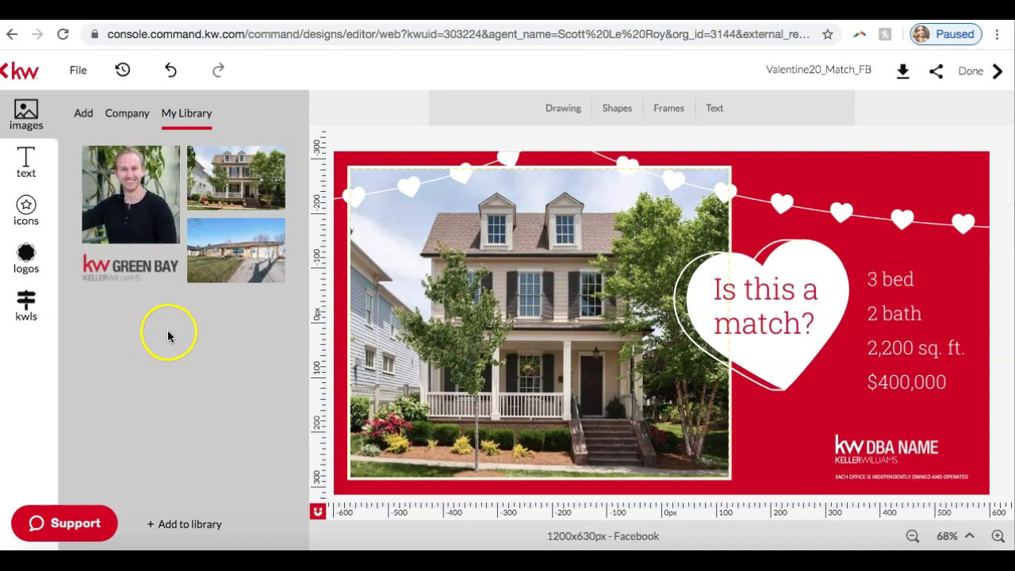
Delete the single-story house photo from the Add Your Images library, then close it.
click(190, 529)
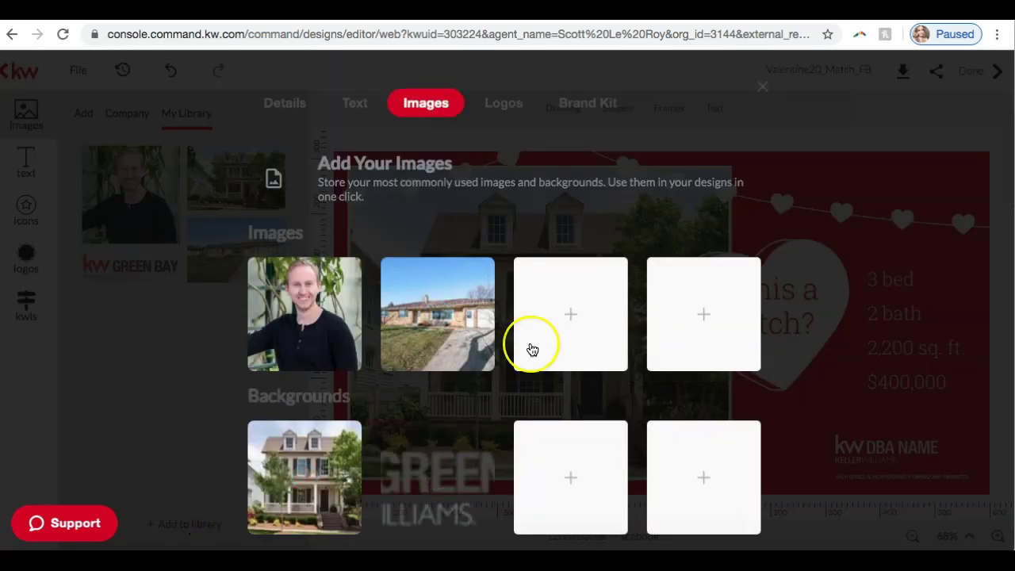
scroll(532, 344, down, 1)
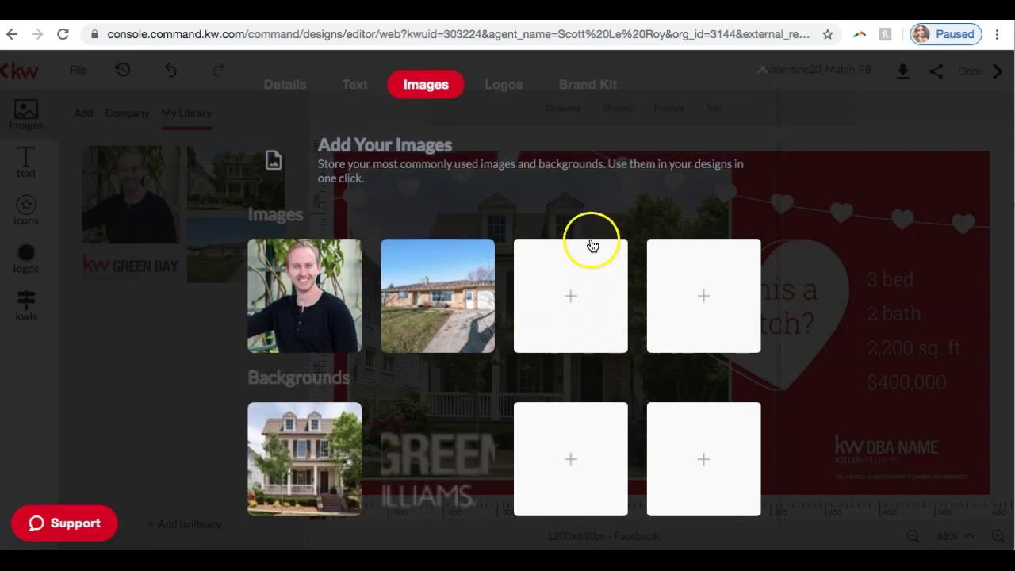
mouse_move(453, 306)
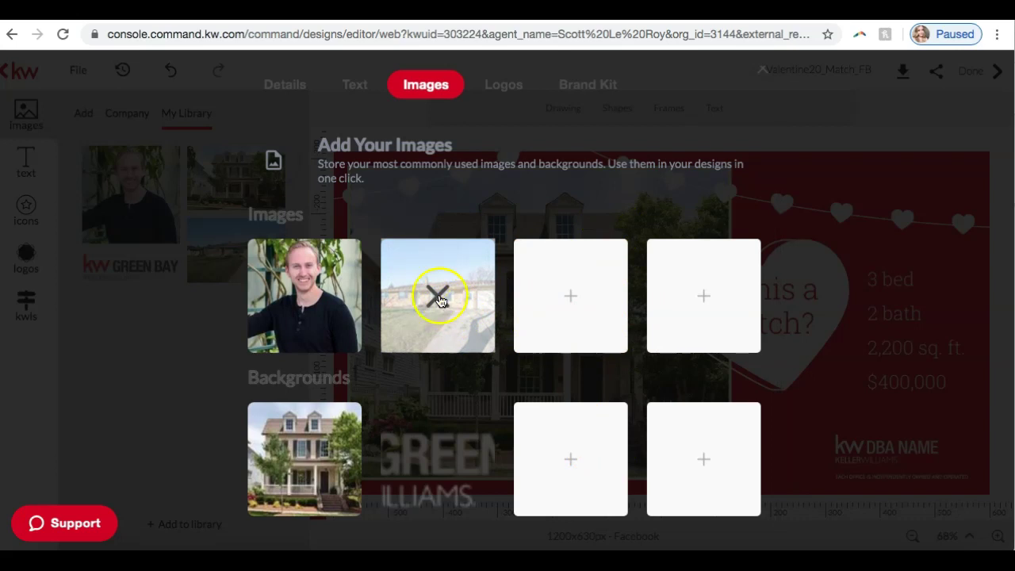
click(438, 298)
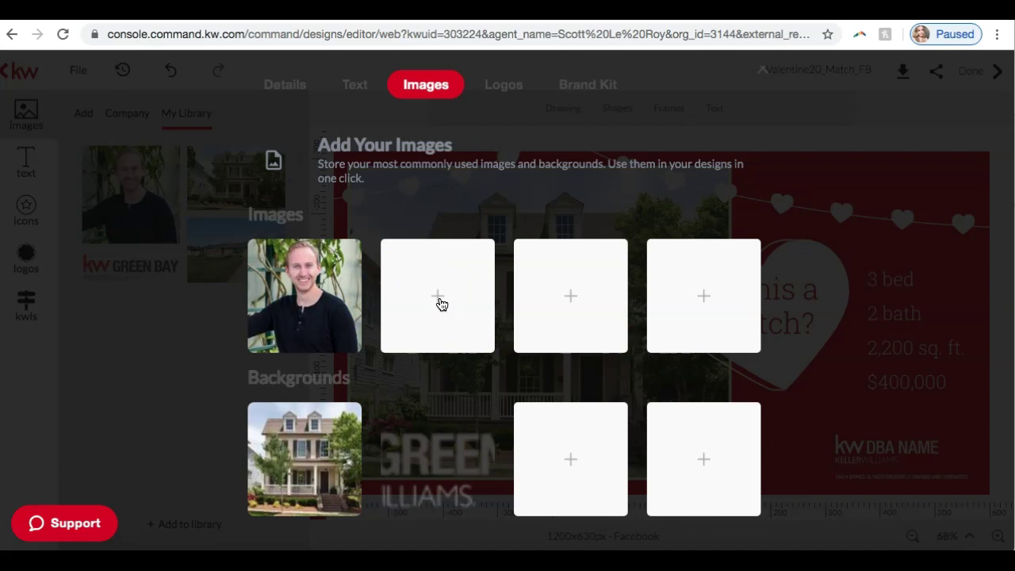
click(148, 363)
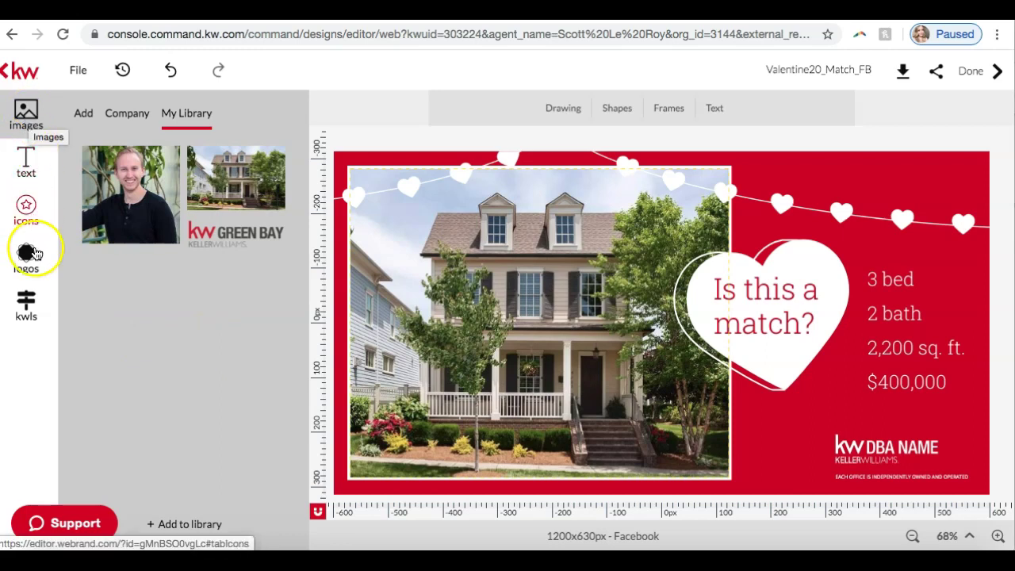
click(28, 309)
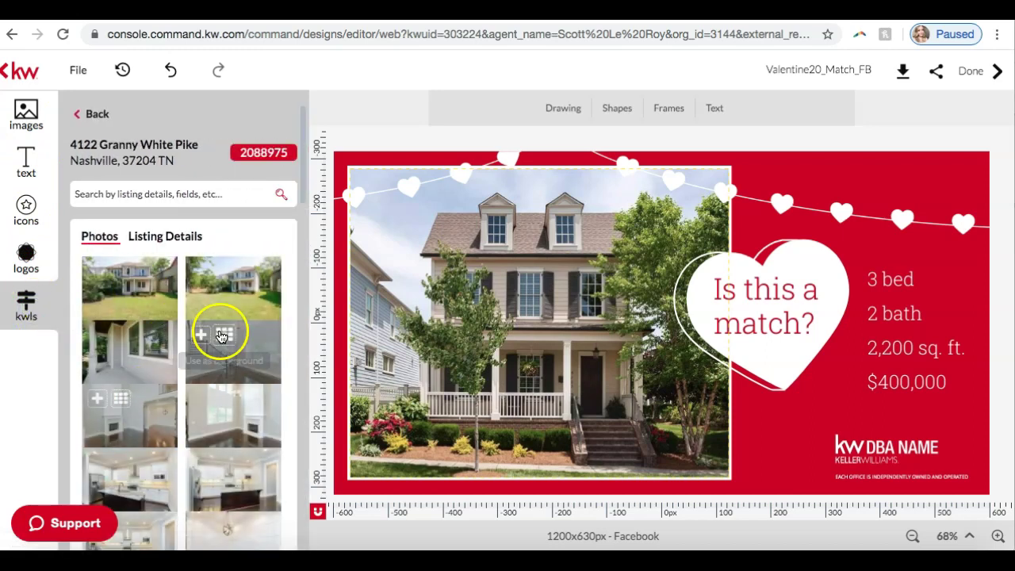
click(230, 191)
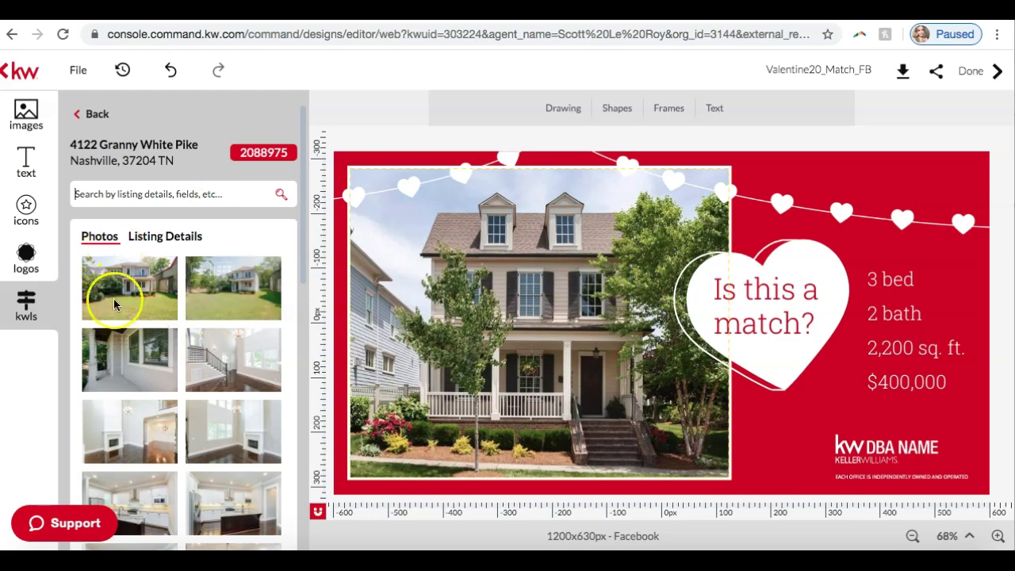
scroll(113, 317, down, 5)
scroll(113, 325, up, 5)
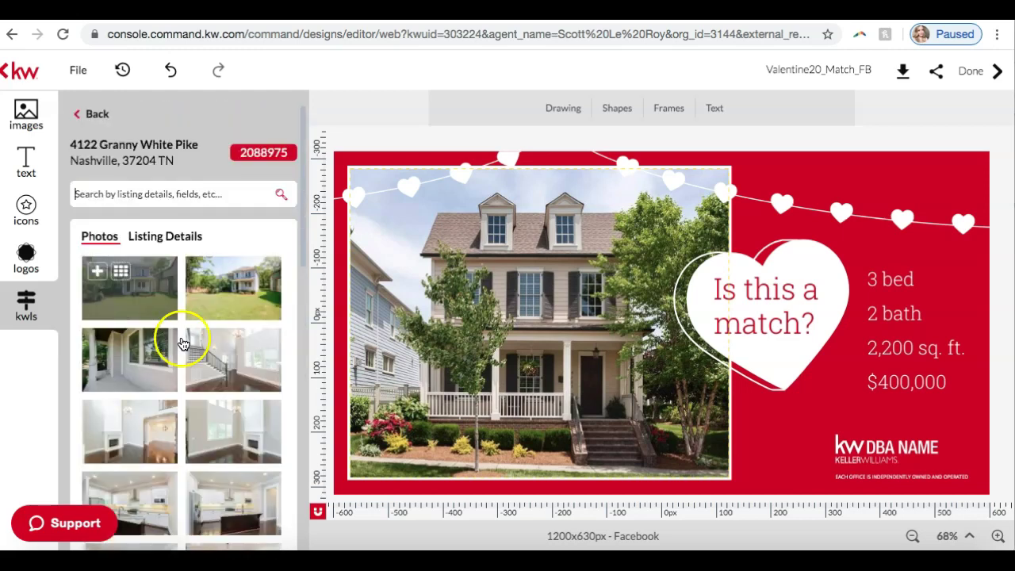
click(174, 241)
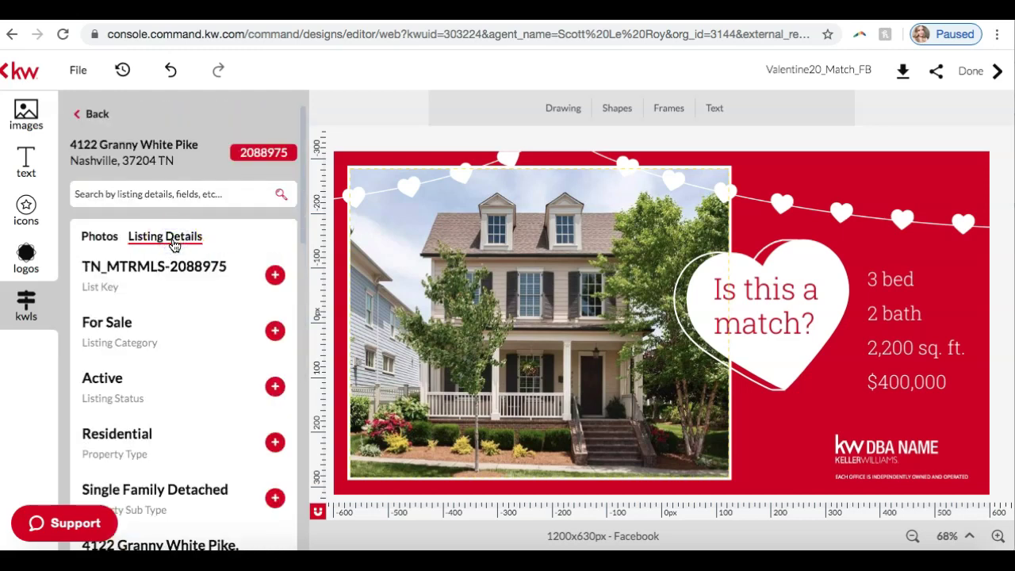
scroll(157, 403, down, 4)
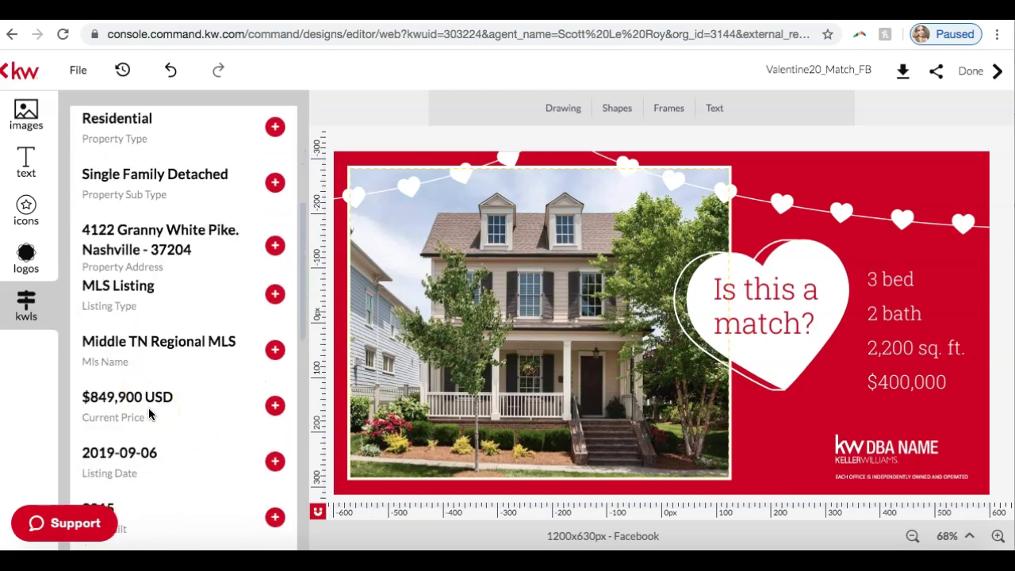
scroll(149, 408, up, 4)
click(97, 238)
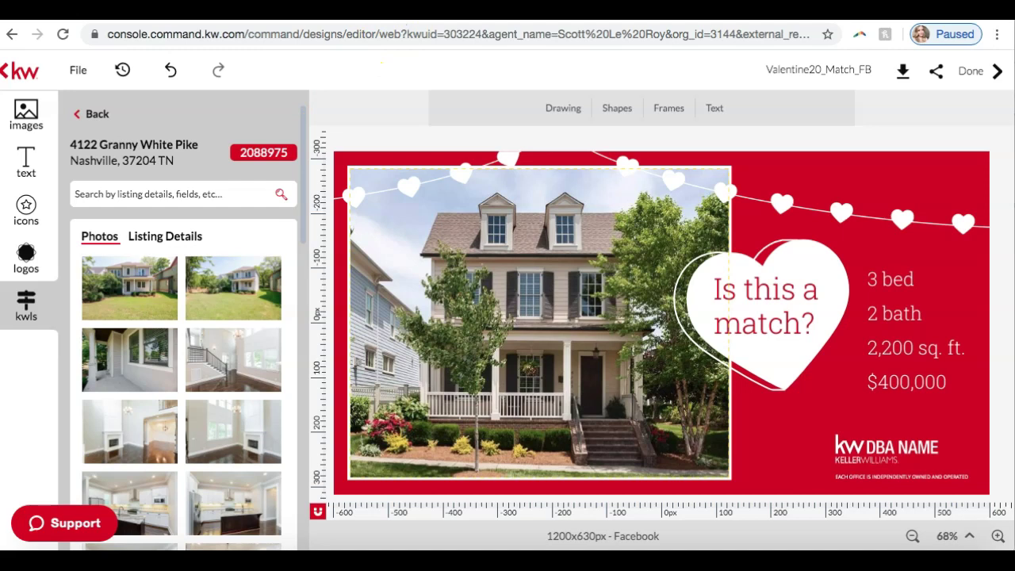
Replace the main photo with the listing's front-yard exterior and select the bed/bath/price text.
mouse_move(199, 301)
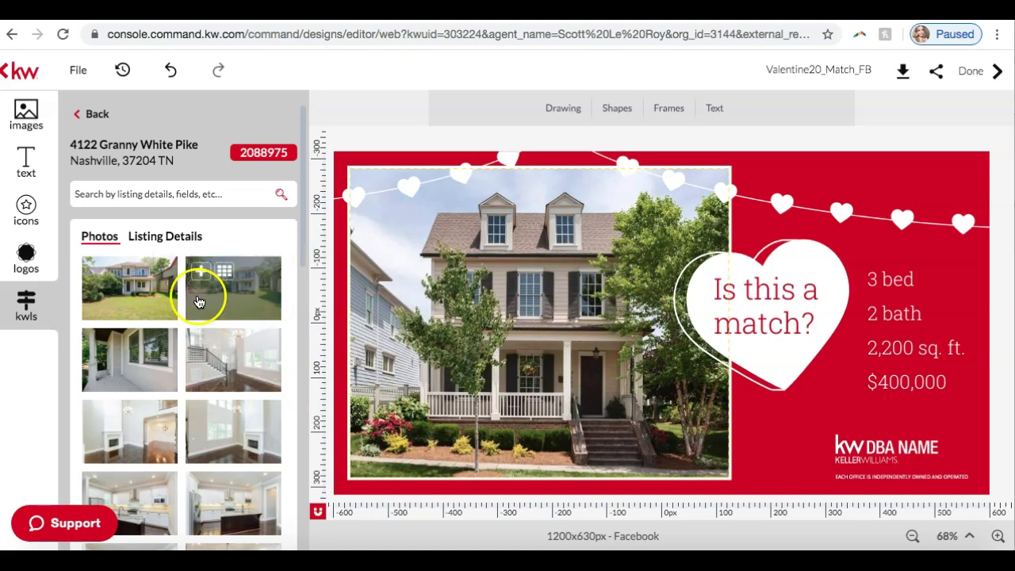
click(548, 330)
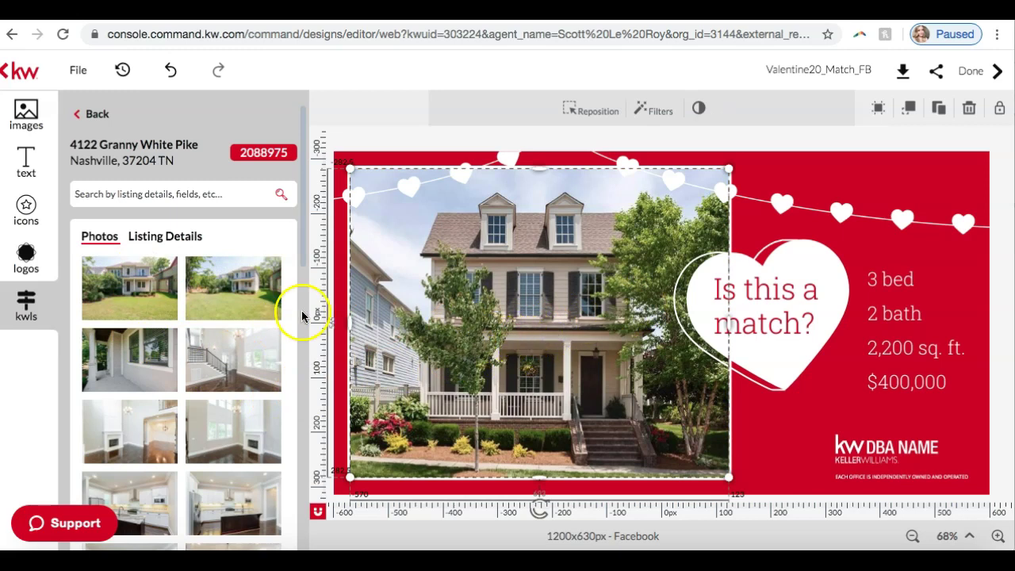
mouse_move(151, 295)
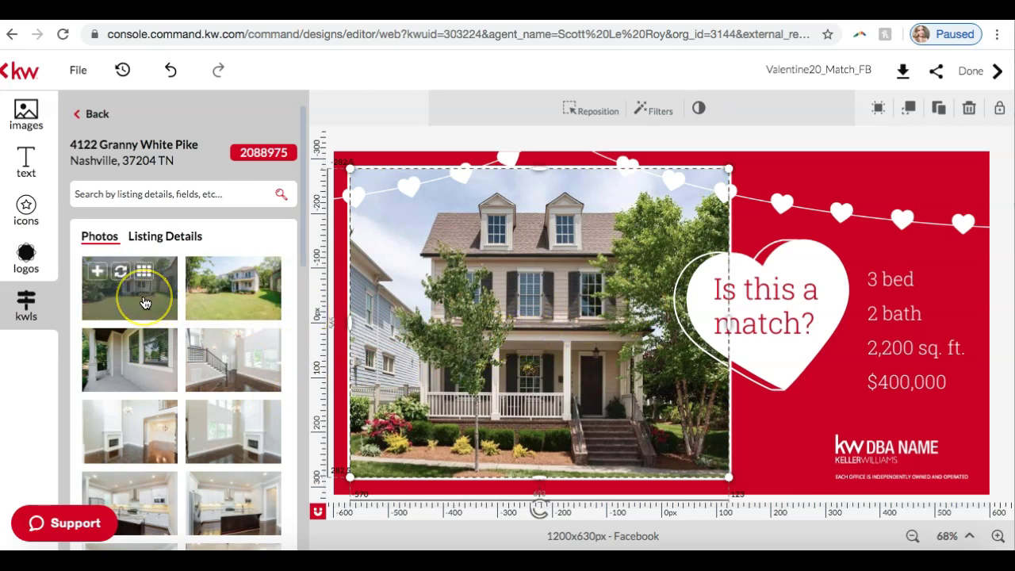
click(121, 273)
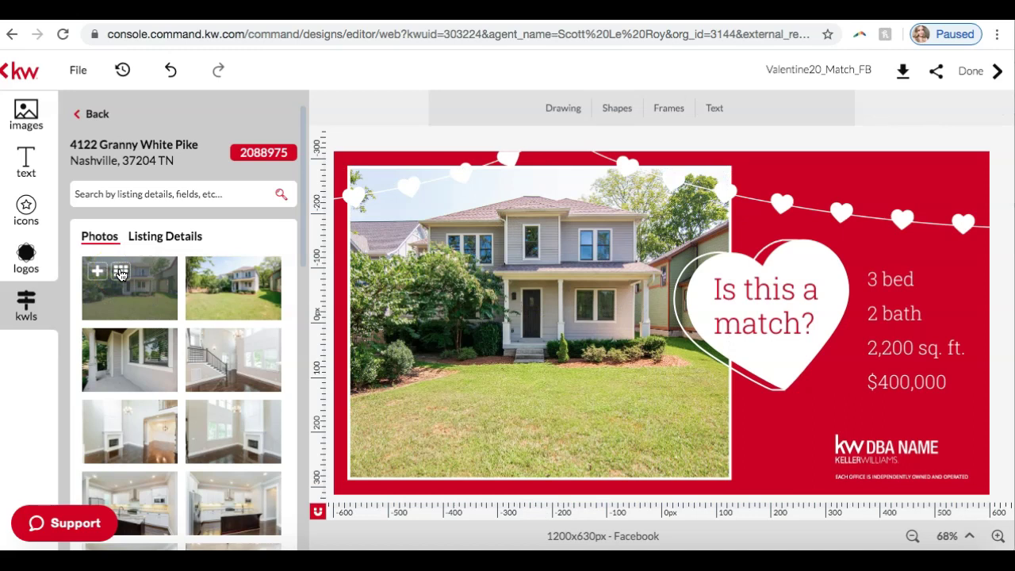
click(149, 238)
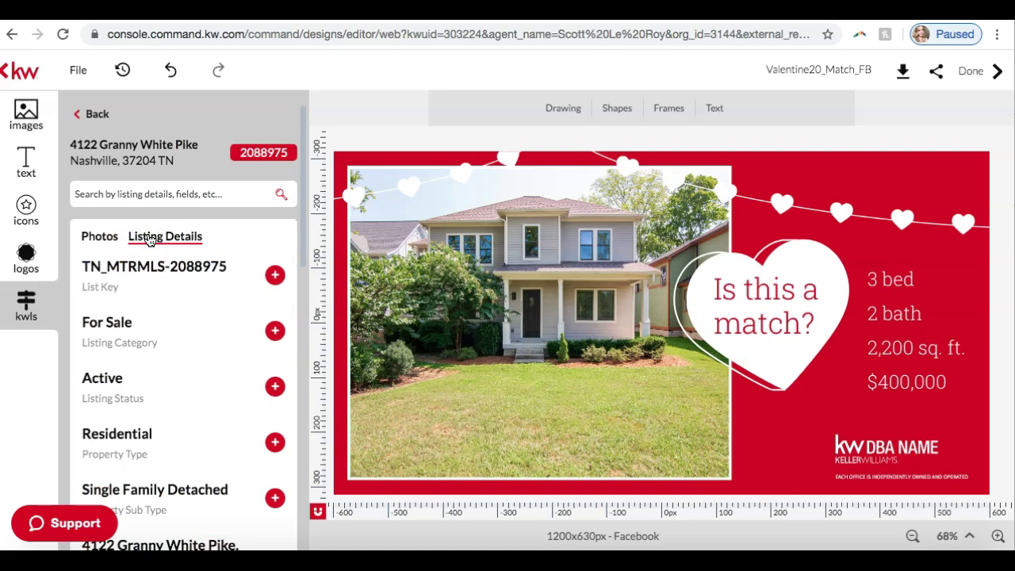
click(896, 296)
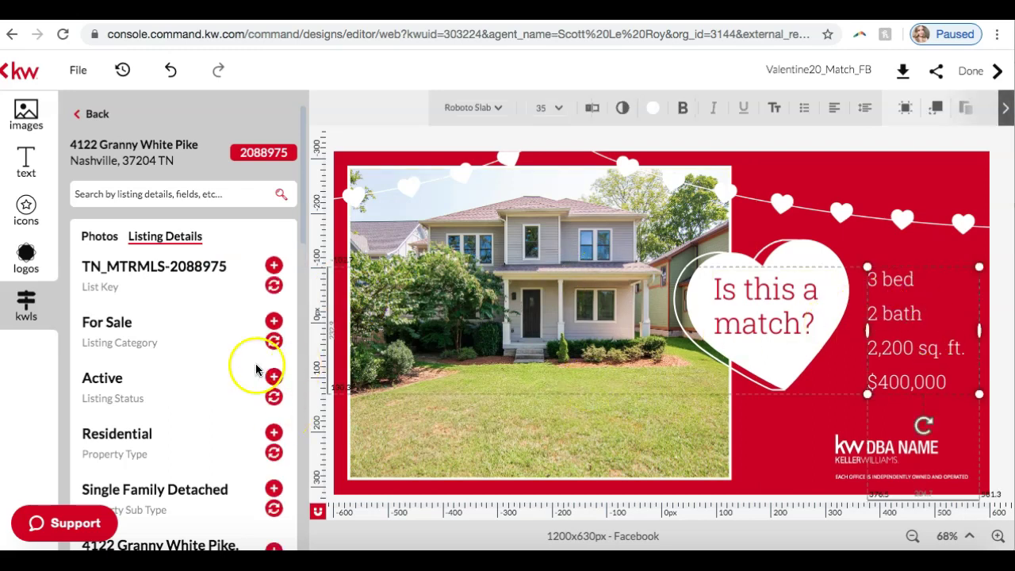
scroll(151, 363, down, 1)
scroll(151, 363, down, 3)
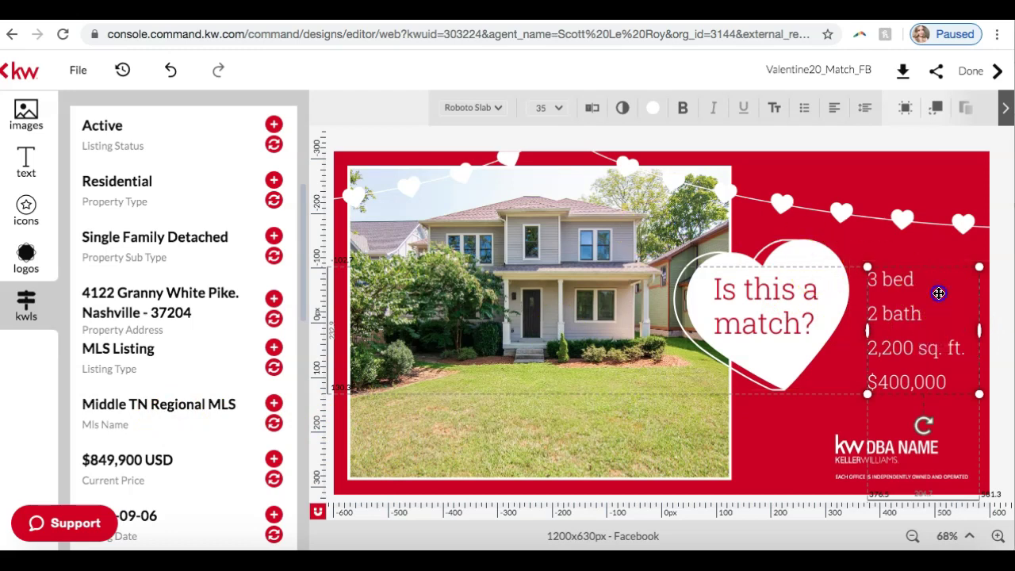
click(926, 307)
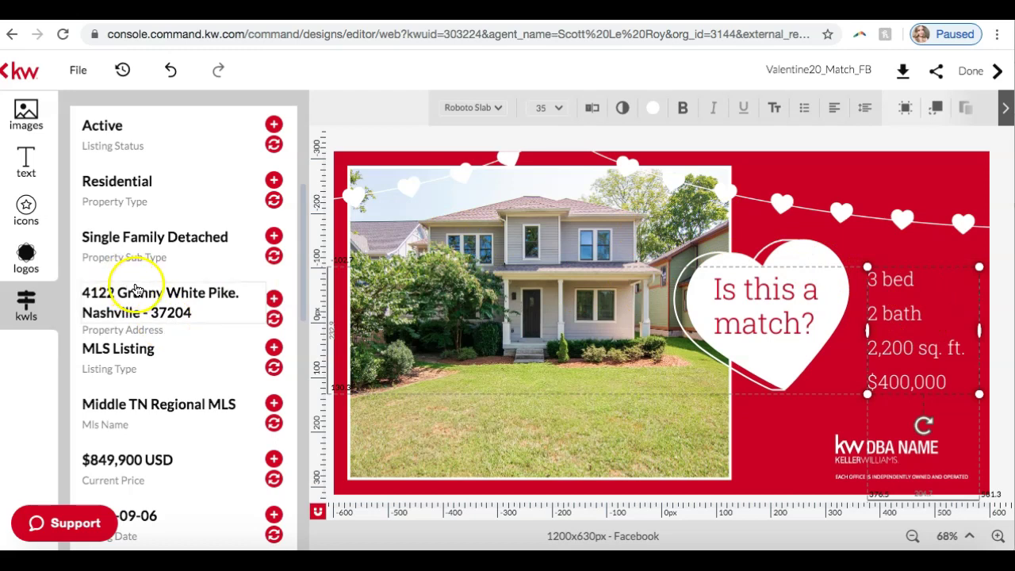
scroll(123, 250, up, 3)
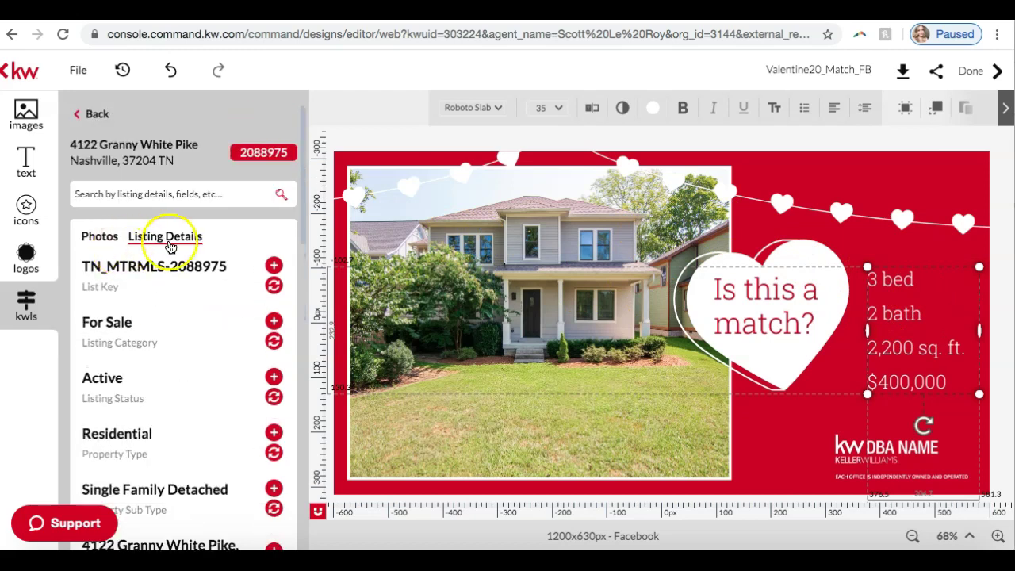
scroll(168, 245, down, 3)
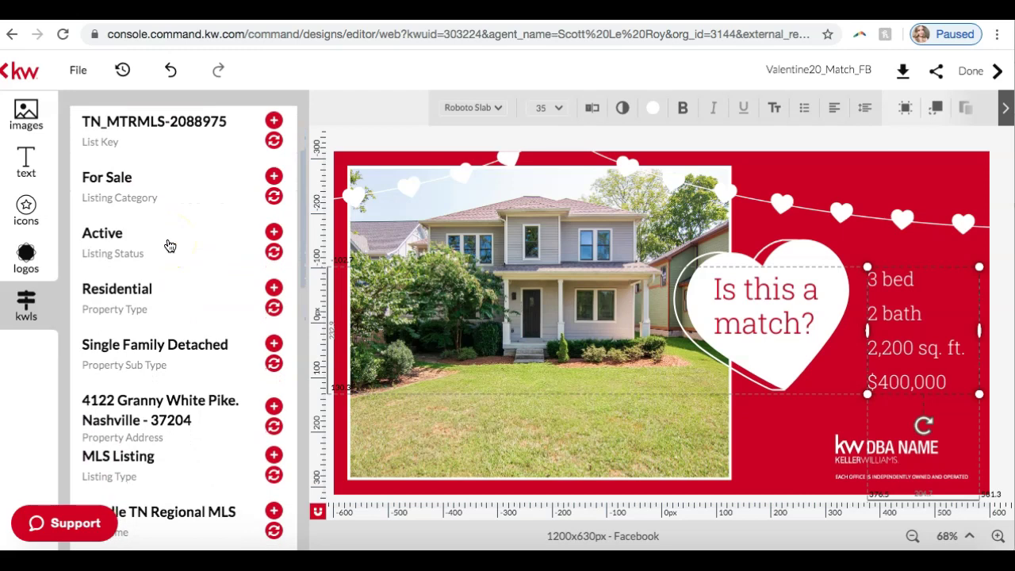
scroll(146, 237, down, 3)
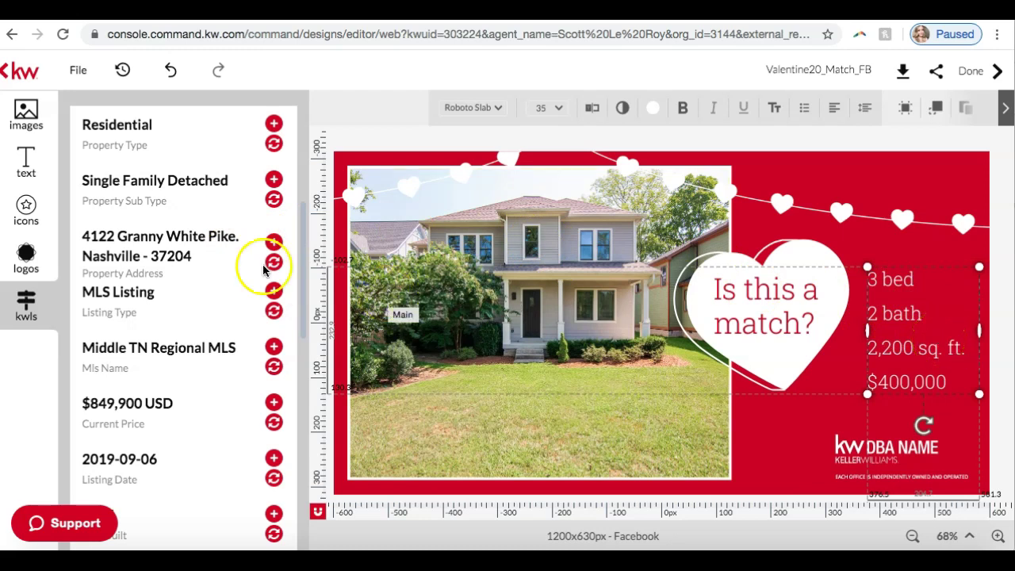
click(135, 245)
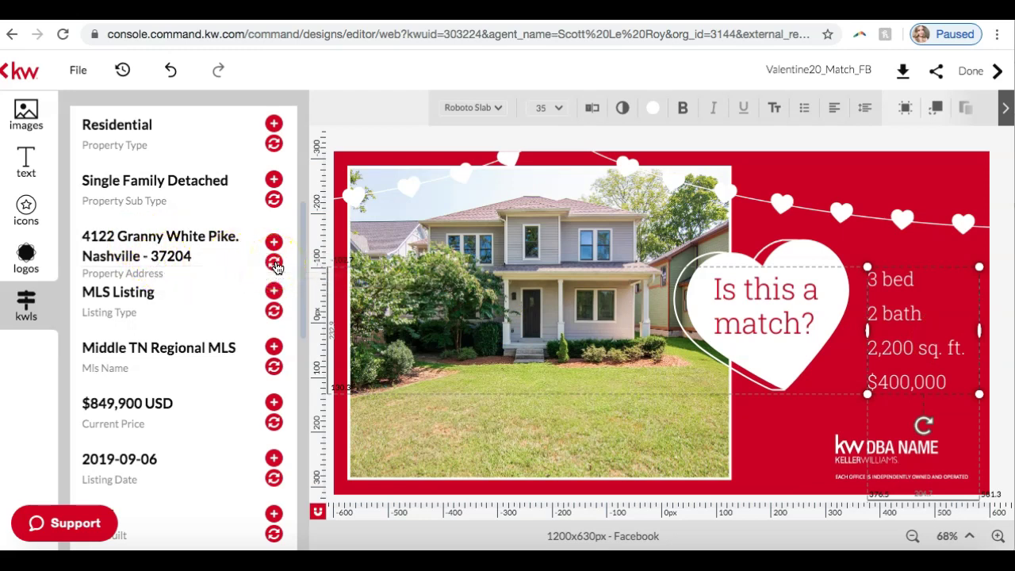
click(274, 262)
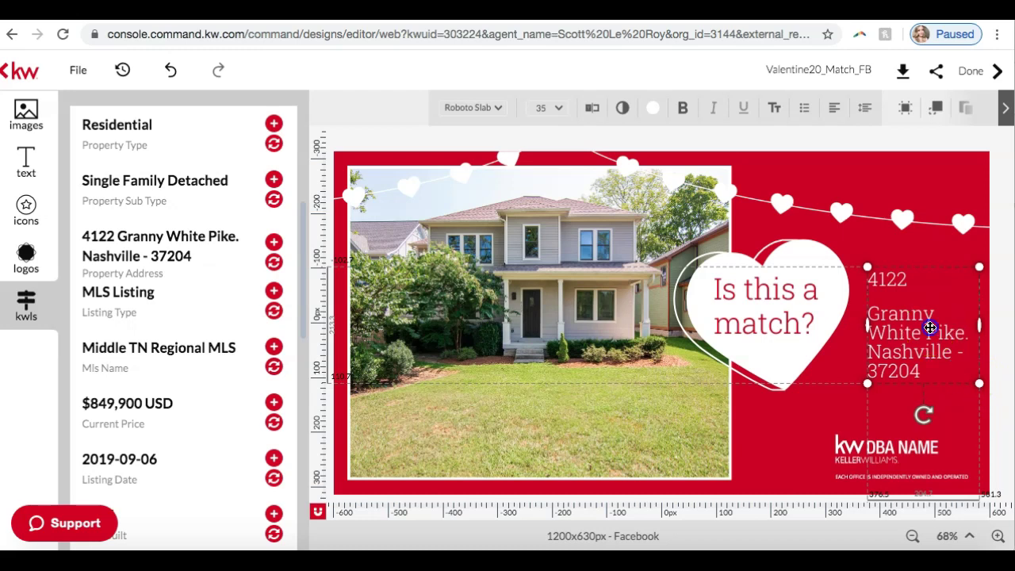
click(872, 314)
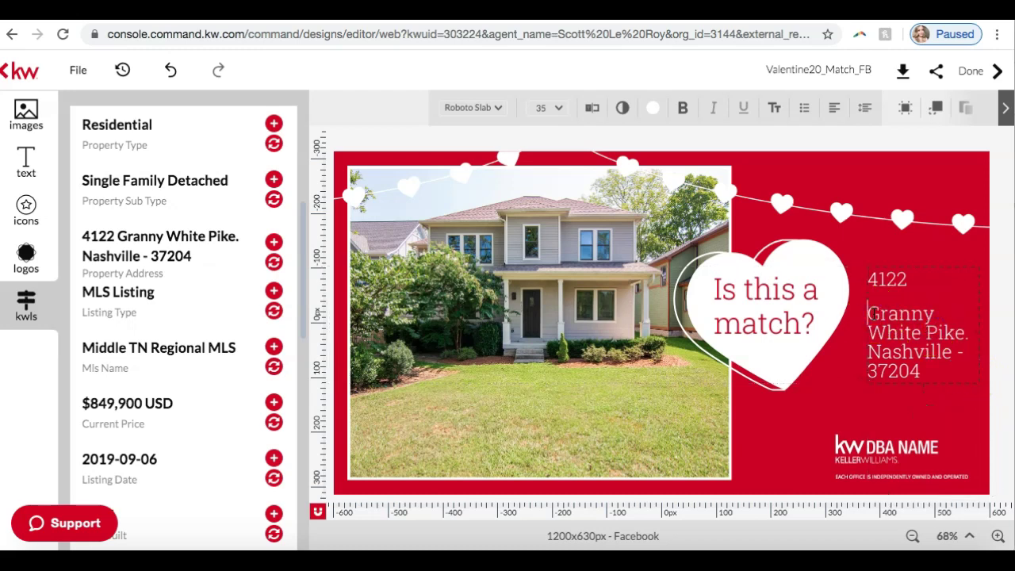
key(BackSpace)
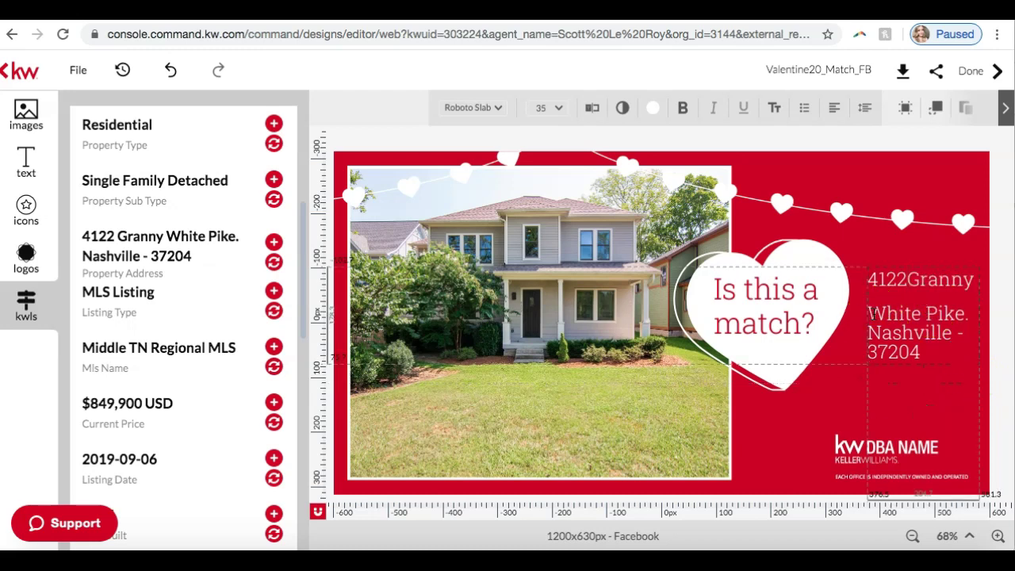
key(Return)
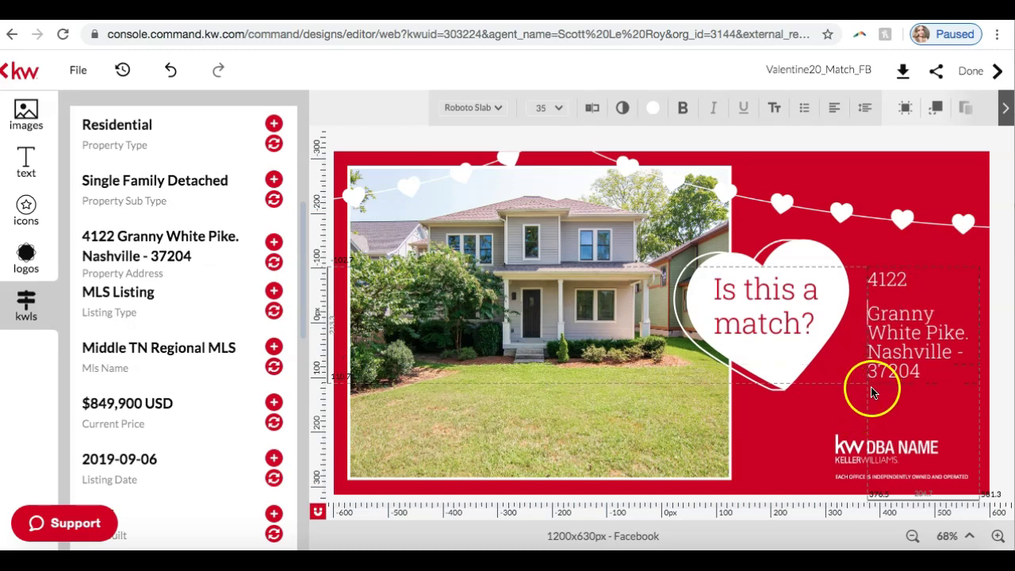
click(879, 334)
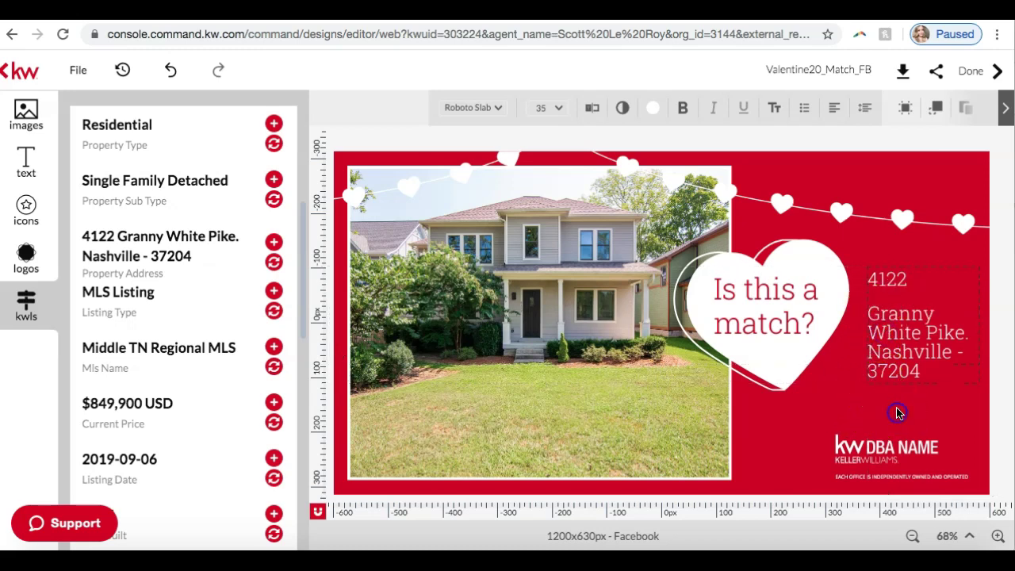
click(893, 366)
click(959, 352)
key(BackSpace)
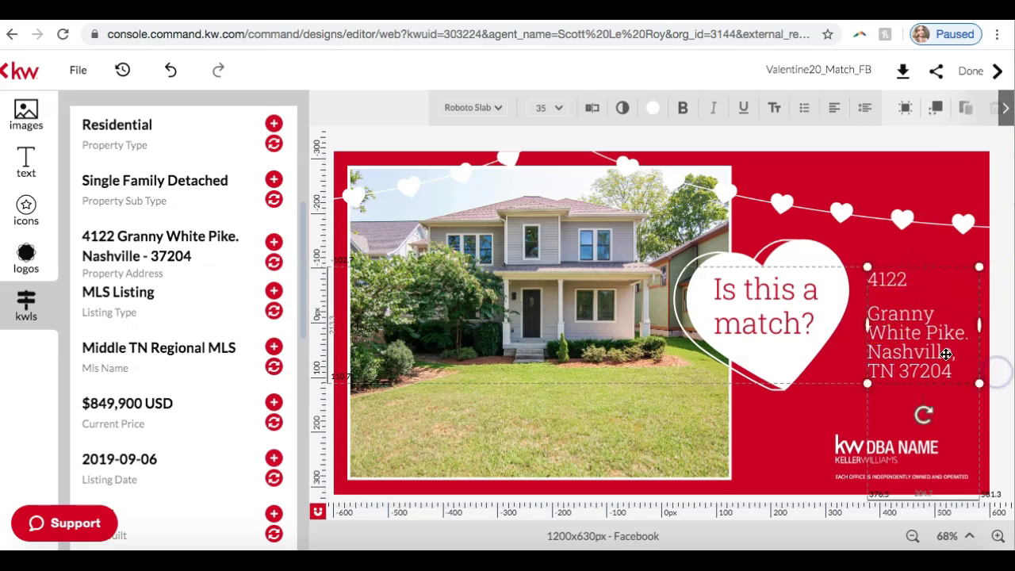
Move the address box below the heart and widen it so the text reflows.
drag(923, 341, 873, 385)
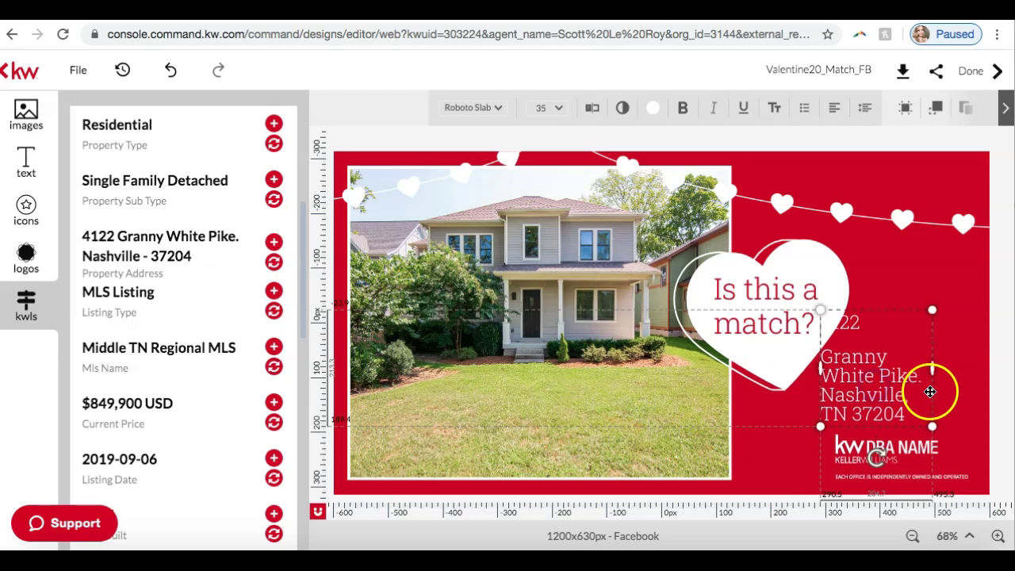
mouse_move(929, 424)
mouse_down()
mouse_move(979, 407)
mouse_move(946, 420)
mouse_move(920, 412)
mouse_up()
click(876, 367)
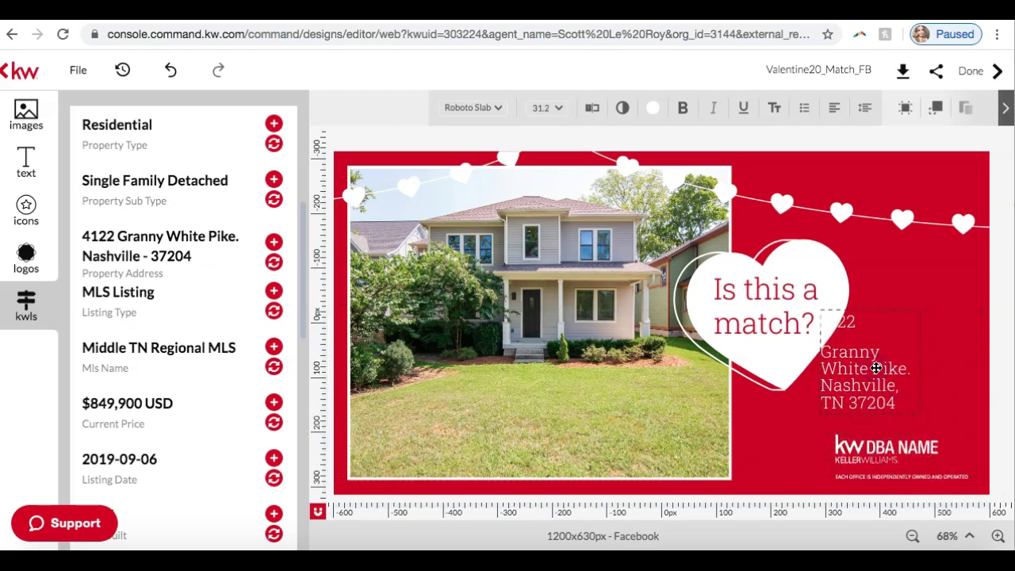
double_click(891, 395)
click(891, 396)
key(ctrl+a)
click(934, 374)
click(877, 361)
drag(920, 361, 990, 362)
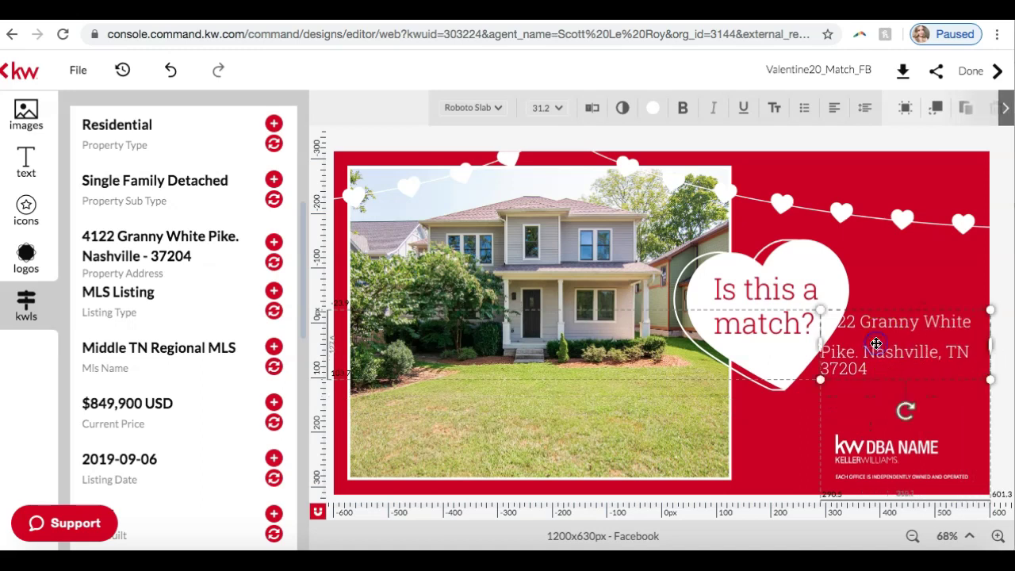
drag(880, 311, 874, 356)
Rejoin the address lines at Nashville and nudge the box lower under the heart.
double_click(827, 401)
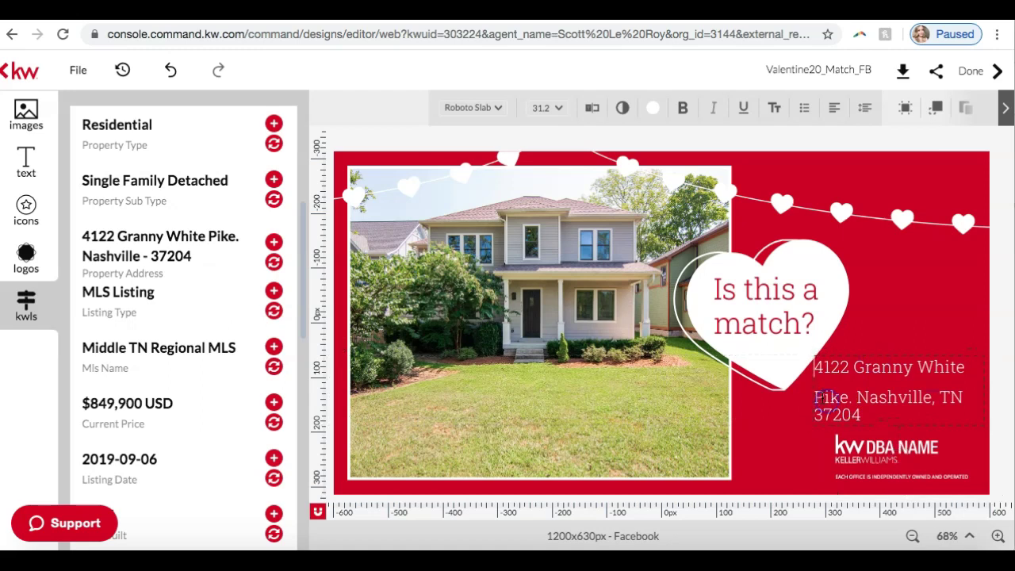
click(815, 397)
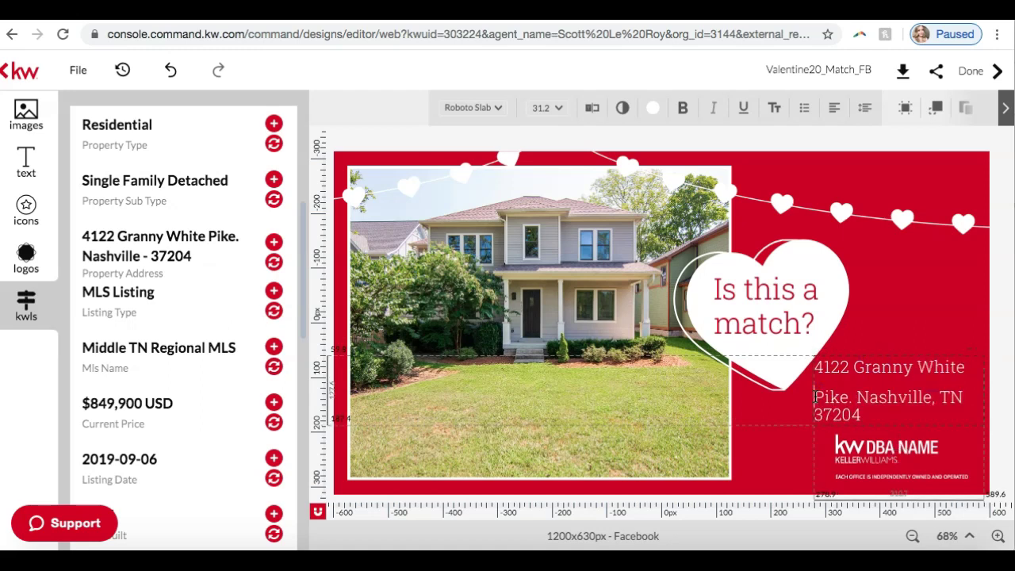
click(814, 396)
drag(814, 394, 761, 396)
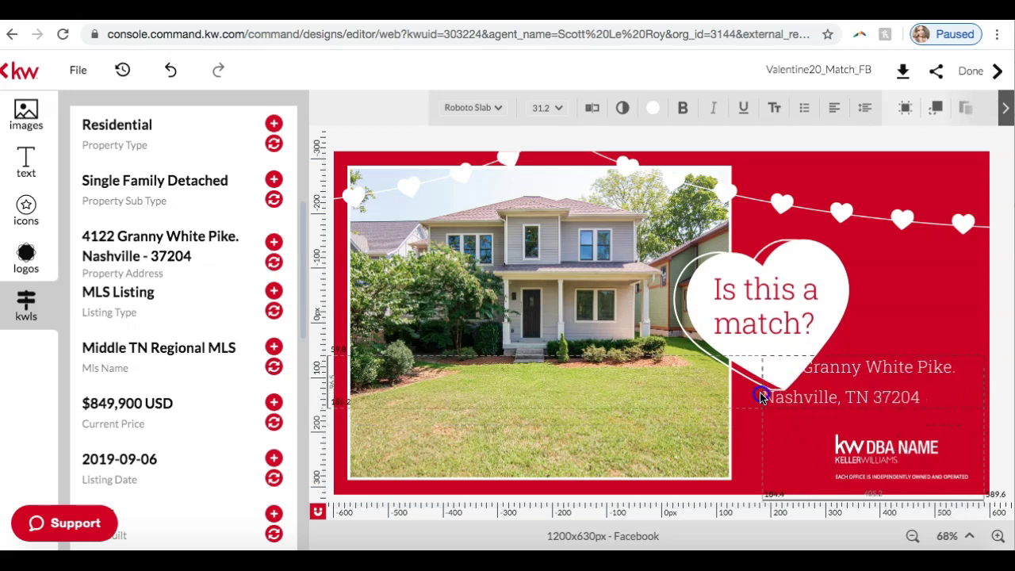
double_click(781, 396)
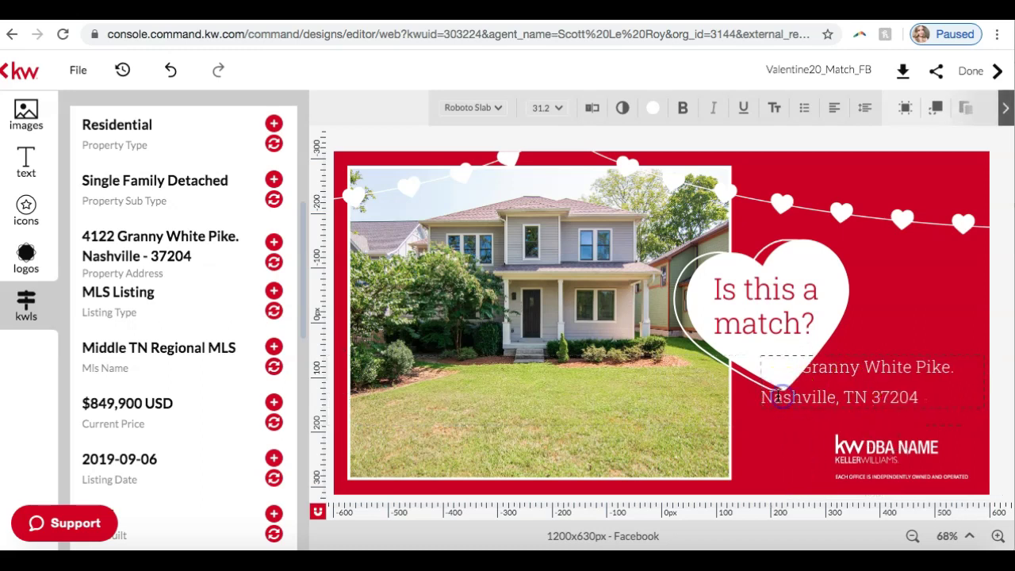
key(BackSpace)
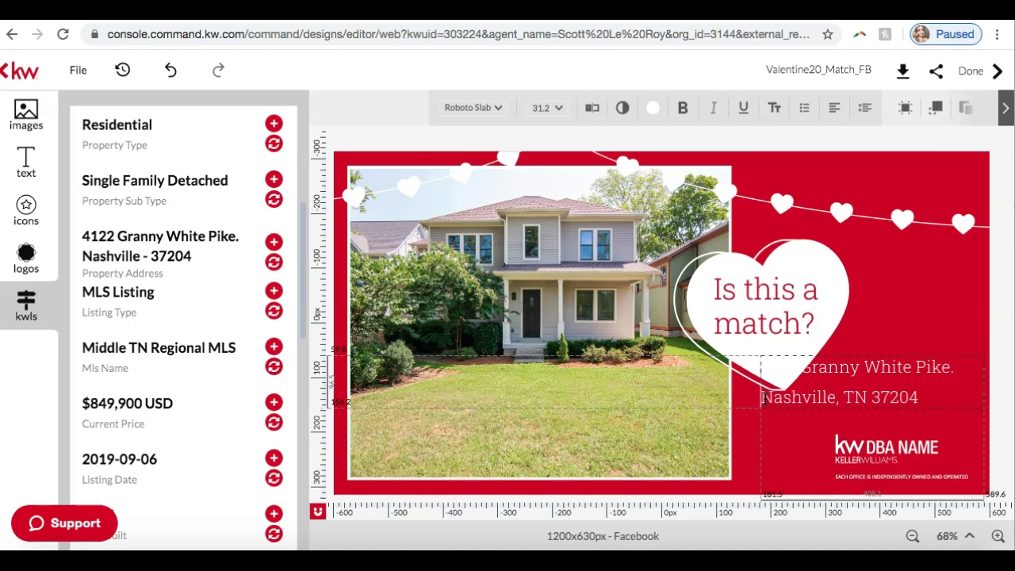
click(924, 333)
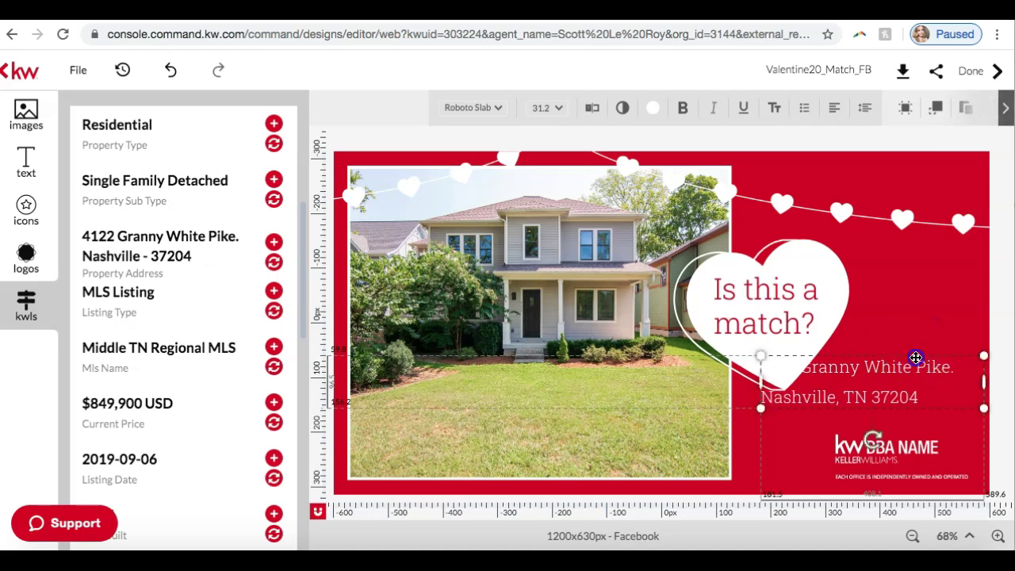
drag(915, 358, 912, 387)
click(912, 414)
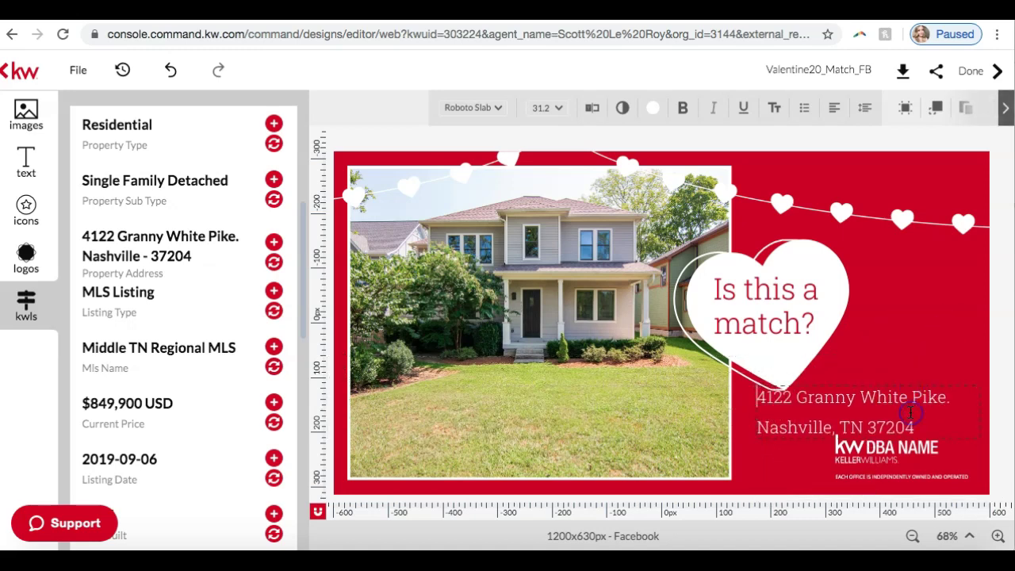
drag(919, 426, 790, 397)
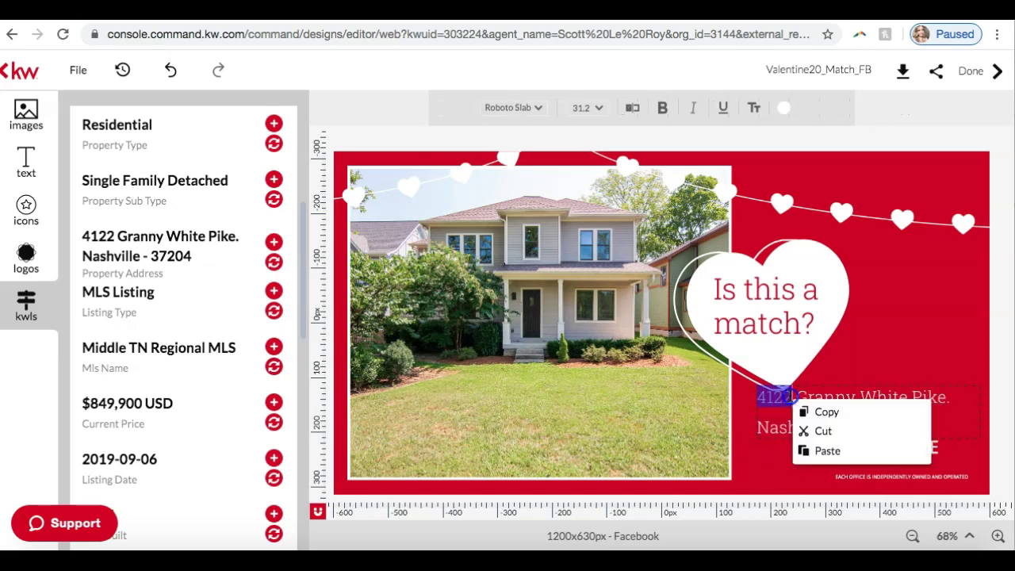
click(790, 397)
drag(931, 430, 862, 403)
click(862, 403)
mouse_move(912, 426)
mouse_down()
mouse_move(810, 428)
mouse_move(899, 422)
mouse_up()
click(899, 422)
click(762, 395)
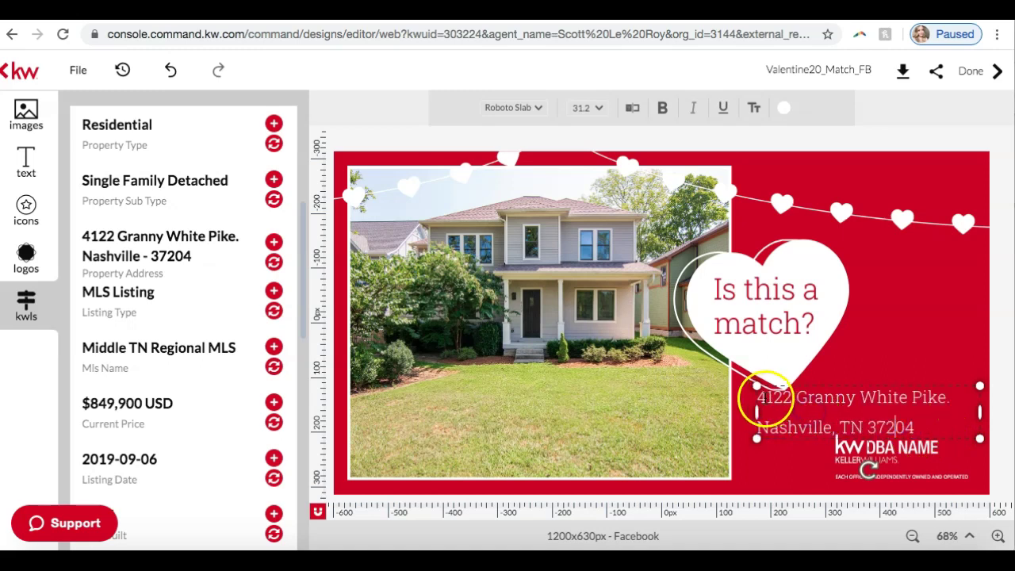
drag(801, 397, 906, 427)
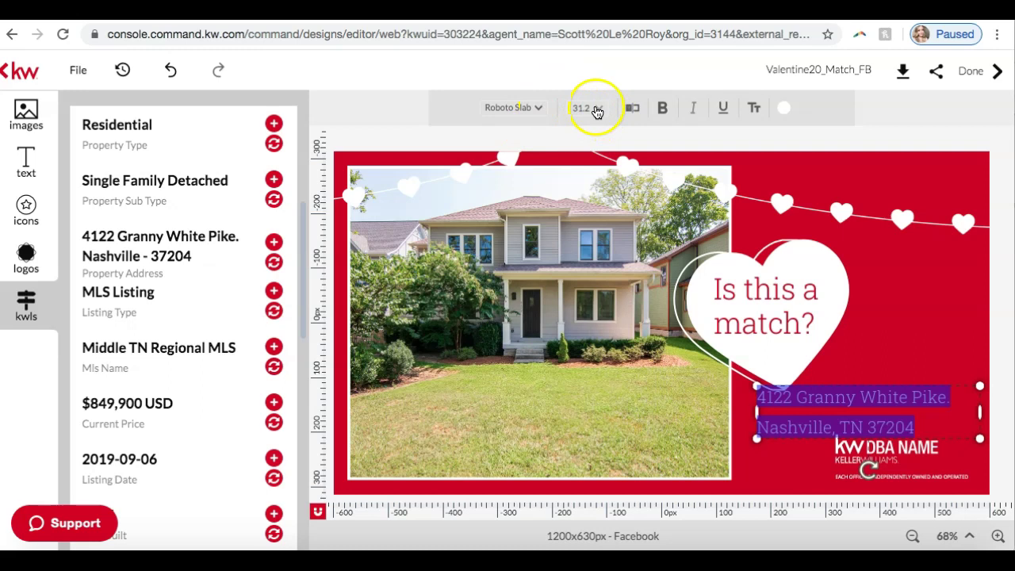
Shrink the address text to font size 20.
click(532, 109)
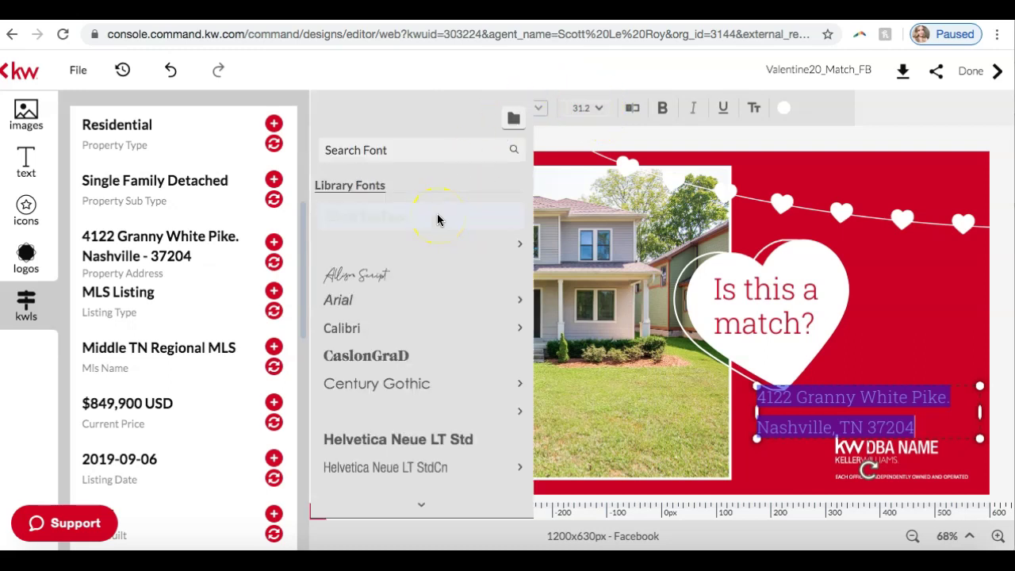
scroll(428, 318, down, 5)
mouse_move(413, 318)
scroll(414, 381, up, 4)
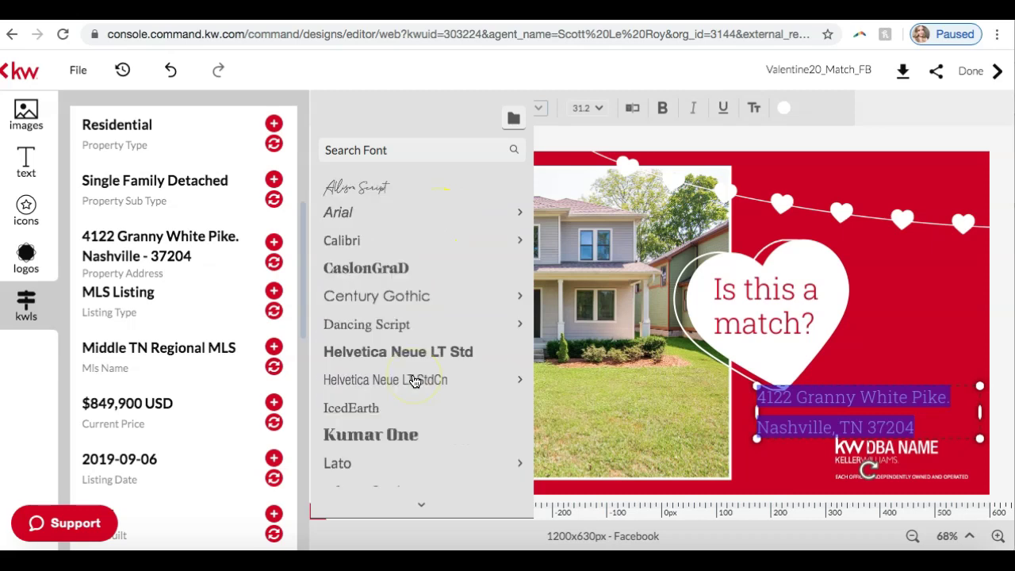
scroll(414, 381, up, 2)
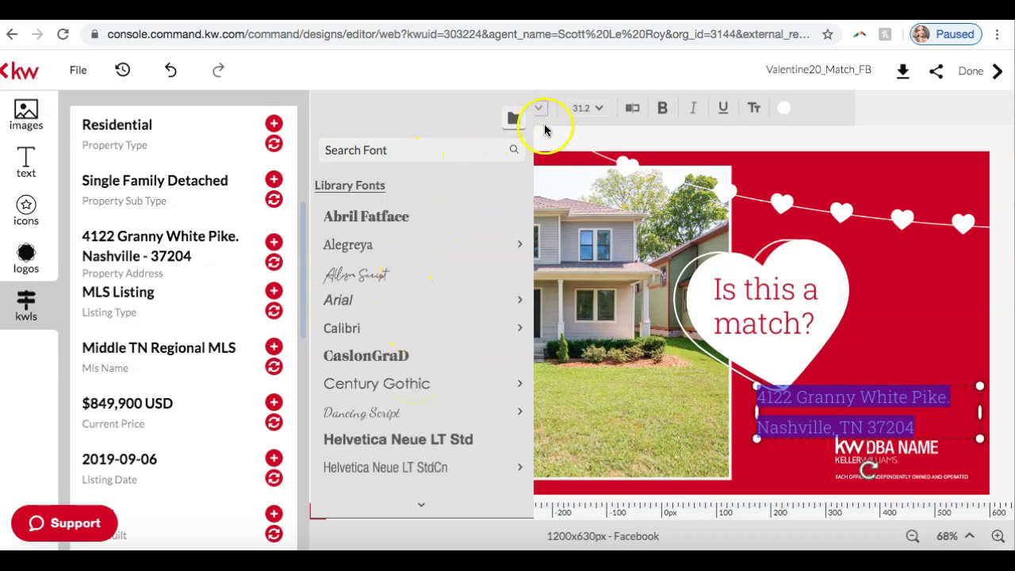
click(595, 111)
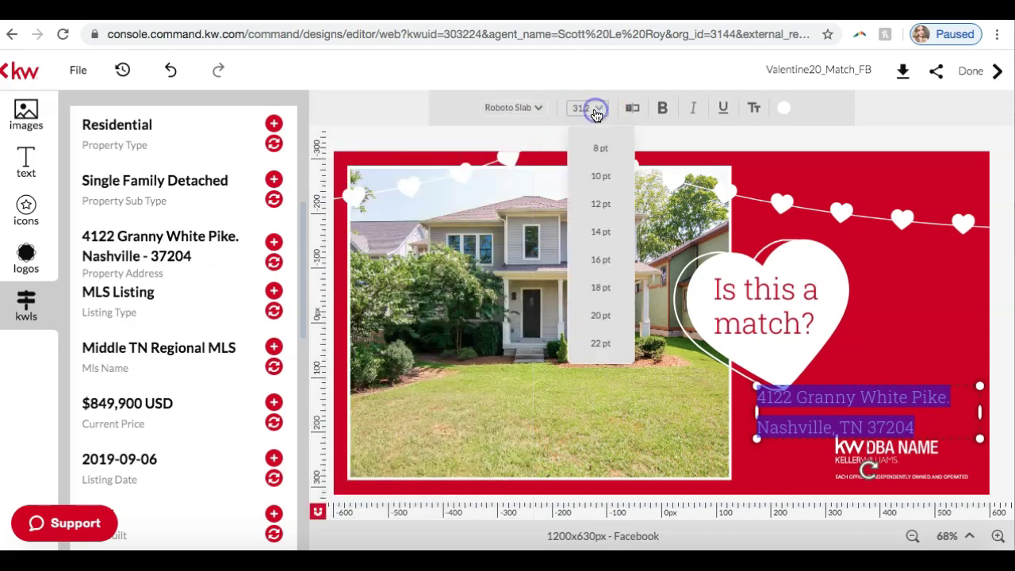
click(601, 314)
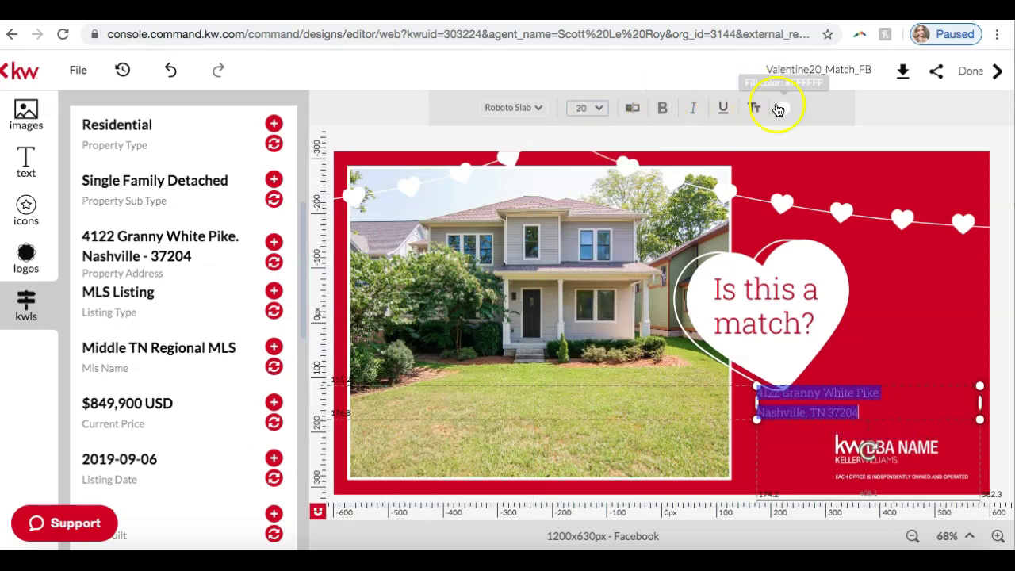
Narrow the address box and set it beside the heart, right of the photo.
click(895, 326)
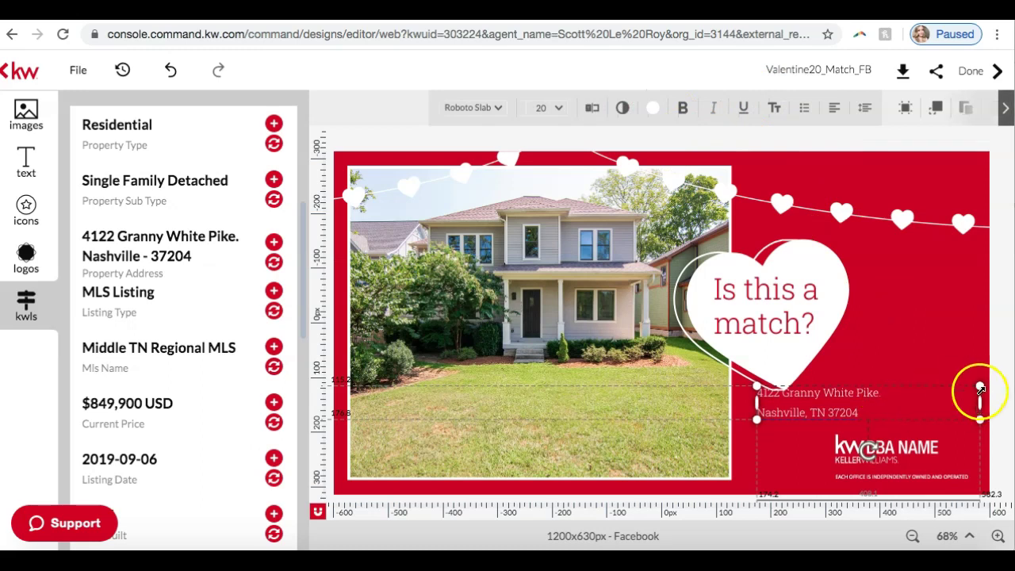
drag(979, 401, 930, 336)
click(849, 385)
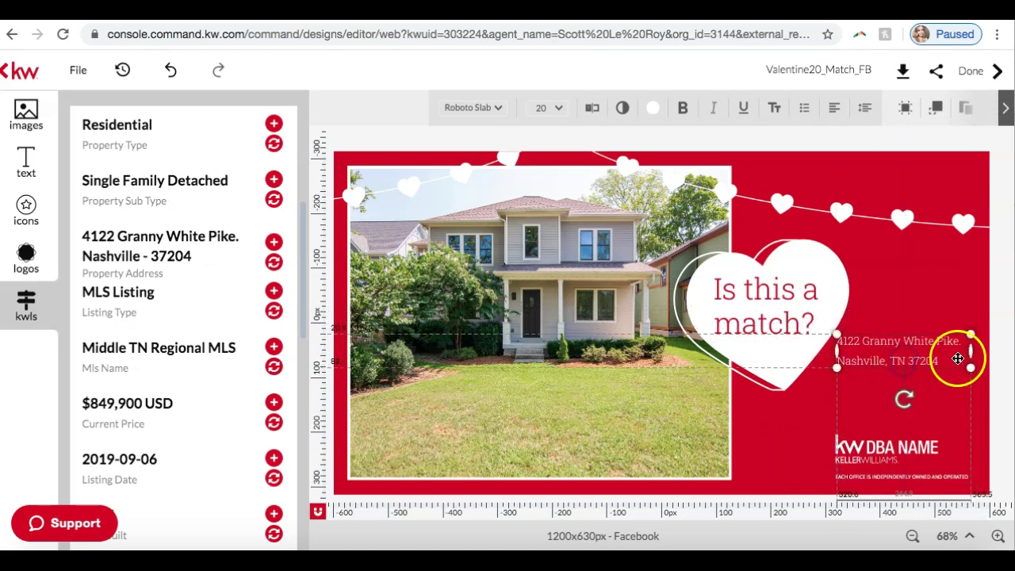
click(1004, 326)
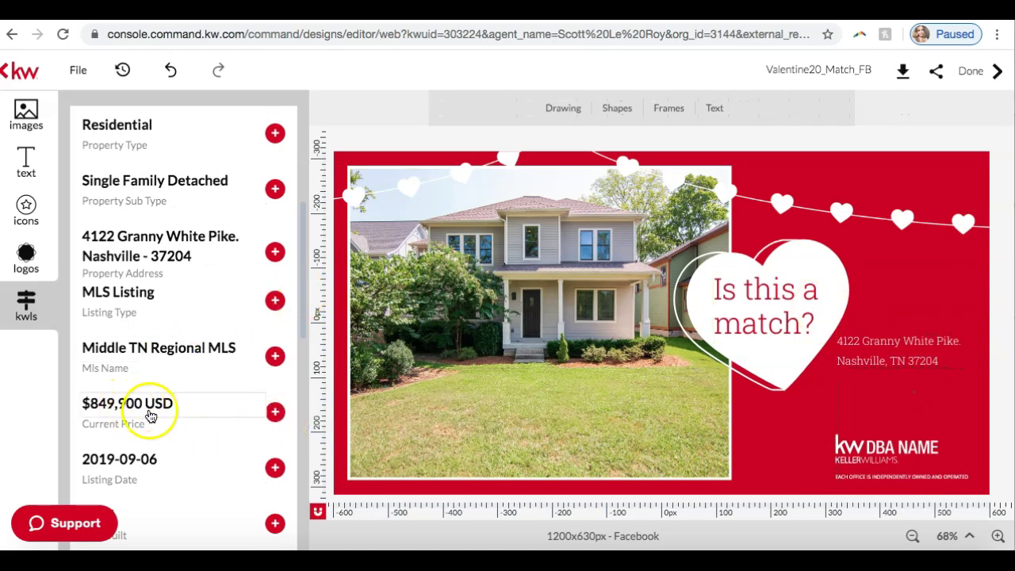
Add the $849,900 USD price below the address in white Roboto Slab.
click(274, 413)
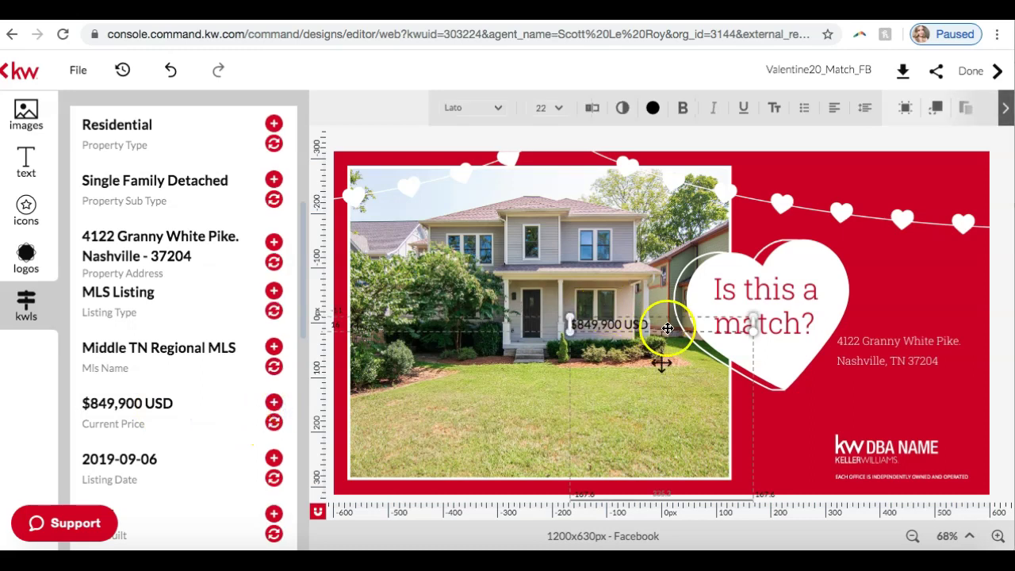
drag(661, 319, 927, 378)
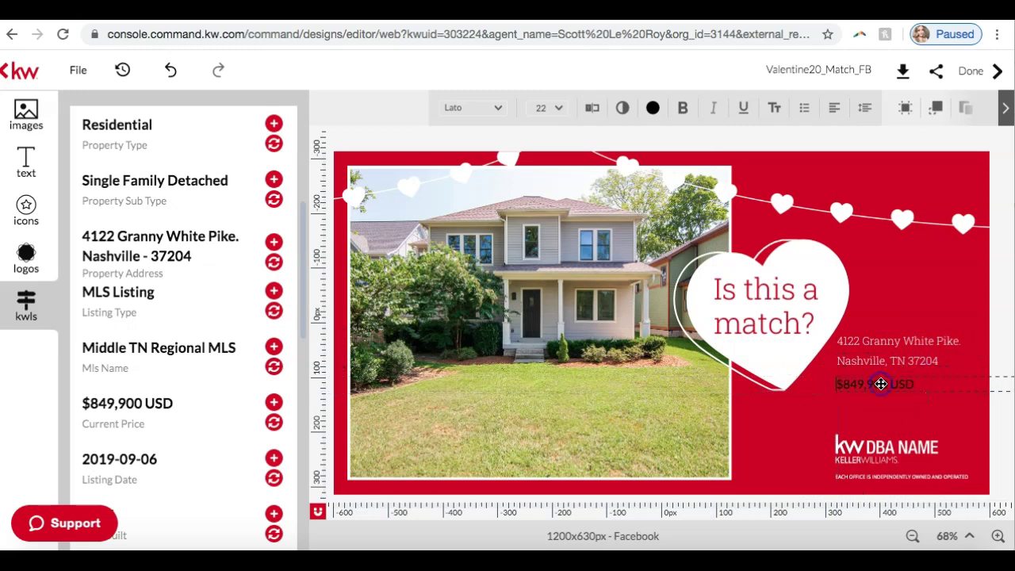
click(918, 383)
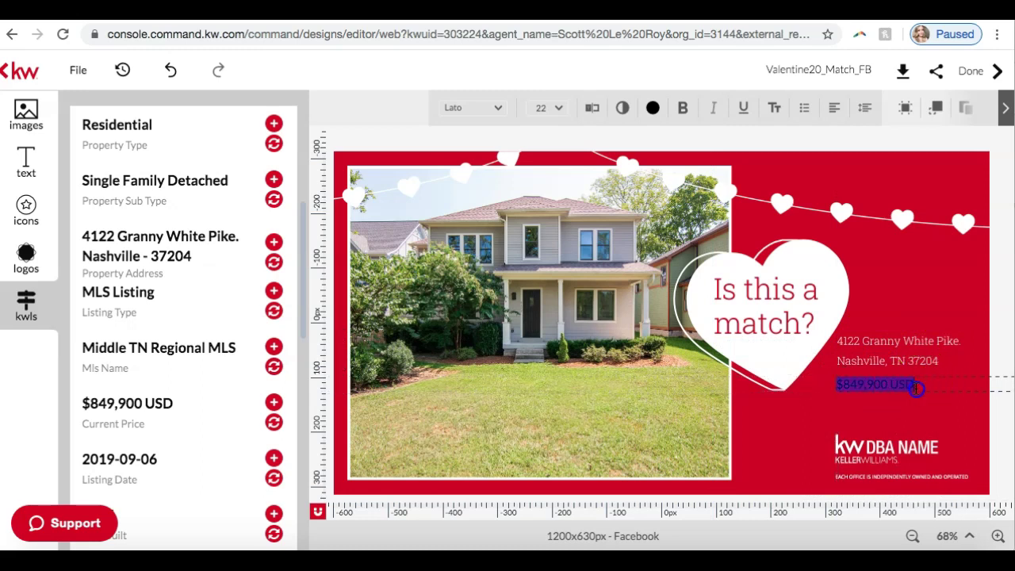
click(501, 109)
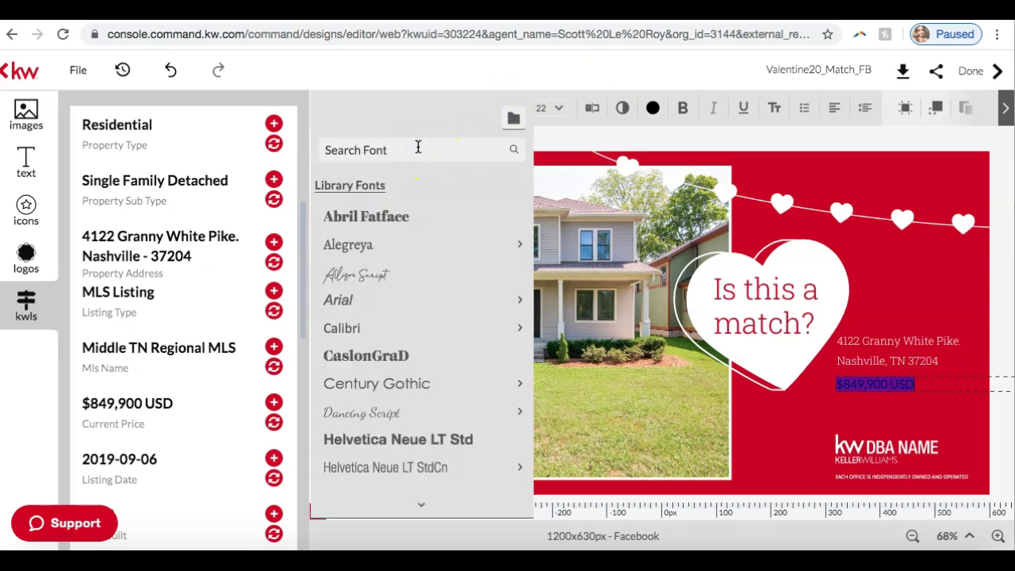
text(robot)
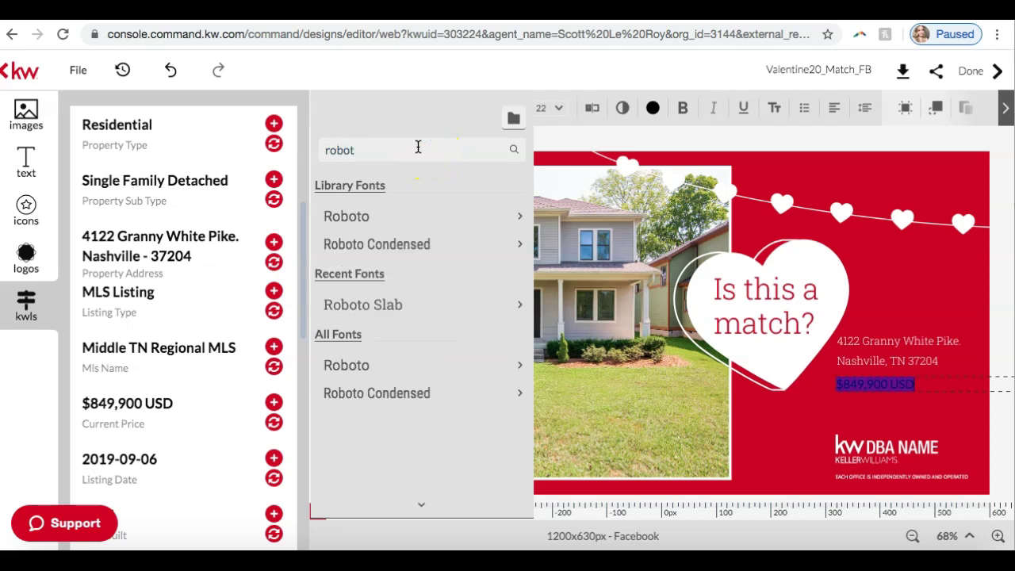
click(374, 303)
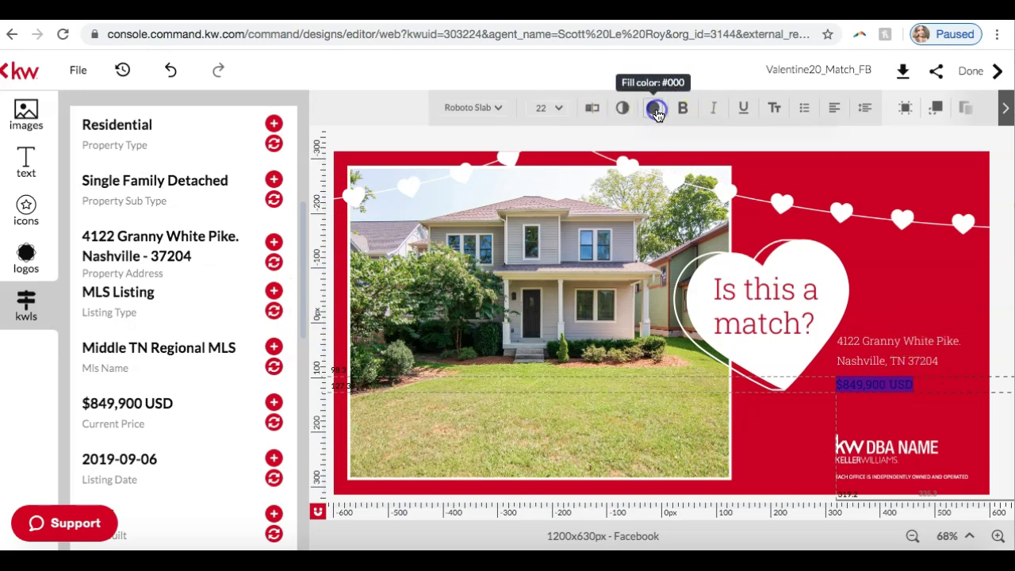
click(653, 108)
click(704, 226)
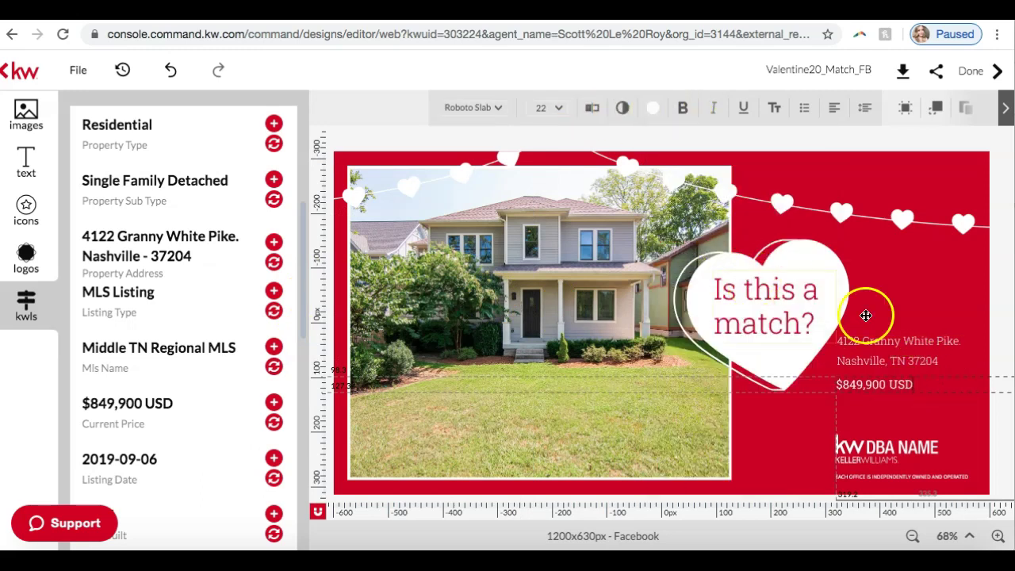
click(999, 337)
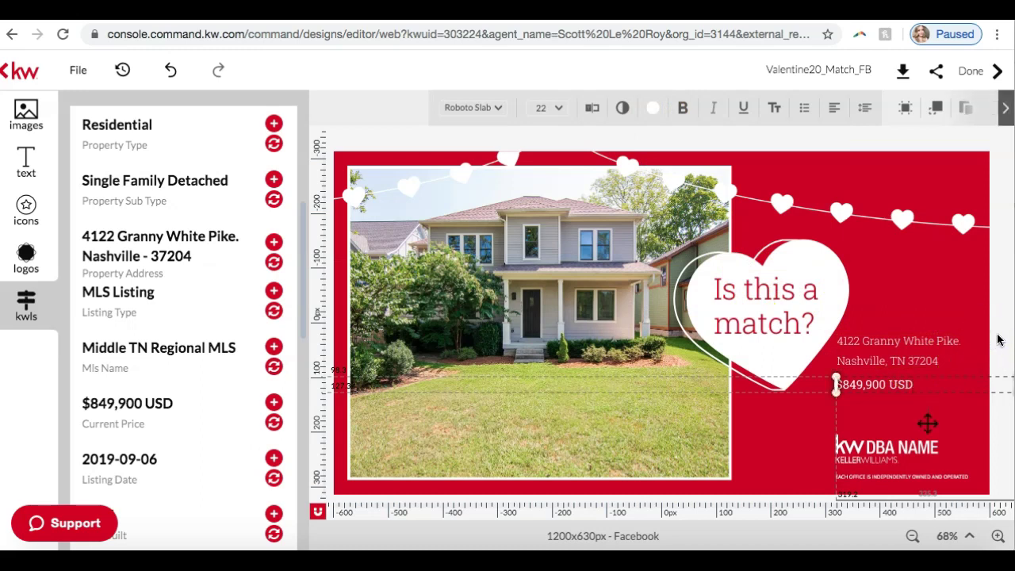
Set the address in Roboto Slab and move it down closer above the price.
click(896, 354)
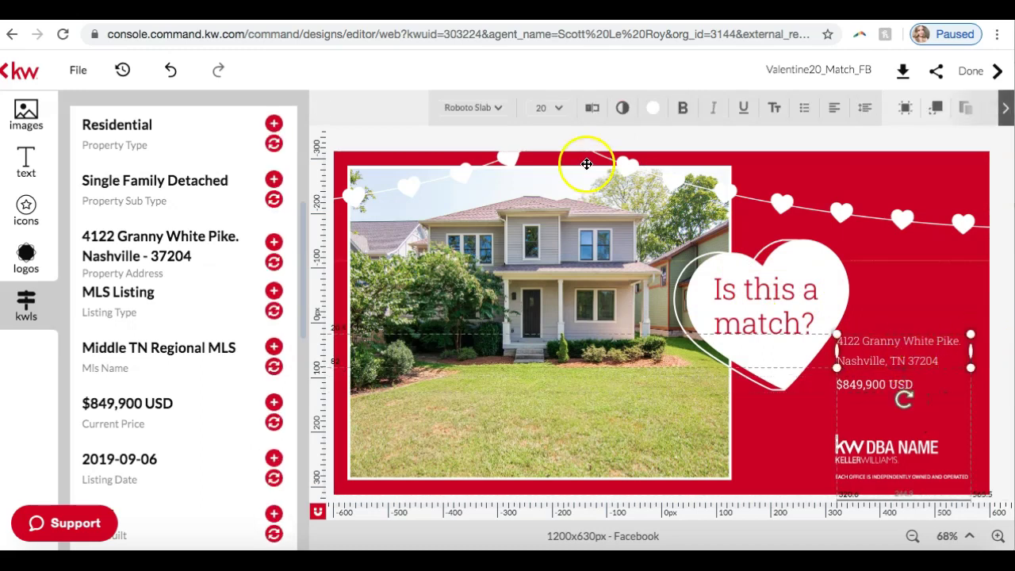
click(503, 108)
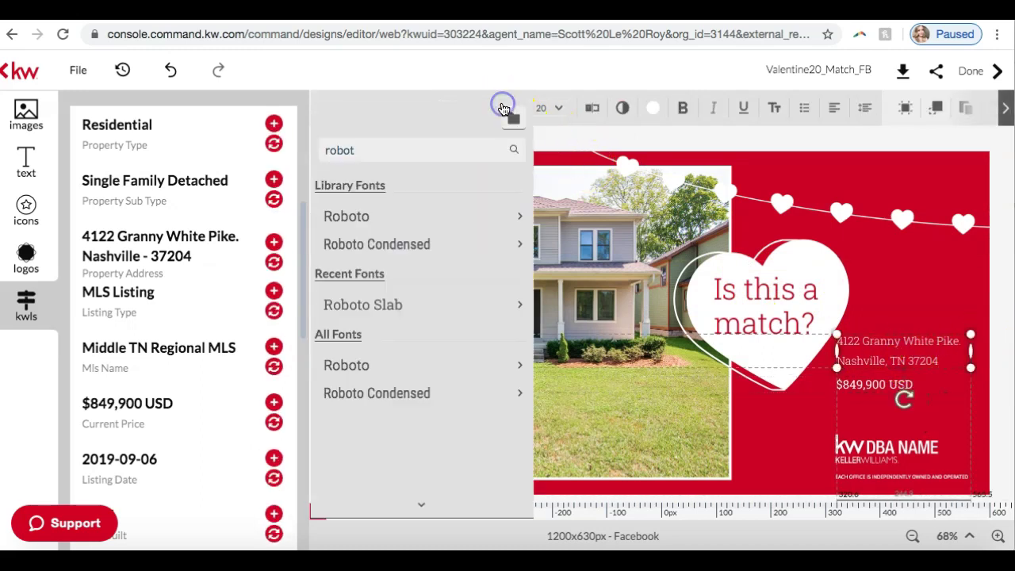
click(474, 309)
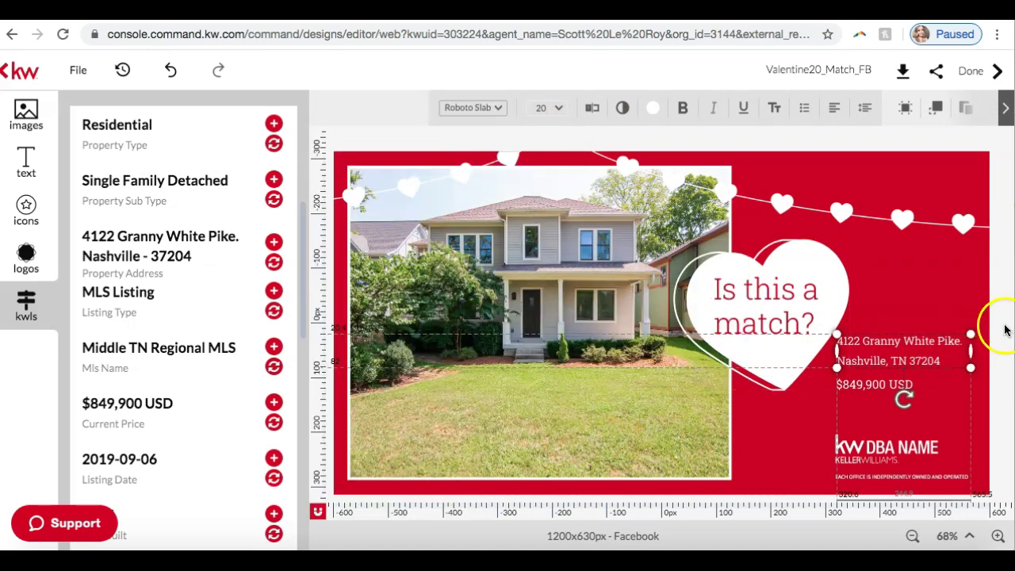
click(993, 345)
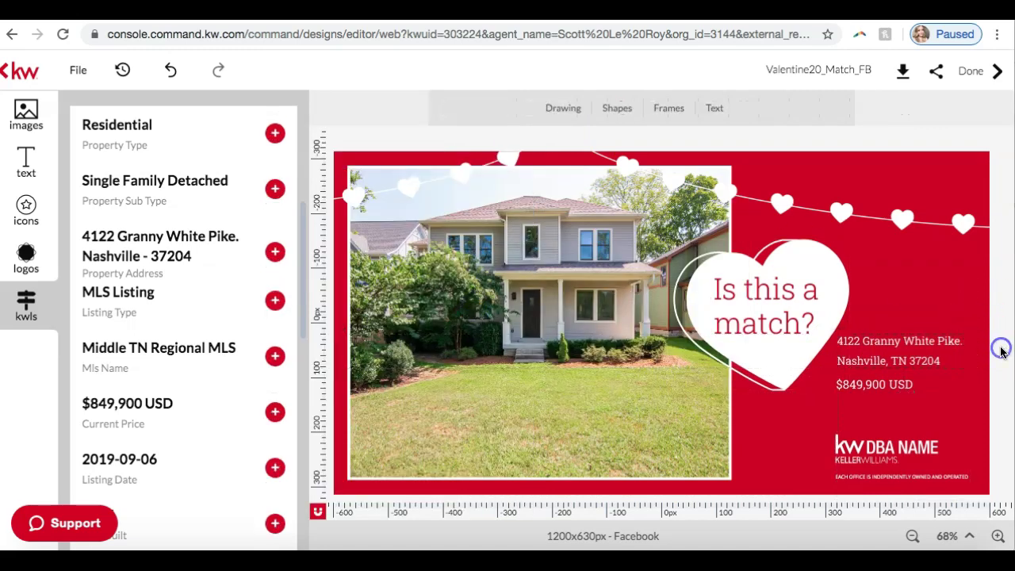
click(887, 386)
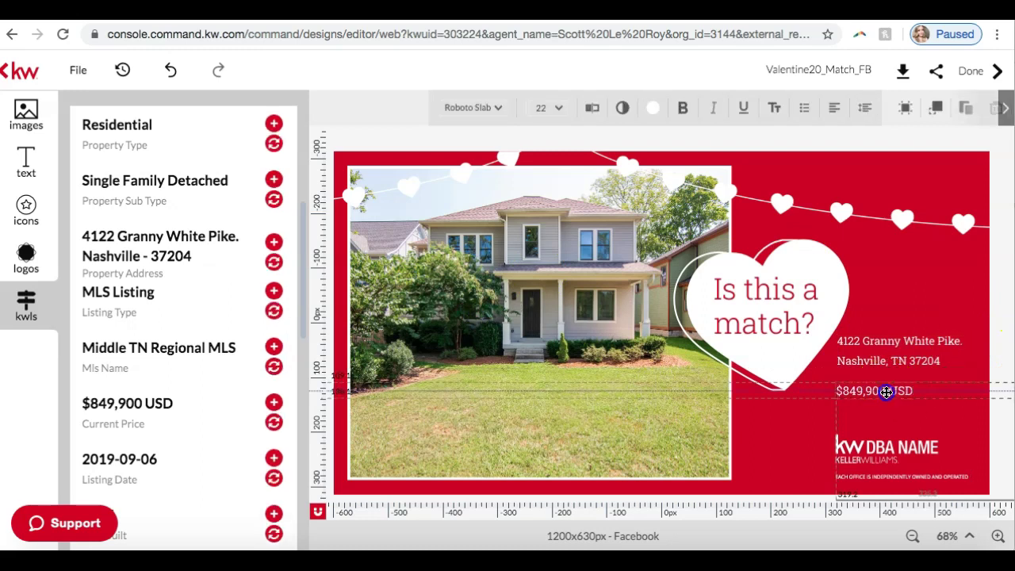
click(887, 364)
drag(885, 354, 882, 365)
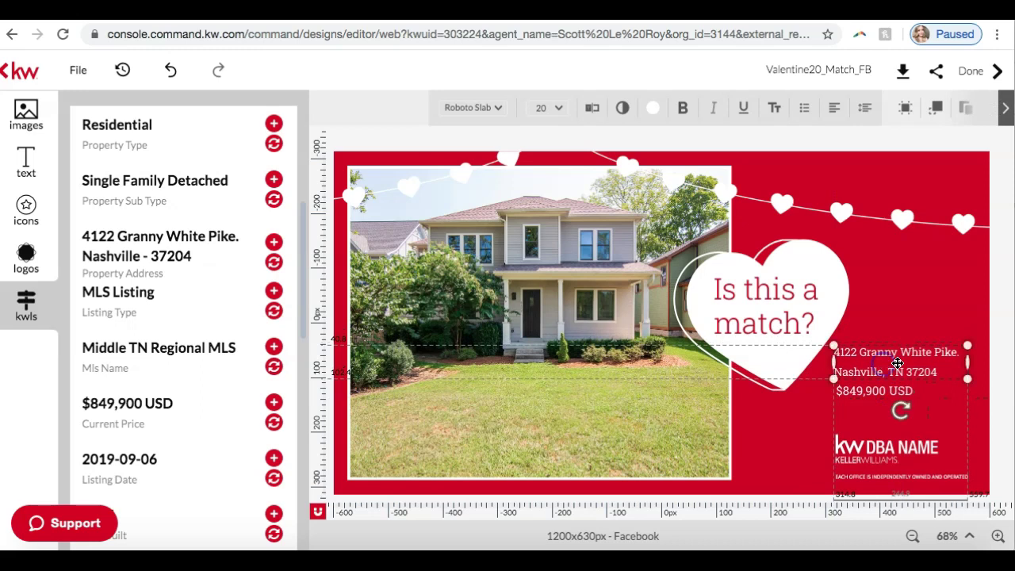
click(994, 354)
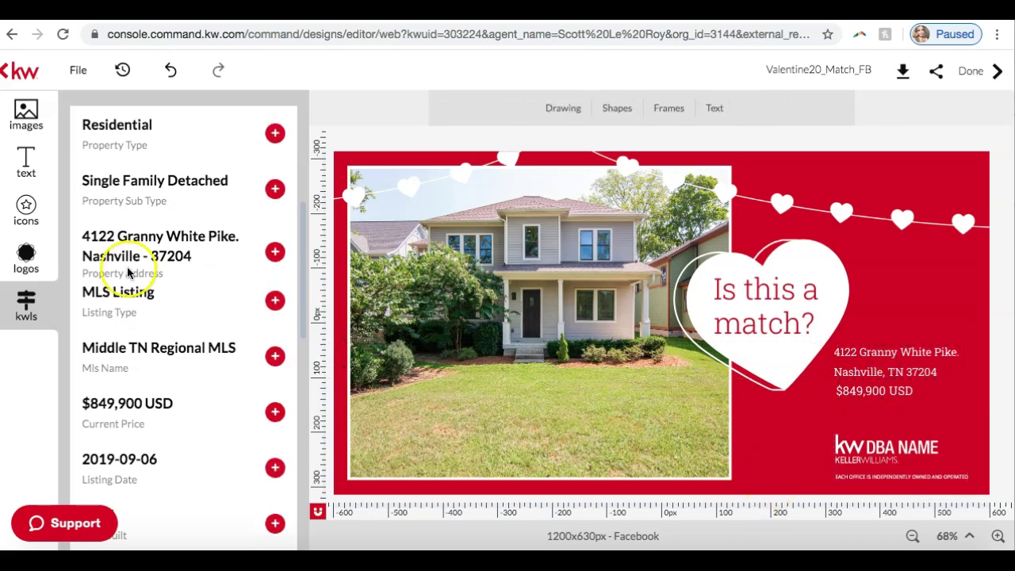
Add the agent photo from My Library and shrink it into the lower-right corner.
click(27, 111)
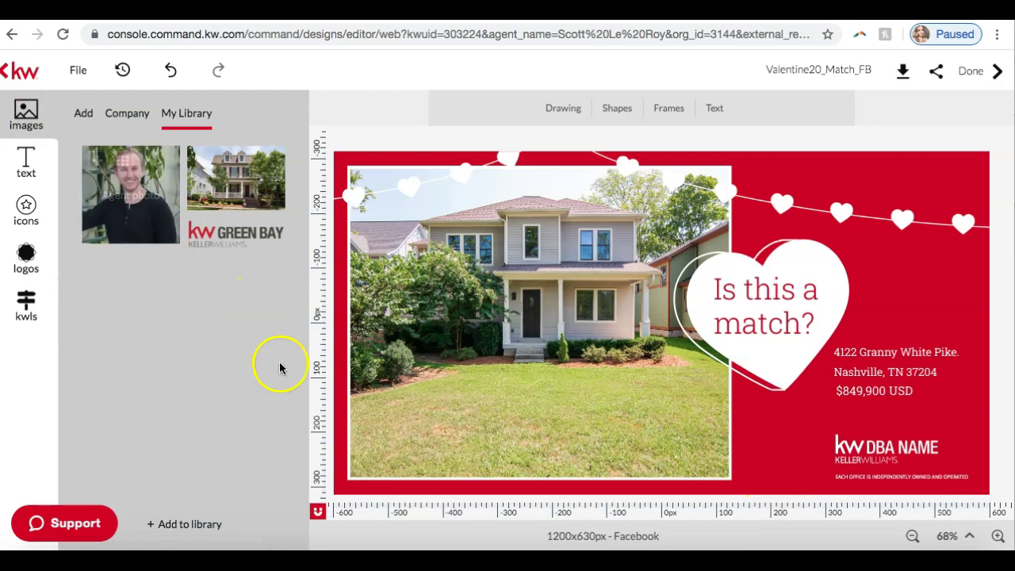
mouse_move(124, 190)
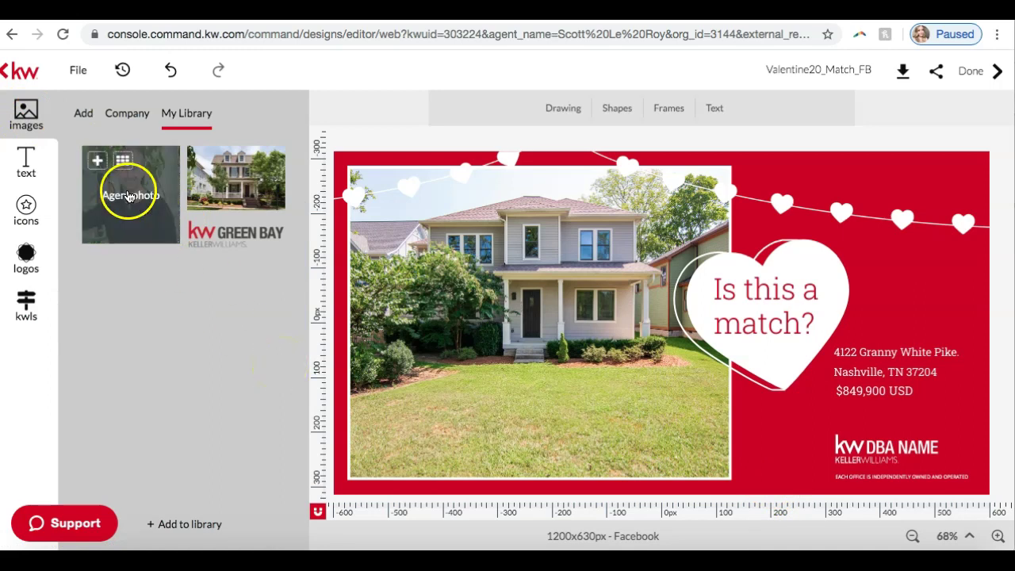
click(99, 162)
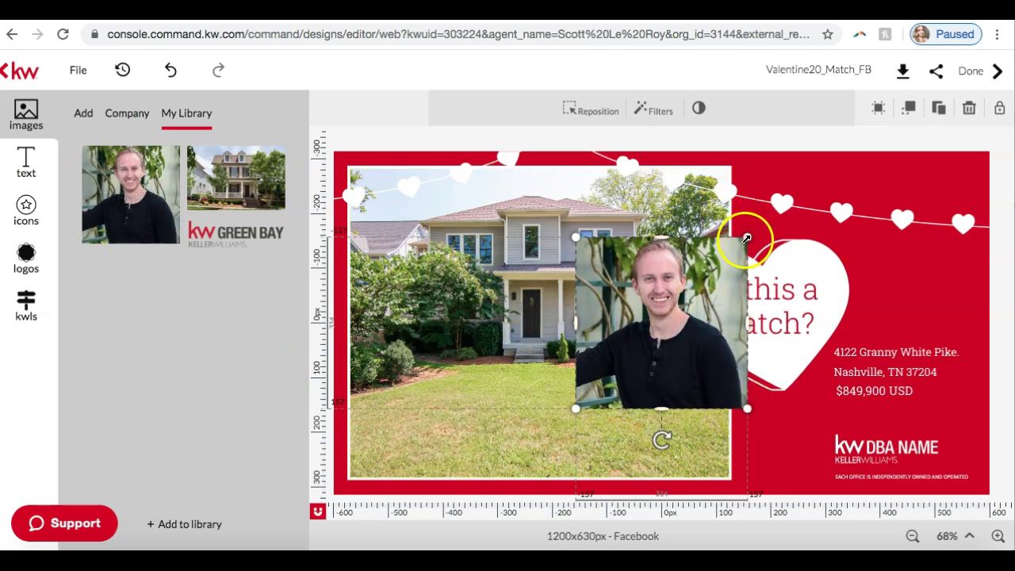
drag(751, 233, 793, 410)
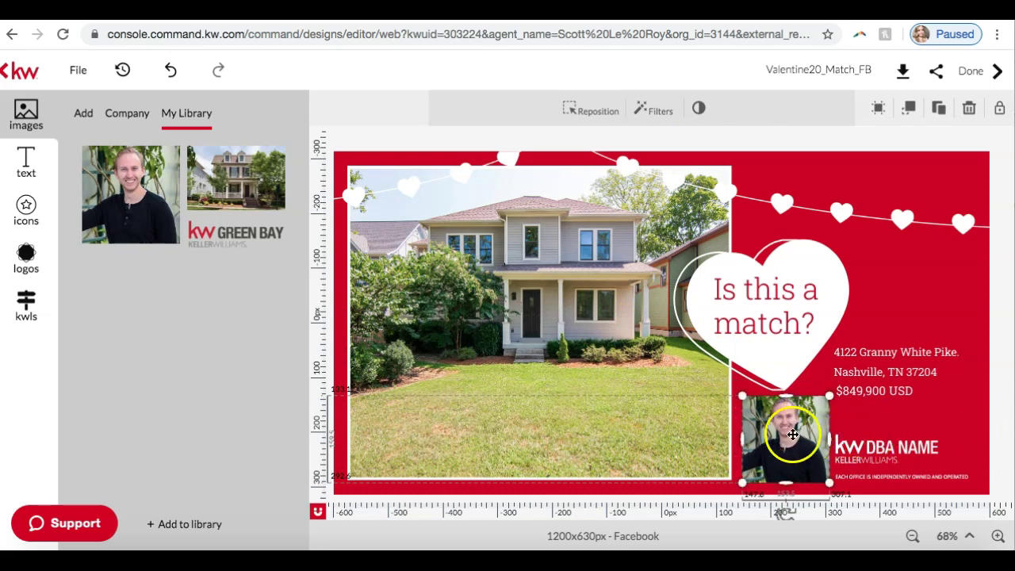
drag(829, 395, 825, 398)
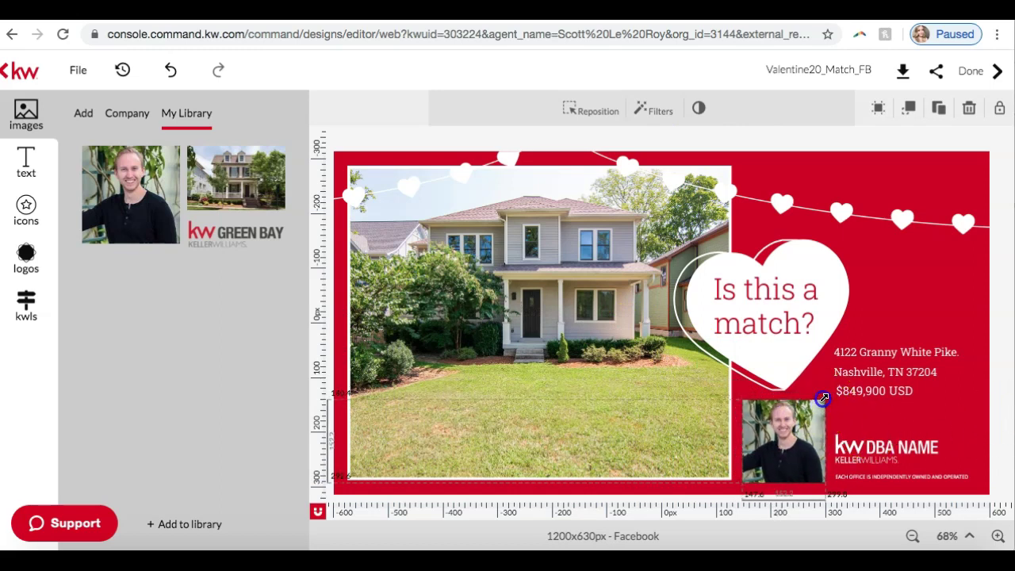
click(1004, 411)
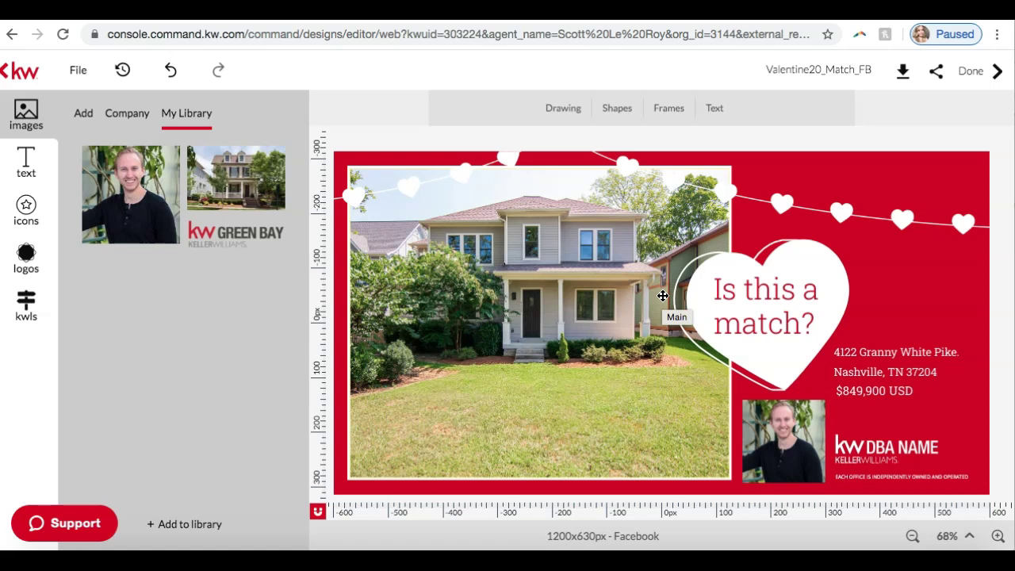
Add the white KW logo from the company logo collection to the graphic.
click(869, 445)
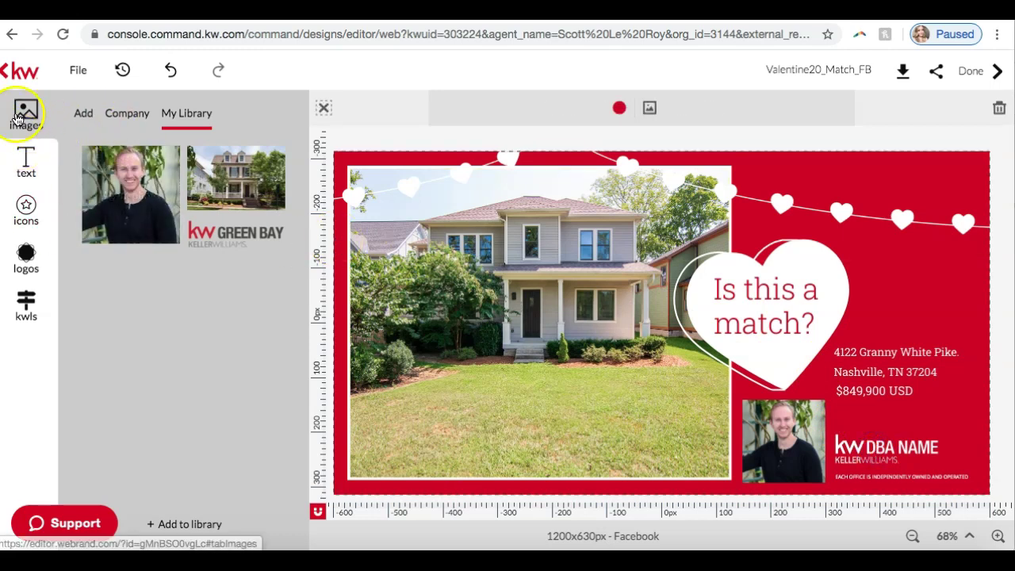
click(26, 255)
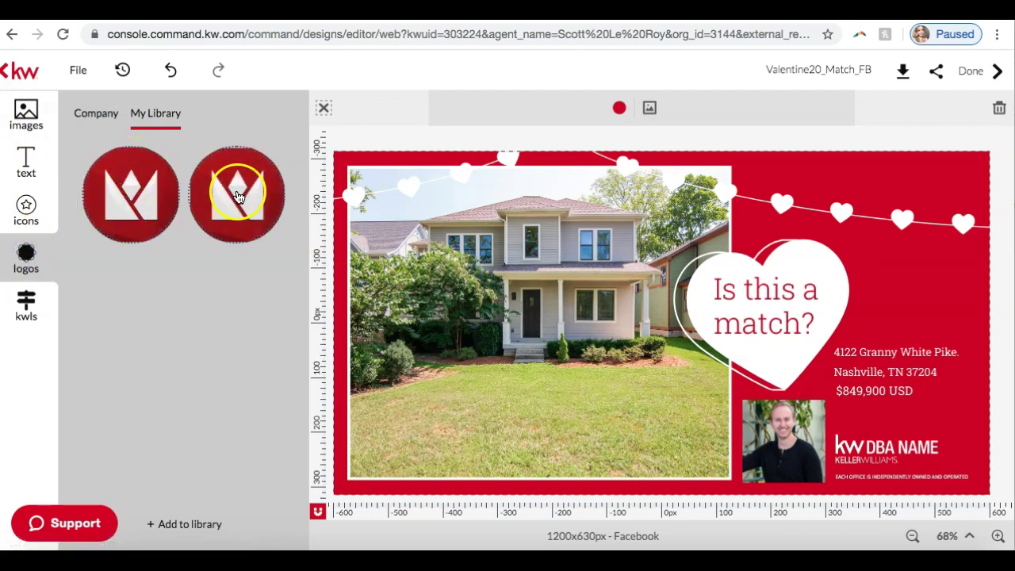
click(96, 113)
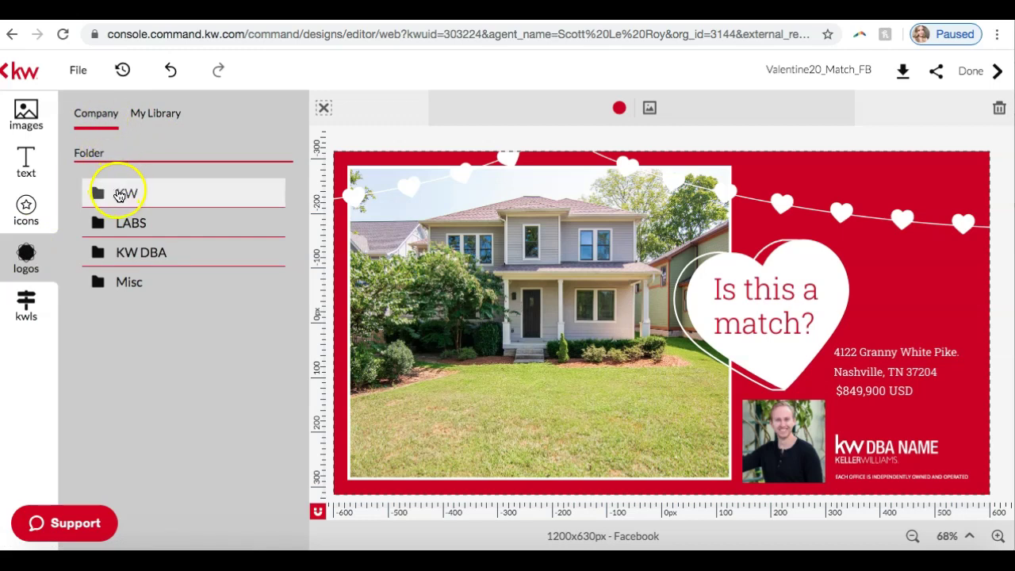
click(126, 194)
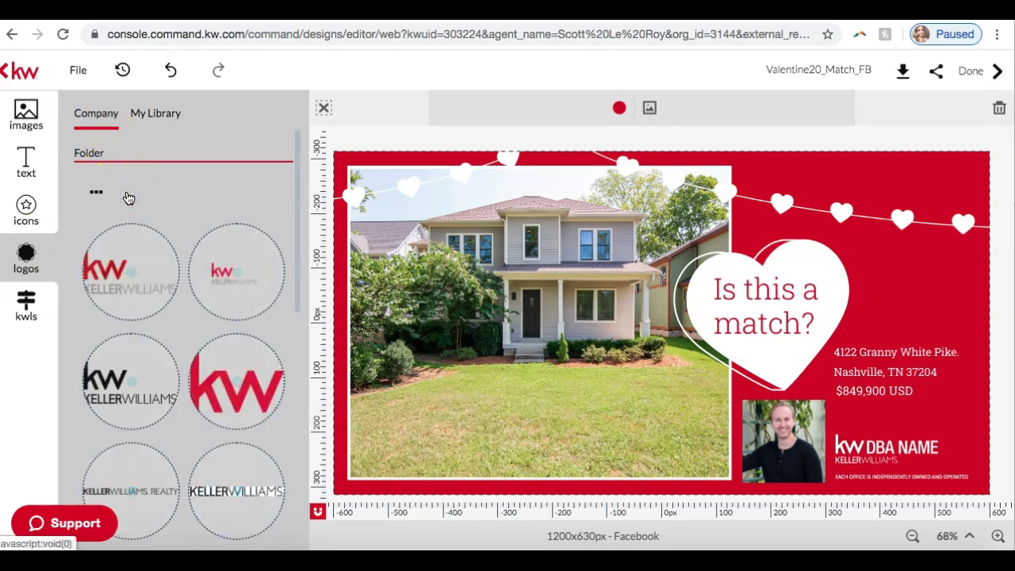
scroll(106, 328, down, 3)
scroll(109, 330, down, 3)
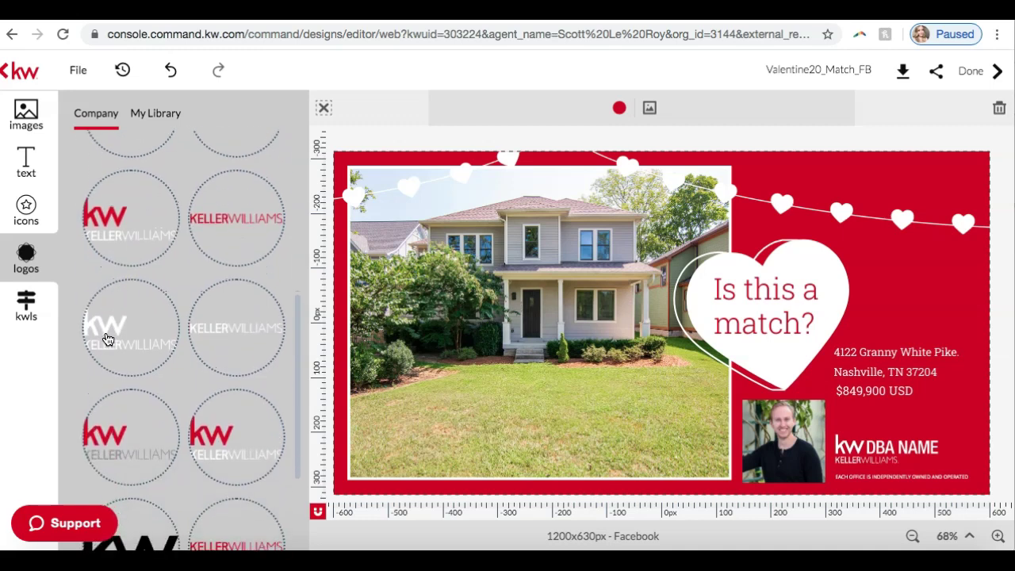
click(108, 330)
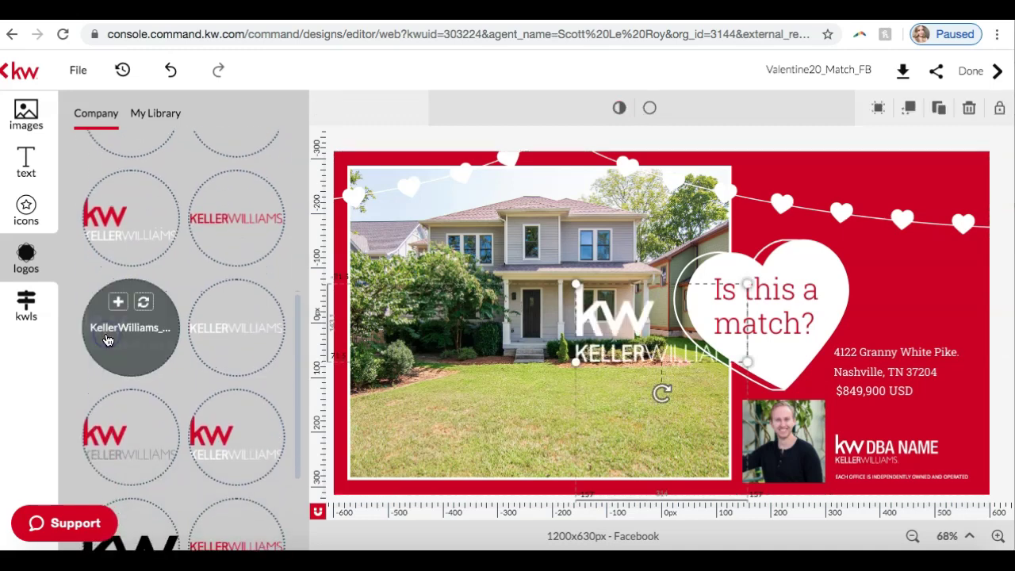
click(875, 447)
Delete the DBA NAME placeholder logo from the design.
click(886, 458)
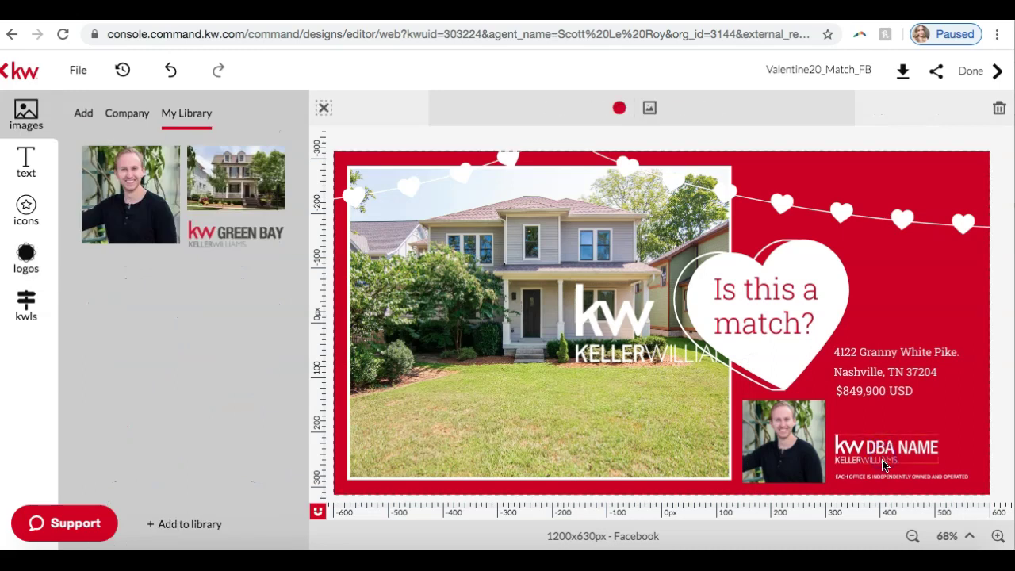
click(885, 458)
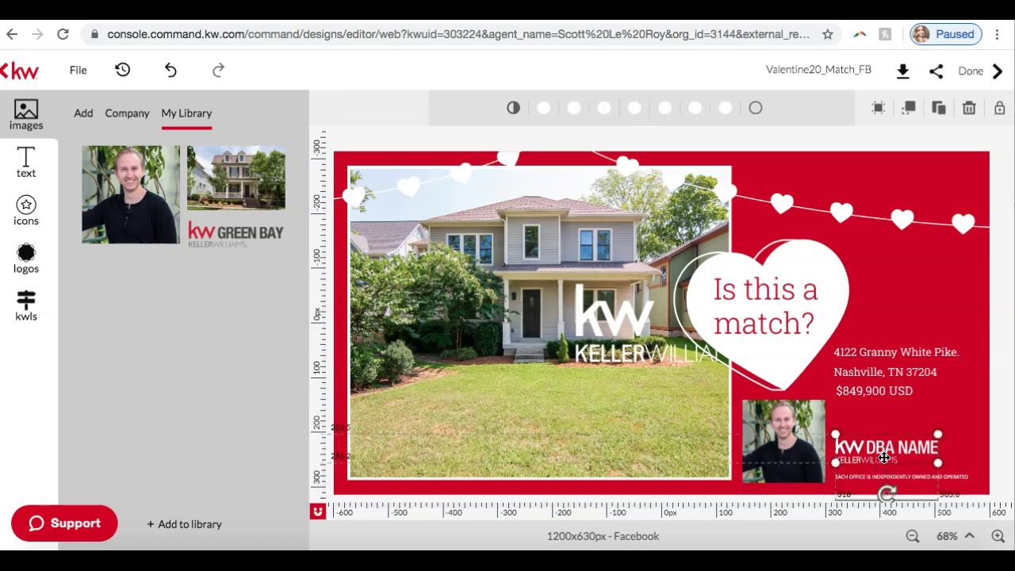
mouse_move(269, 240)
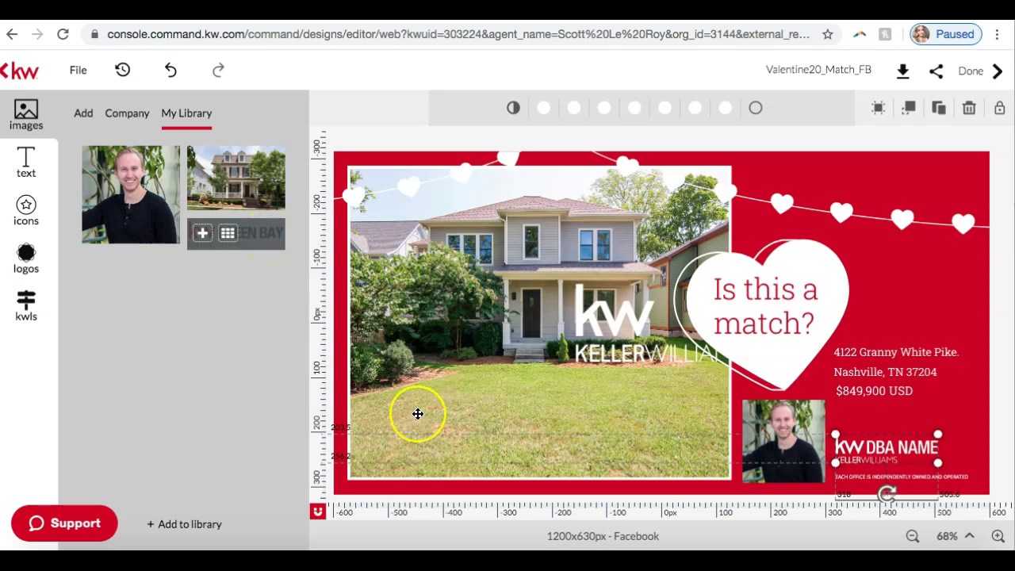
click(888, 451)
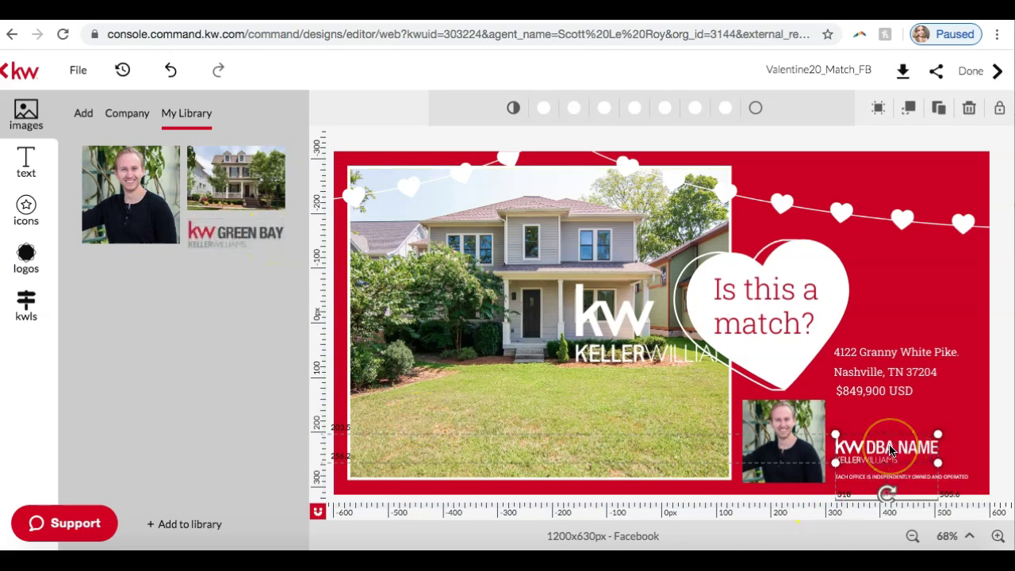
key(Delete)
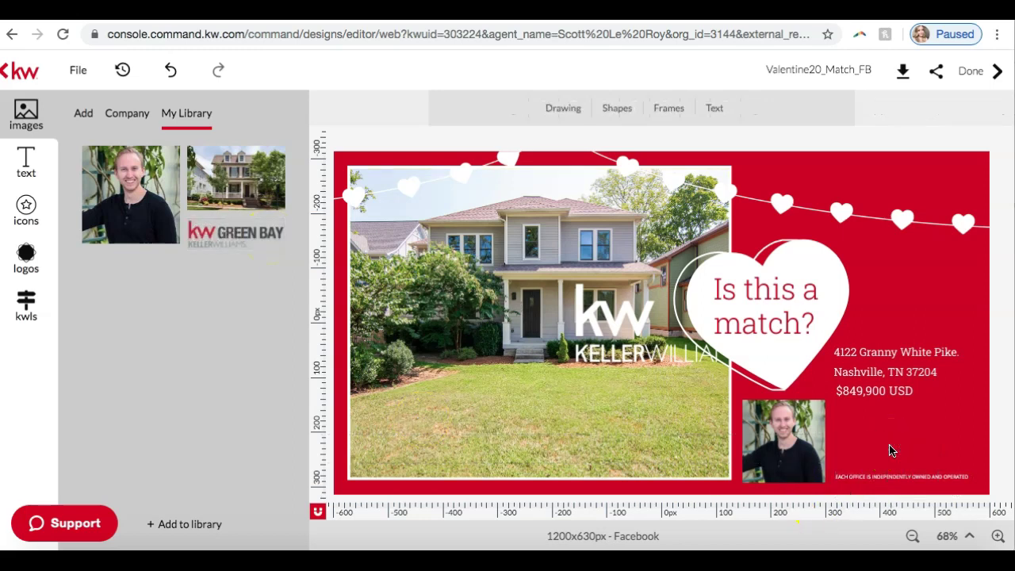
Shrink the Keller Williams logo and move it bottom-right beside the agent photo.
click(636, 346)
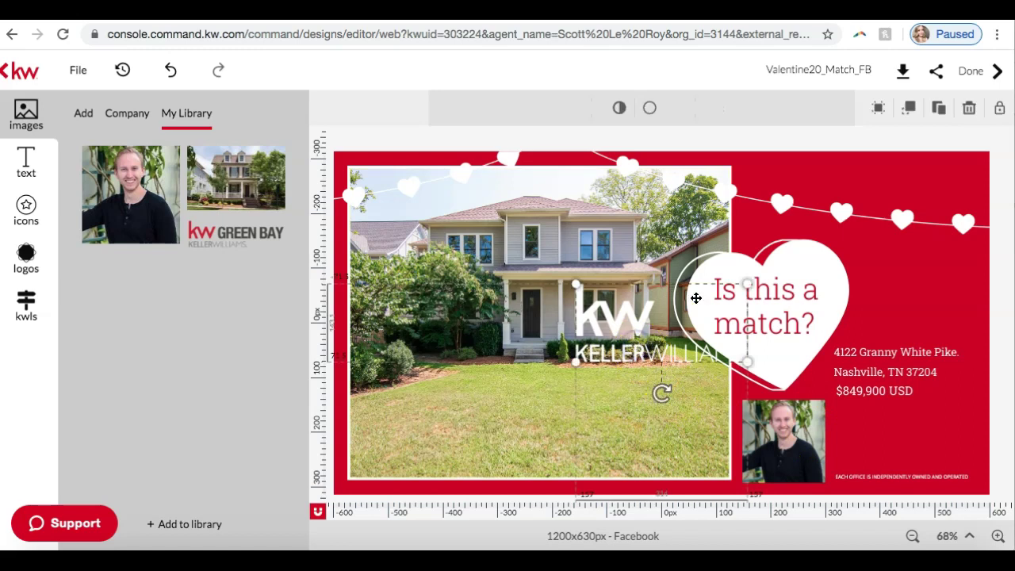
drag(746, 283, 667, 324)
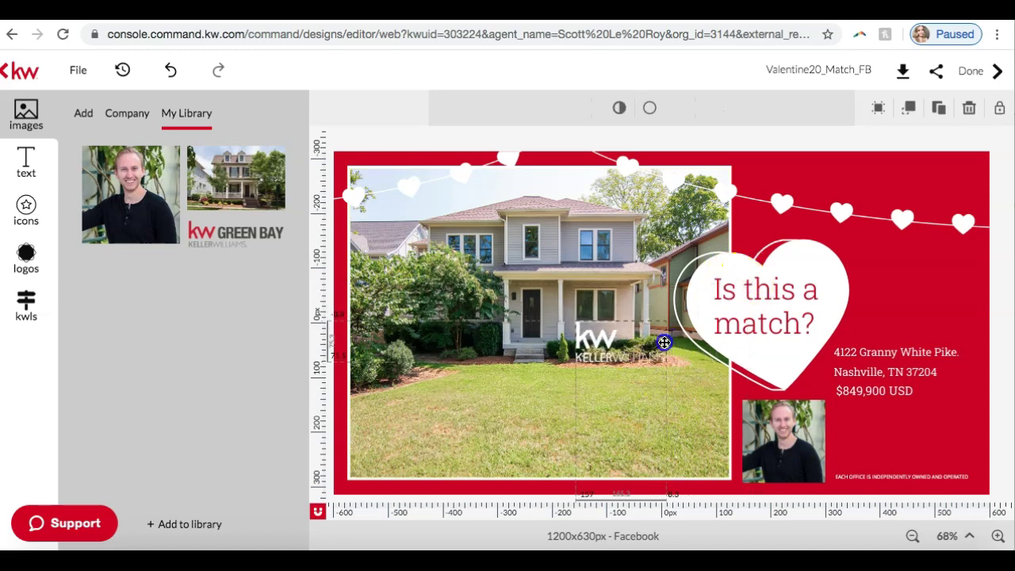
drag(608, 343, 869, 438)
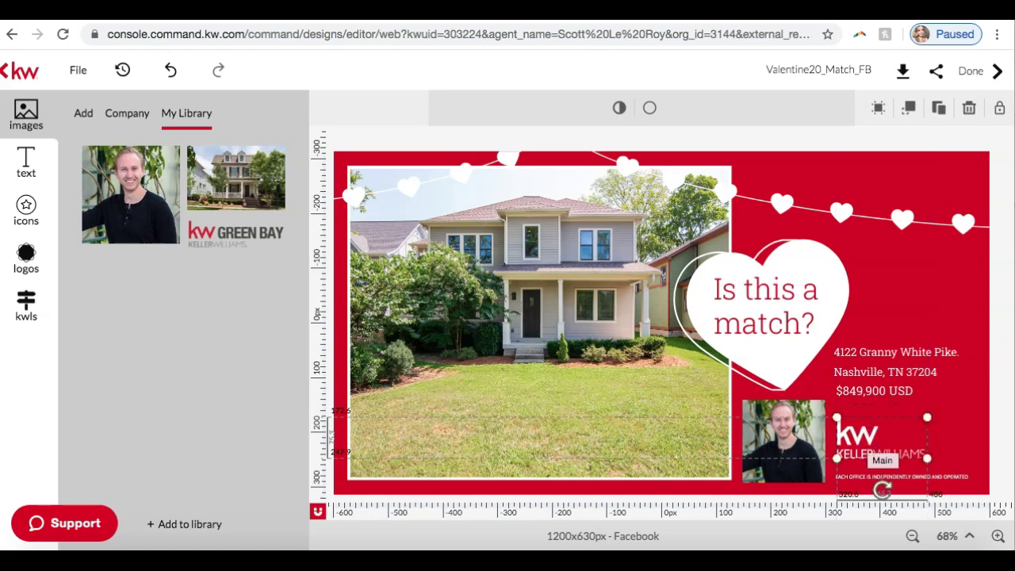
click(1004, 367)
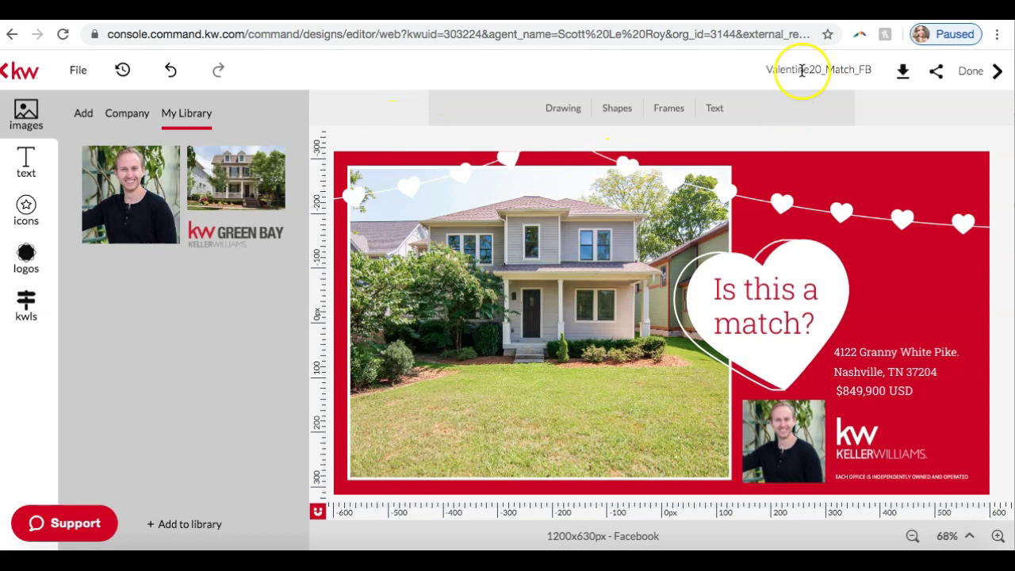
Replace the design title Valentine20_Match_FB with 'Valentines Granny White 20'.
click(778, 68)
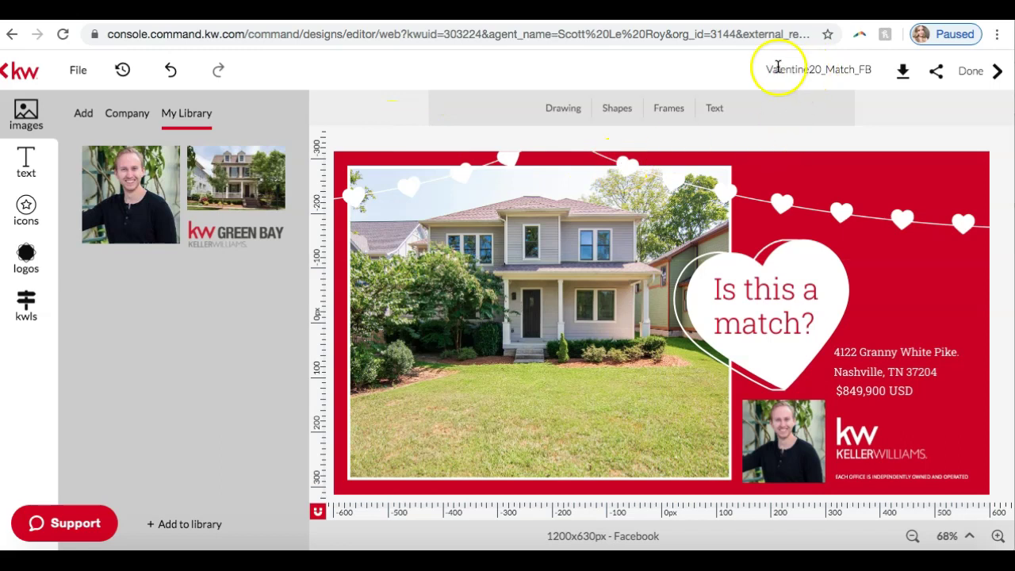
double_click(778, 68)
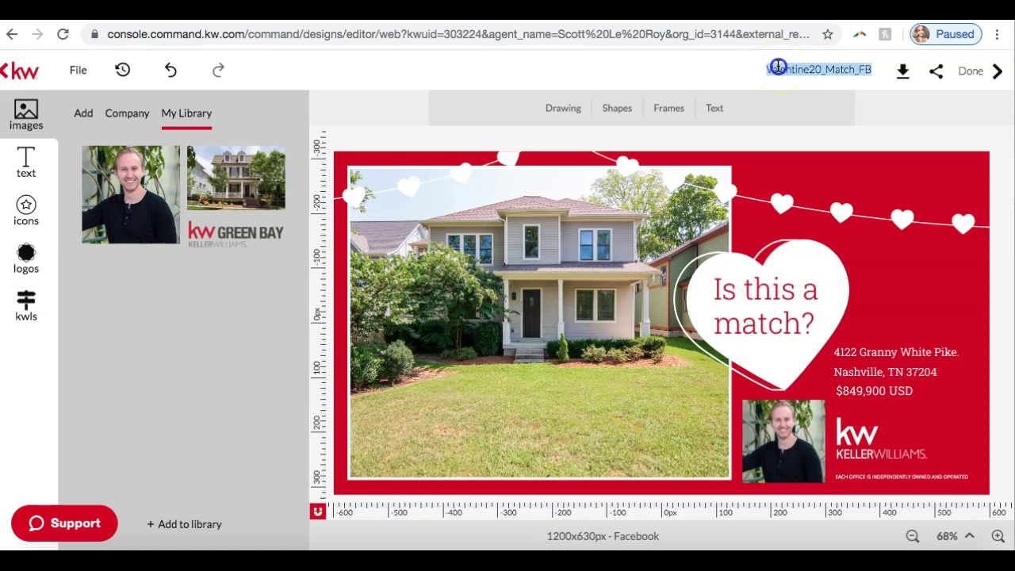
key(BackSpace)
text(Valentines)
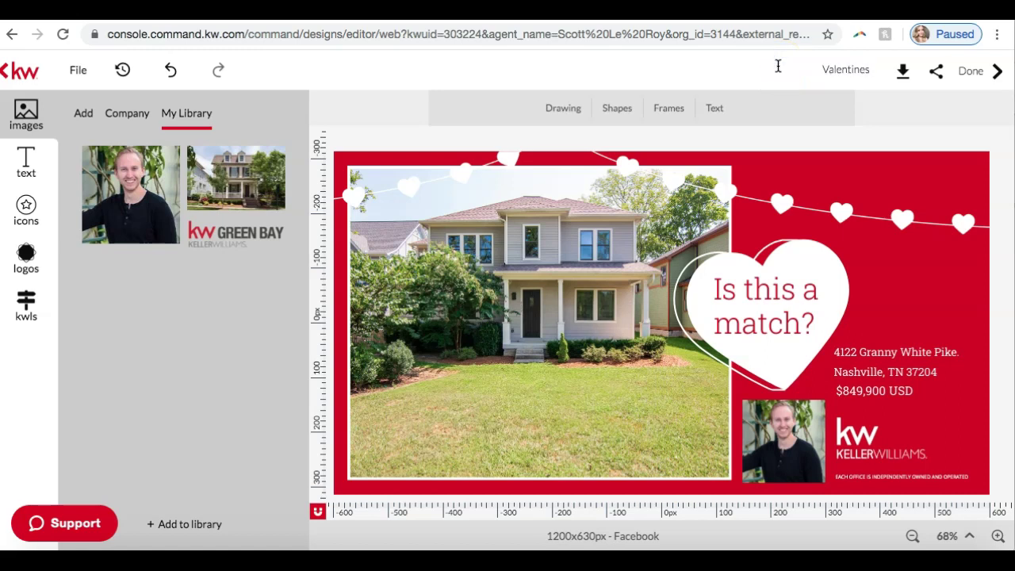
text( Granny White 20)
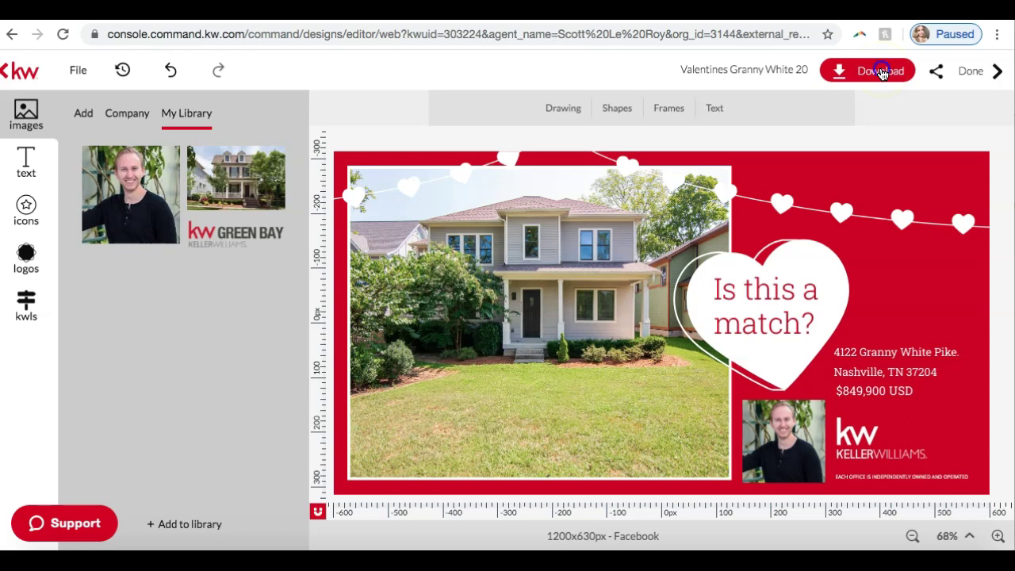
Download the design as a JPEG and save it to the Downloads folder.
click(883, 72)
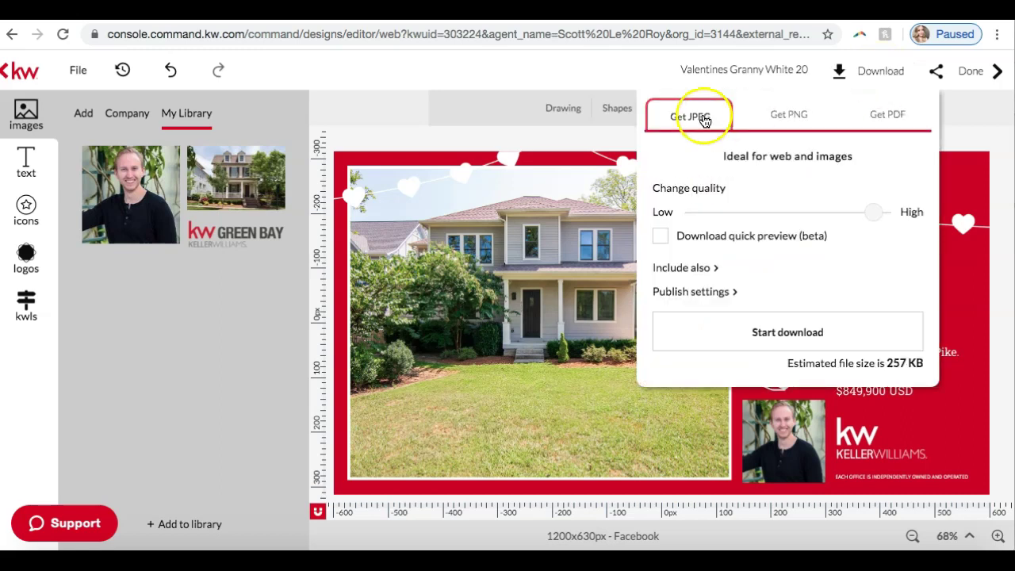
click(779, 114)
click(892, 115)
click(710, 118)
click(791, 104)
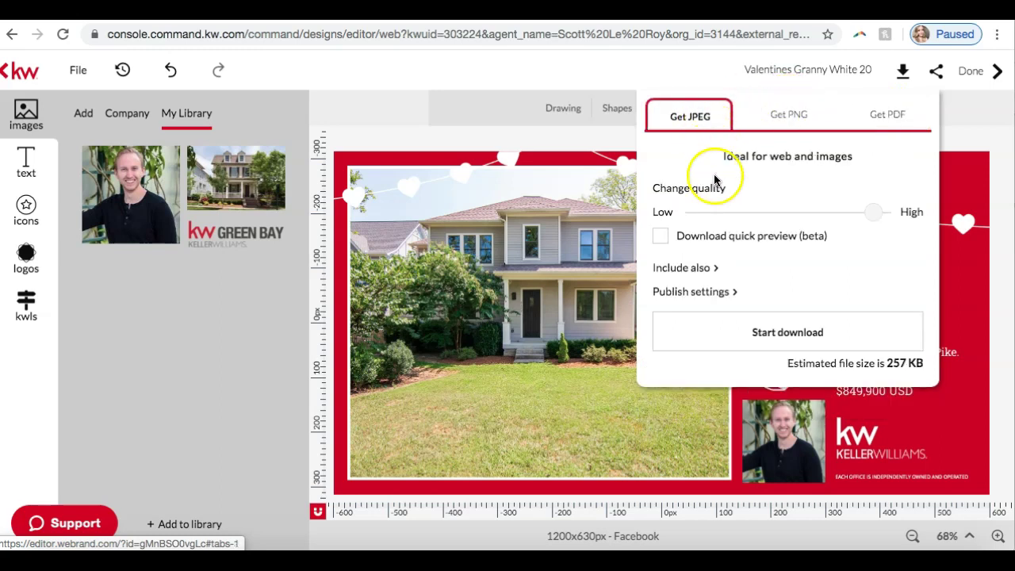
click(720, 337)
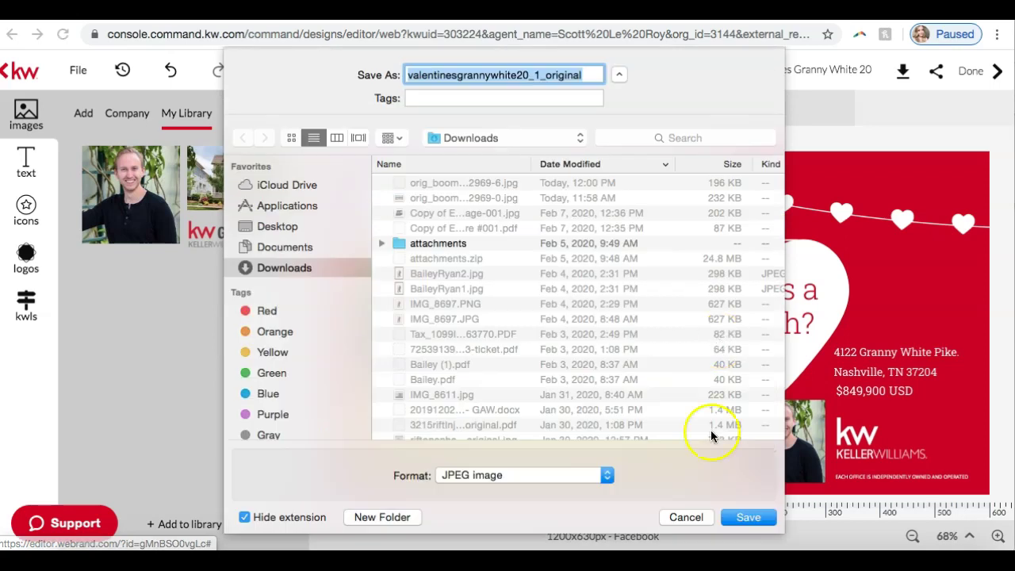
click(754, 522)
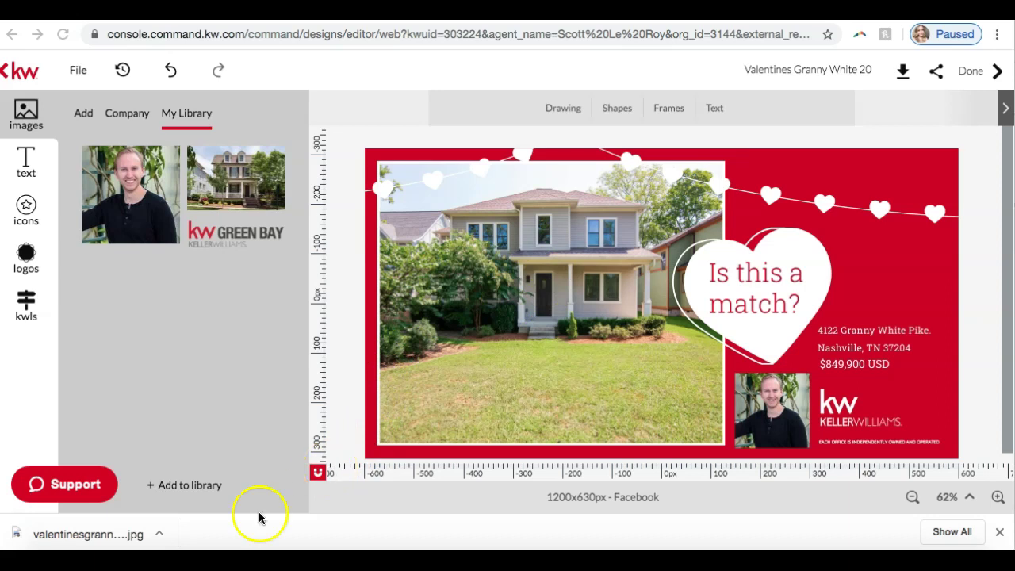
click(146, 540)
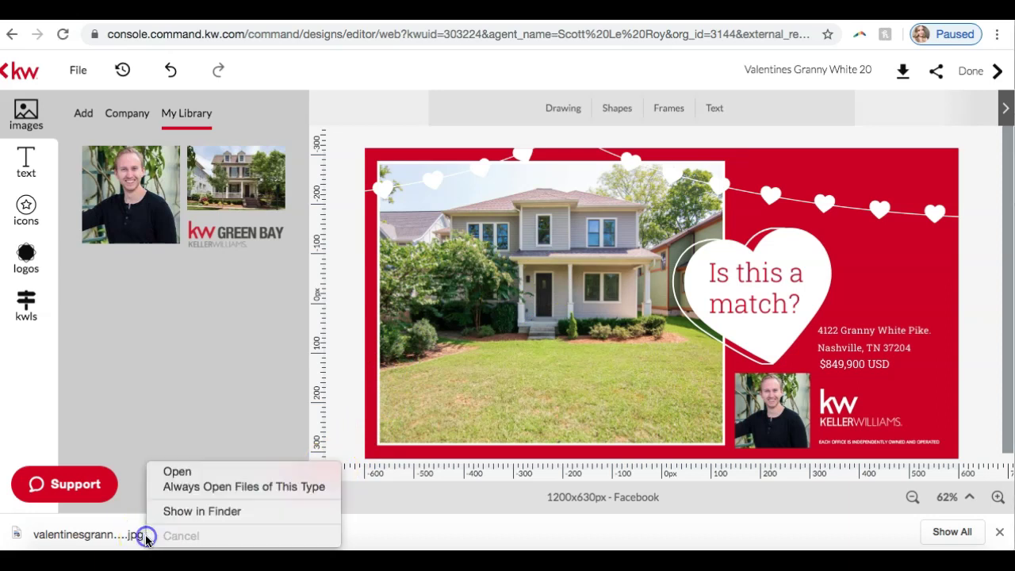
click(124, 534)
click(134, 533)
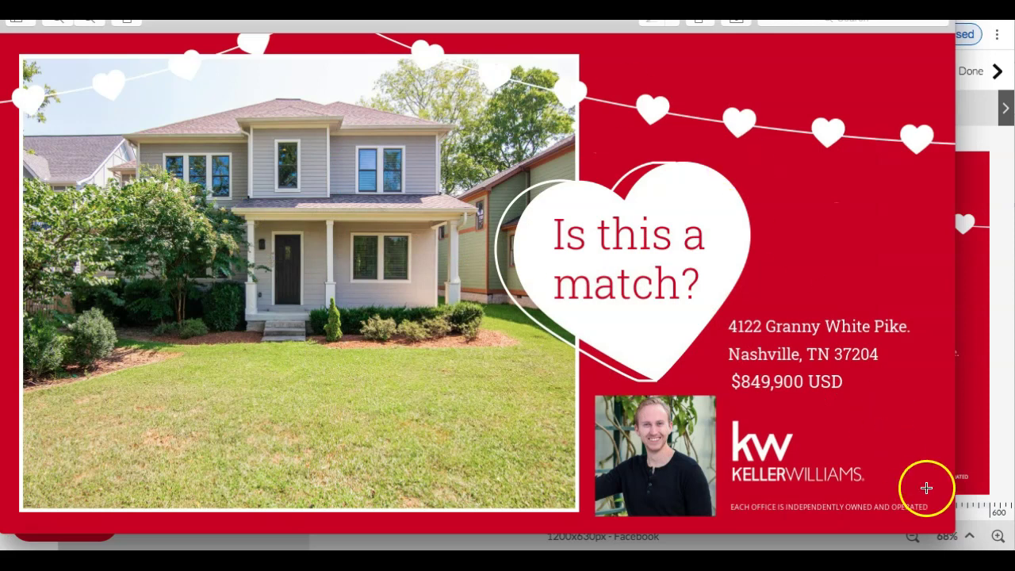
drag(955, 531, 727, 432)
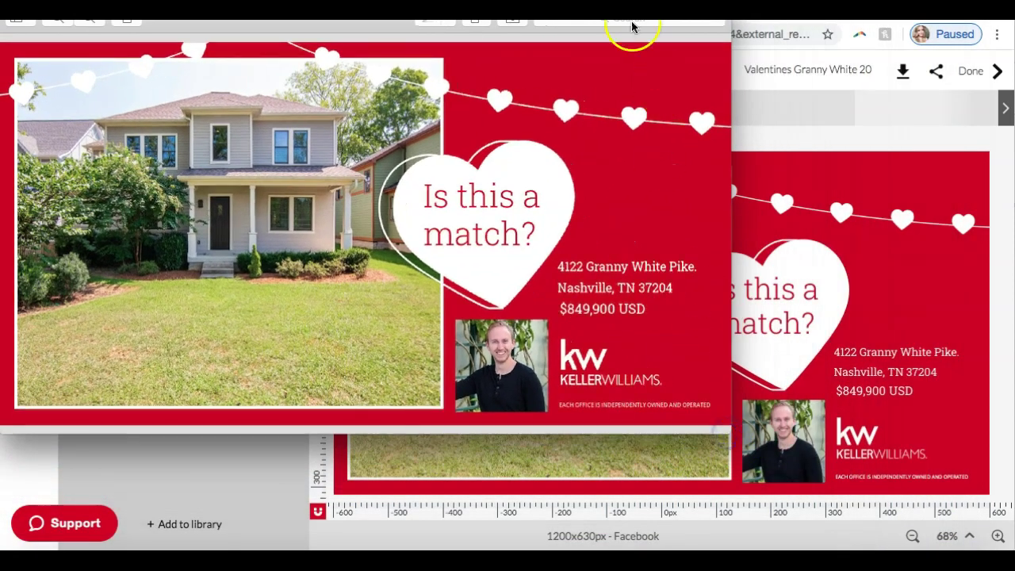
drag(634, 24, 713, 82)
click(435, 242)
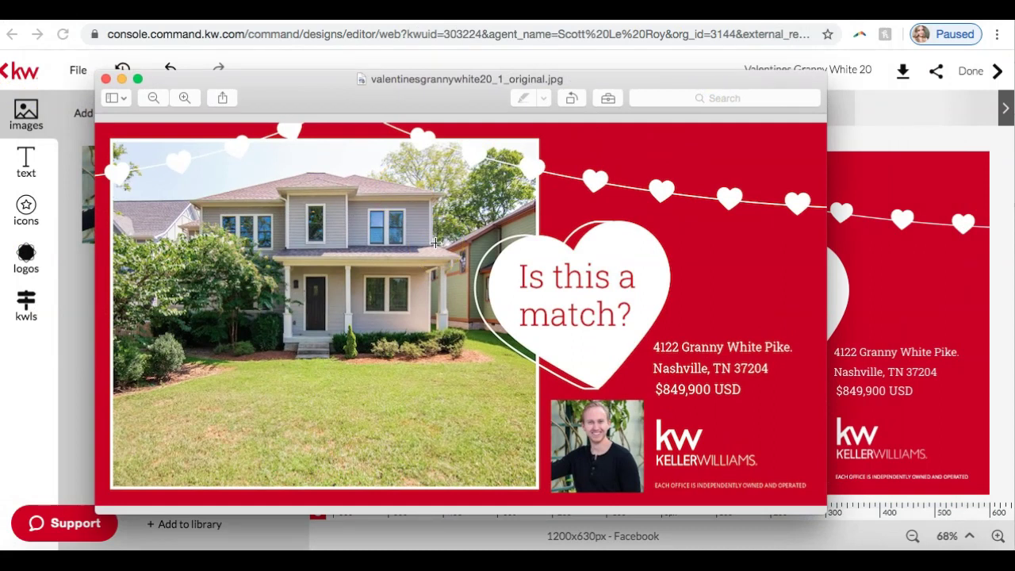
click(106, 78)
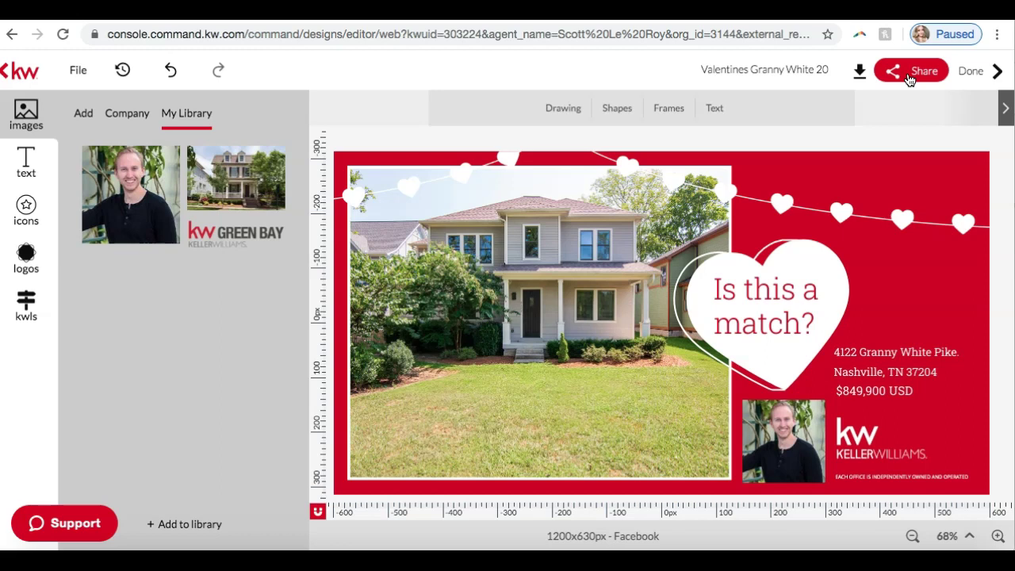
Leave the Valentine design editor using the kw back logo.
click(229, 108)
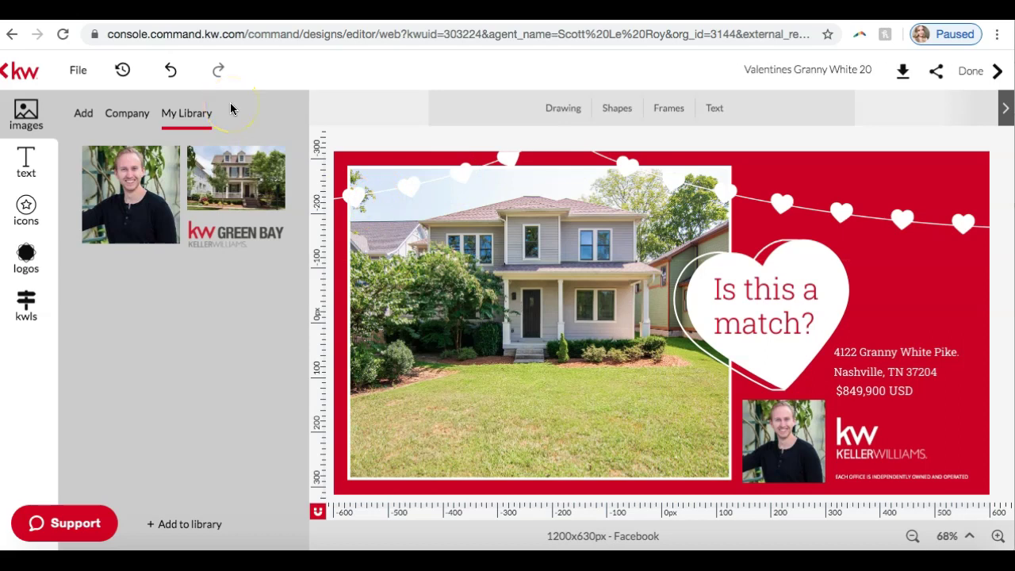
click(318, 74)
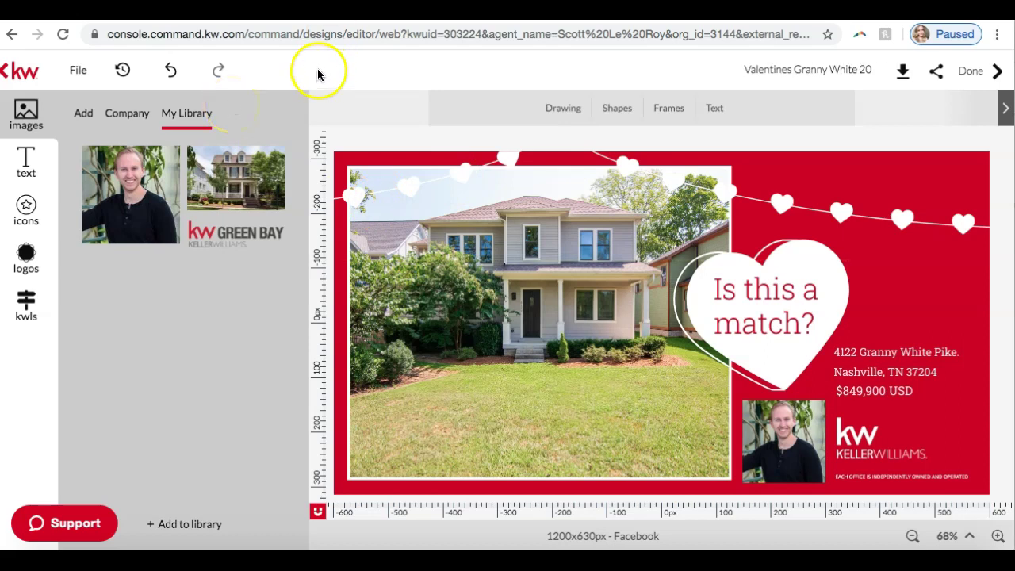
click(21, 73)
click(21, 73)
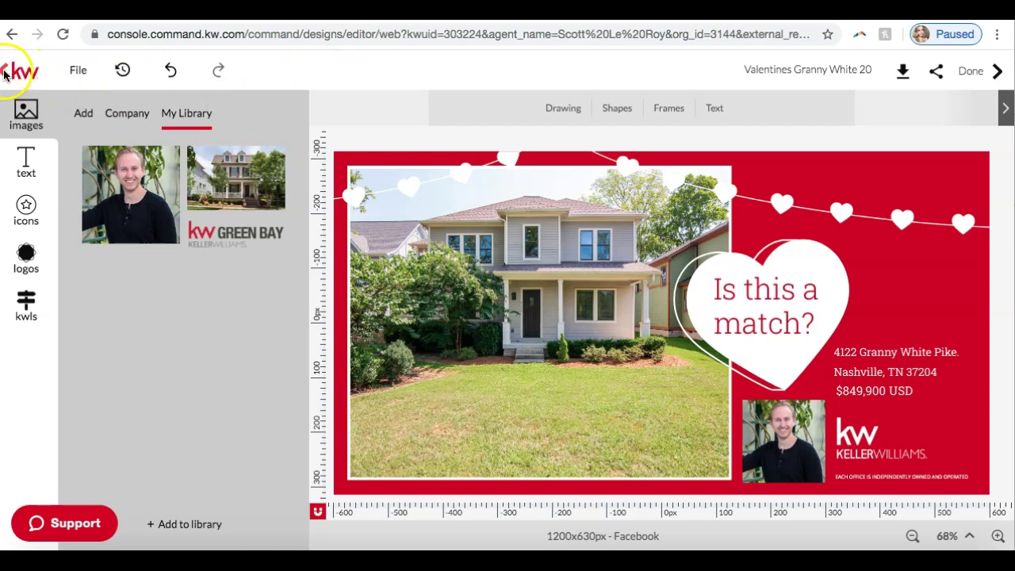
click(5, 73)
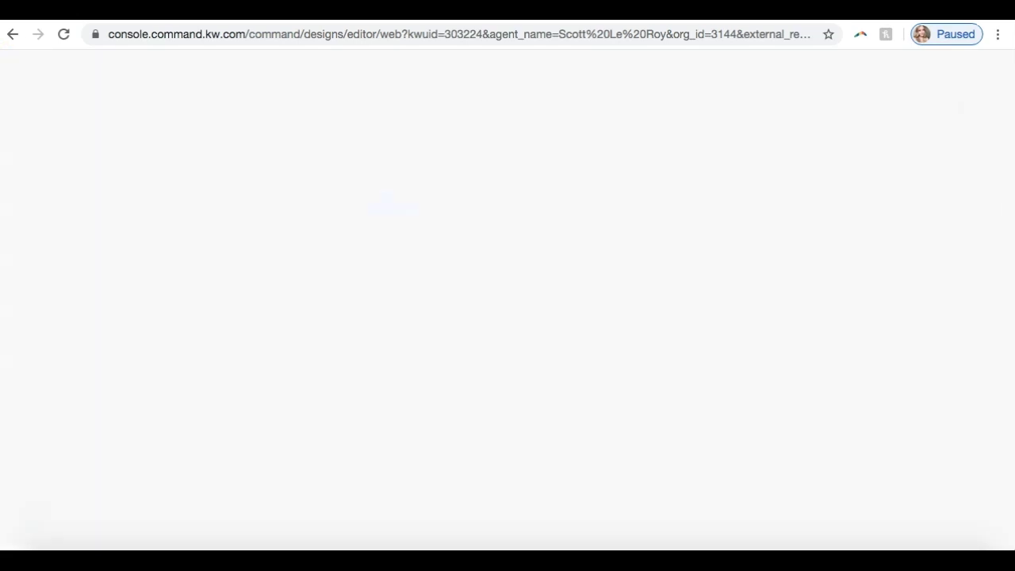
Close the For Sale template gallery that appears after leaving the editor.
click(275, 238)
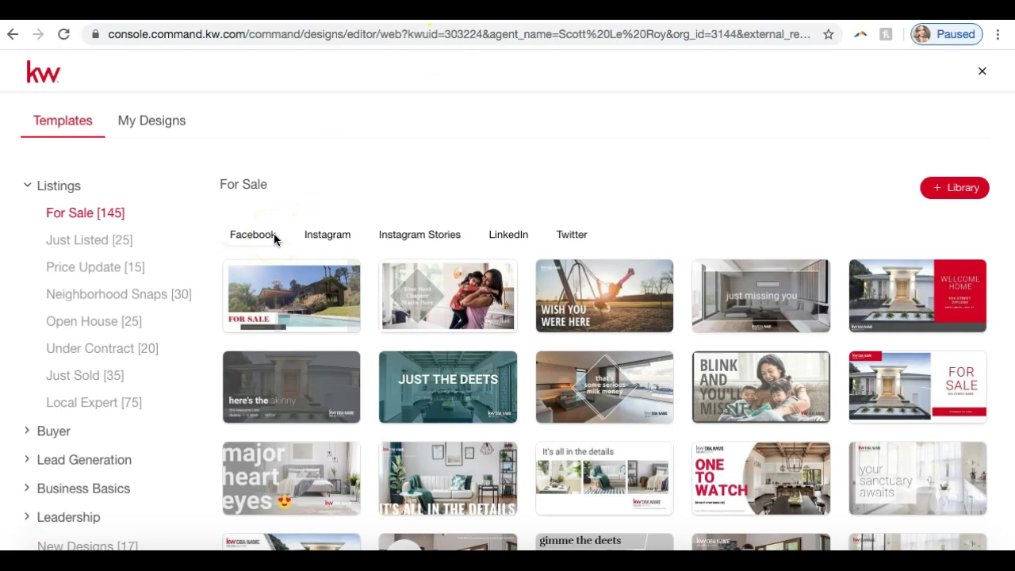
click(204, 271)
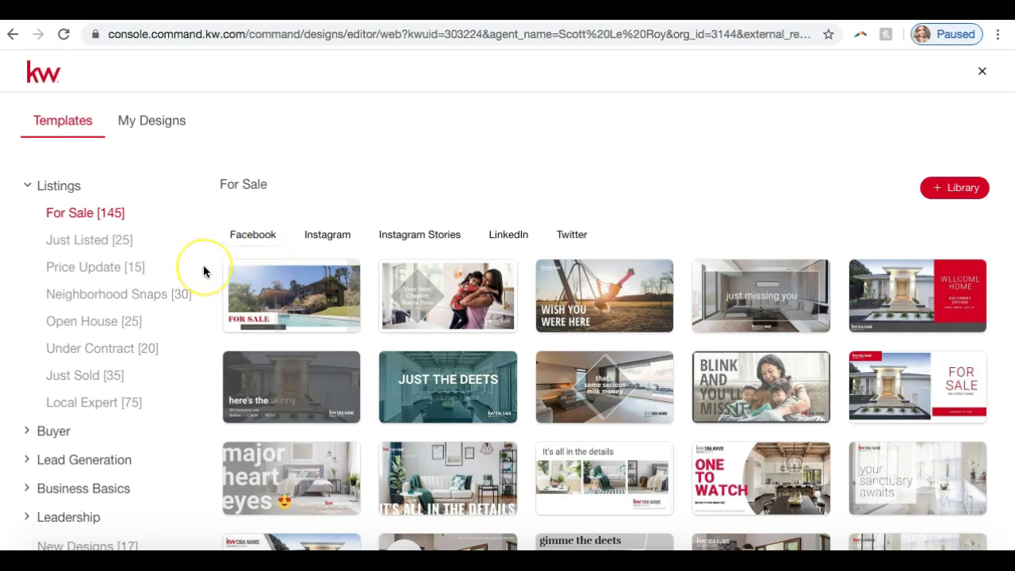
click(373, 216)
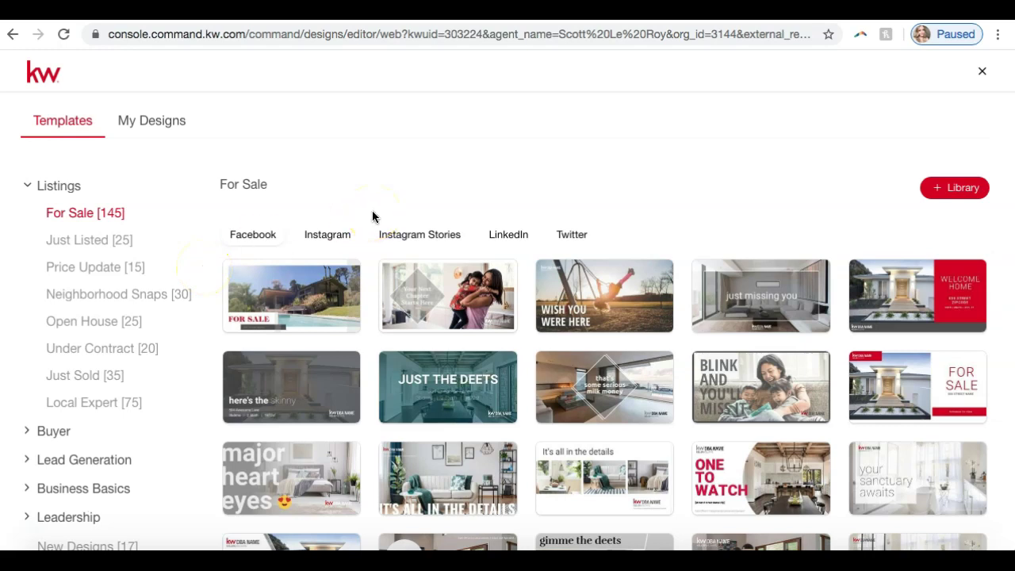
click(983, 74)
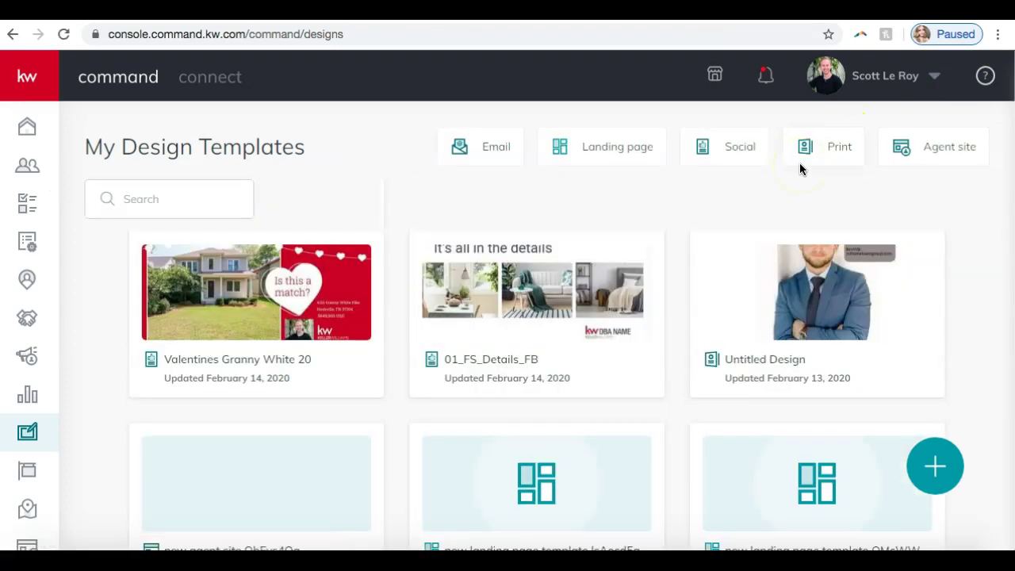
mouse_move(291, 310)
click(353, 266)
click(397, 204)
mouse_move(297, 317)
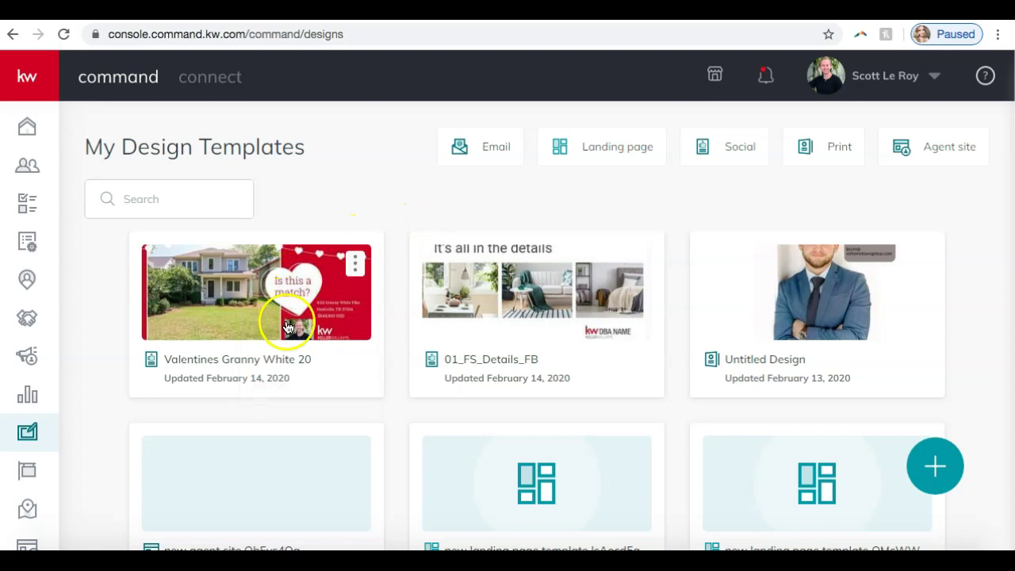
click(355, 266)
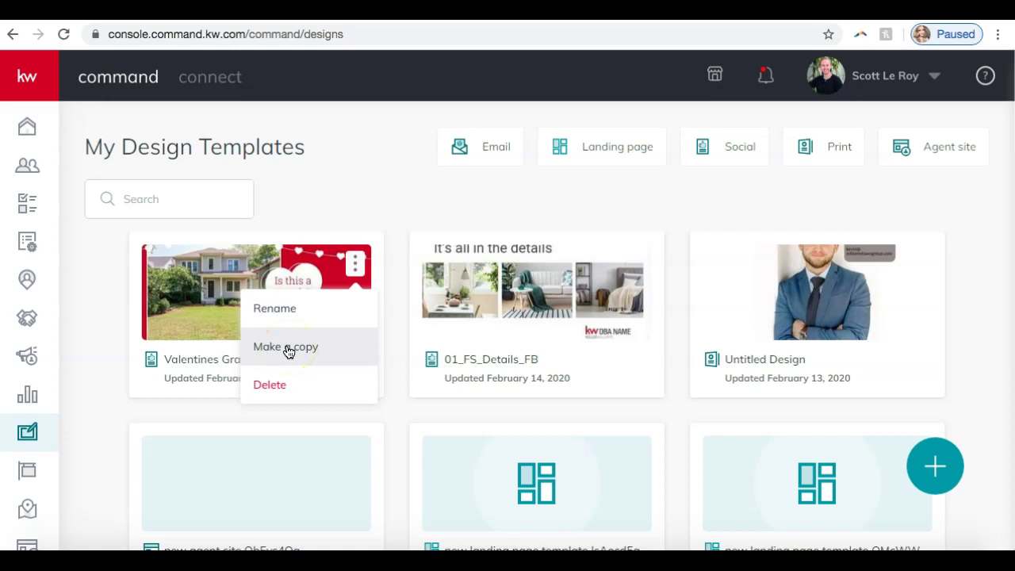
click(302, 388)
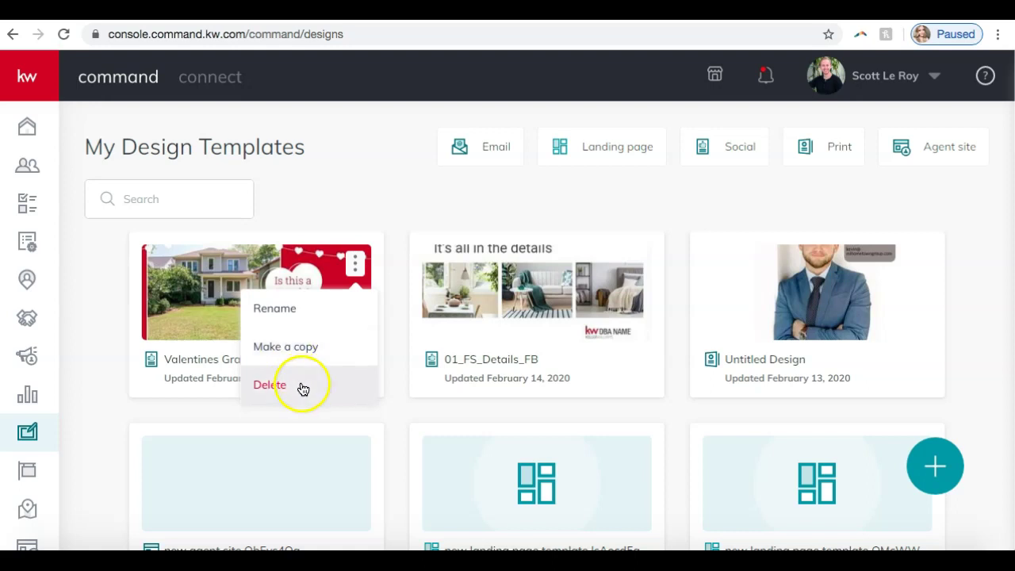
click(345, 218)
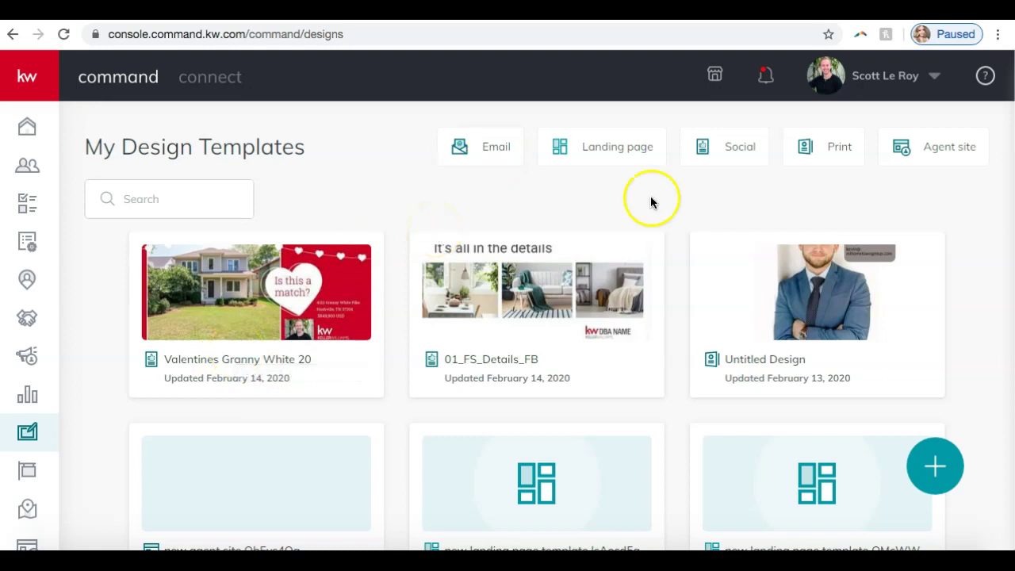
Create a new Print design and continue to the print template library.
click(936, 471)
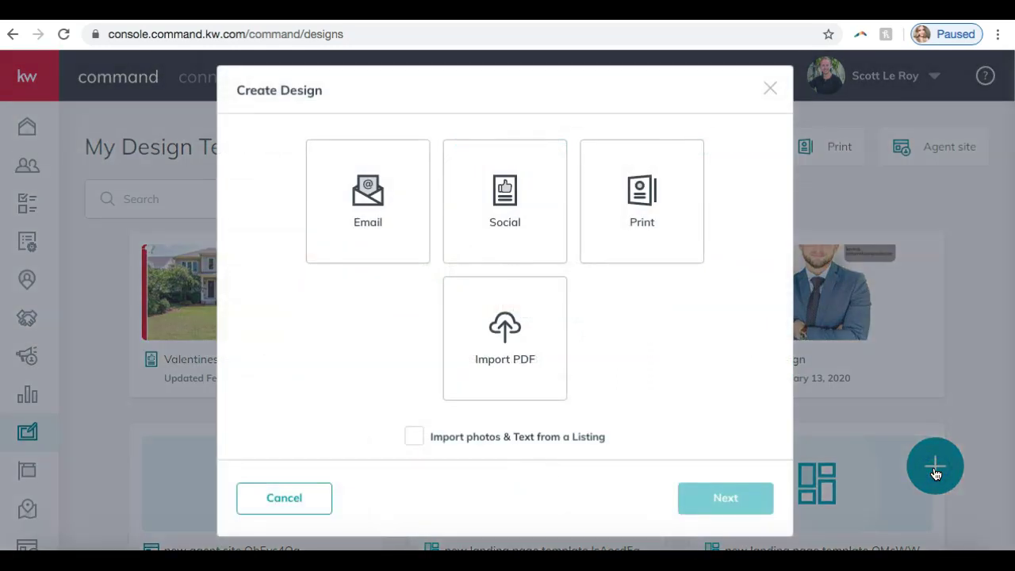
click(653, 220)
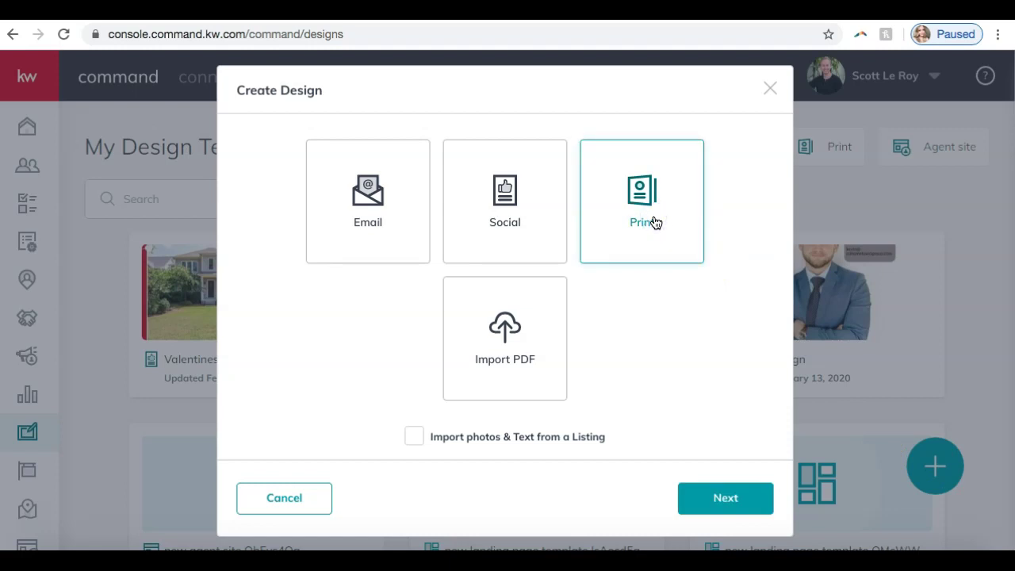
click(712, 495)
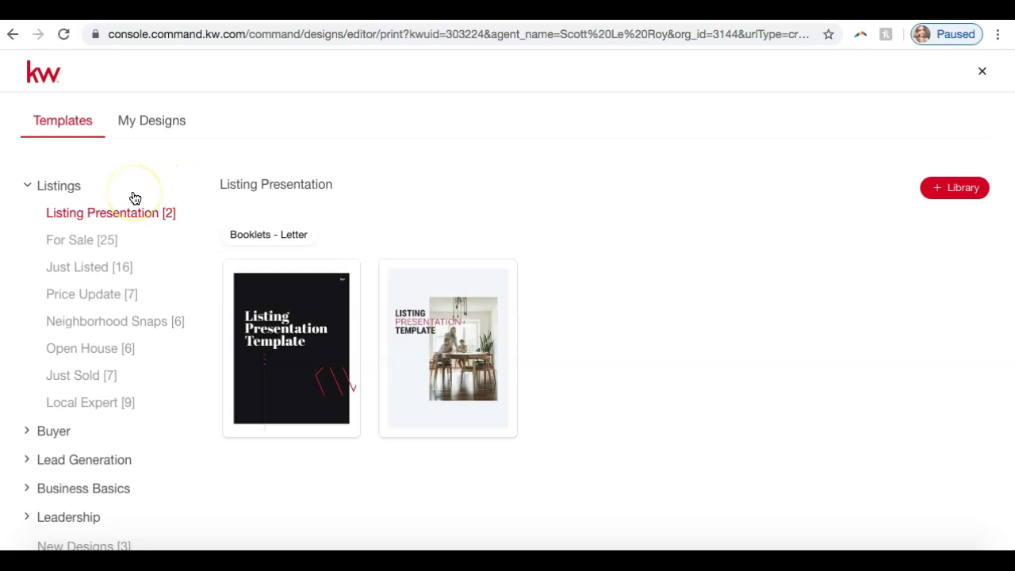
Show the For Sale templates under the Listings category.
click(62, 187)
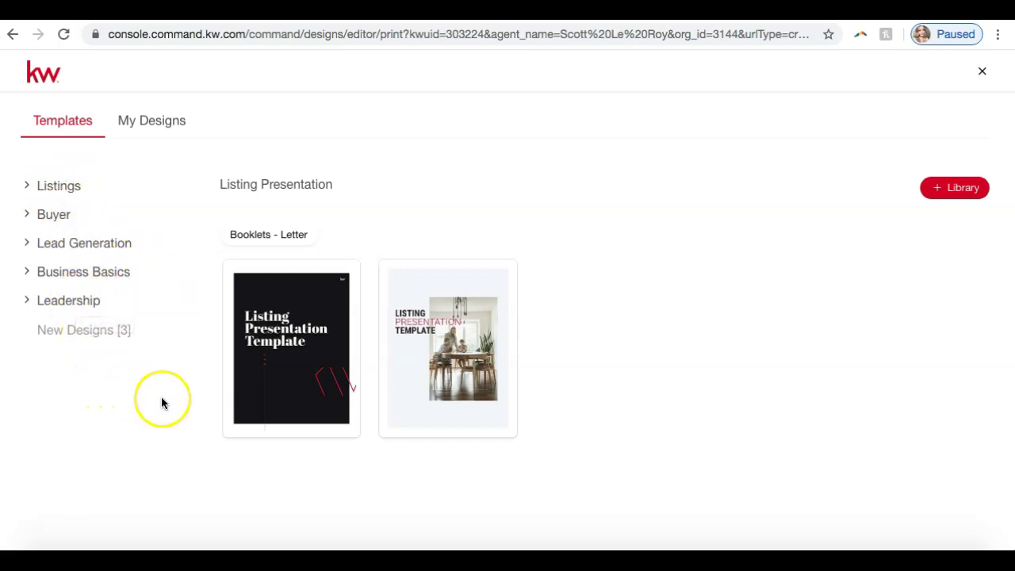
click(58, 187)
mouse_move(281, 352)
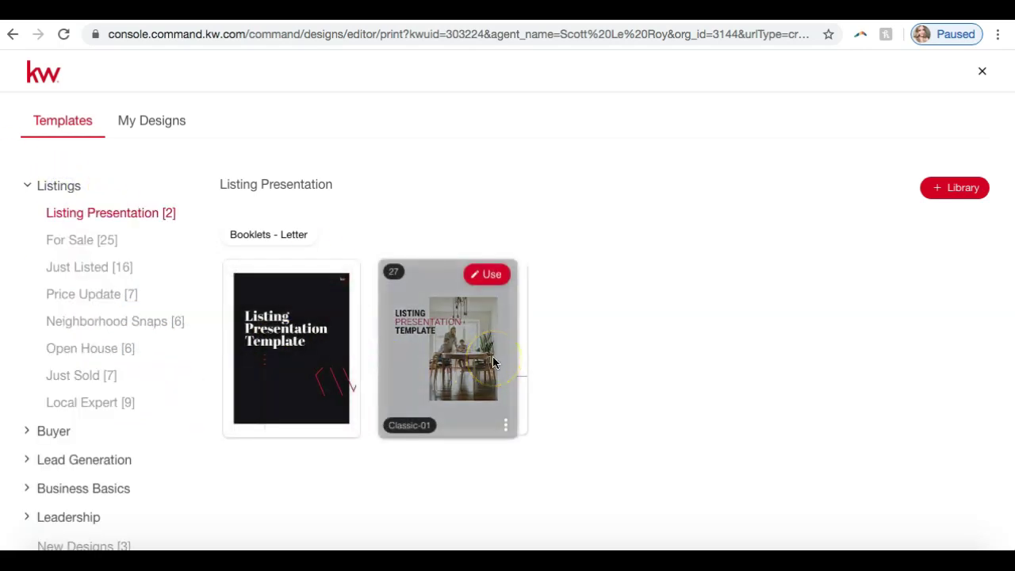
click(94, 242)
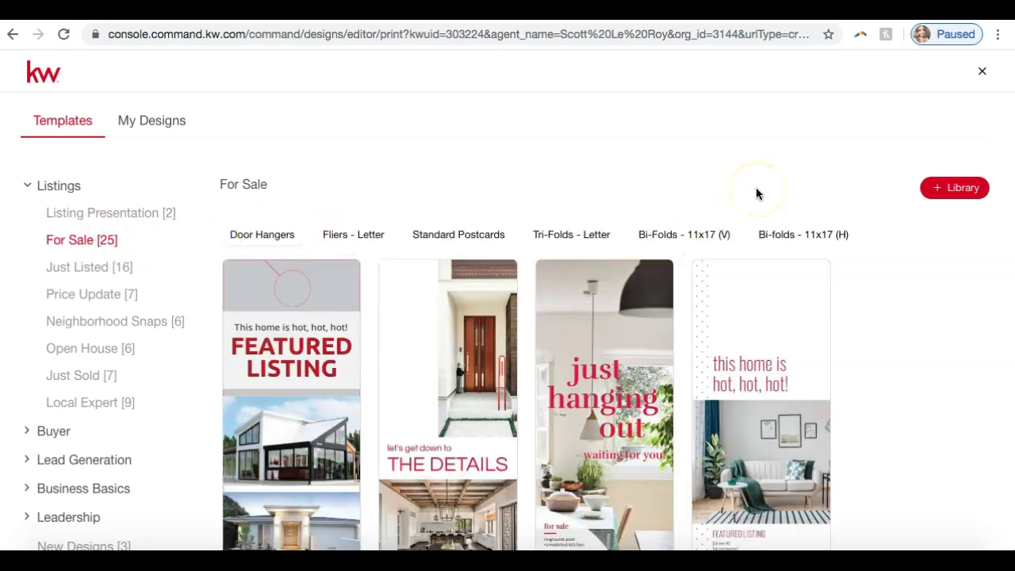
scroll(851, 326, down, 1)
scroll(851, 326, up, 1)
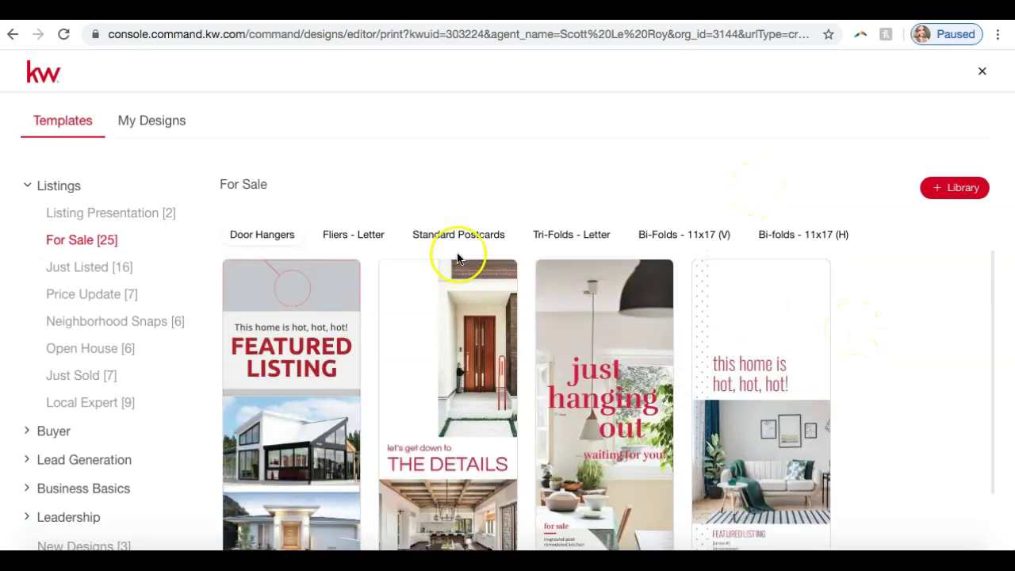
Browse For Sale door hangers, letter fliers, postcards, tri-folds and 11x17 bi-folds, then Just Listed.
click(240, 236)
click(349, 246)
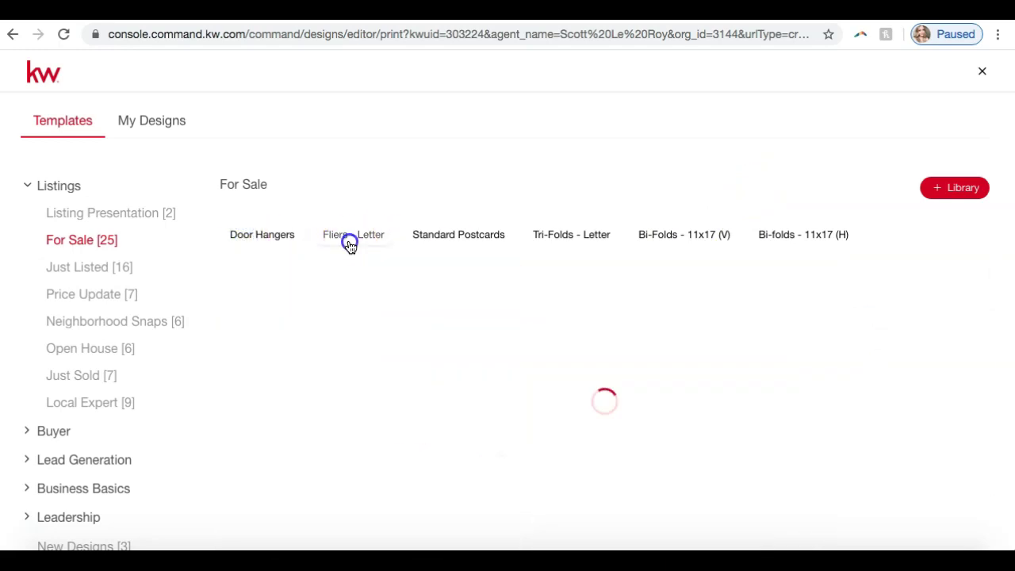
click(355, 254)
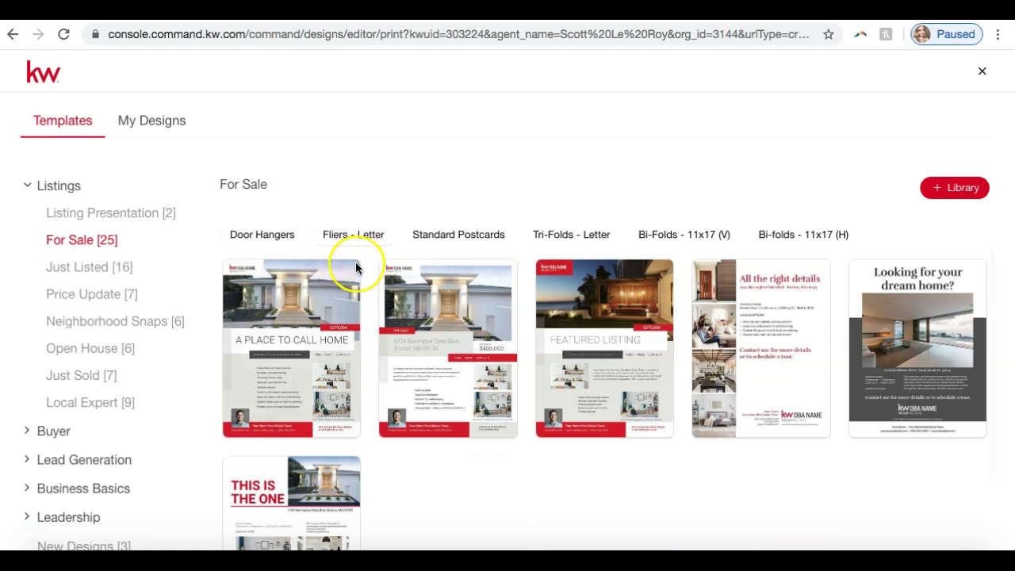
click(446, 233)
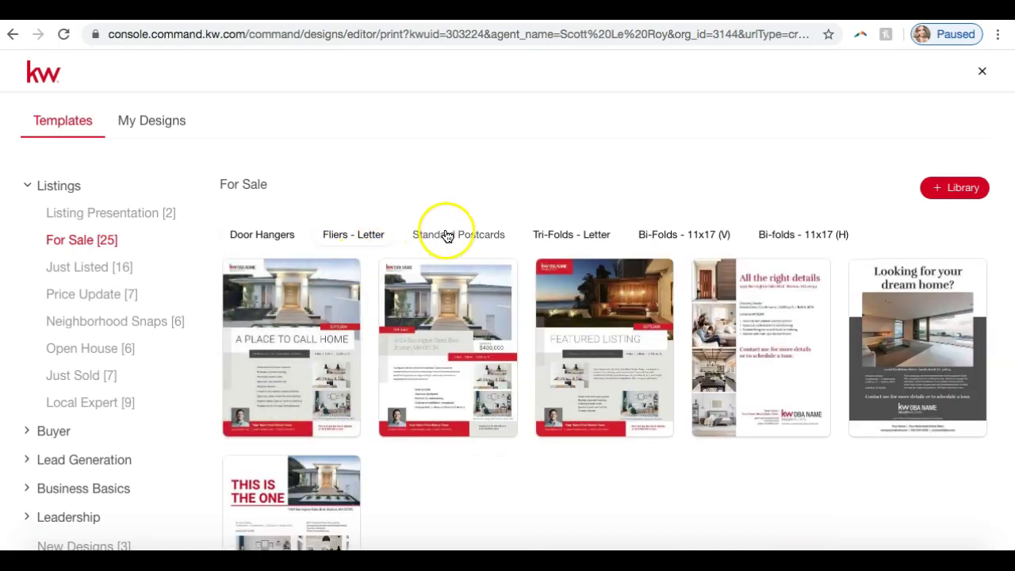
click(581, 238)
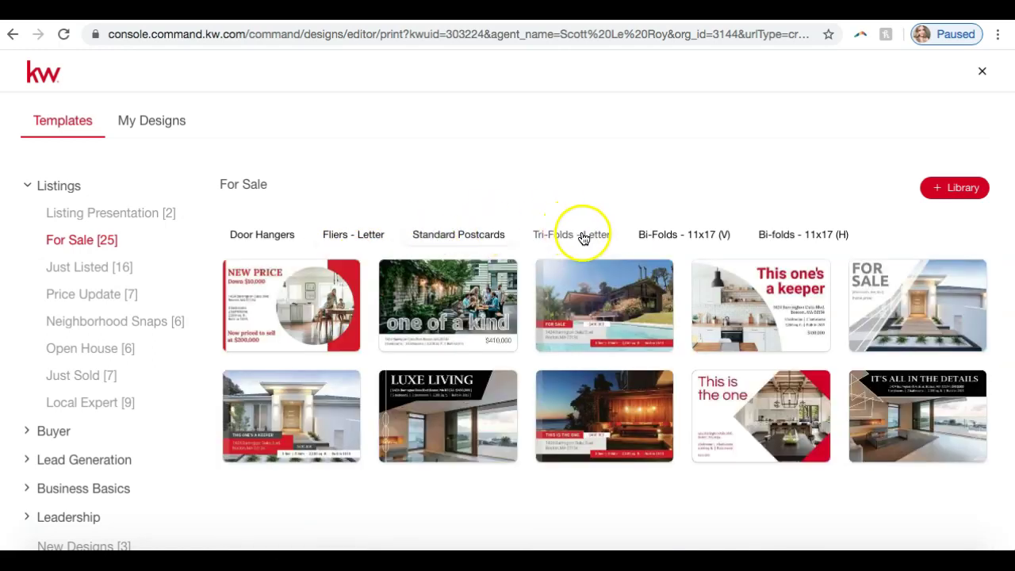
click(582, 237)
click(641, 232)
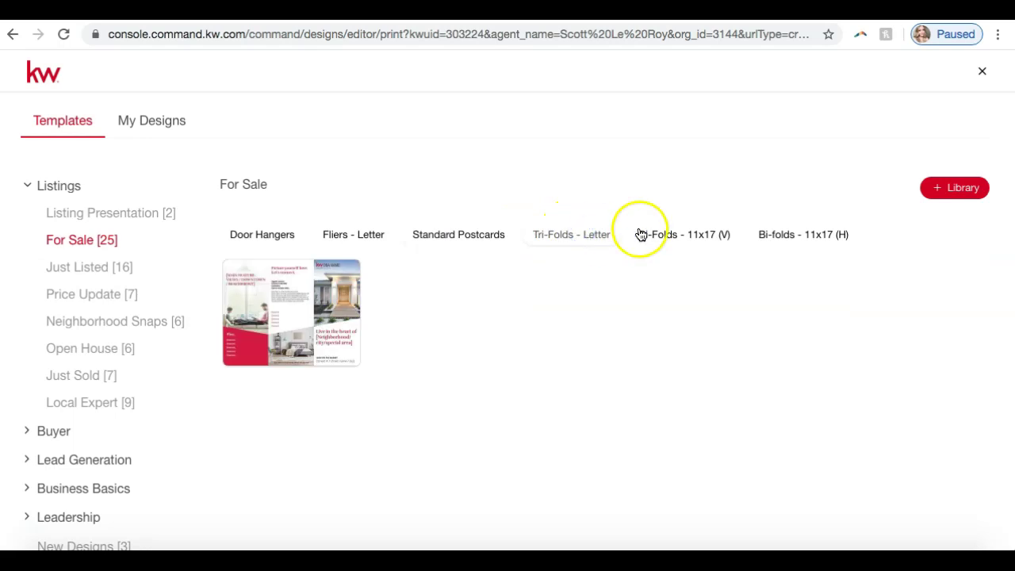
click(710, 237)
click(796, 236)
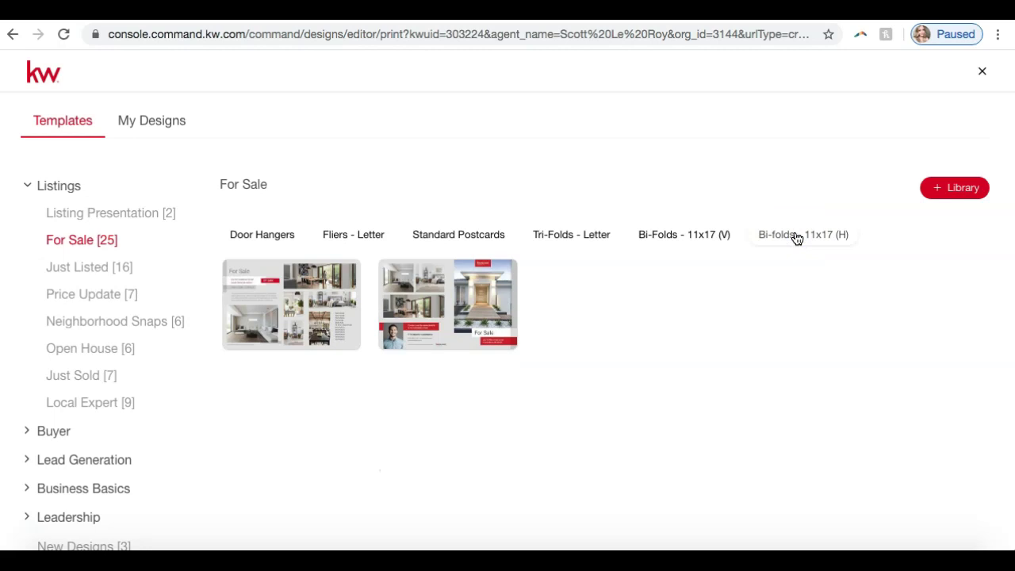
click(100, 269)
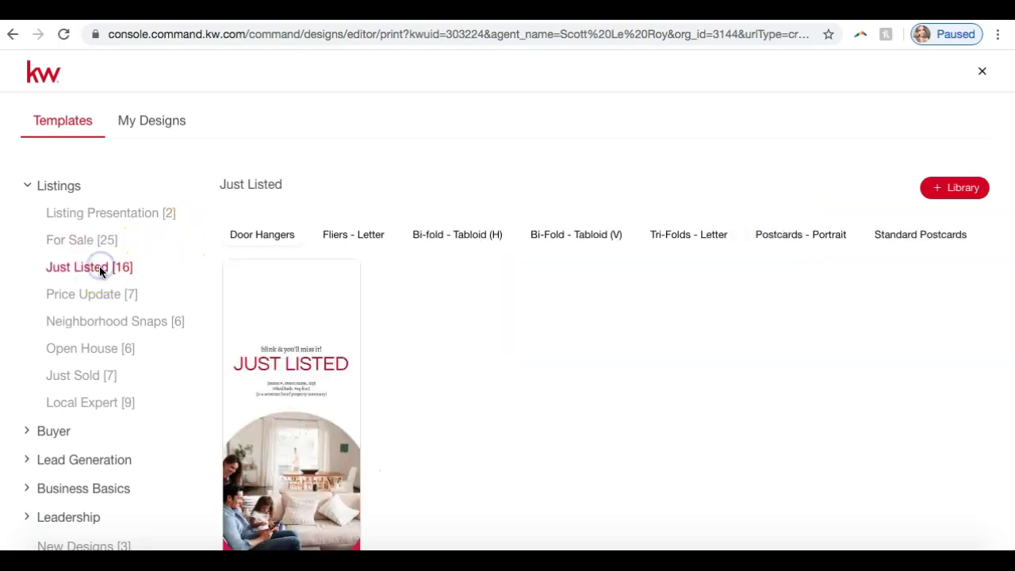
View the Price Update templates, then collapse Listings and briefly expand Buyer.
click(96, 296)
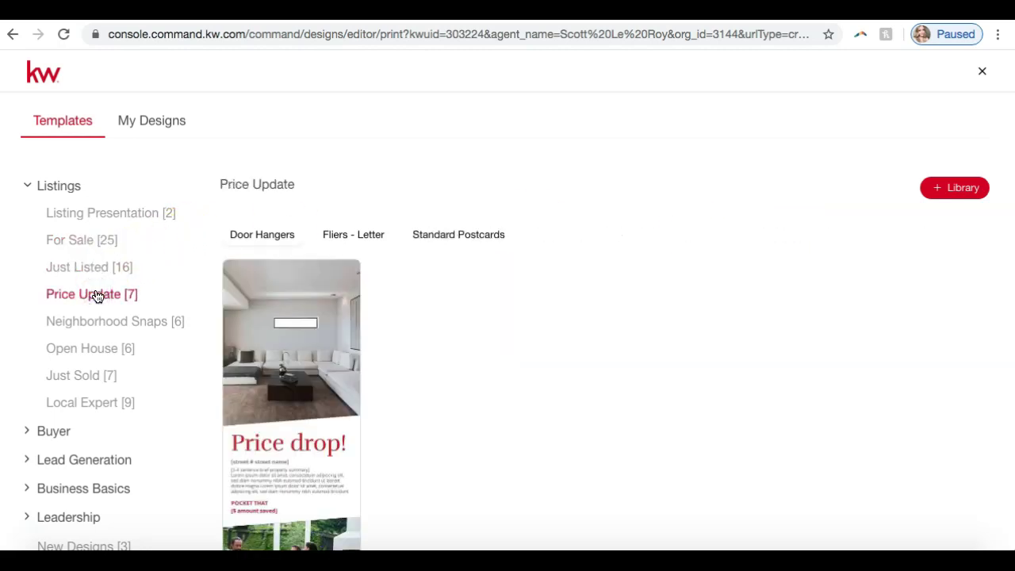
scroll(75, 361, down, 1)
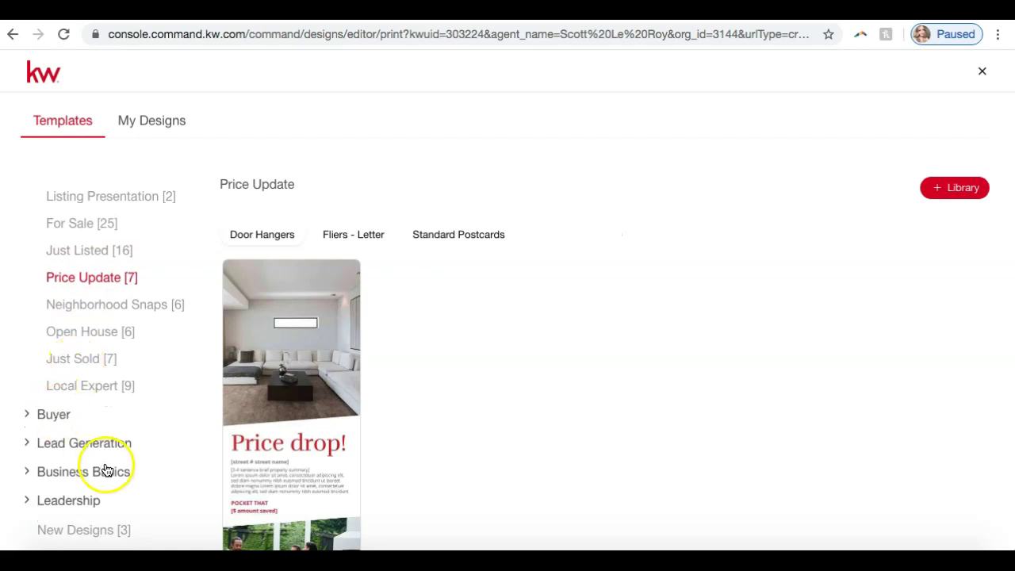
scroll(106, 215, up, 1)
click(61, 187)
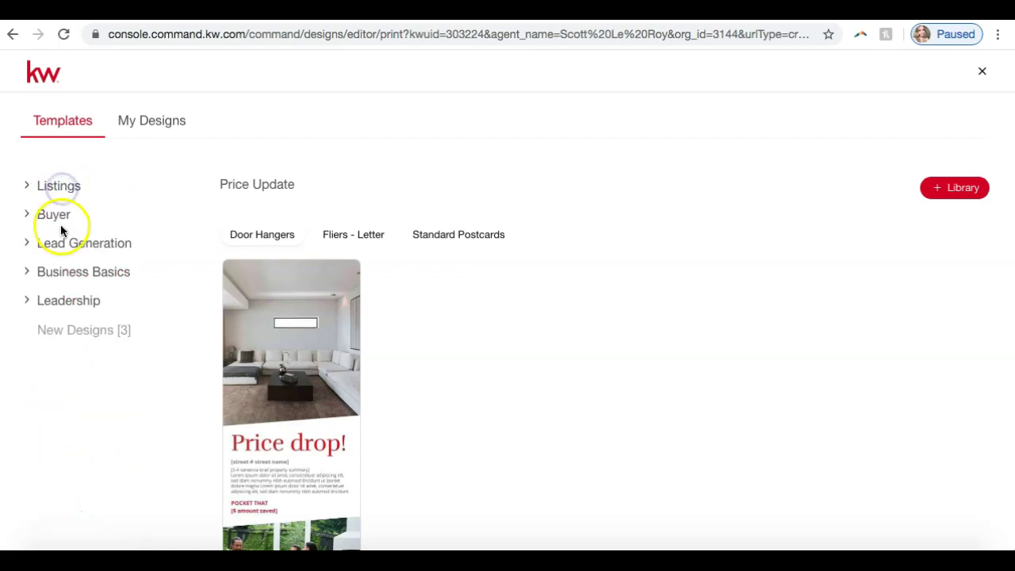
click(51, 213)
click(51, 215)
Browse Lead Generation (I ❤ KW, Client Love), New Designs and Leadership template categories.
click(55, 250)
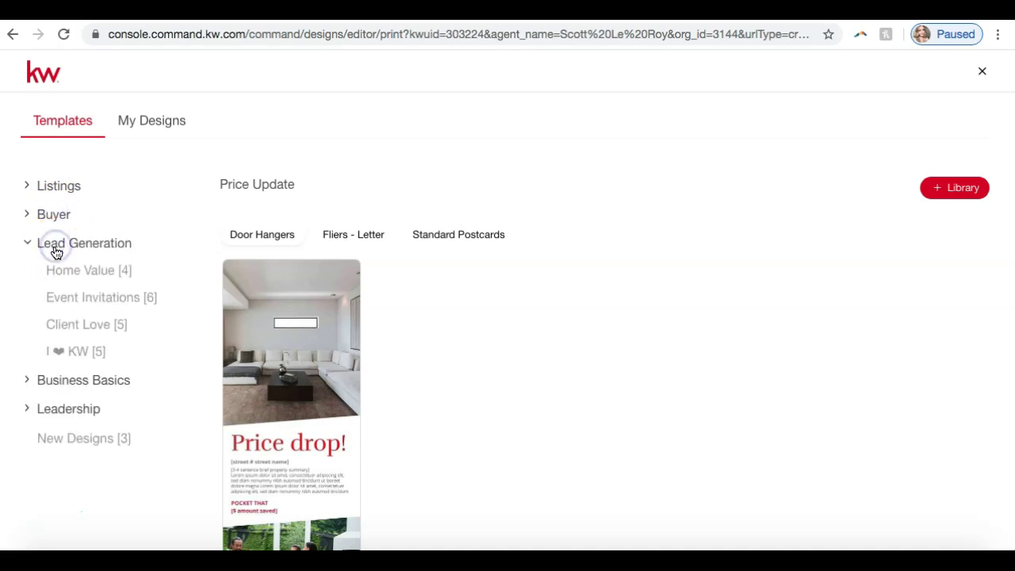
click(79, 352)
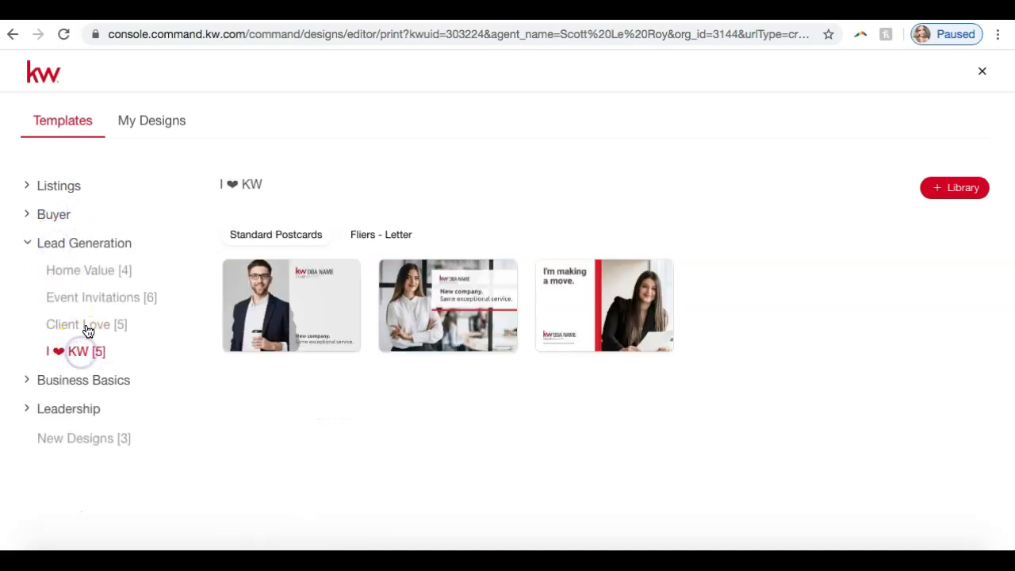
click(87, 328)
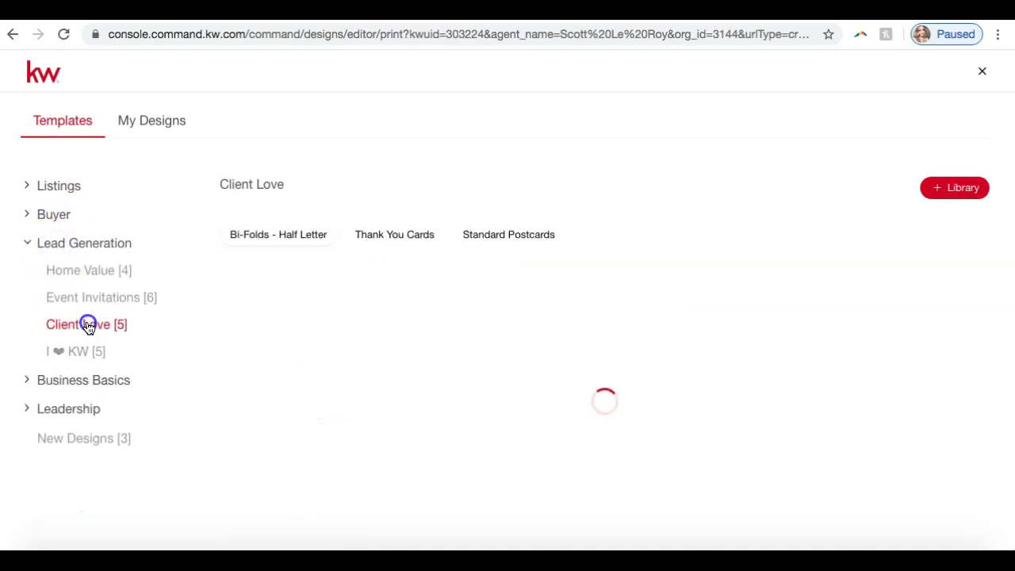
click(86, 243)
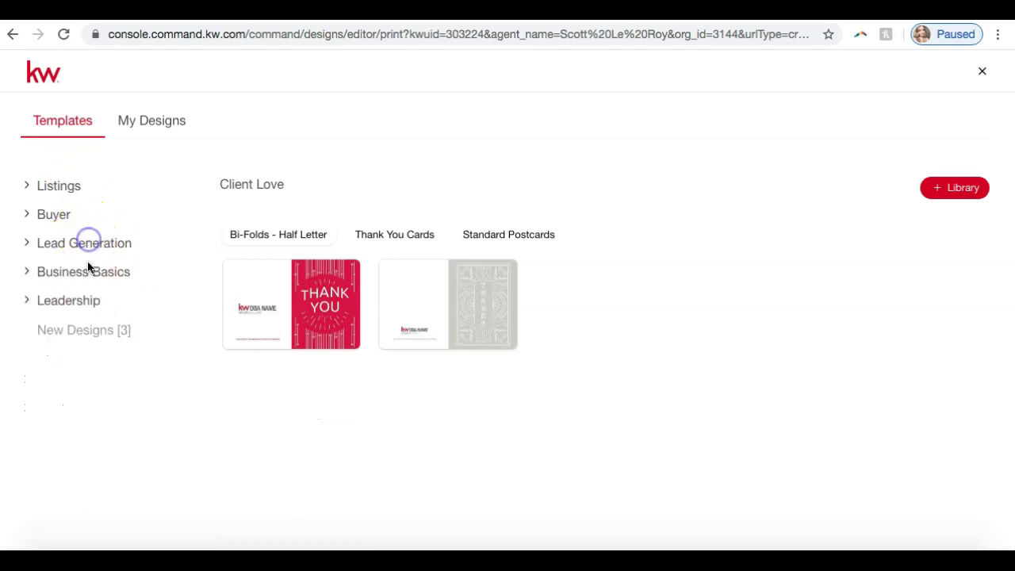
click(79, 335)
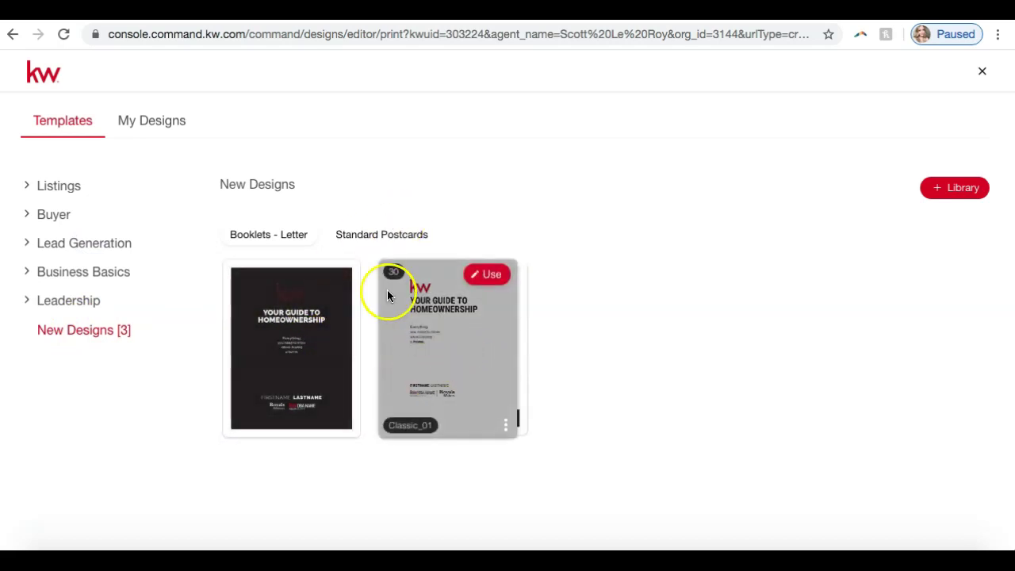
click(73, 310)
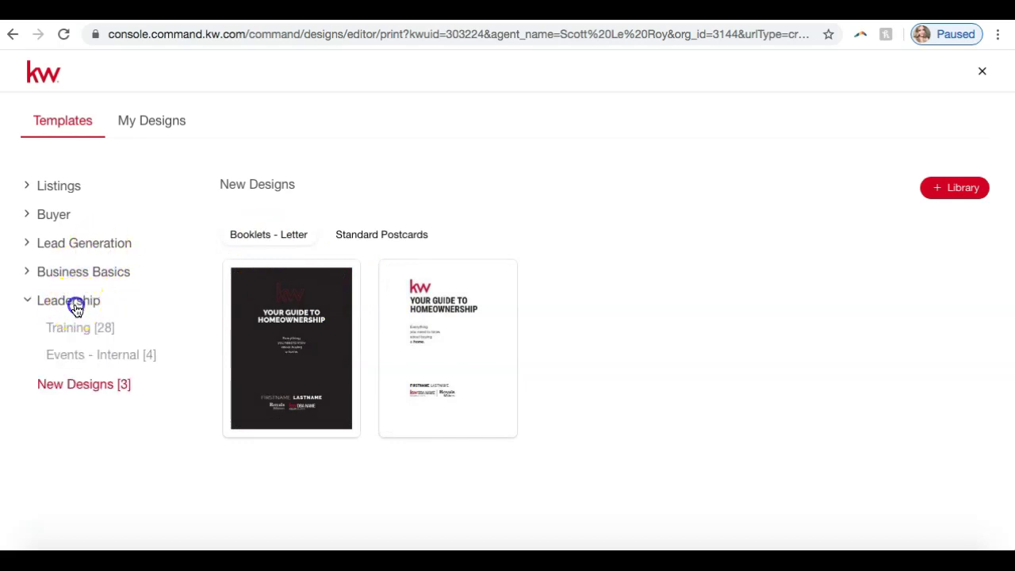
click(73, 301)
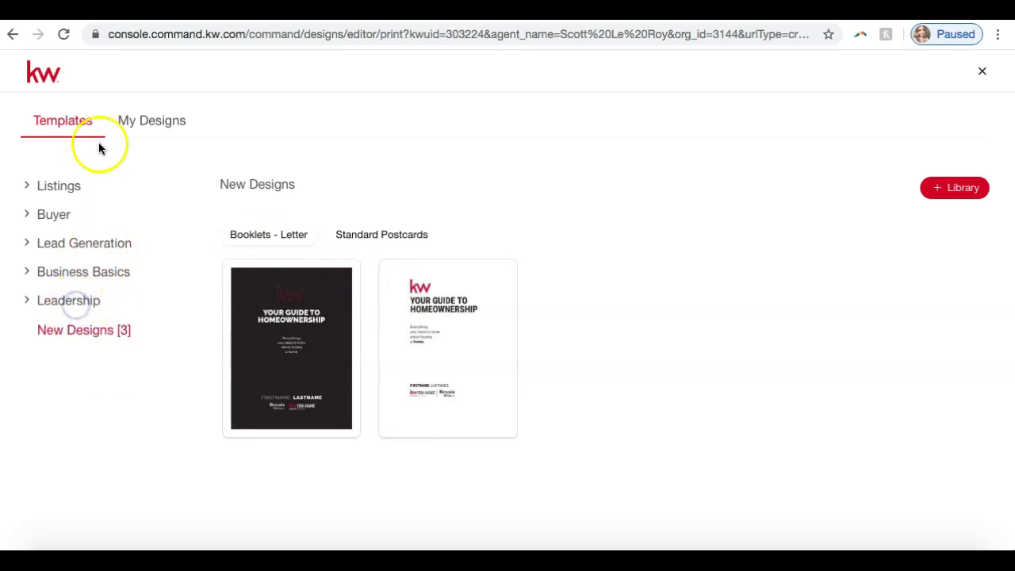
Start a new design from the JustListed-Classic_FL letter flier under Listings > Just Listed.
click(70, 186)
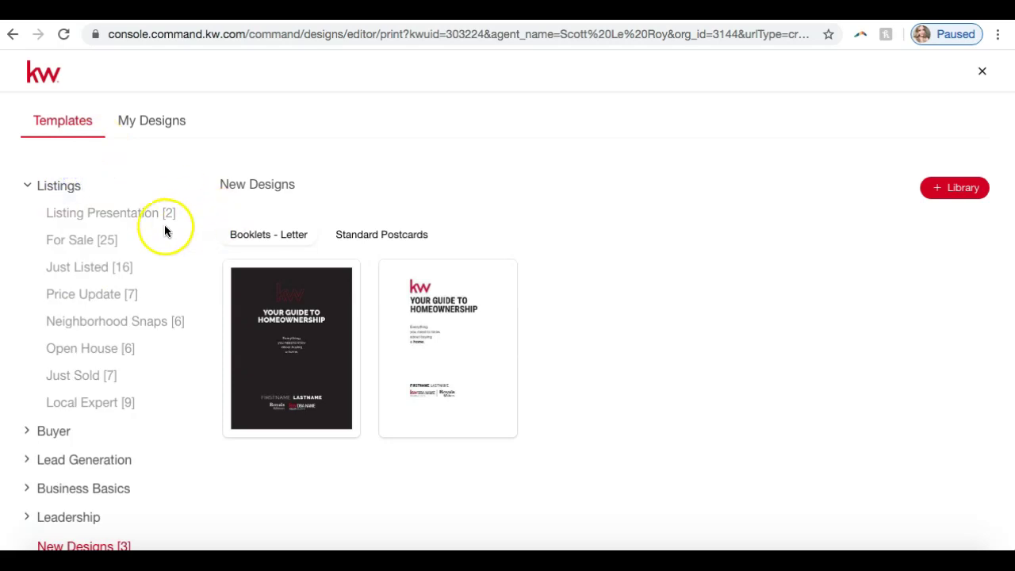
click(85, 271)
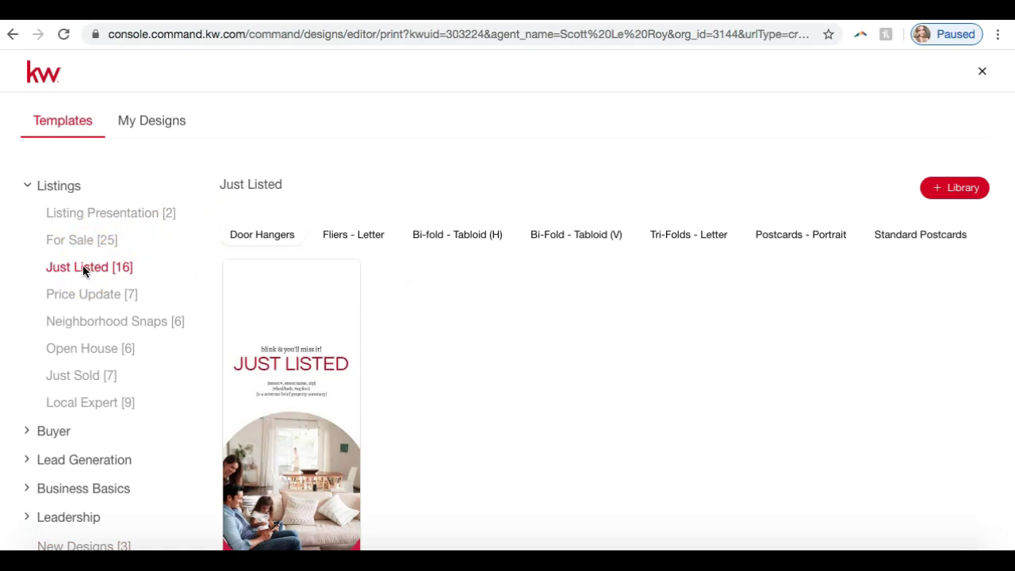
click(337, 234)
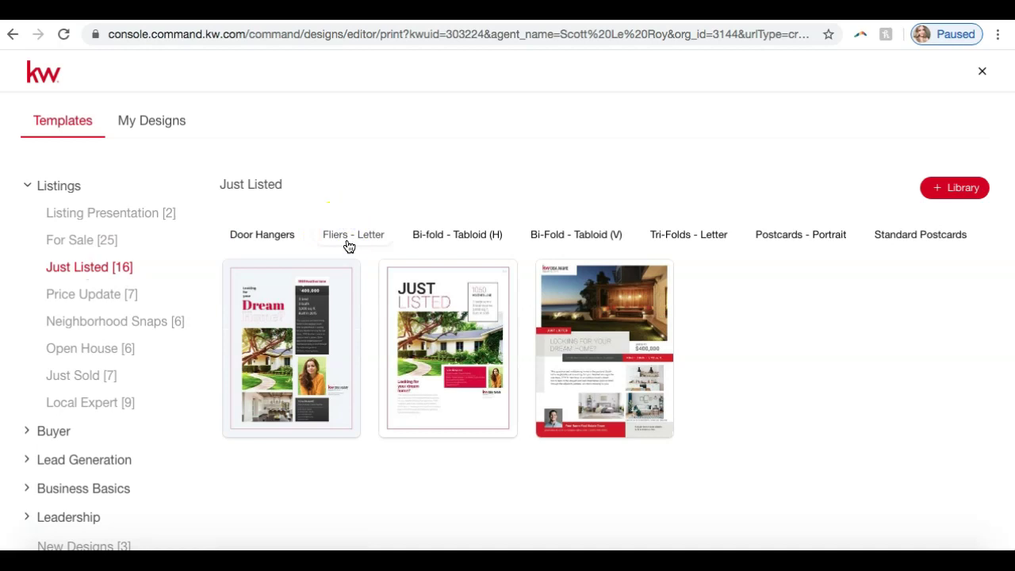
mouse_move(442, 318)
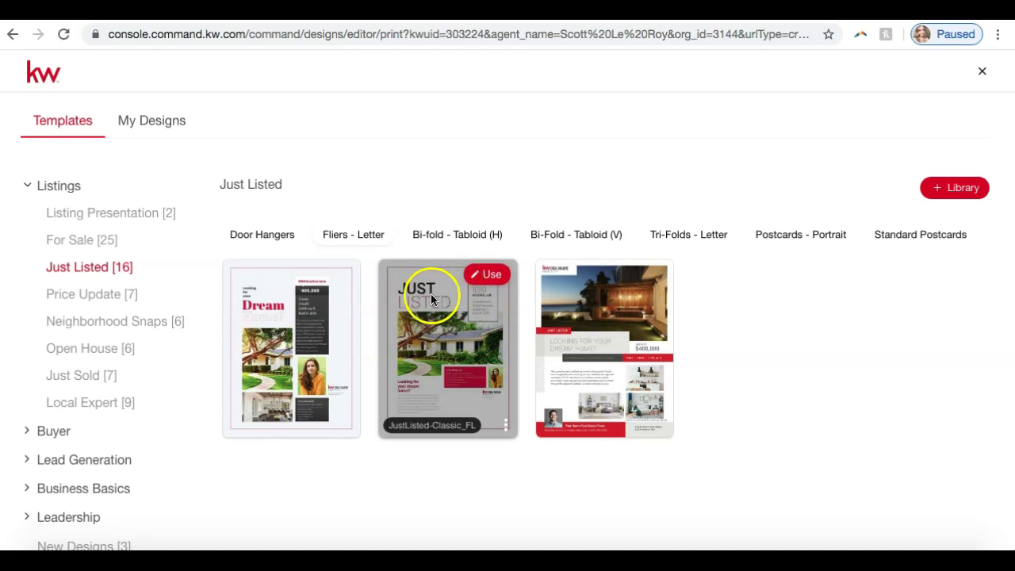
click(481, 281)
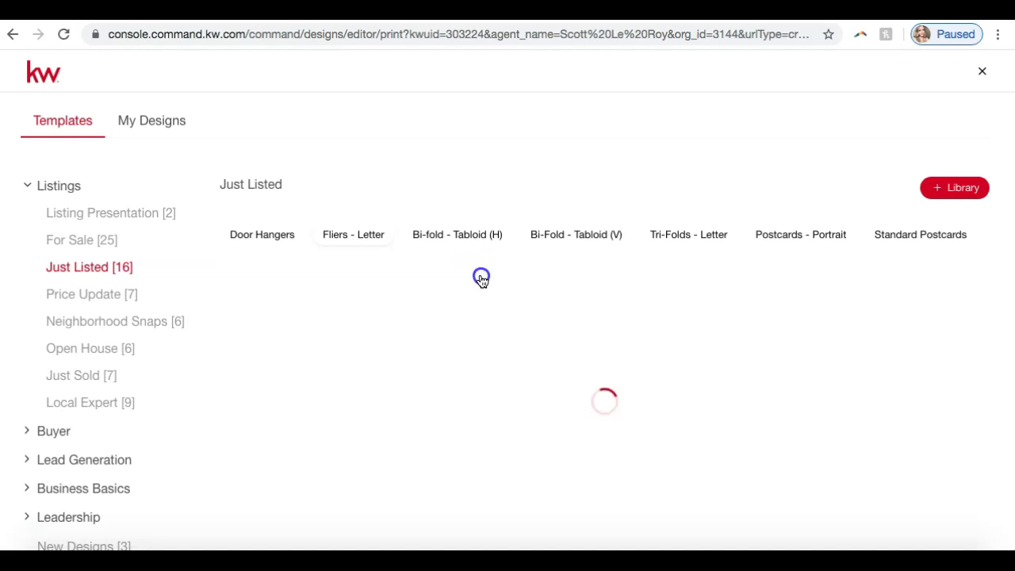
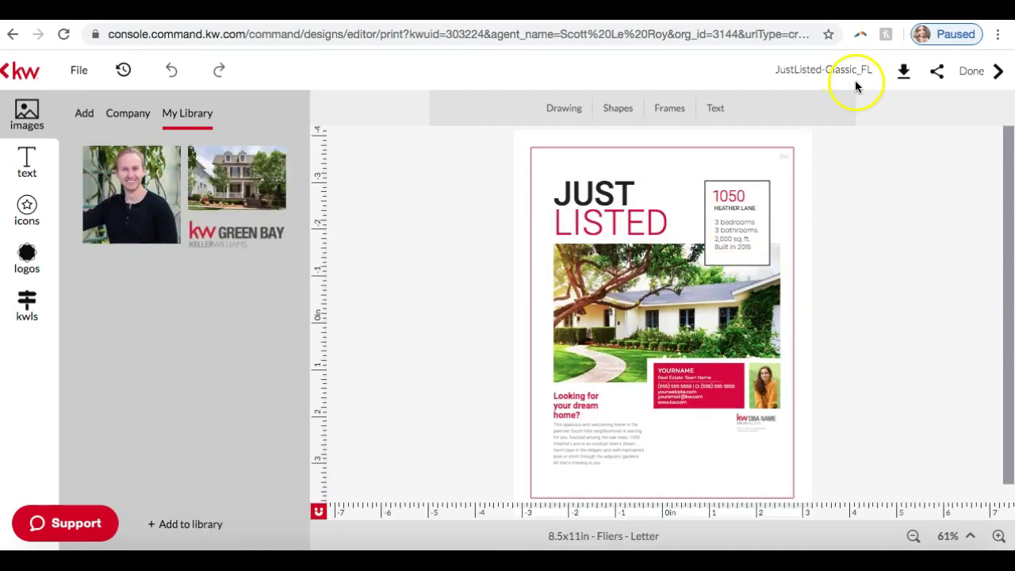
Zoom the Just Listed flier in from 61% toward 117%.
click(999, 538)
click(1000, 538)
click(999, 538)
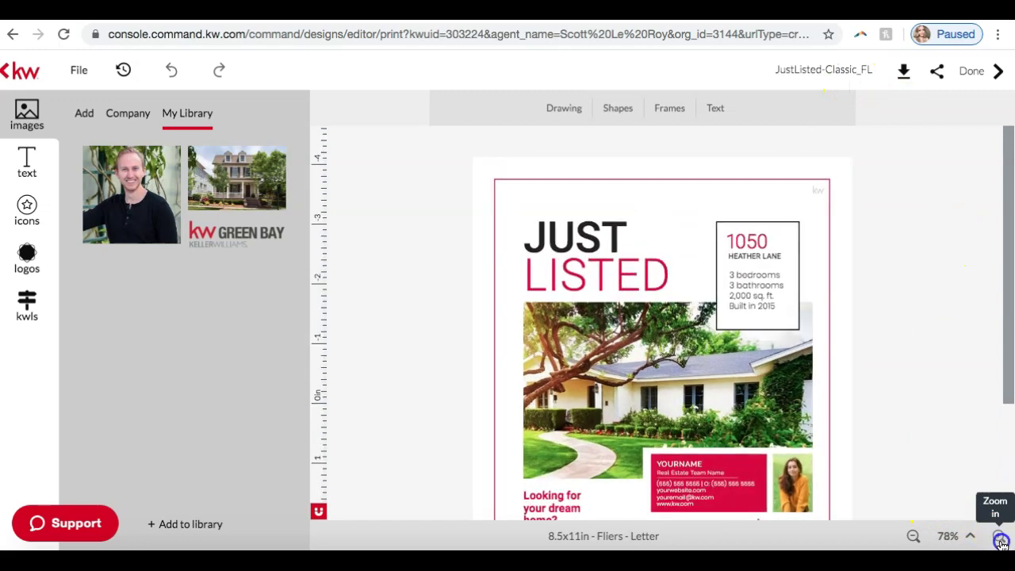
click(1001, 539)
click(1001, 540)
click(1001, 539)
click(1001, 540)
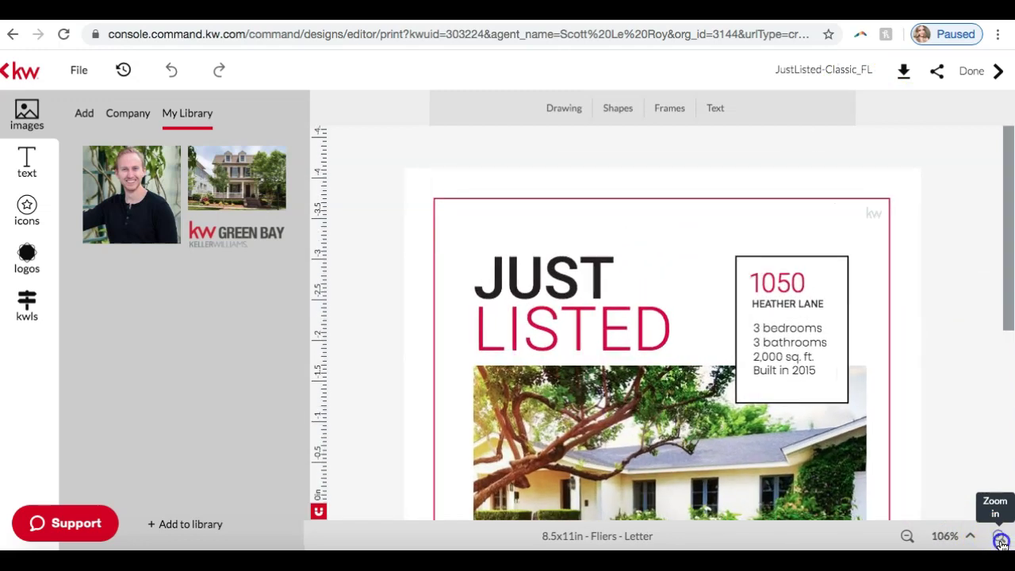
click(1001, 539)
Scroll up and down the enlarged flier to inspect its property details and agent section.
scroll(961, 365, down, 5)
scroll(961, 364, up, 2)
scroll(962, 368, up, 2)
scroll(962, 368, down, 3)
scroll(962, 368, up, 3)
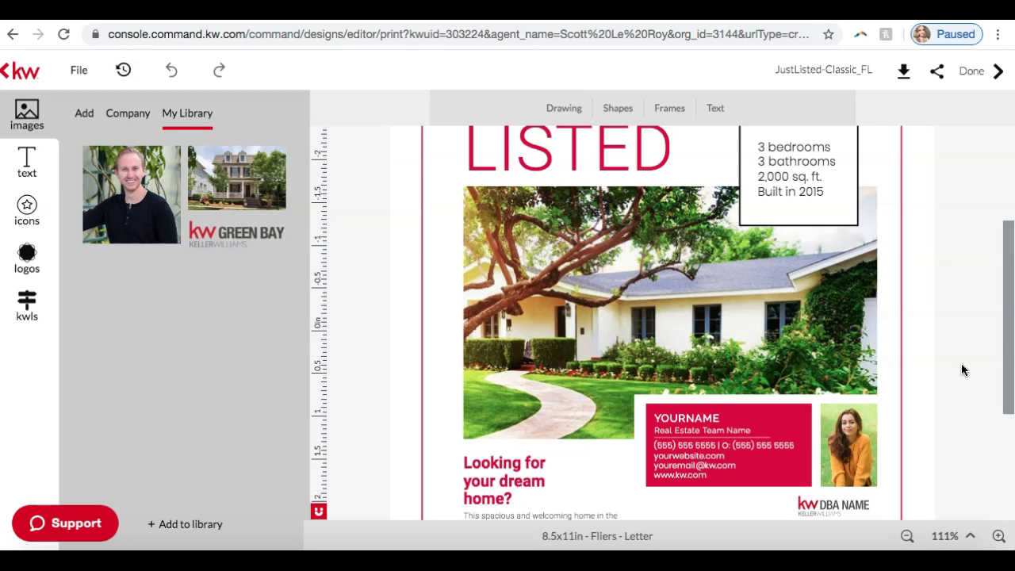
scroll(961, 363, down, 2)
scroll(961, 380, down, 2)
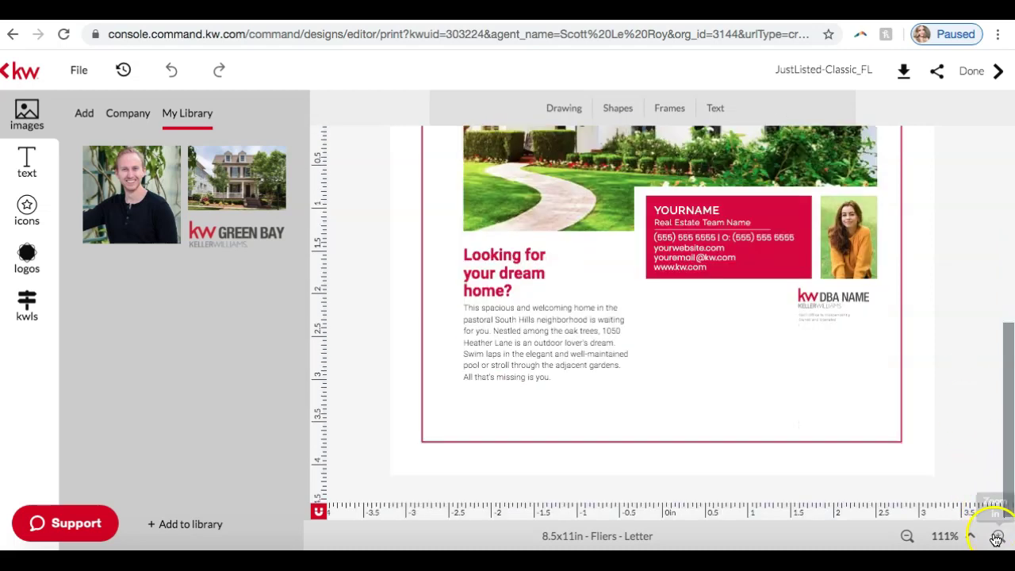
click(997, 539)
scroll(965, 391, up, 4)
scroll(965, 391, down, 2)
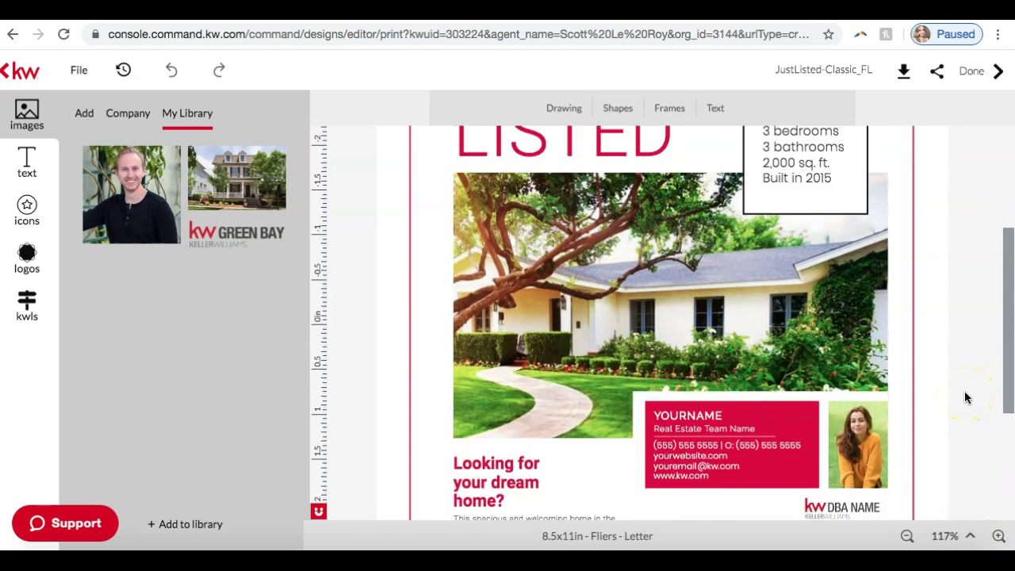
scroll(965, 398, up, 2)
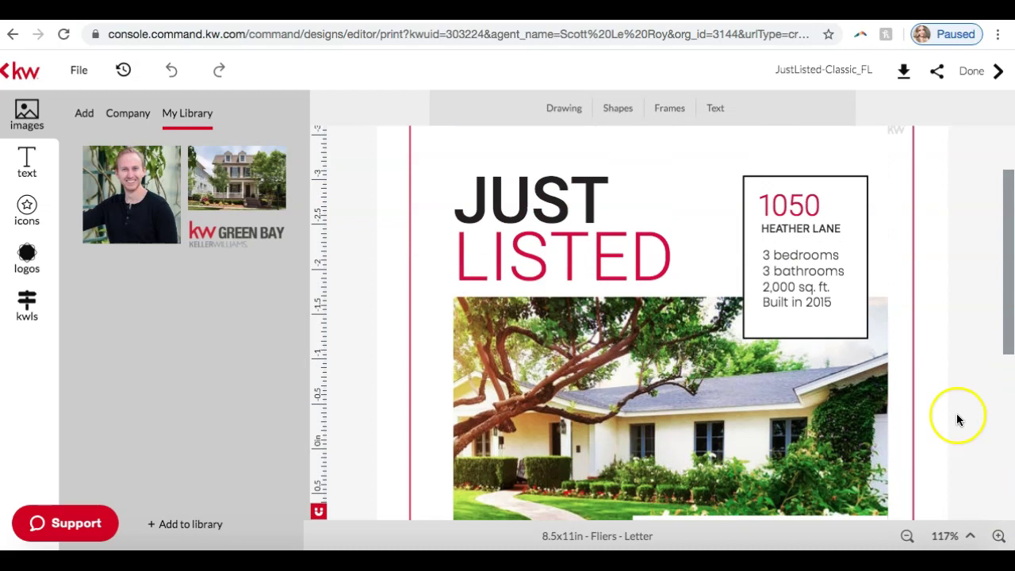
scroll(956, 414, up, 2)
scroll(956, 418, down, 7)
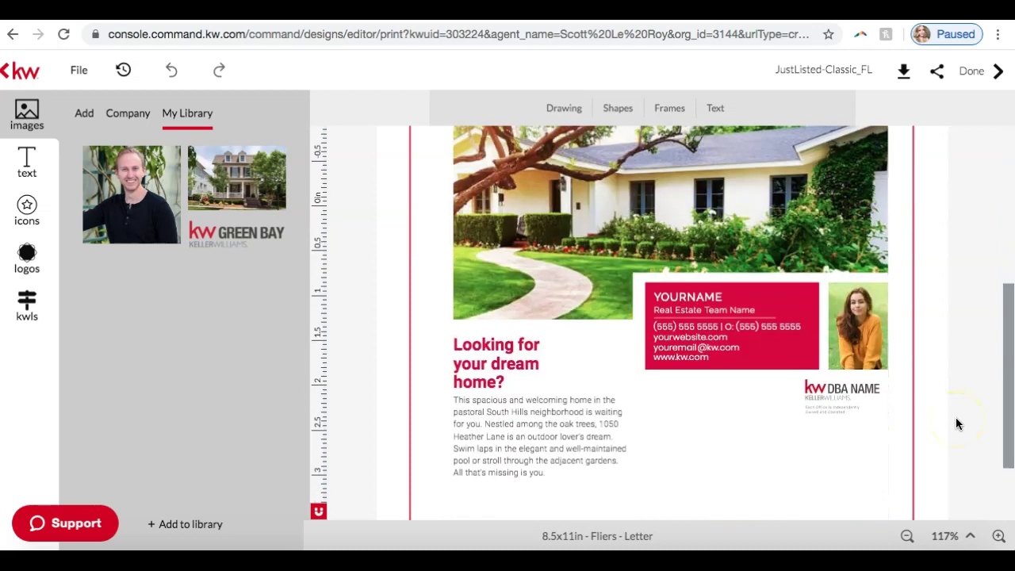
Replace the placeholder woman beside the YOURNAME box with the man's headshot from My Library.
click(871, 351)
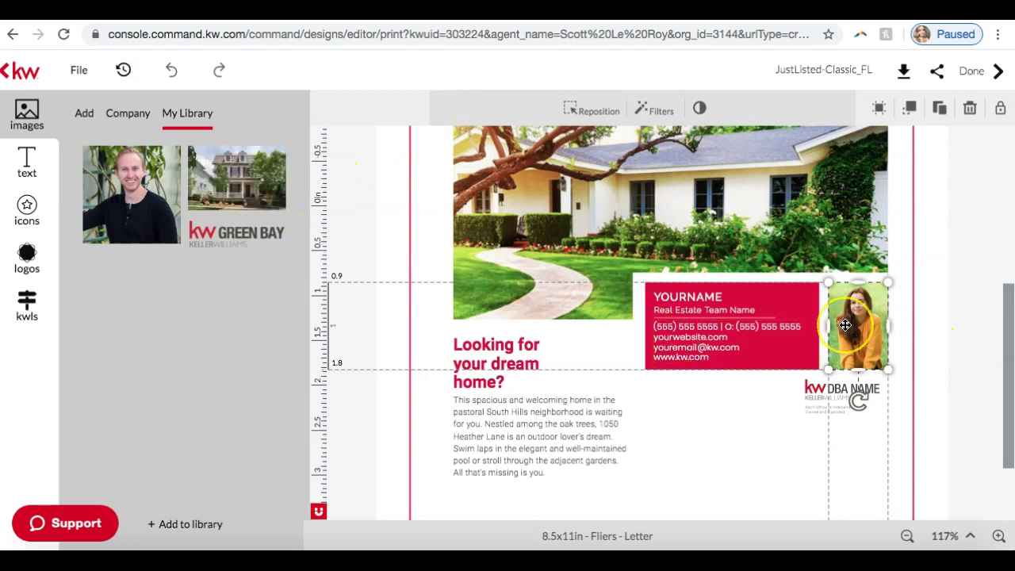
mouse_move(166, 200)
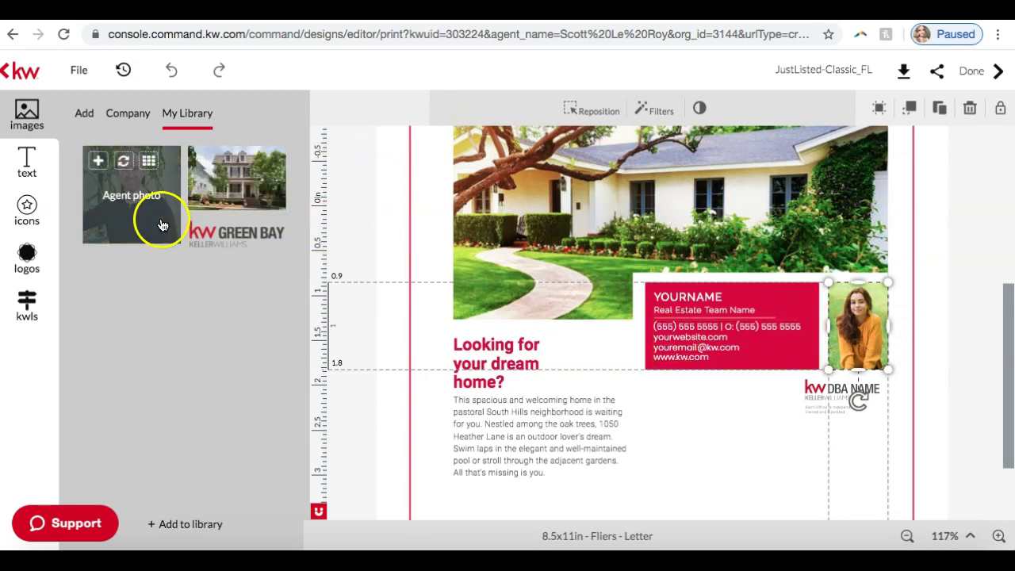
click(122, 190)
click(125, 184)
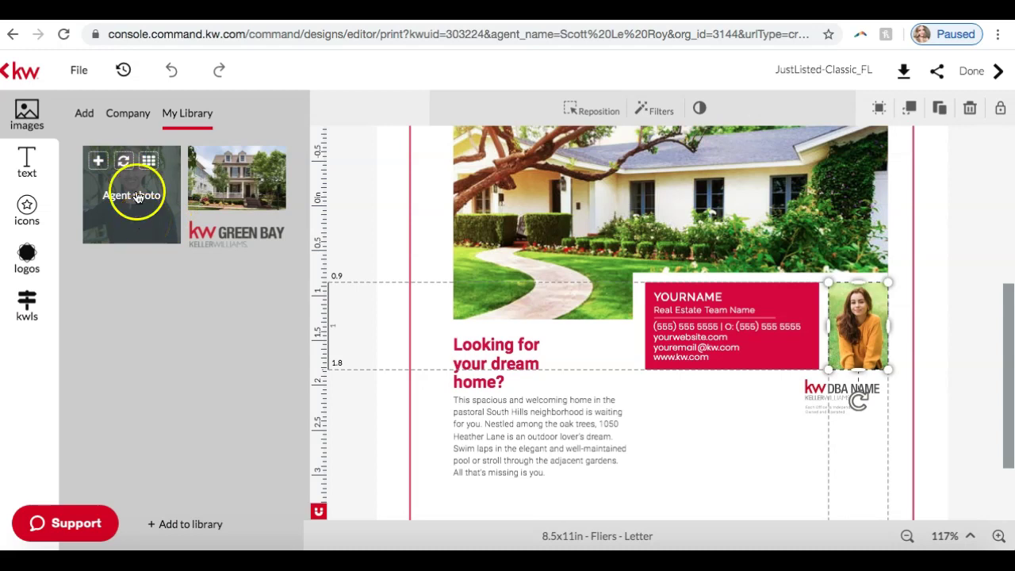
click(127, 163)
click(863, 328)
scroll(969, 298, down, 2)
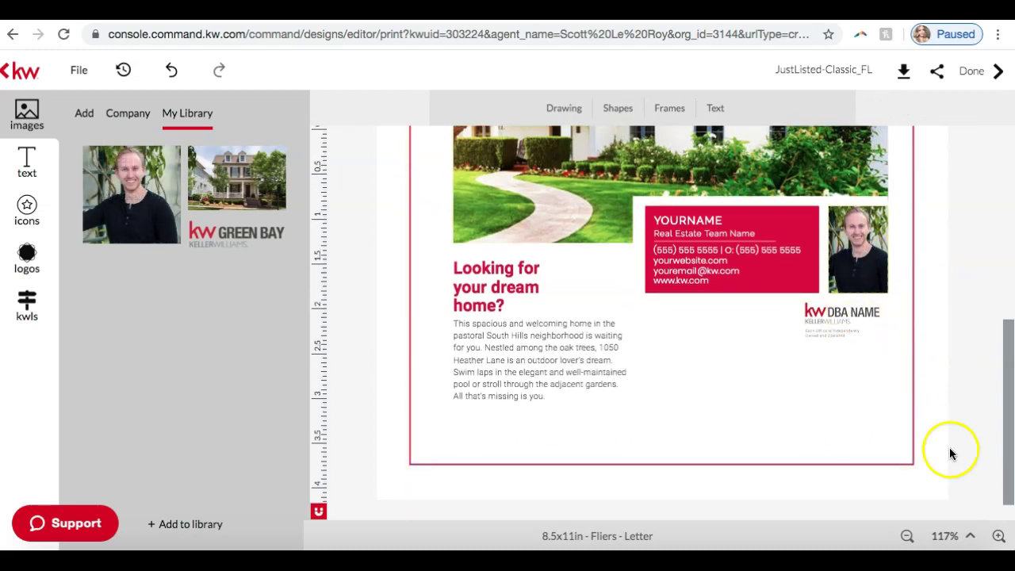
click(999, 536)
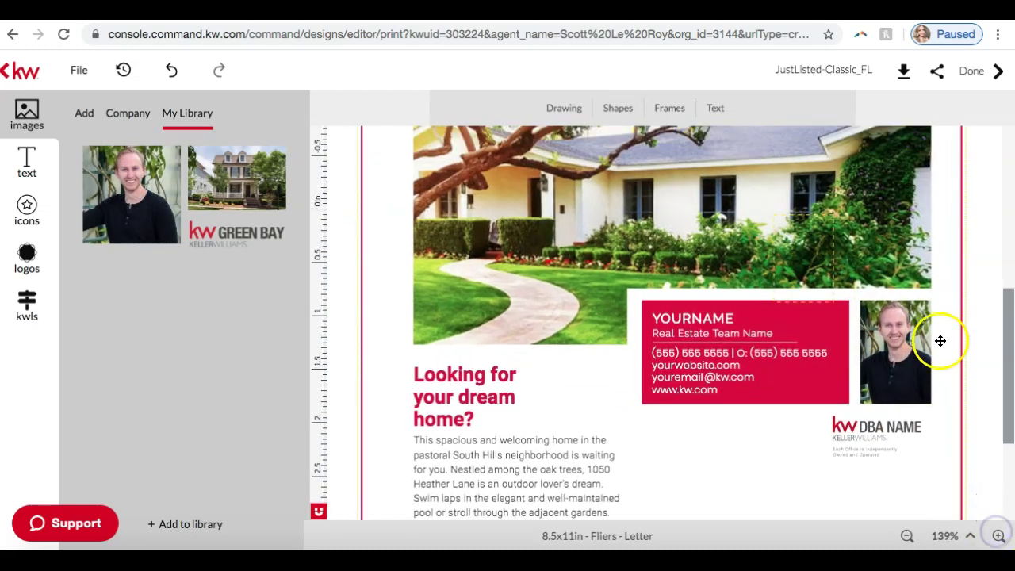
Select and delete the KW DBA NAME logo under the agent photo.
scroll(940, 341, down, 4)
click(859, 275)
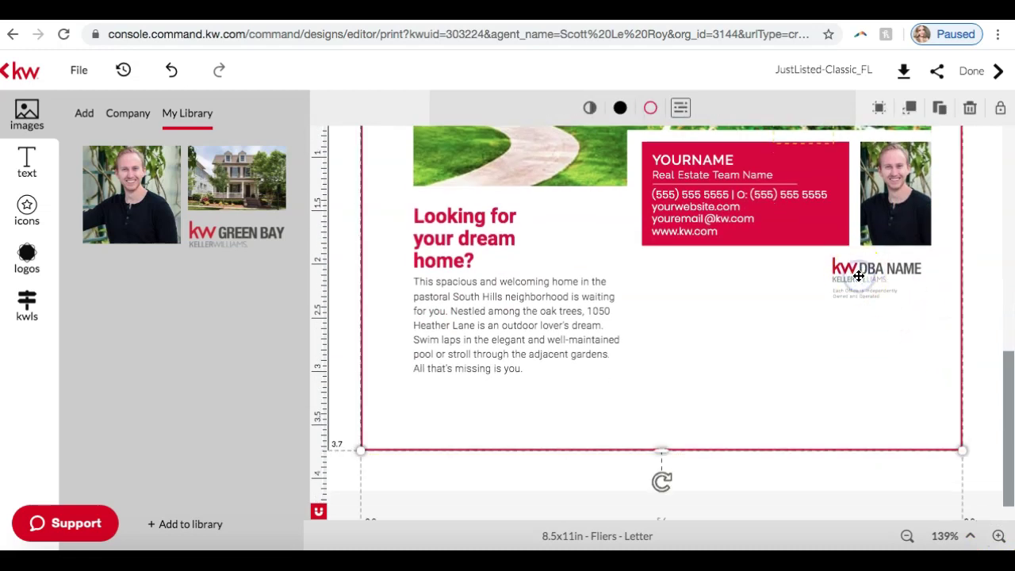
click(865, 268)
click(866, 269)
click(903, 272)
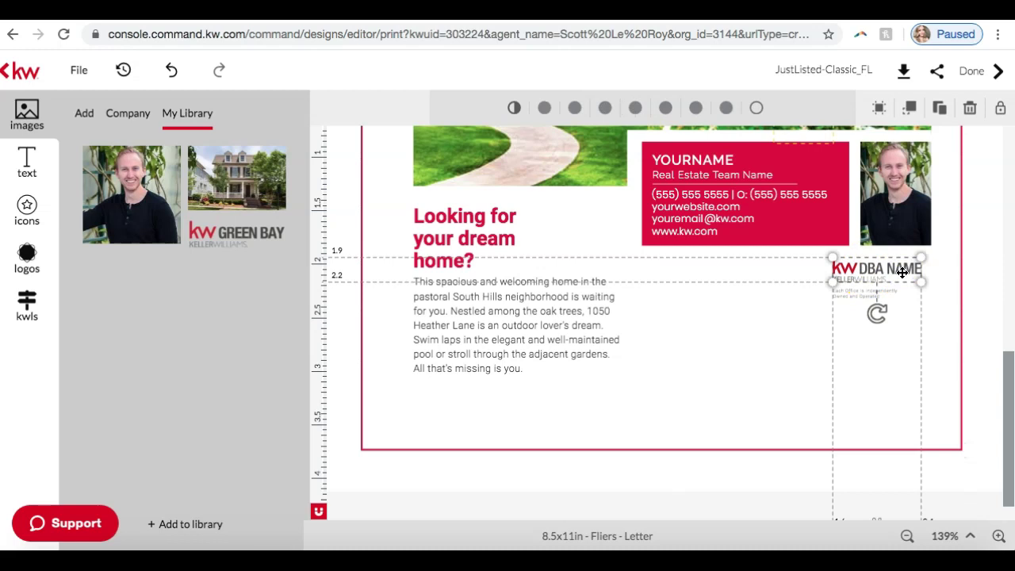
drag(242, 238, 876, 277)
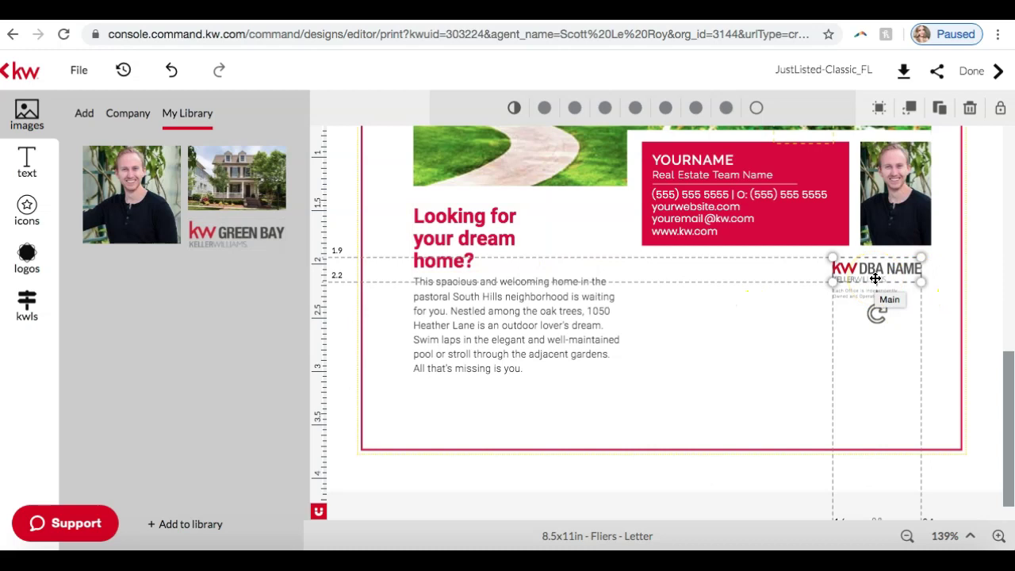
mouse_move(876, 278)
mouse_down()
mouse_move(970, 108)
mouse_move(879, 273)
mouse_up()
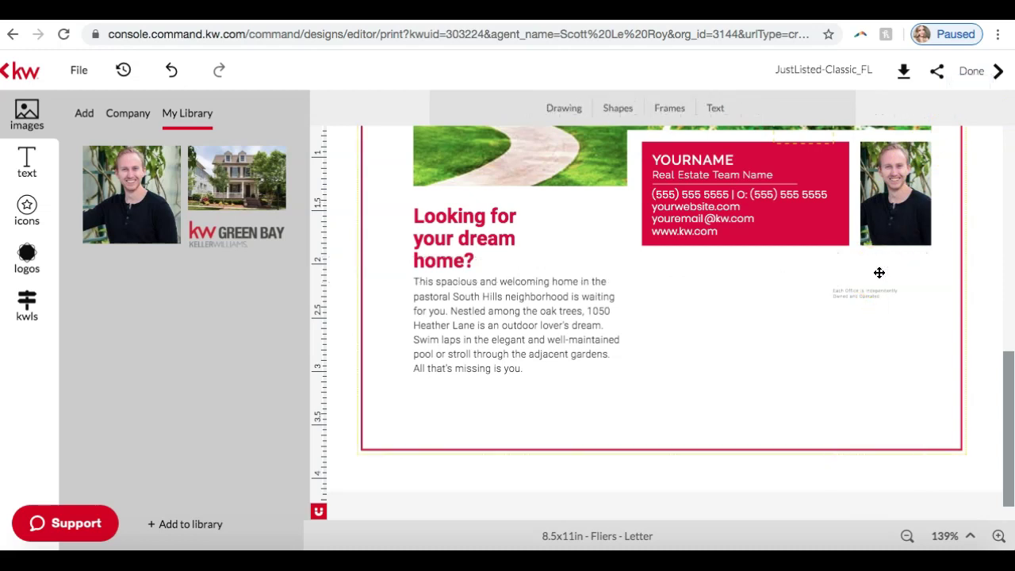
Place the KW Green Bay library logo beneath the headshot, shrunk to fit the space.
mouse_move(249, 230)
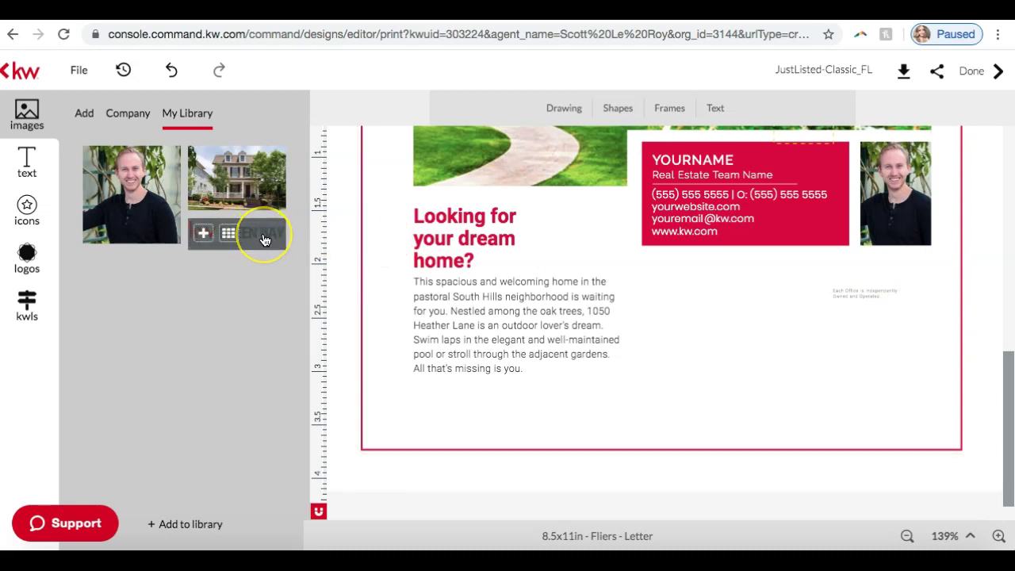
drag(264, 236, 826, 325)
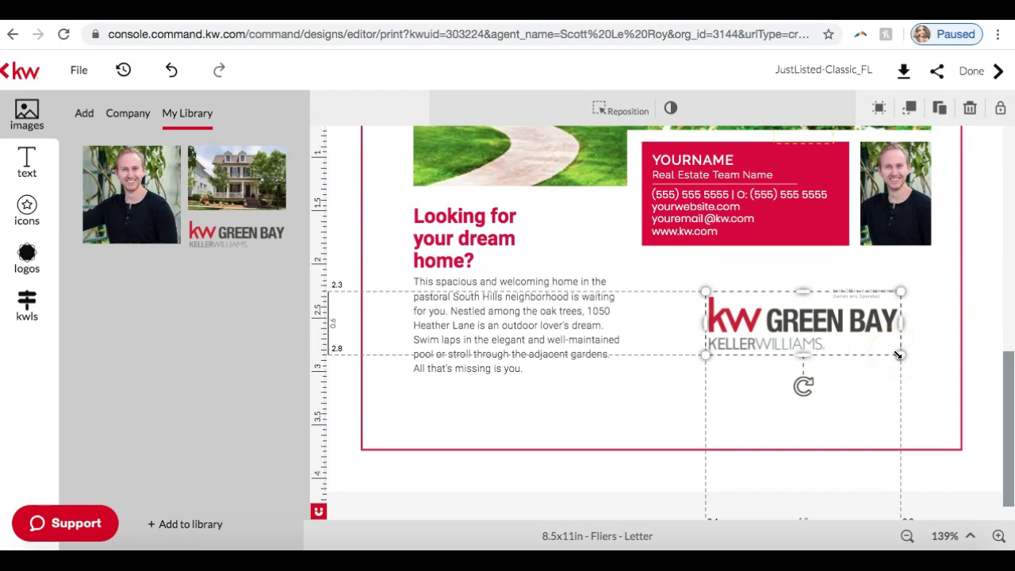
drag(899, 356, 884, 269)
click(916, 395)
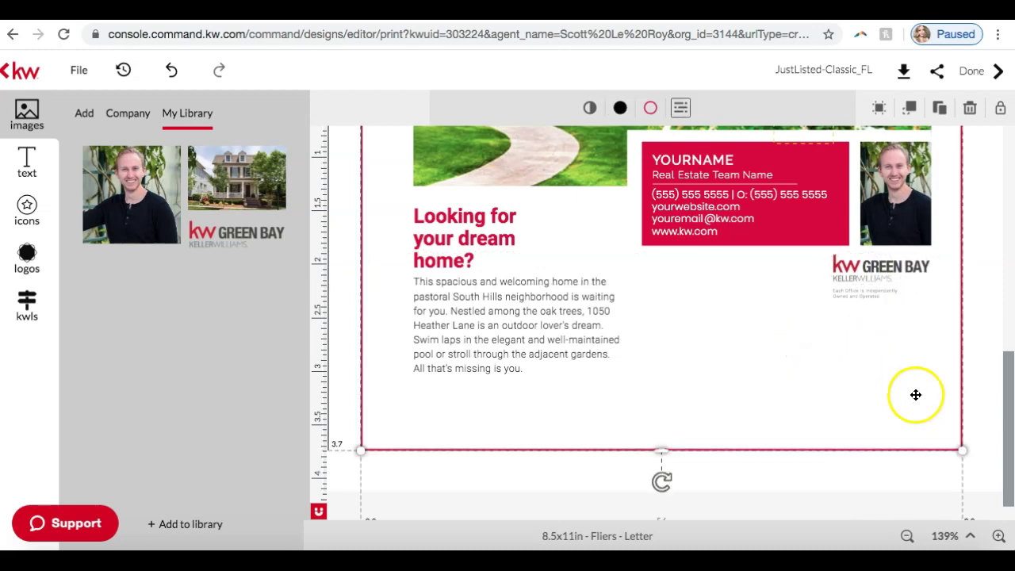
scroll(916, 396, up, 3)
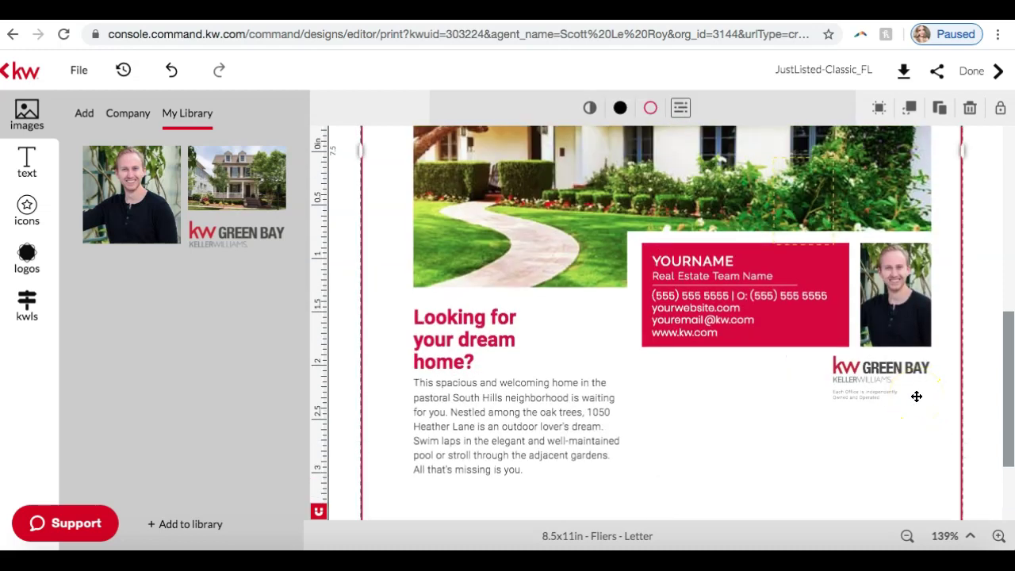
Replace the YOURNAME placeholder with the agent's full name.
scroll(916, 396, down, 3)
scroll(916, 396, up, 12)
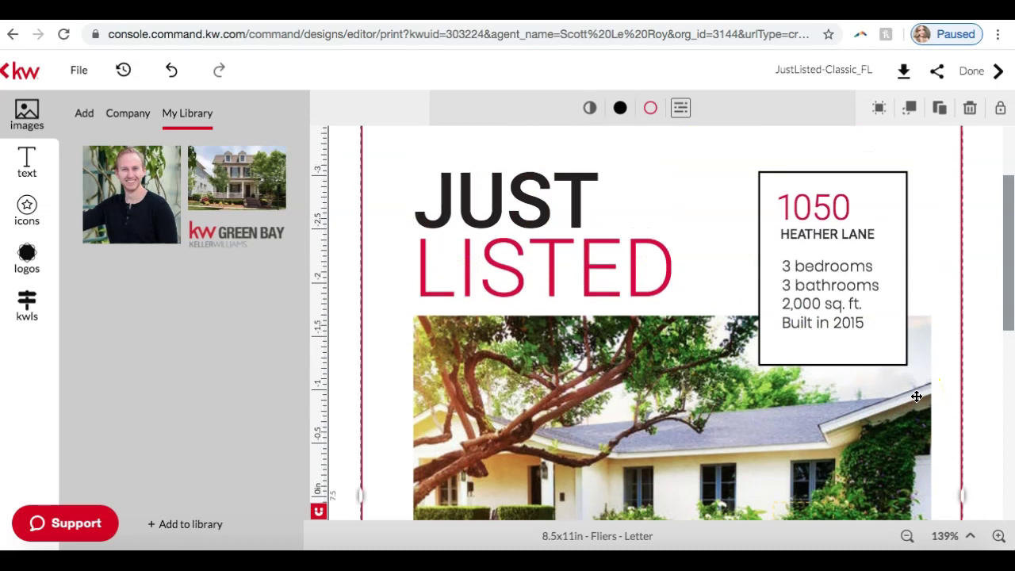
scroll(916, 396, down, 10)
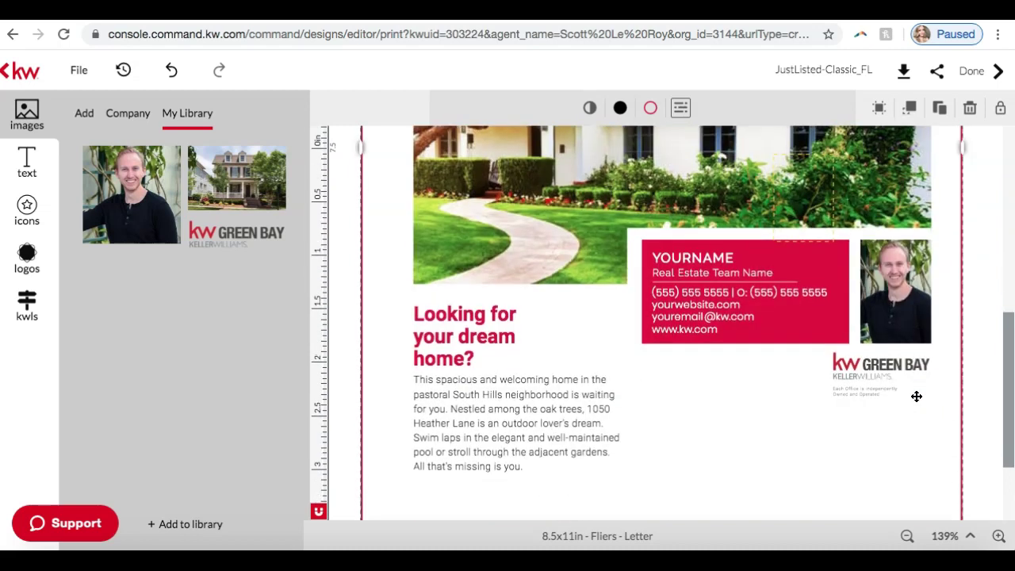
click(710, 256)
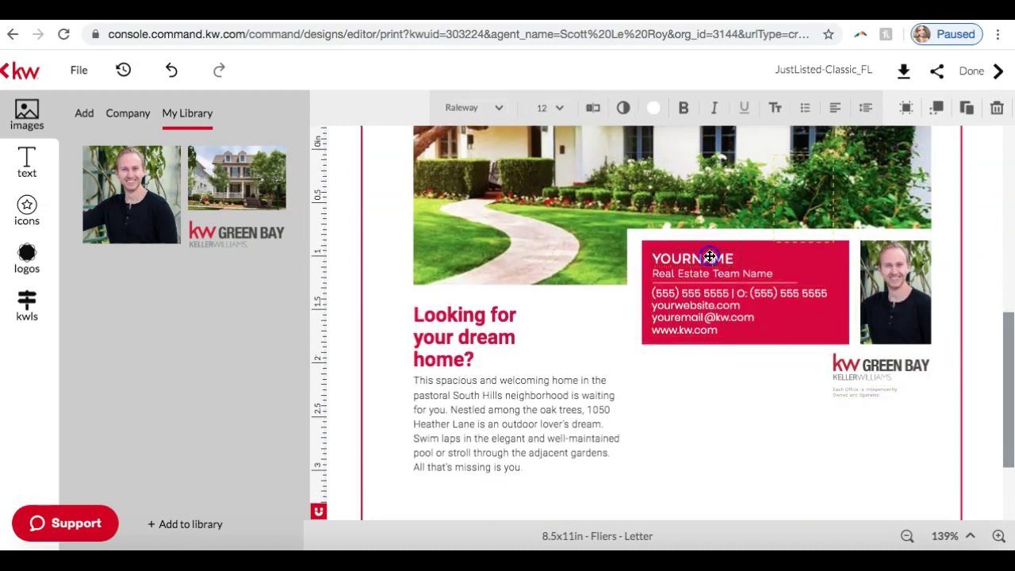
click(710, 257)
text(Sc)
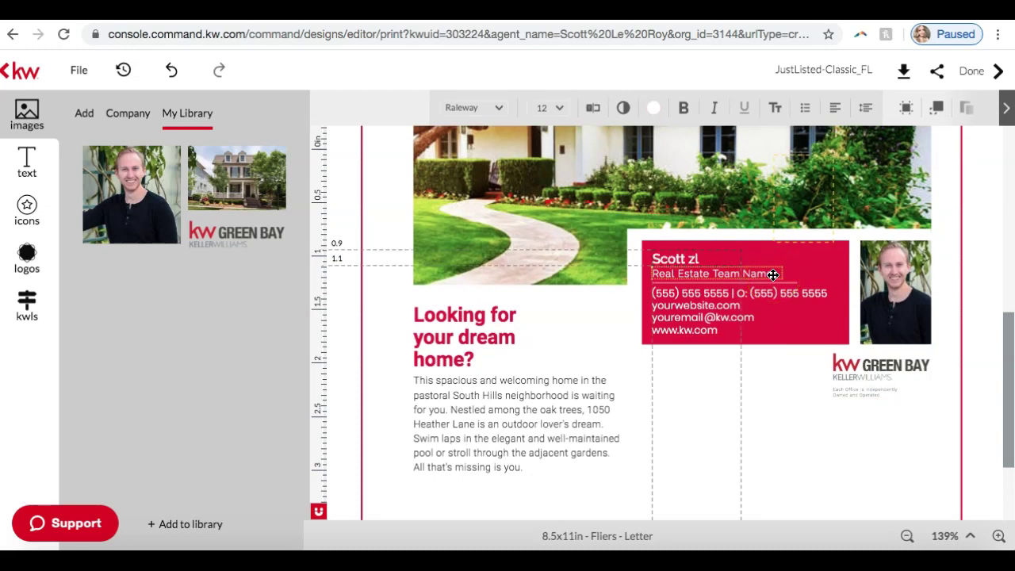
text(ott Le Roy)
click(773, 274)
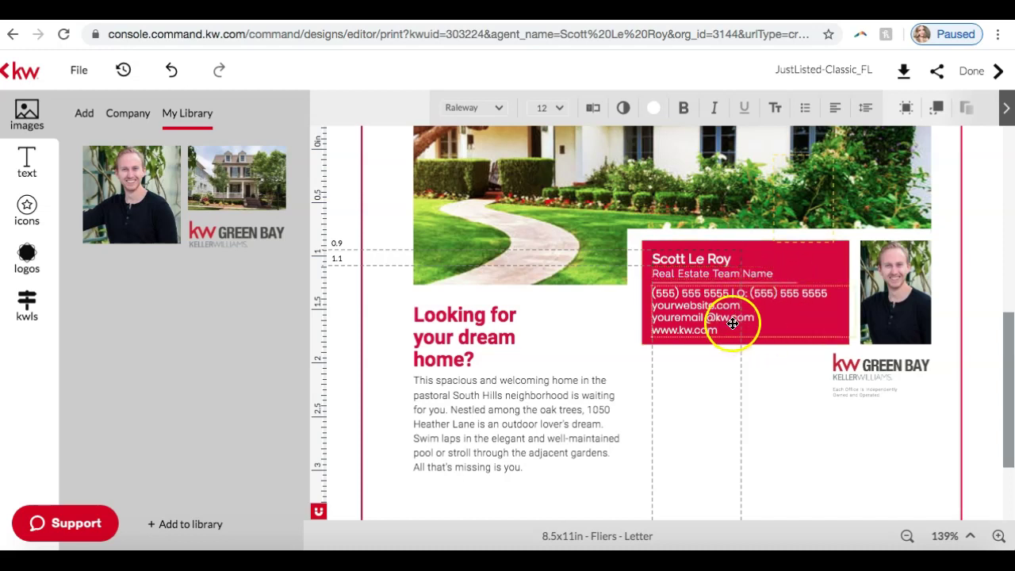
Replace the placeholder email in the contact block with the agent's email address.
click(744, 320)
click(742, 317)
click(752, 319)
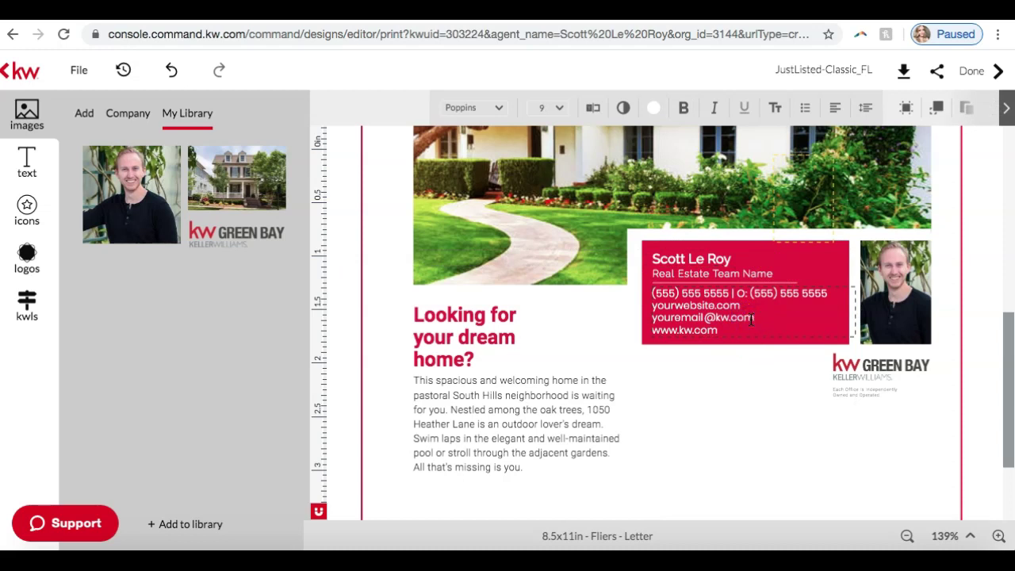
key(BackSpace)
key(BackSpace)
key(BackSpace)
key(BackSpace)
key(BackSpace)
key(BackSpace)
key(BackSpace)
key(BackSpace)
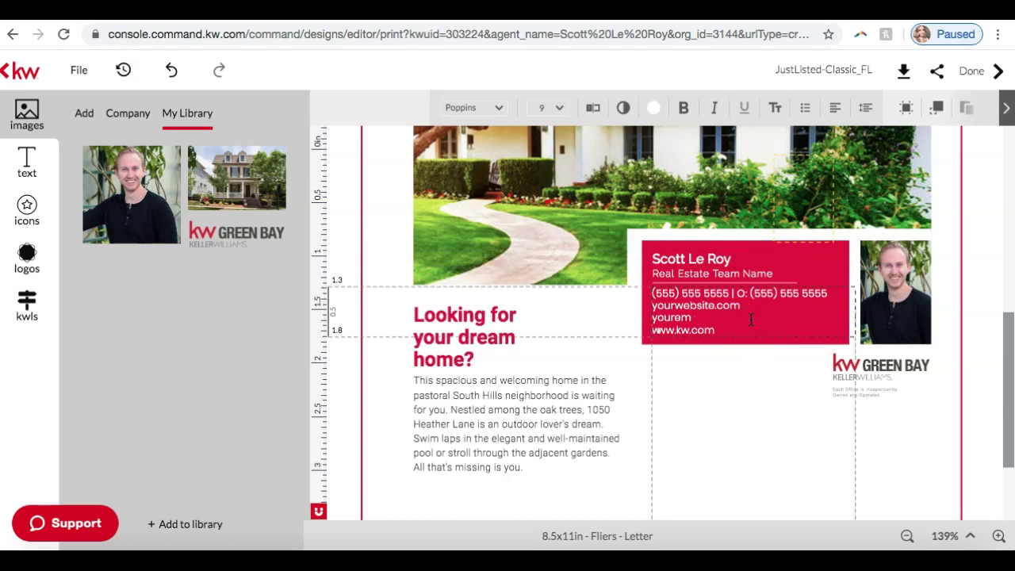
key(BackSpace)
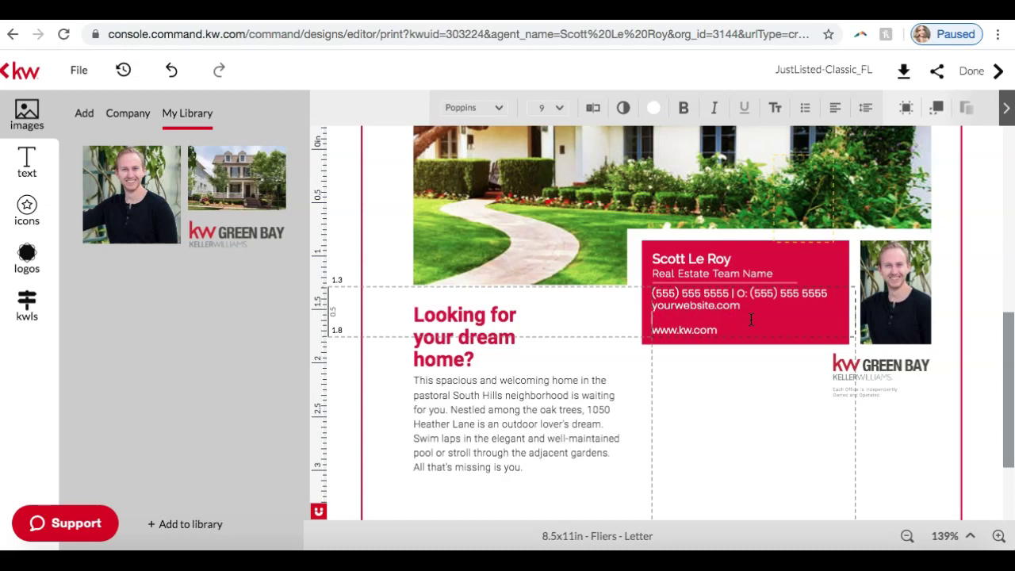
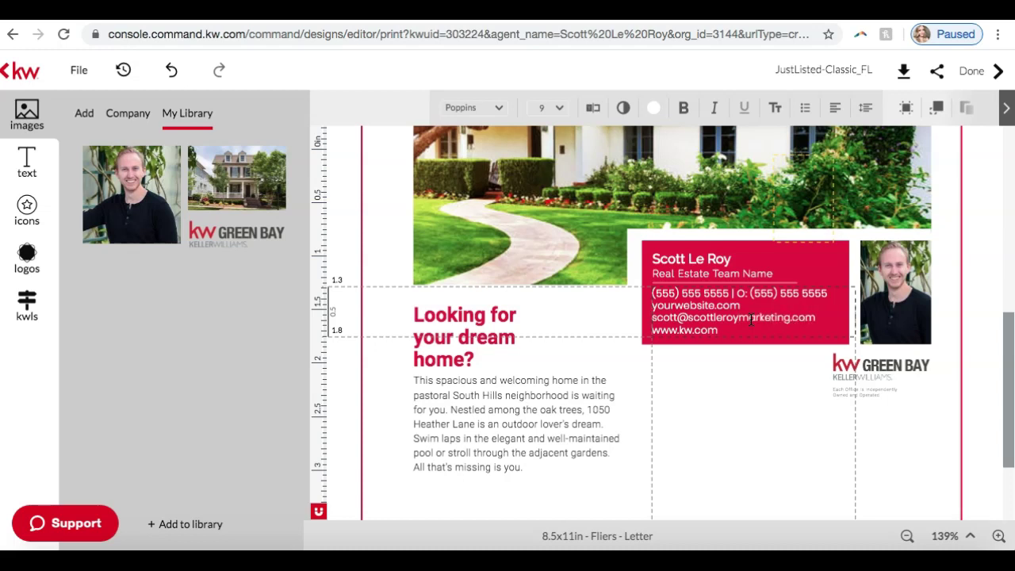
click(750, 325)
Clear the placeholder office phone digits, keeping the area code parentheses.
click(741, 295)
drag(742, 294, 829, 295)
key(BackSpace)
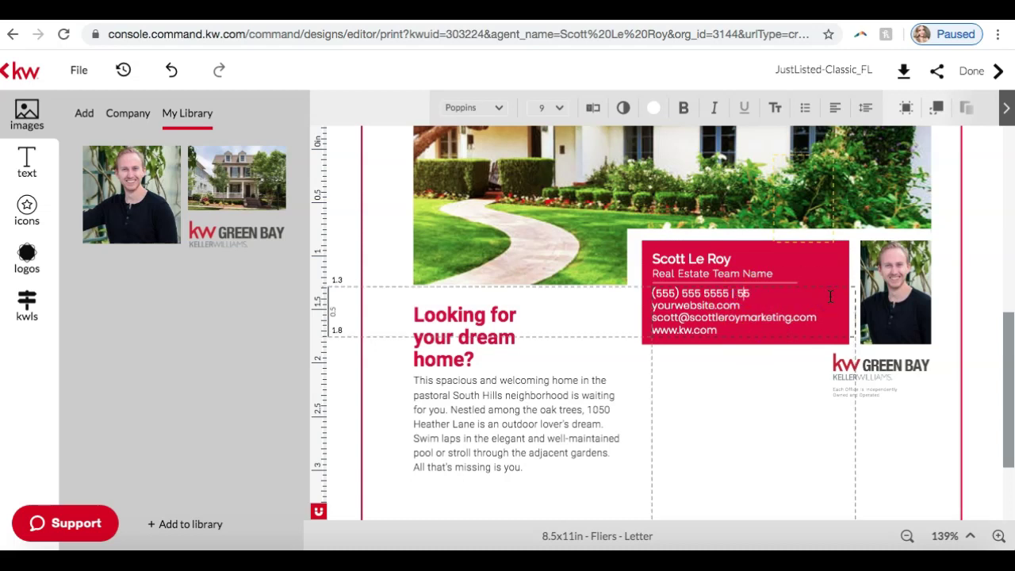
key(BackSpace)
key(BackSpace)
click(674, 294)
key(BackSpace)
key(BackSpace)
key(BackSpace)
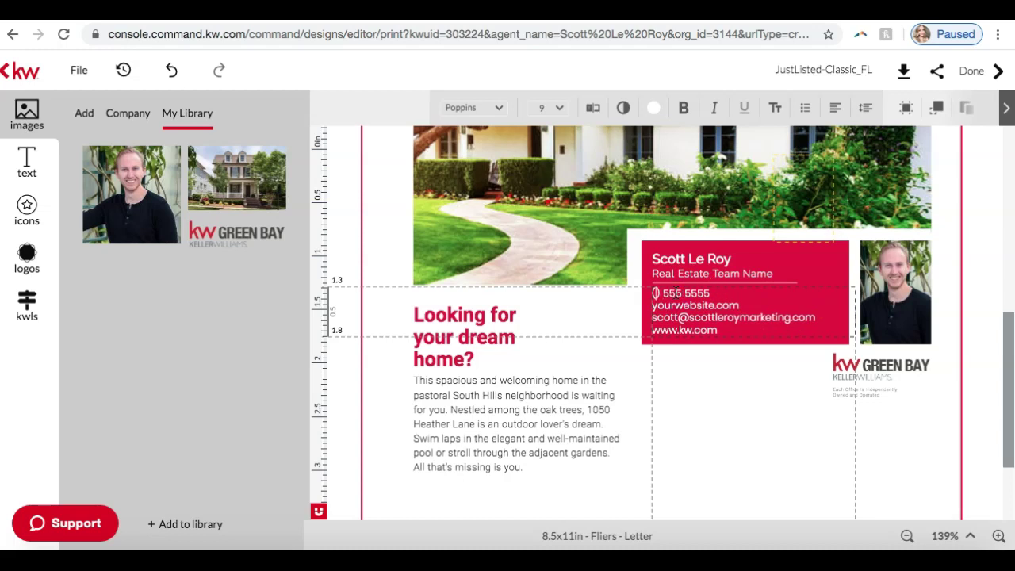
click(756, 231)
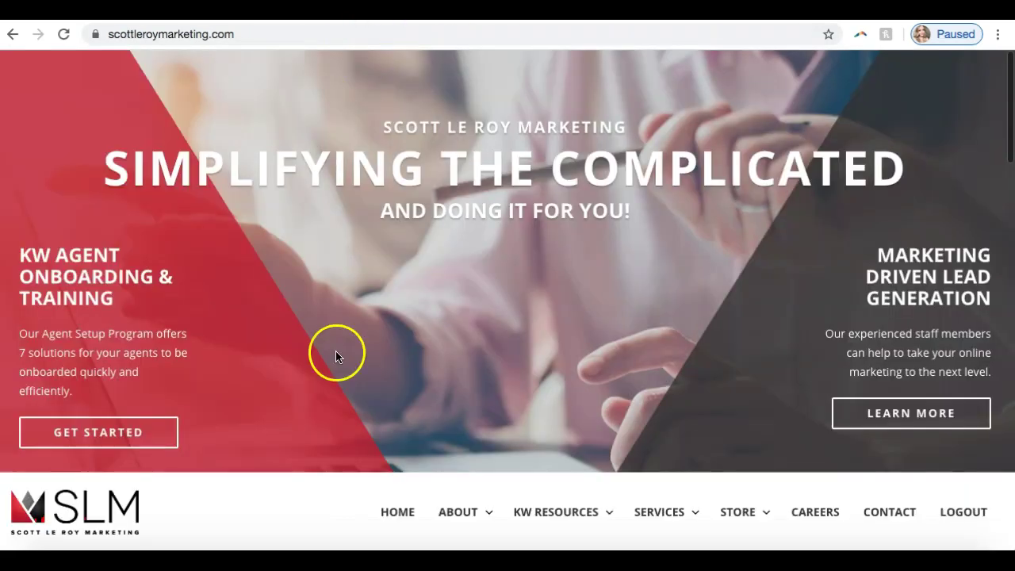
Enter the company phone's area code and prefix from the website footer into the flier's phone line.
scroll(335, 356, down, 20)
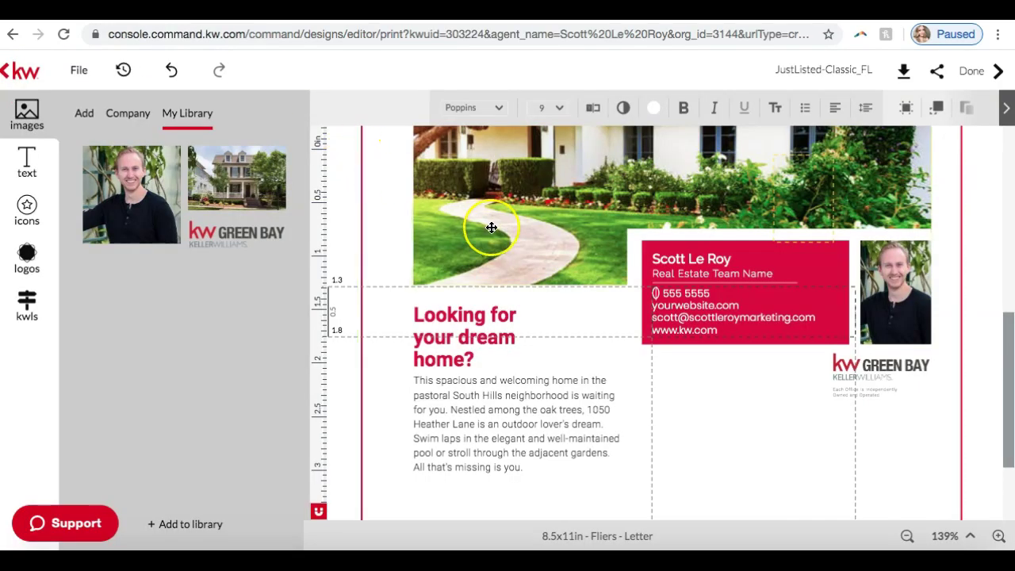
text((321))
key(BackSpace)
key(Left)
text(236)
Delete the leftover placeholder digit from the phone line and zoom the flier out two levels.
click(724, 294)
key(BackSpace)
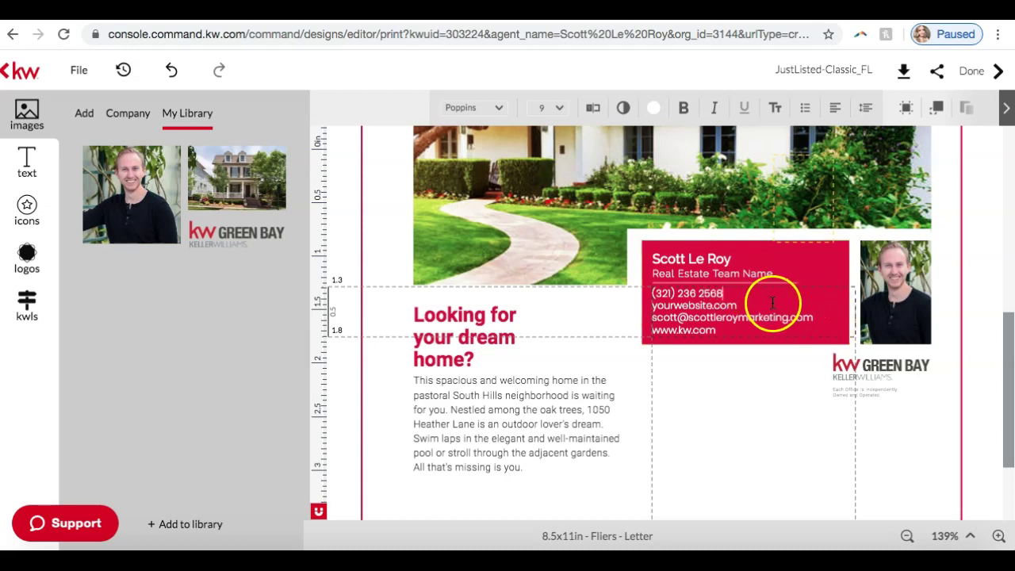
scroll(690, 295, up, 5)
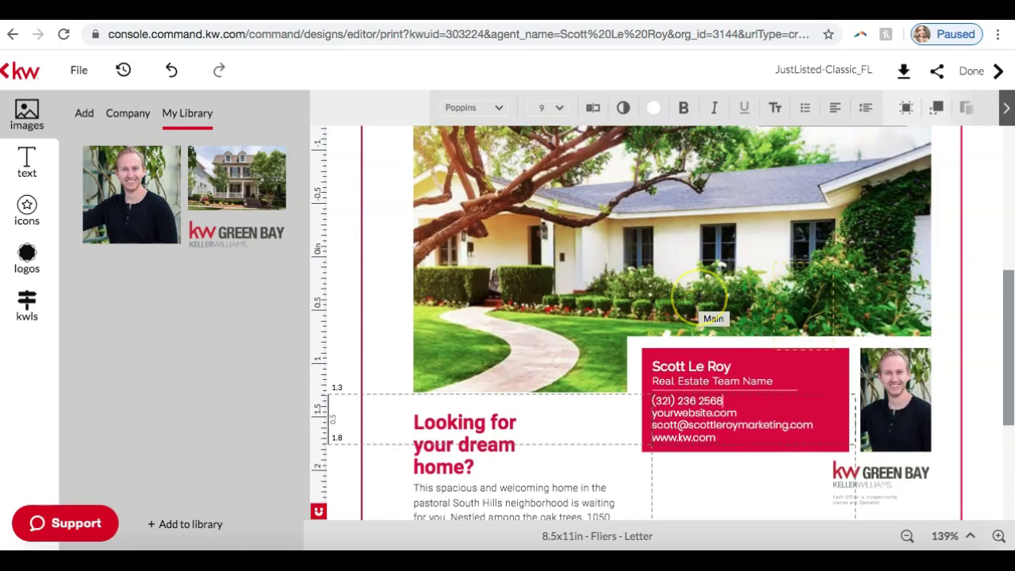
scroll(698, 295, up, 2)
scroll(698, 295, down, 7)
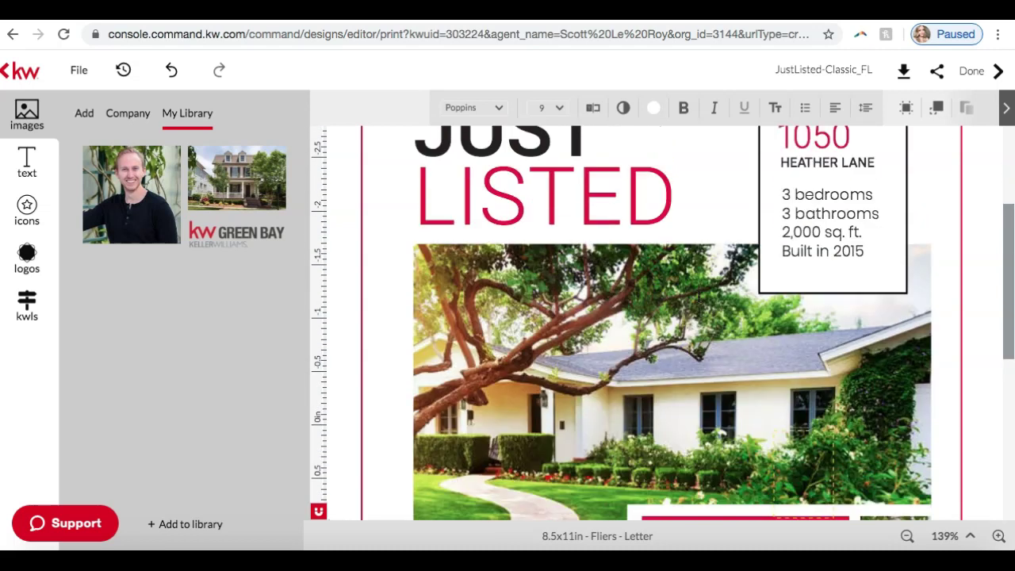
click(909, 536)
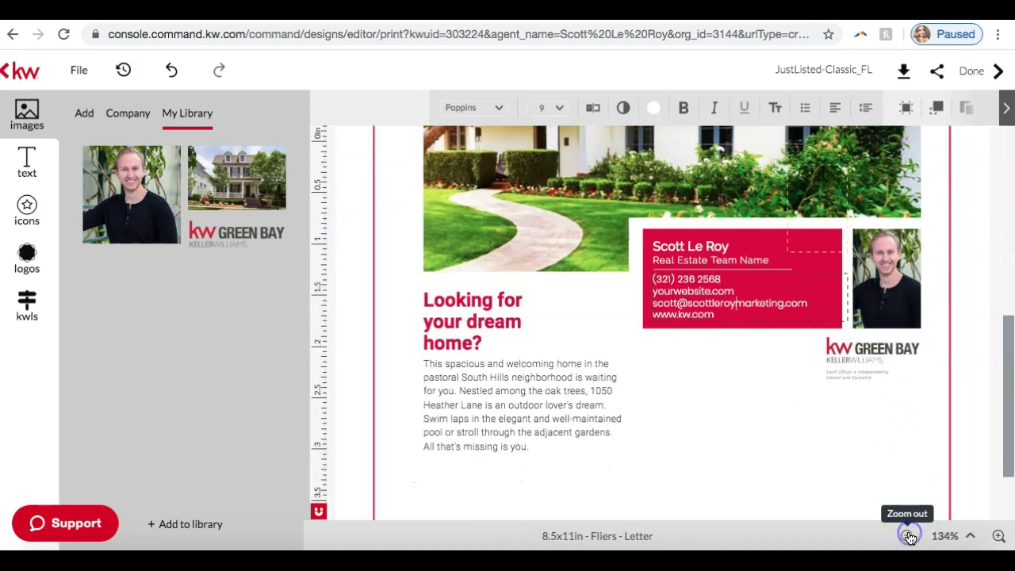
click(909, 536)
Select the property details text box and scroll through the flier.
scroll(853, 451, up, 10)
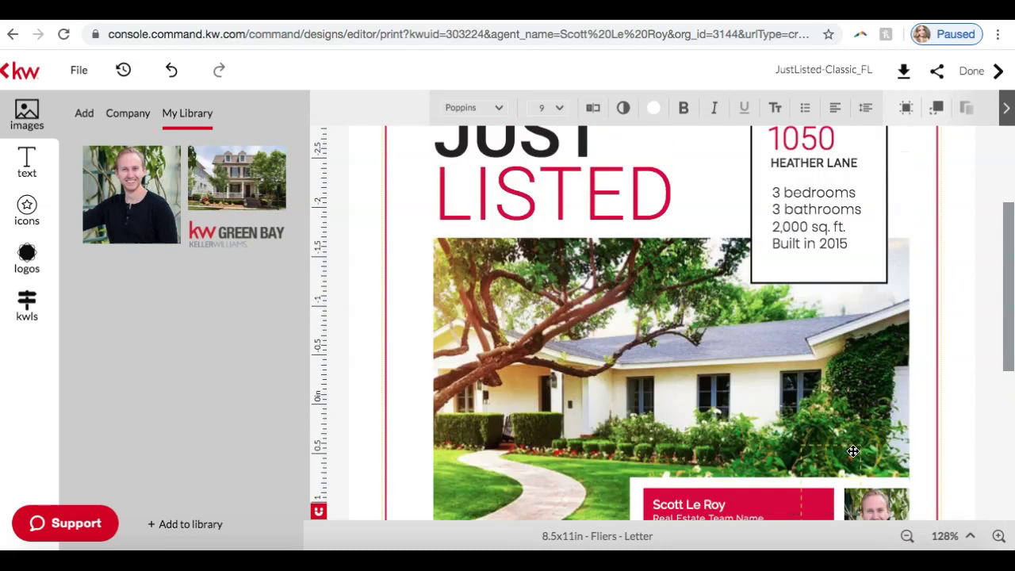
click(861, 125)
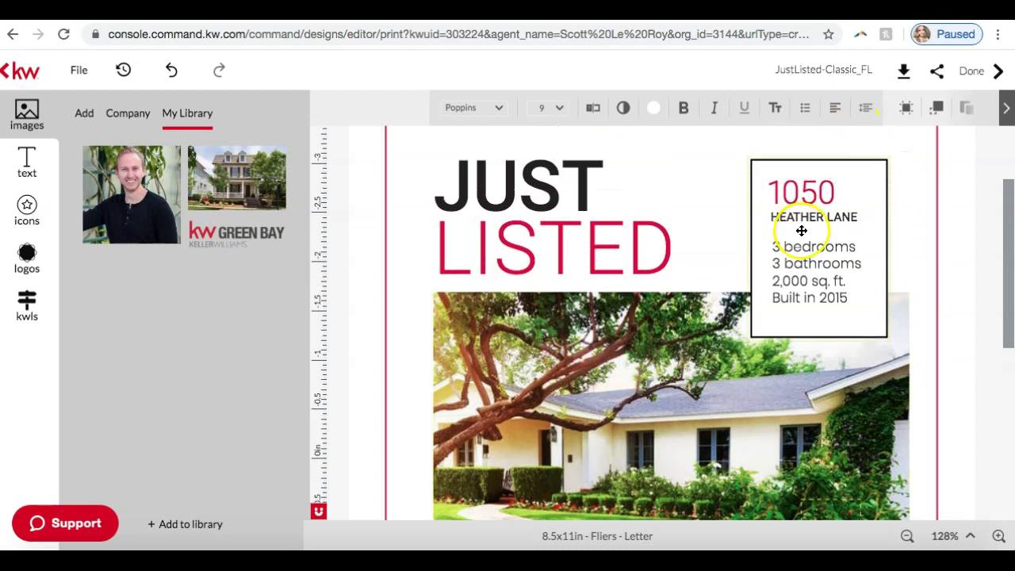
click(796, 306)
scroll(796, 306, down, 3)
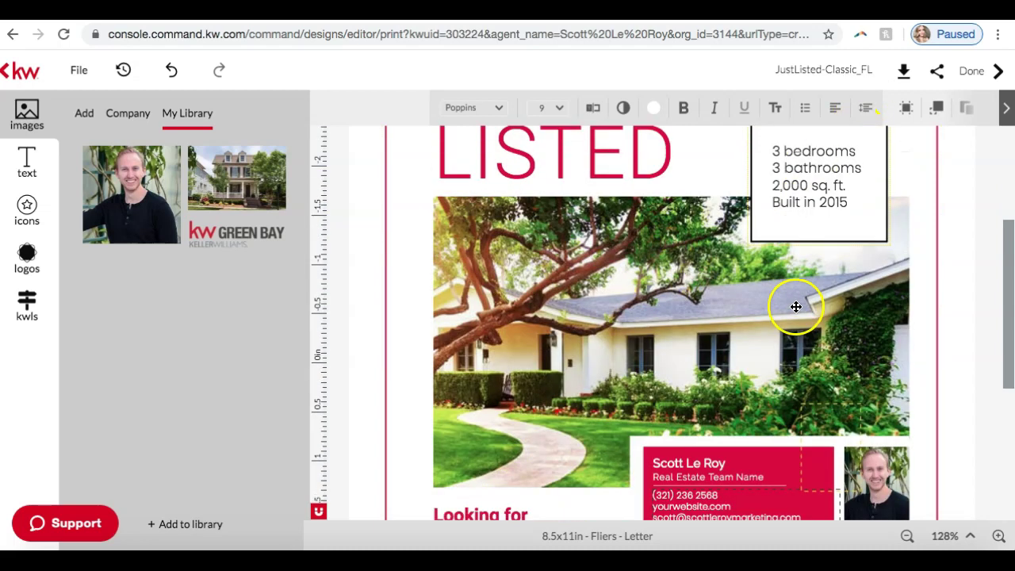
scroll(800, 214, down, 4)
scroll(807, 218, down, 1)
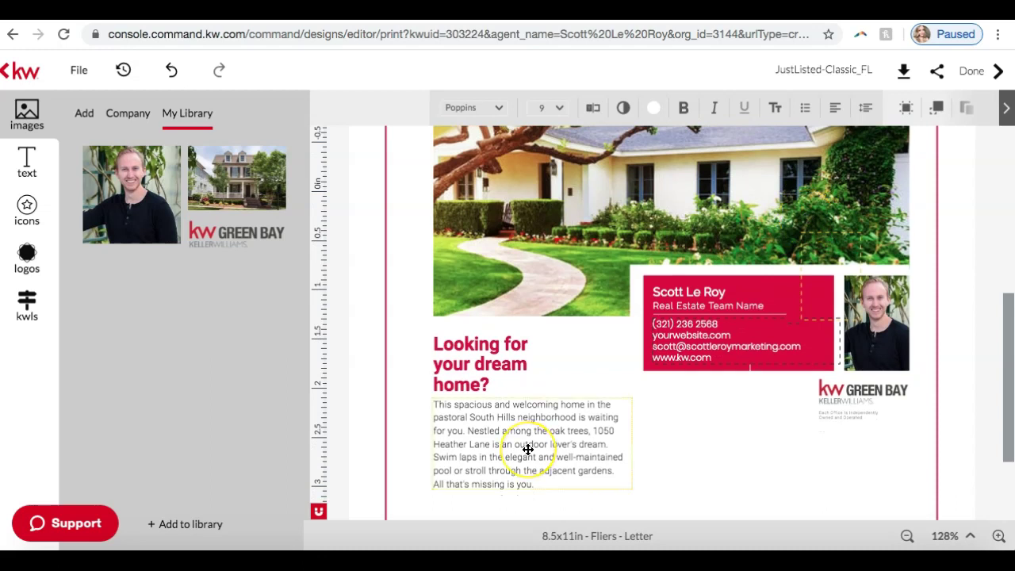
scroll(528, 450, down, 3)
scroll(528, 450, up, 2)
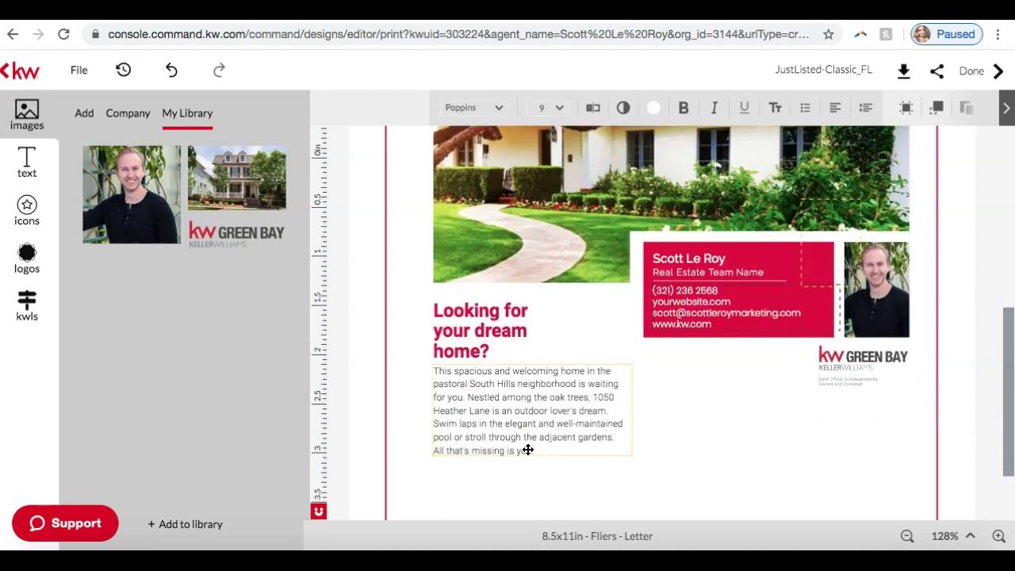
Search KW listings by address for nashville, tn and scroll the results.
click(21, 301)
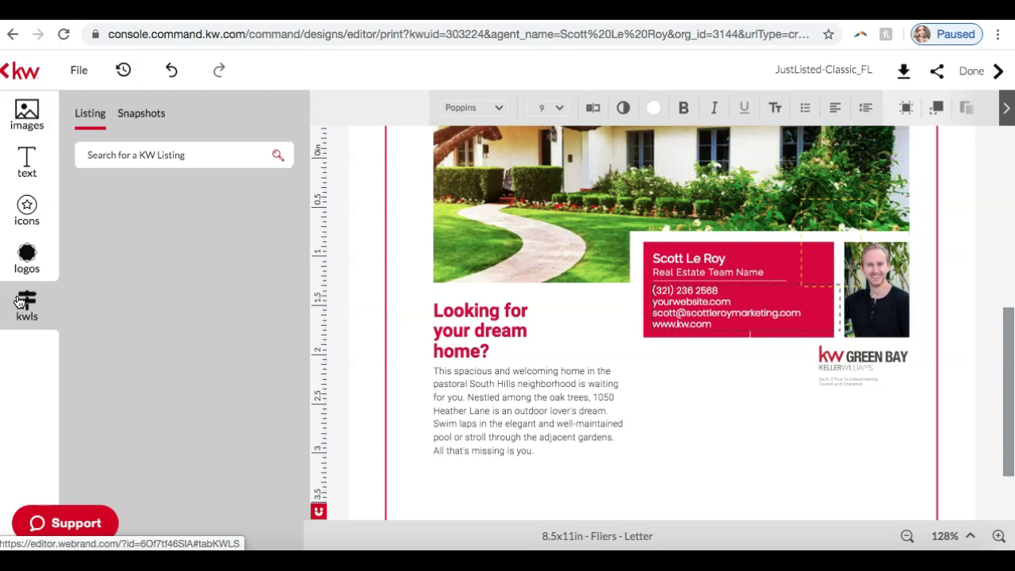
click(146, 156)
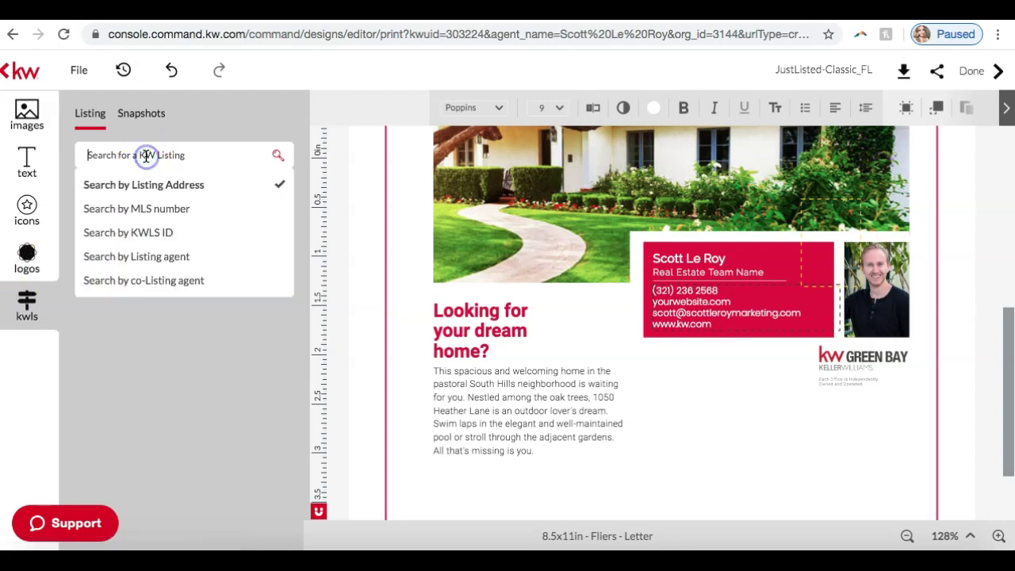
click(147, 186)
click(121, 155)
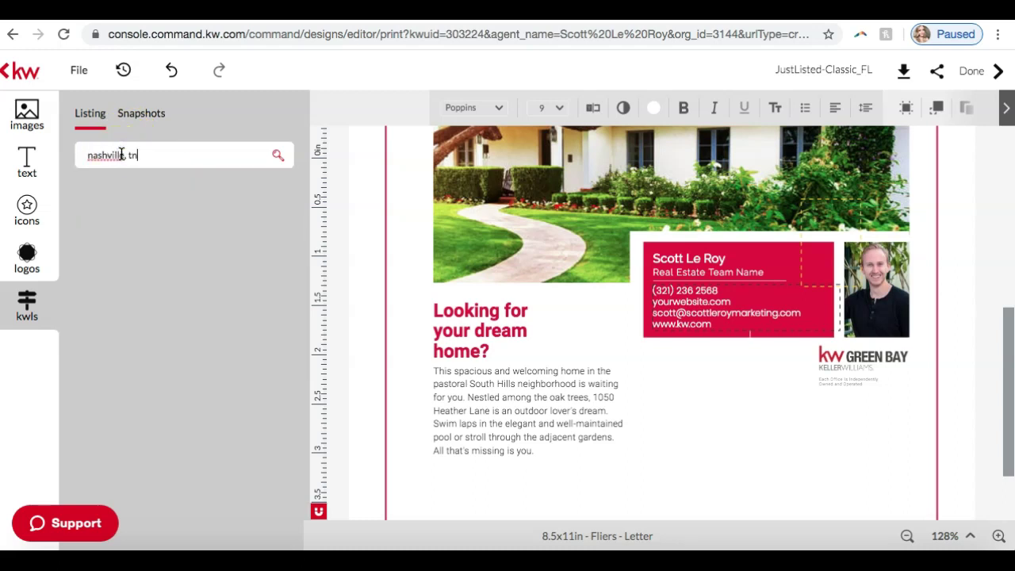
key(Return)
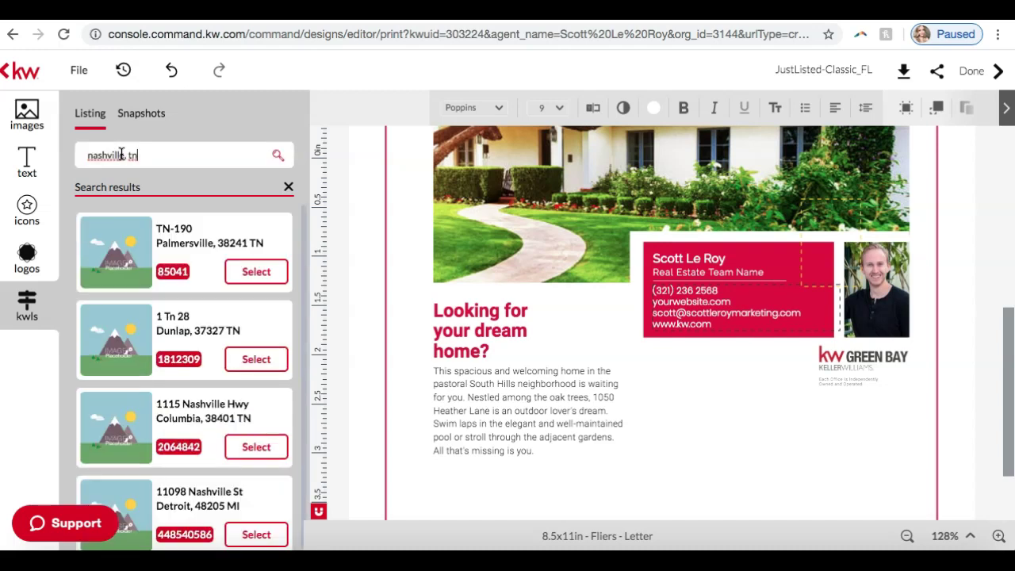
scroll(203, 295, down, 3)
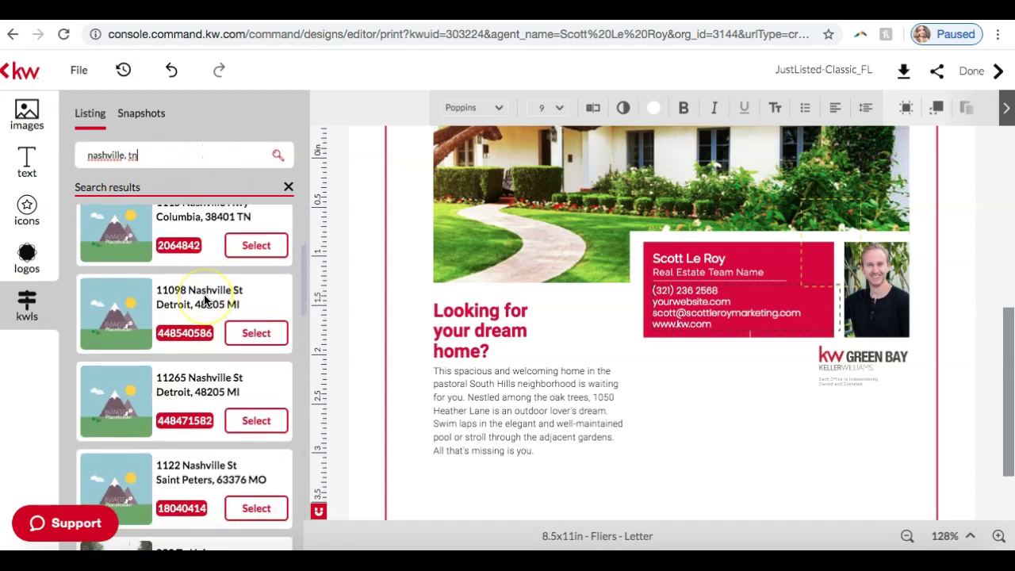
scroll(203, 300, down, 4)
scroll(204, 300, down, 3)
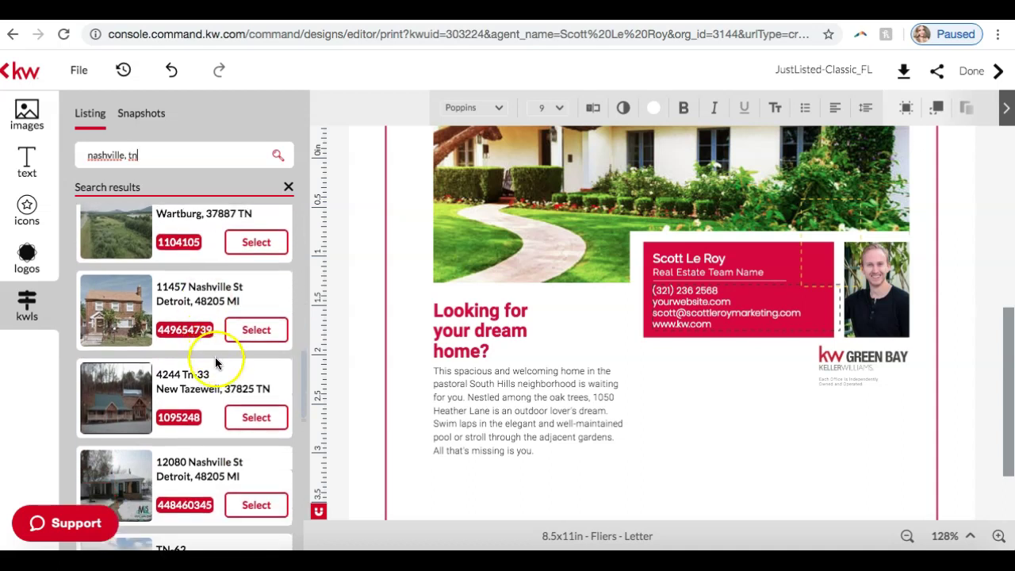
scroll(203, 311, down, 1)
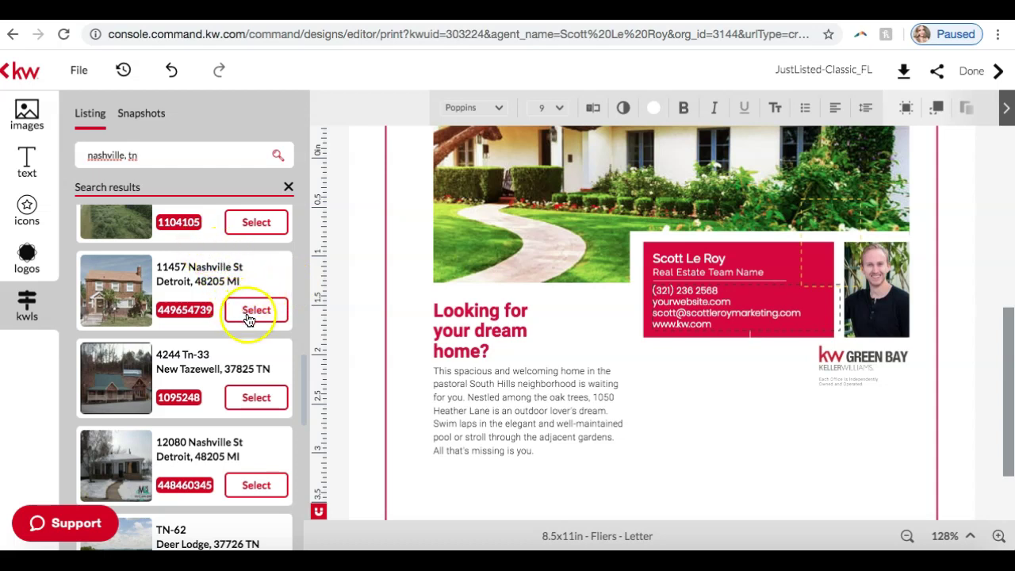
click(253, 310)
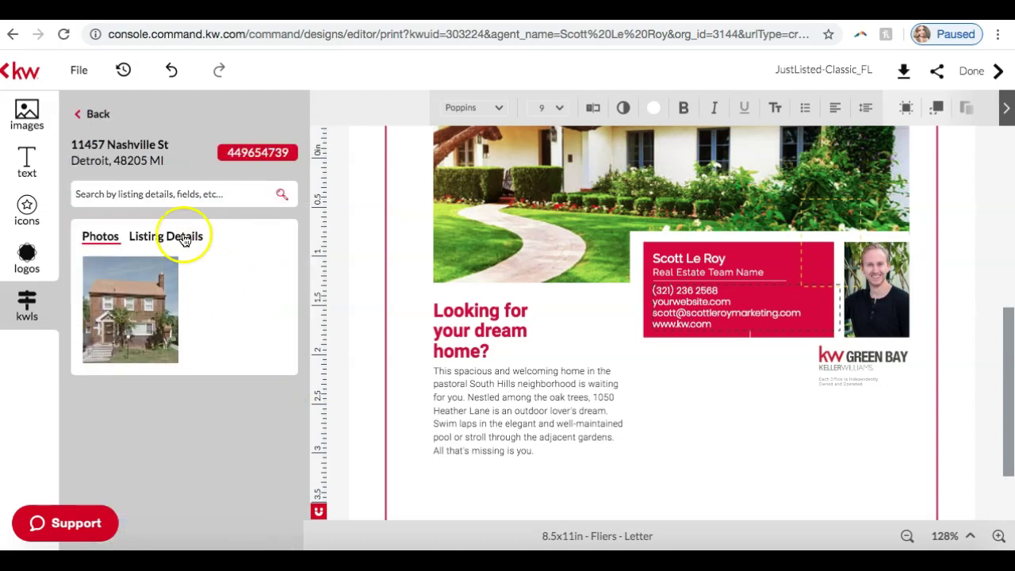
click(177, 235)
scroll(170, 329, down, 7)
scroll(172, 329, down, 5)
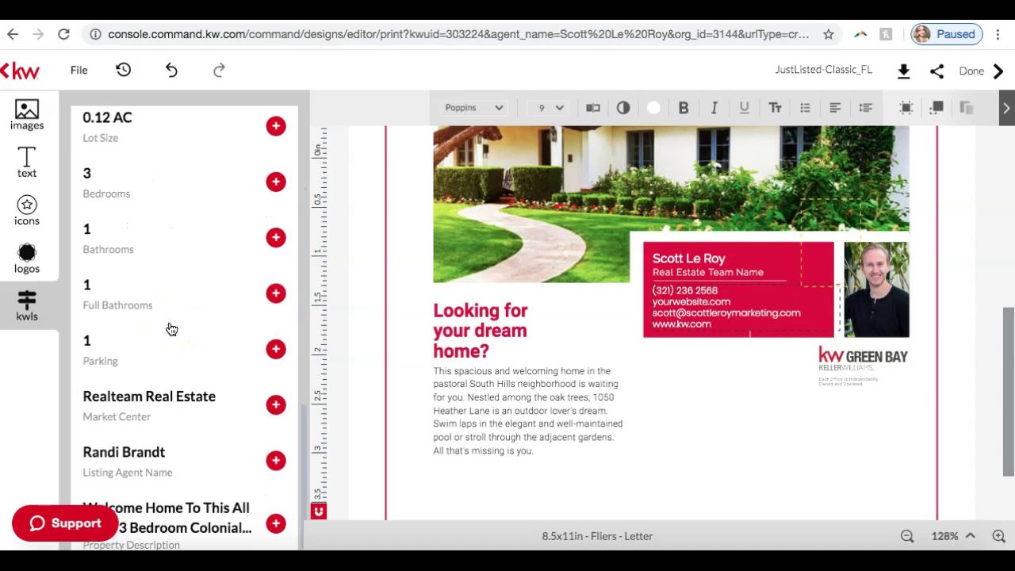
scroll(170, 328, up, 12)
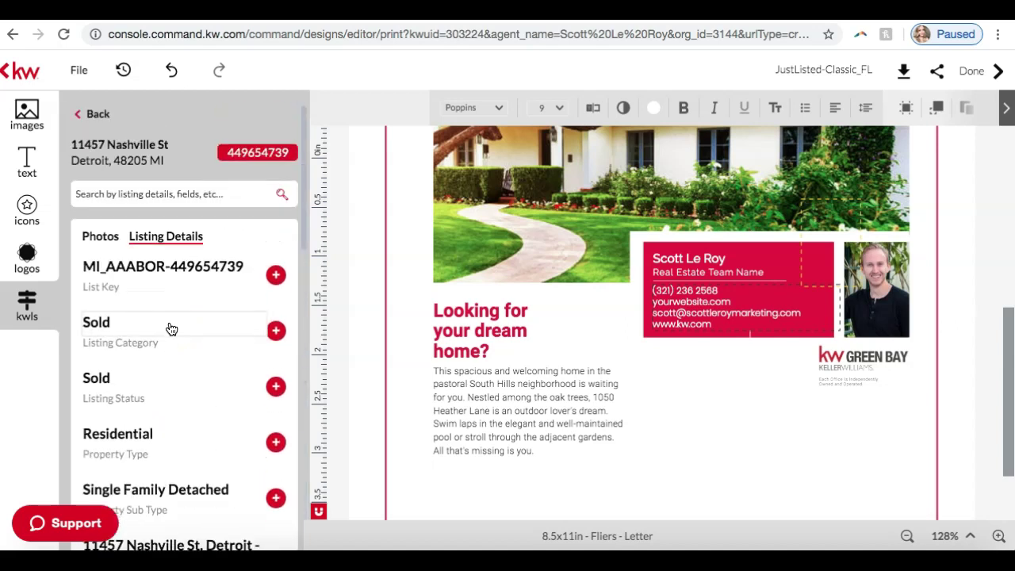
click(170, 246)
click(98, 233)
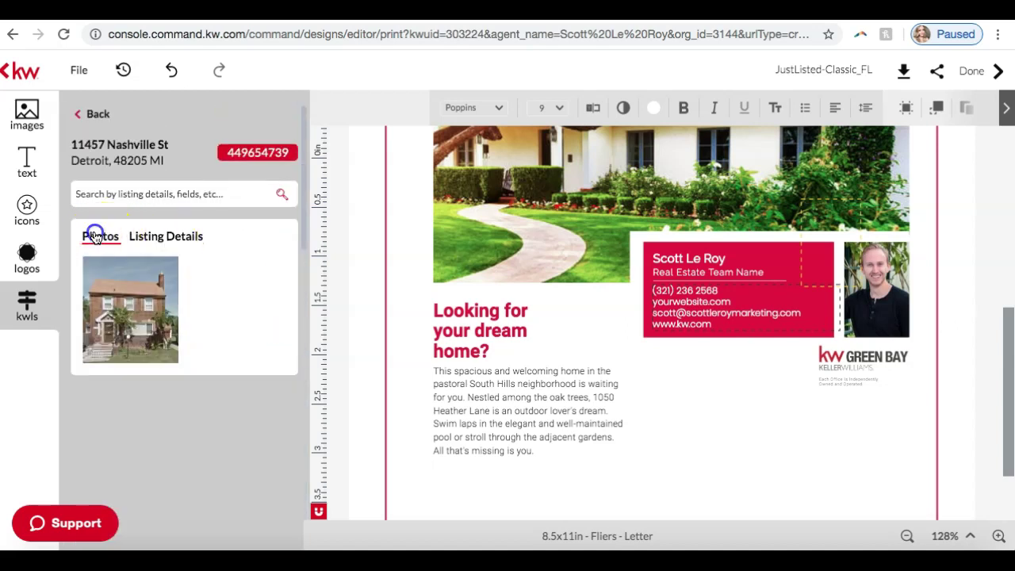
scroll(442, 317, up, 3)
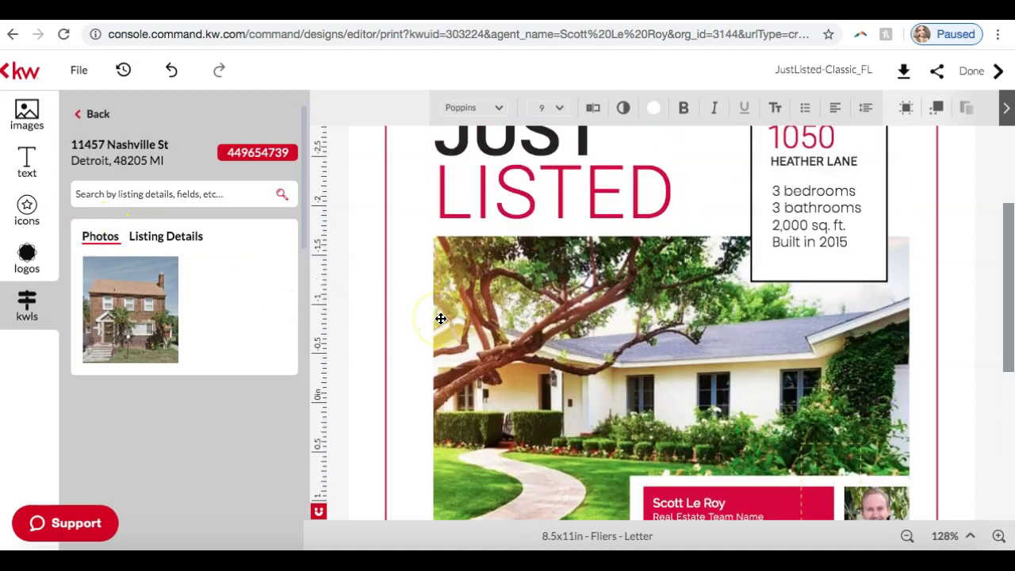
Switch the listing search to listing agent and search for 'amb'.
click(95, 114)
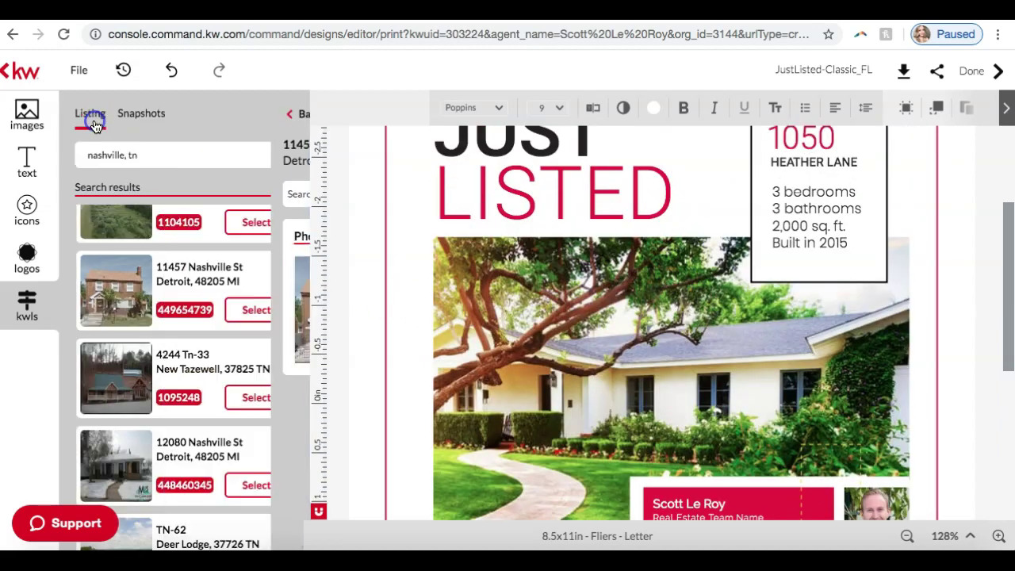
click(234, 156)
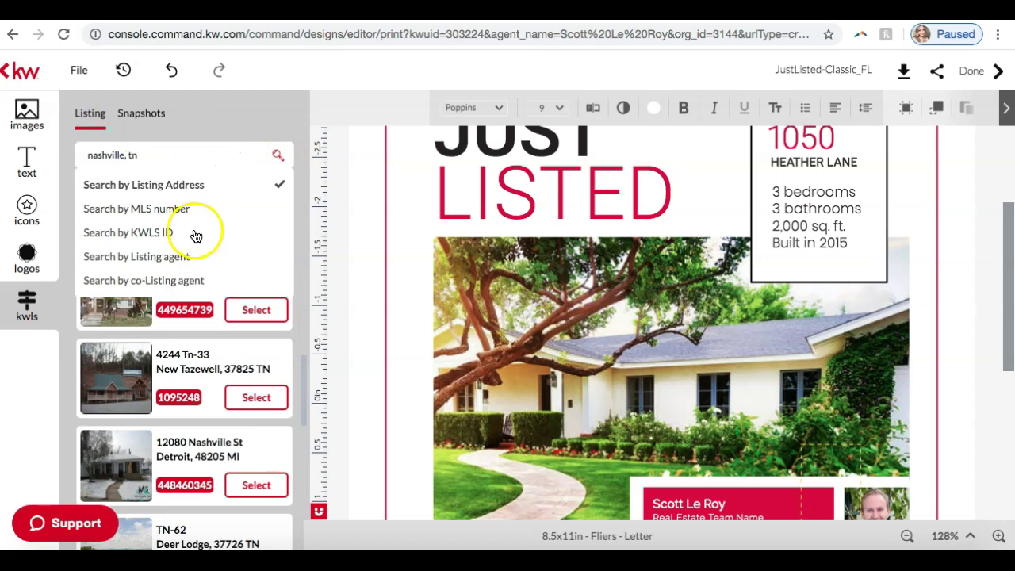
click(182, 256)
click(202, 156)
double_click(203, 156)
click(202, 156)
key(ctrl+a)
text(amb)
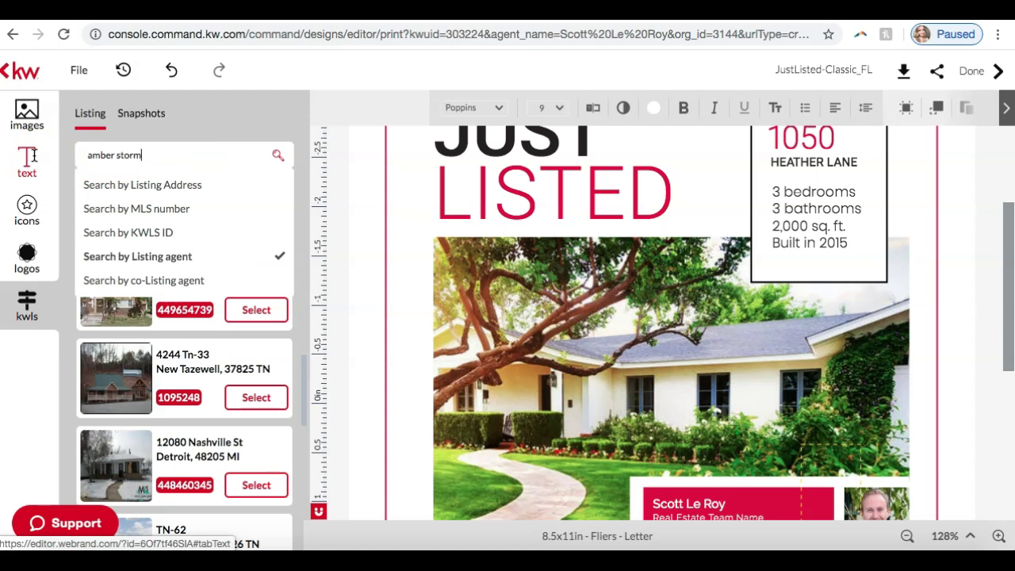
key(Return)
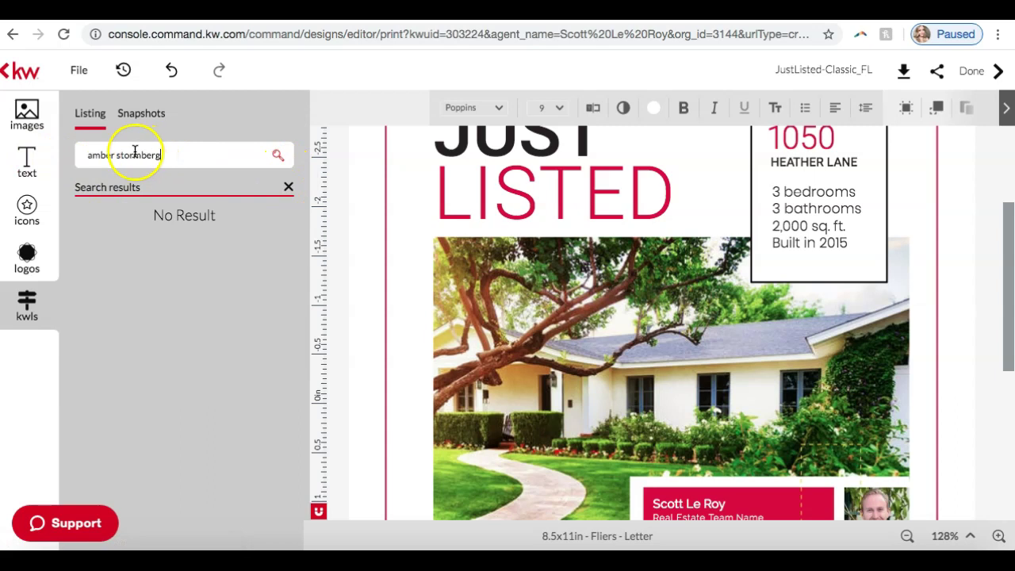
Keep the listing-agent search type and clear the agent name from the search box.
click(100, 155)
click(90, 154)
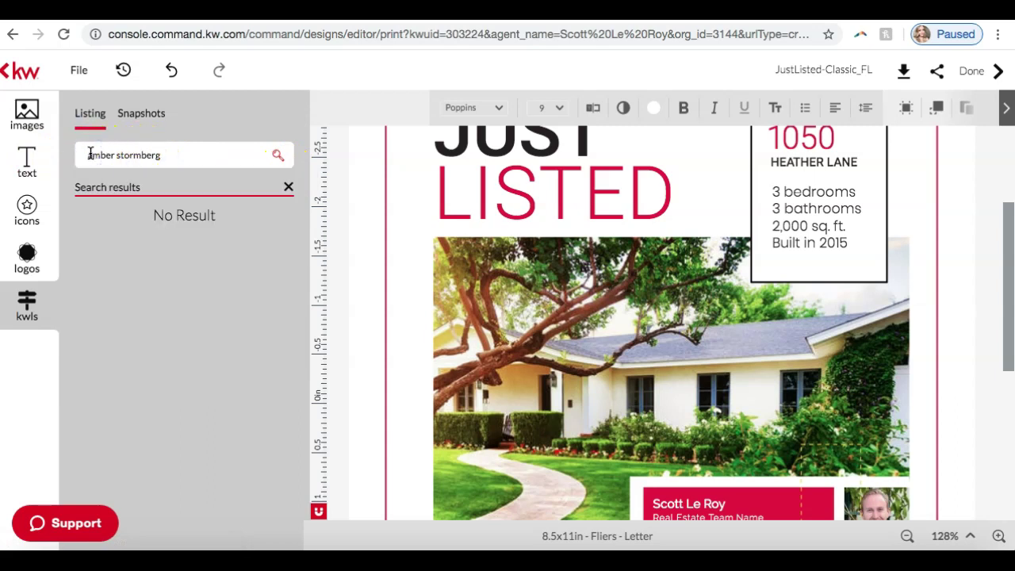
click(199, 155)
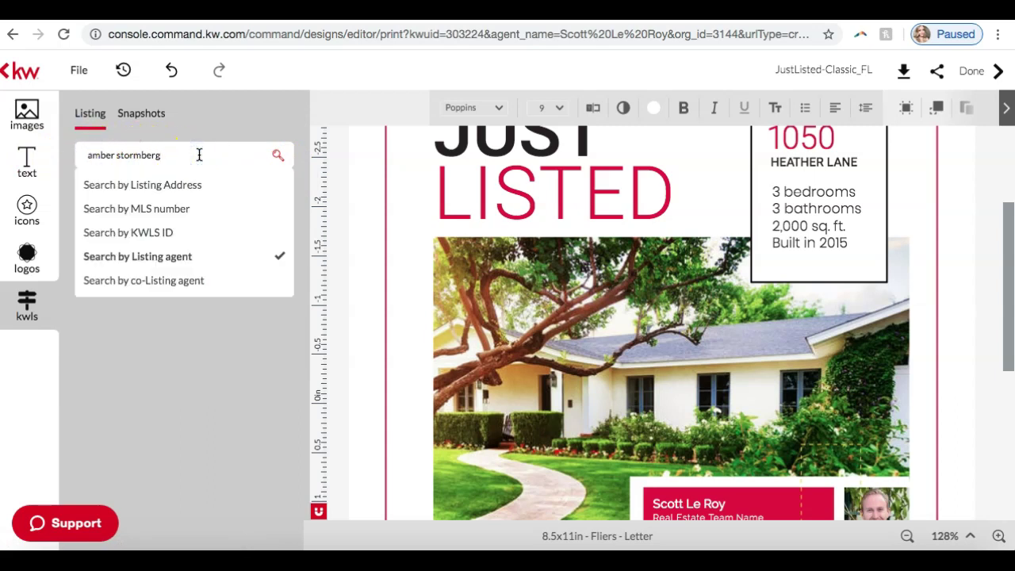
click(188, 260)
click(178, 157)
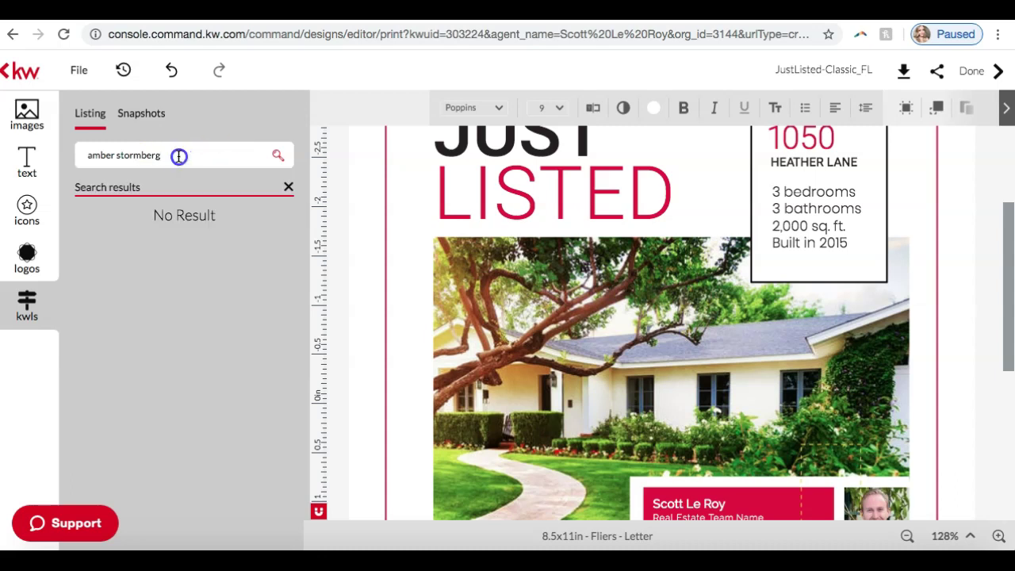
drag(179, 157, 64, 154)
key(BackSpace)
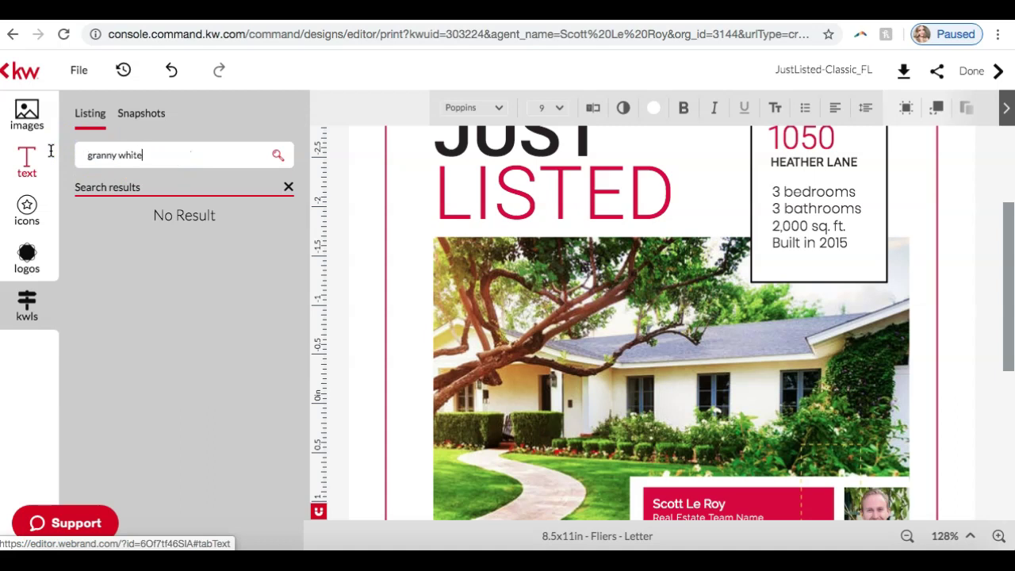
Switch back to address search, run the granny white, nashville query and scroll the results.
click(157, 156)
click(160, 190)
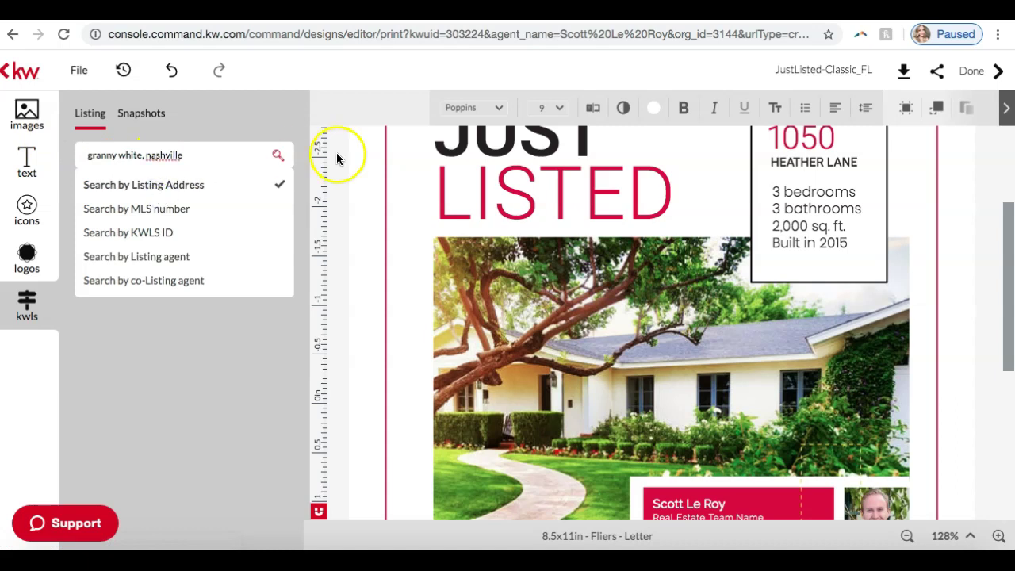
click(208, 154)
key(Return)
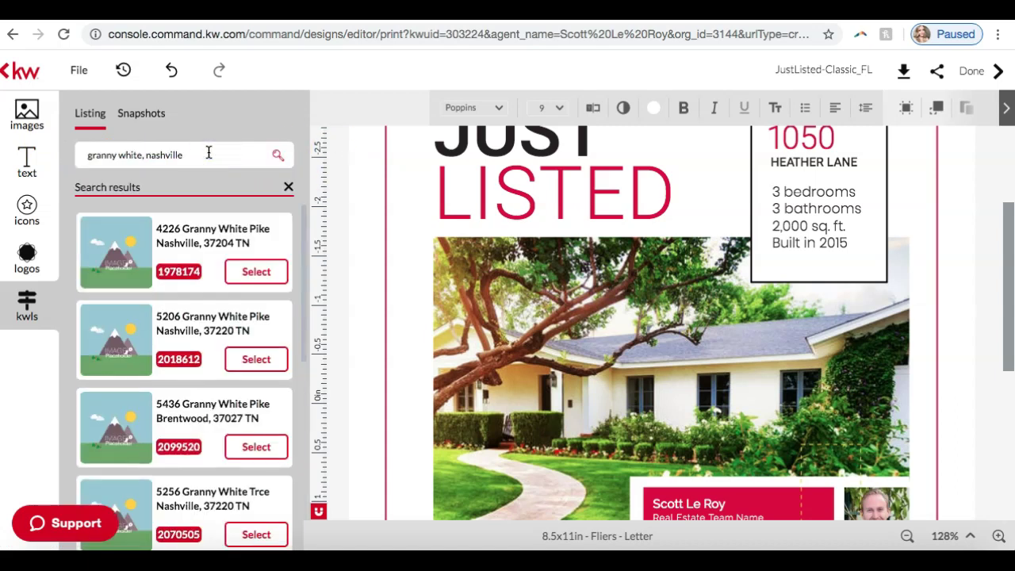
scroll(202, 237, down, 7)
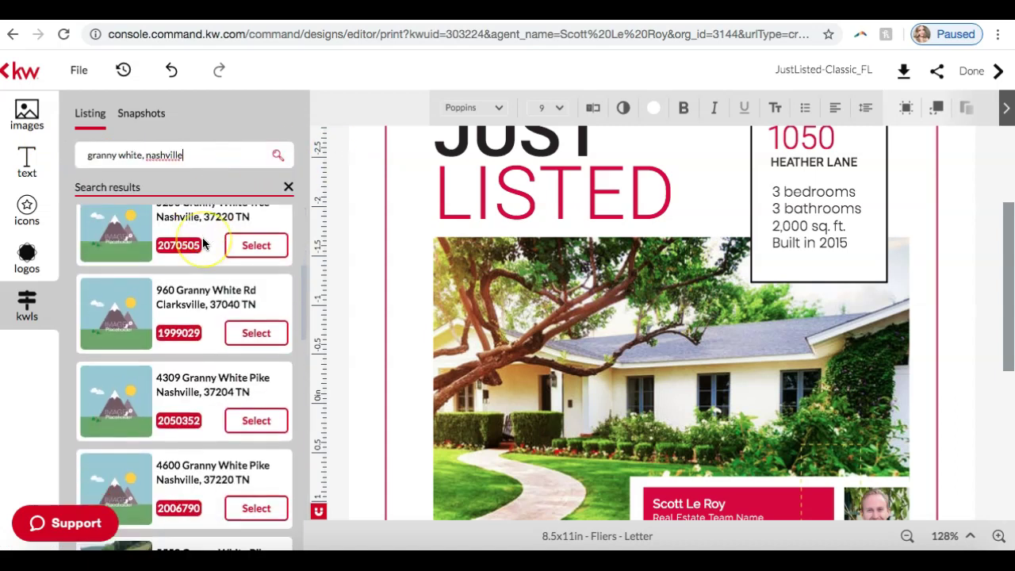
scroll(203, 237, down, 2)
scroll(189, 344, down, 1)
scroll(189, 349, down, 1)
scroll(189, 344, up, 1)
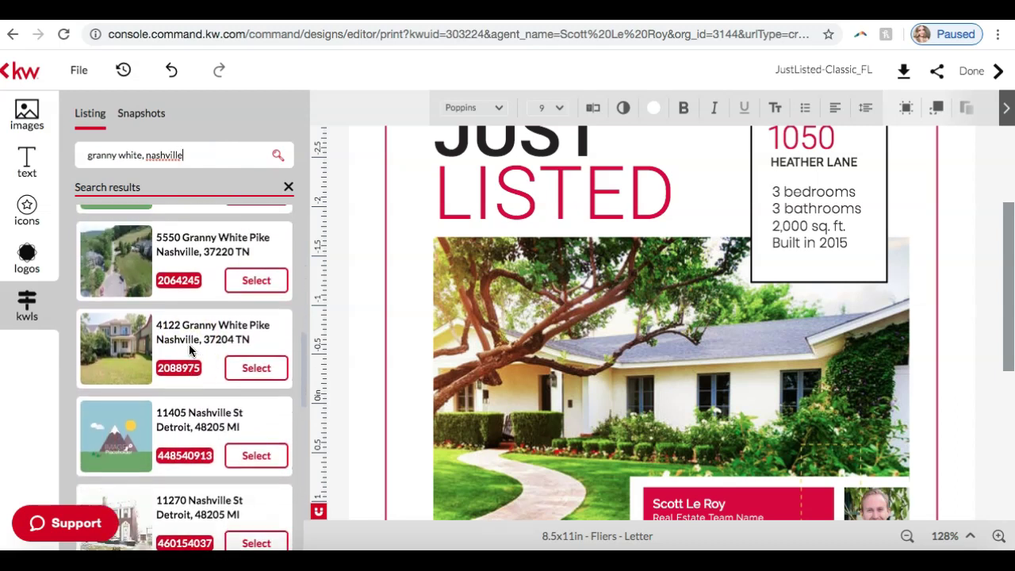
click(270, 371)
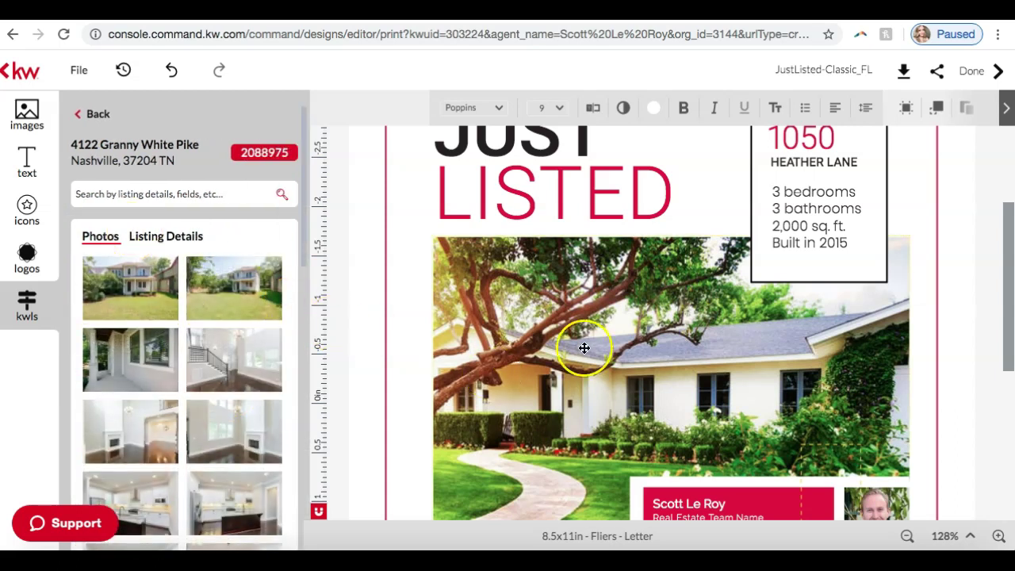
scroll(611, 350, down, 1)
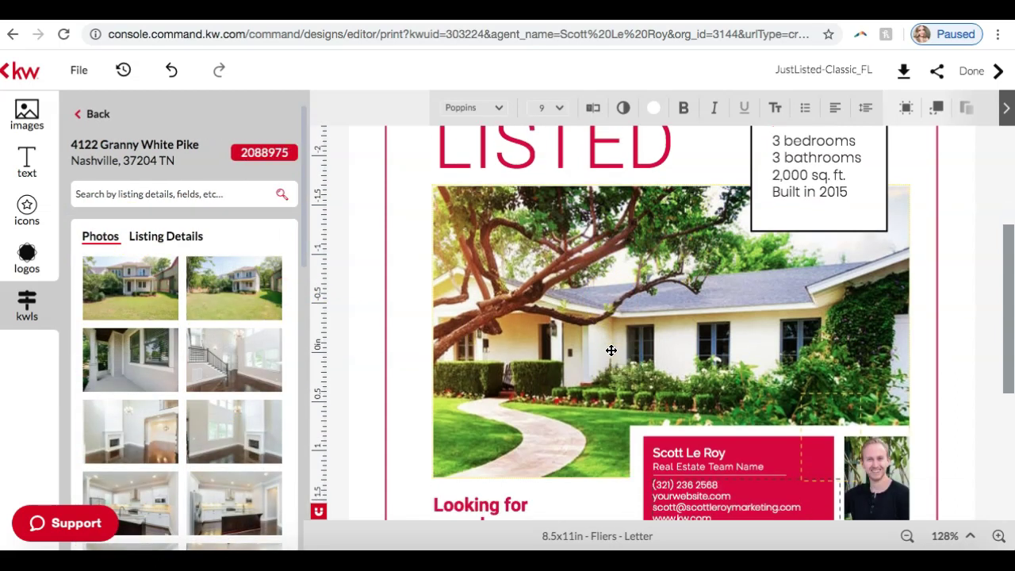
click(575, 326)
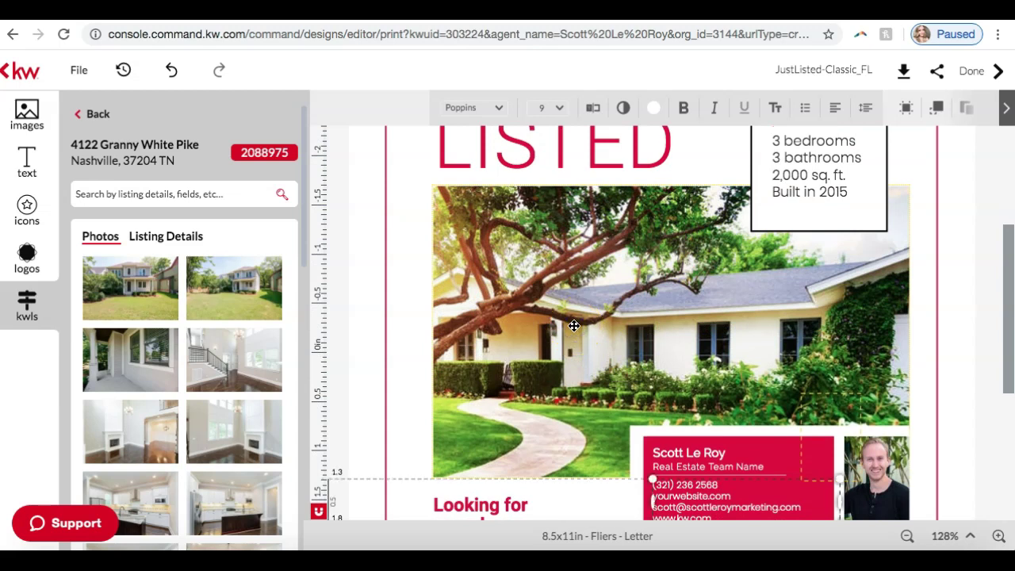
click(648, 313)
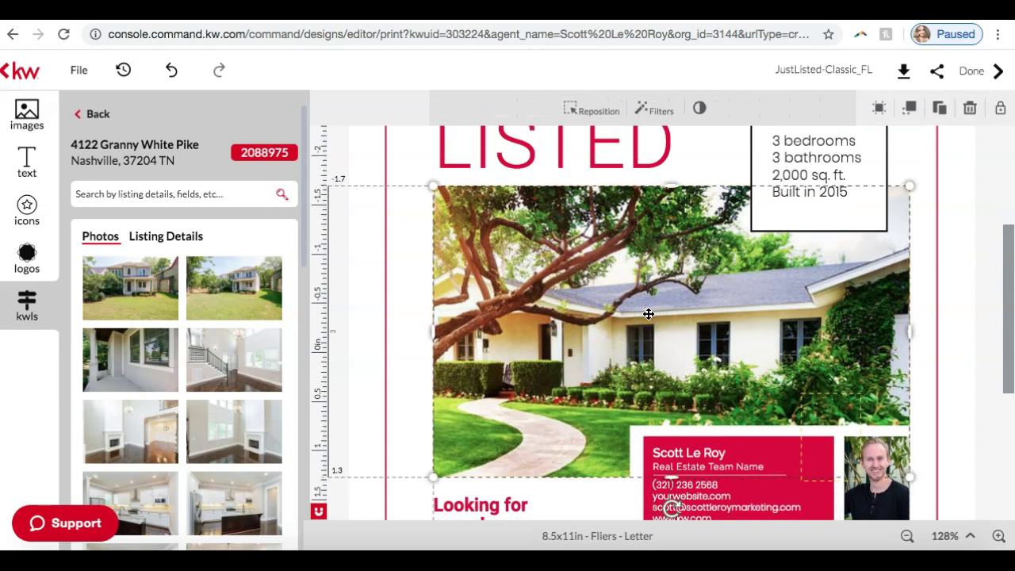
mouse_move(143, 272)
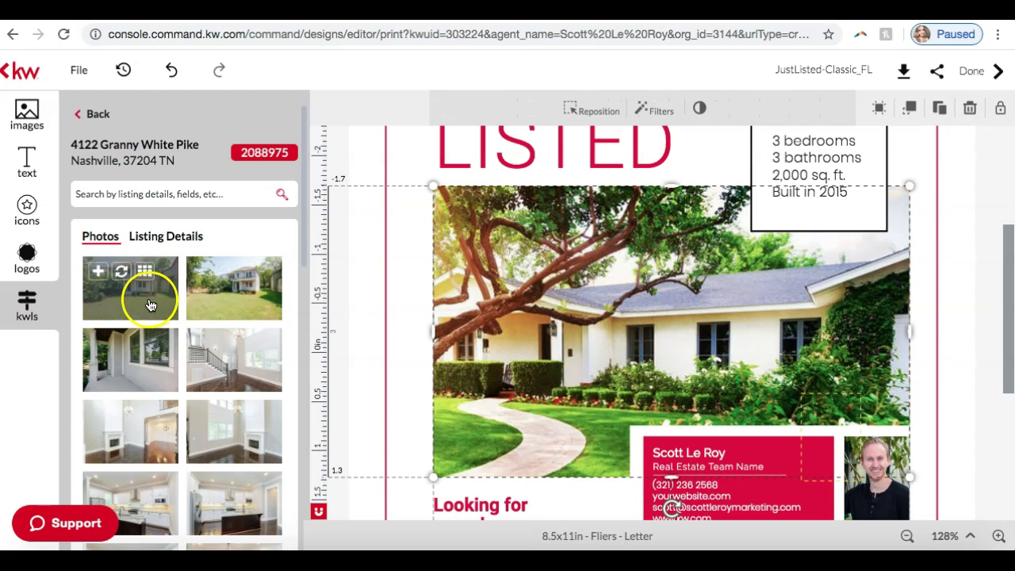
click(122, 276)
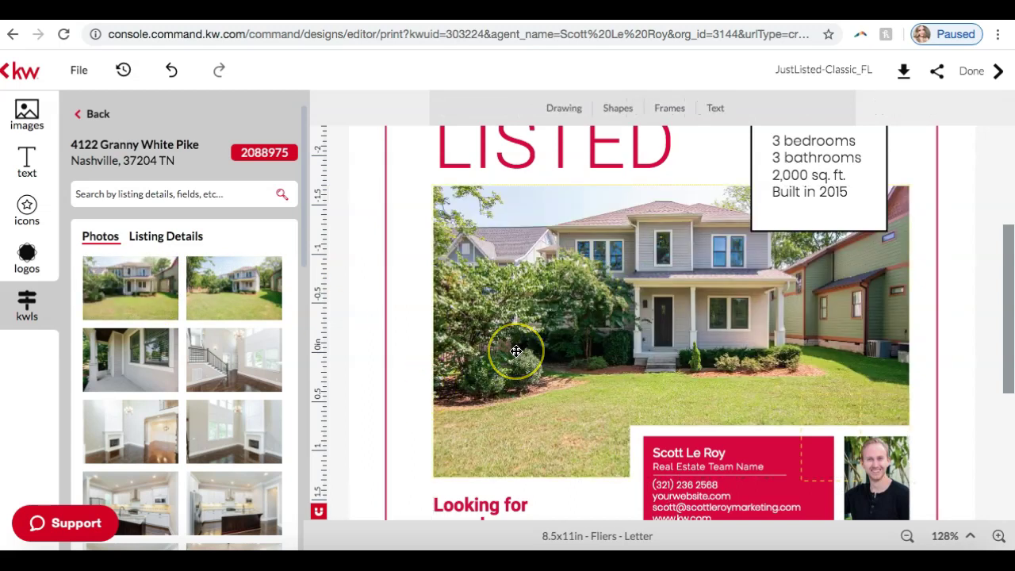
scroll(517, 351, up, 3)
scroll(516, 351, down, 5)
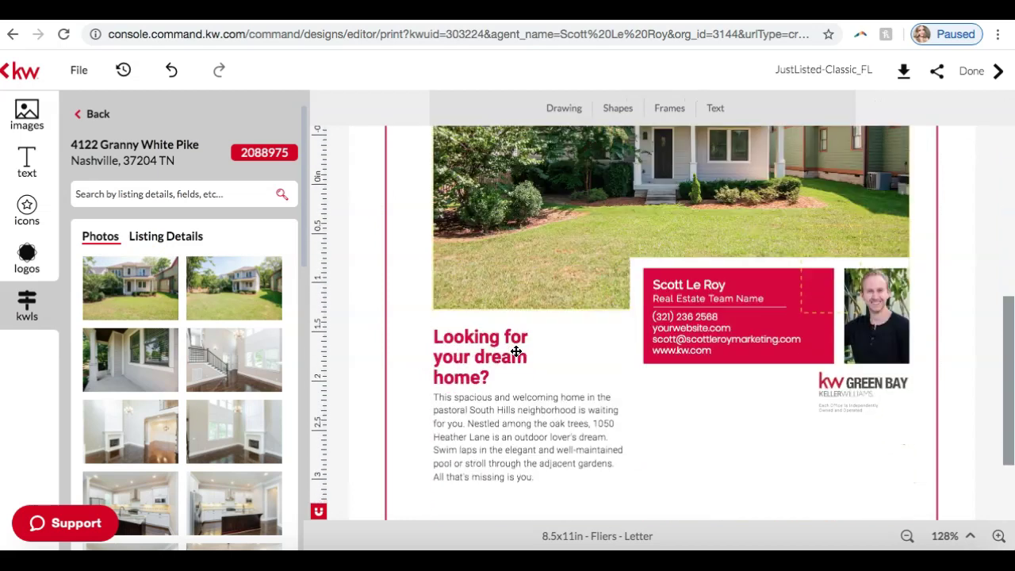
scroll(516, 351, down, 1)
Insert the property description from Listing Details, then delete the oversized box it creates.
click(493, 404)
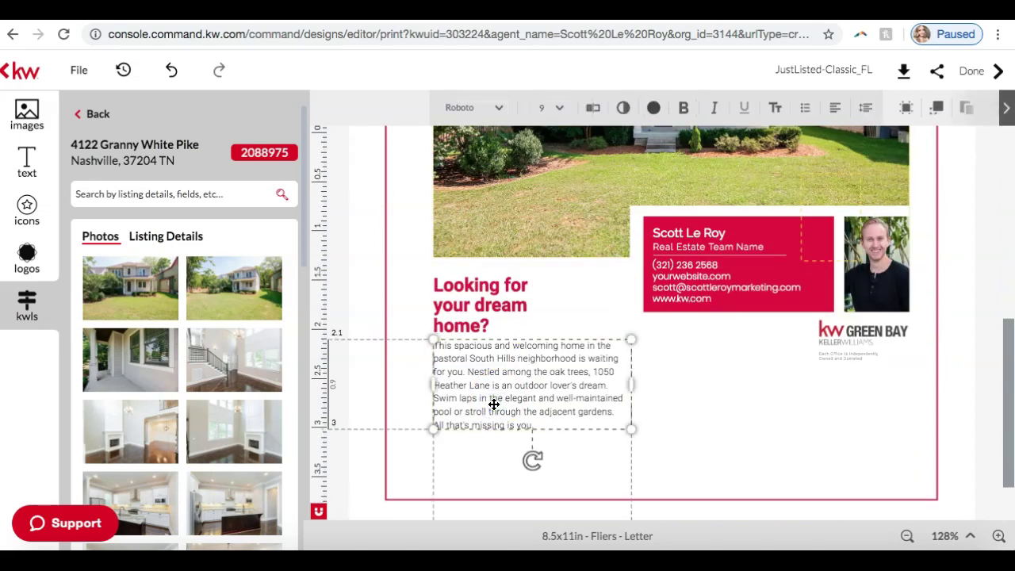
click(169, 238)
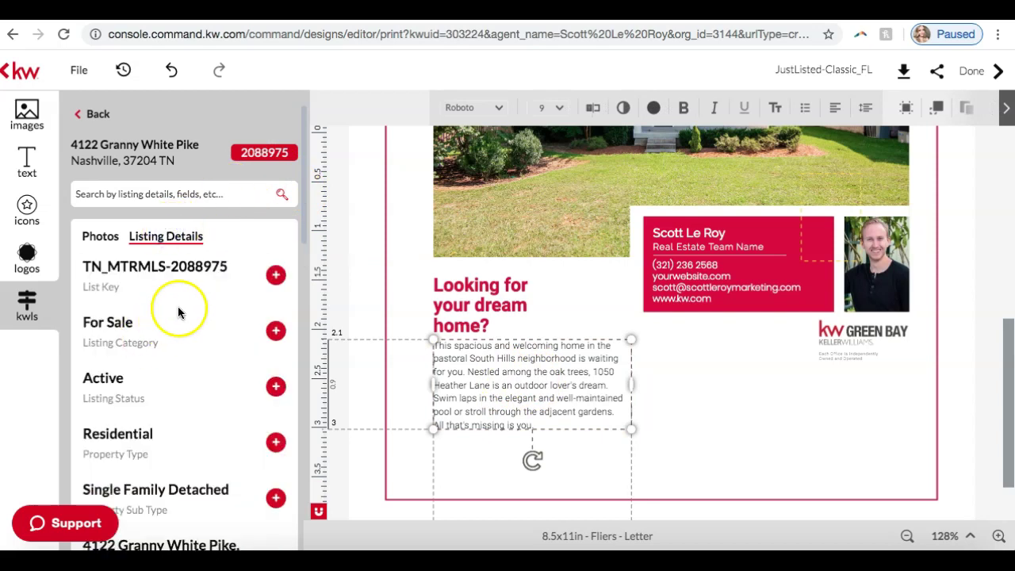
scroll(176, 312, down, 1)
scroll(176, 310, down, 10)
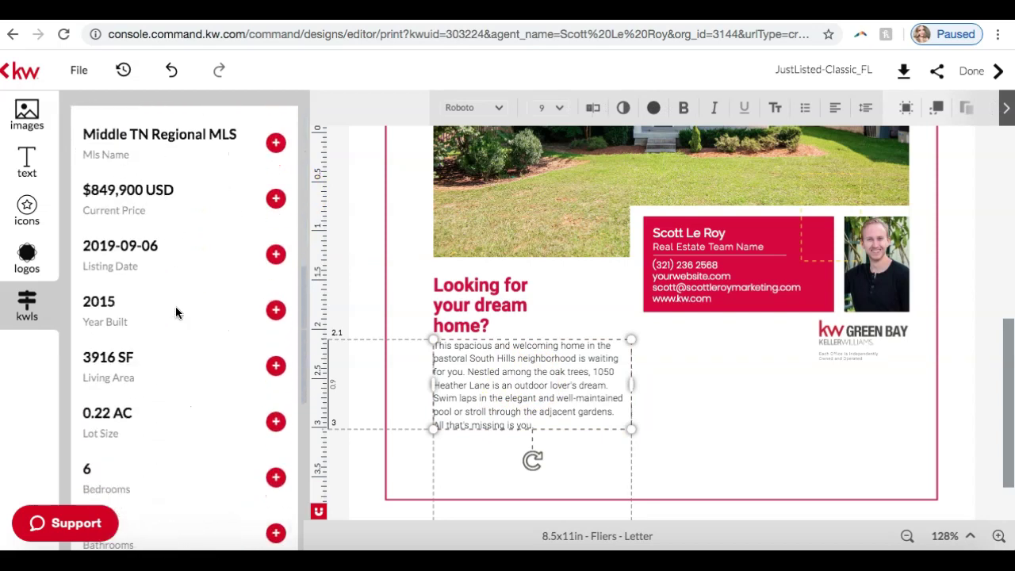
scroll(175, 312, down, 3)
scroll(176, 312, down, 2)
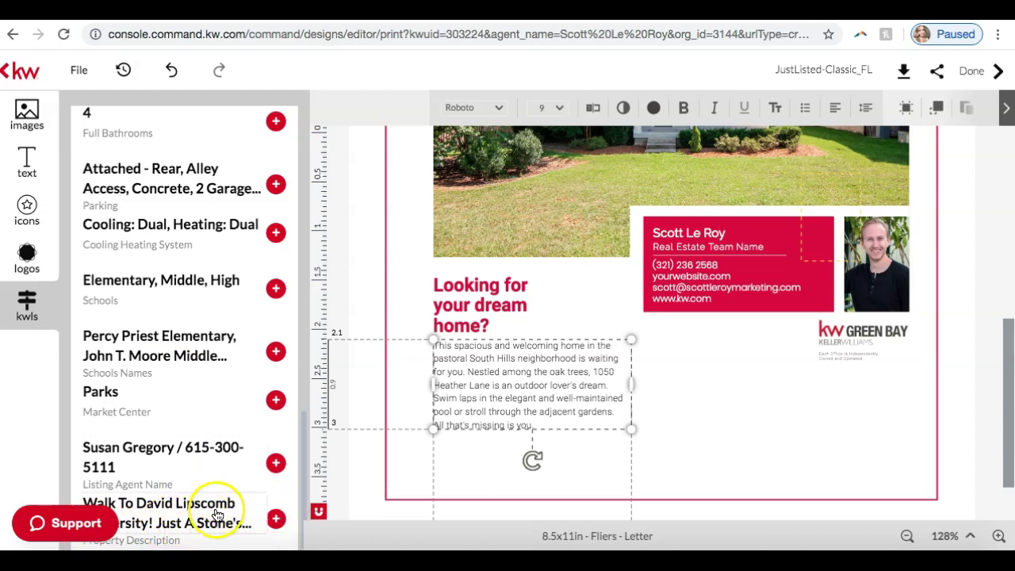
click(228, 524)
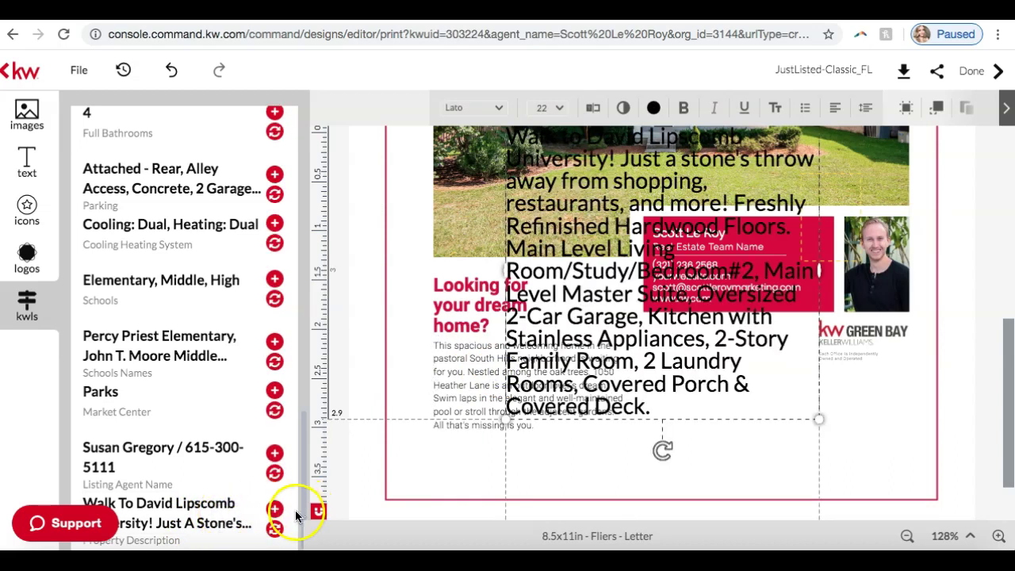
click(721, 277)
key(Delete)
Refill the existing paragraph with the 'Walk to David Lipscomb University!' description and widen its box.
click(413, 414)
click(504, 376)
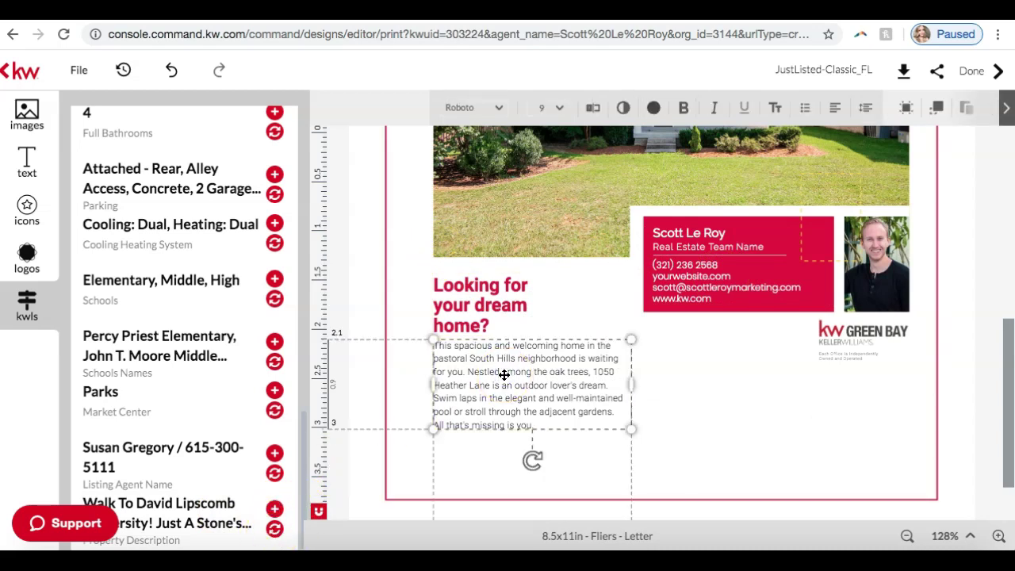
click(275, 530)
click(276, 531)
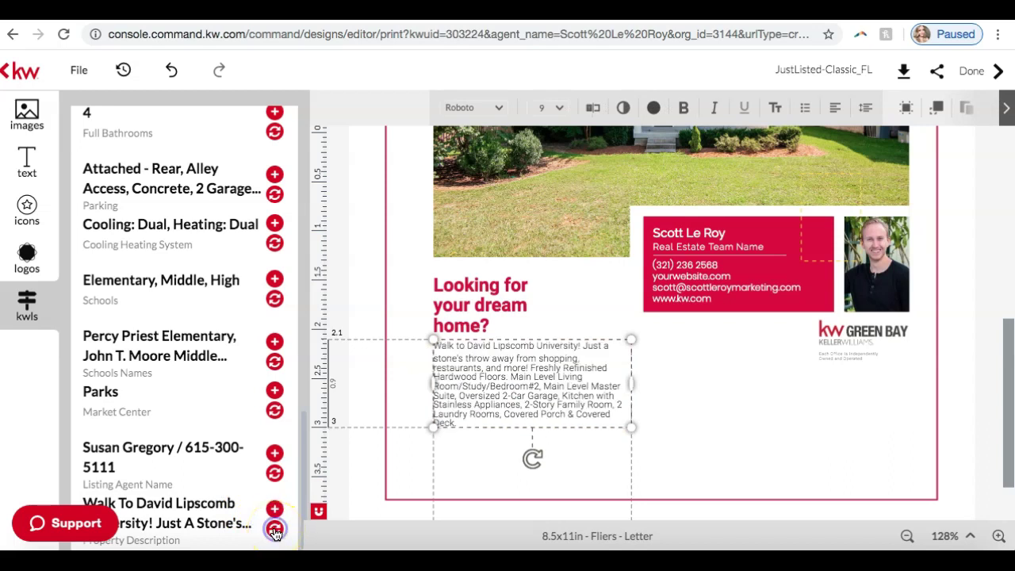
drag(630, 425, 681, 449)
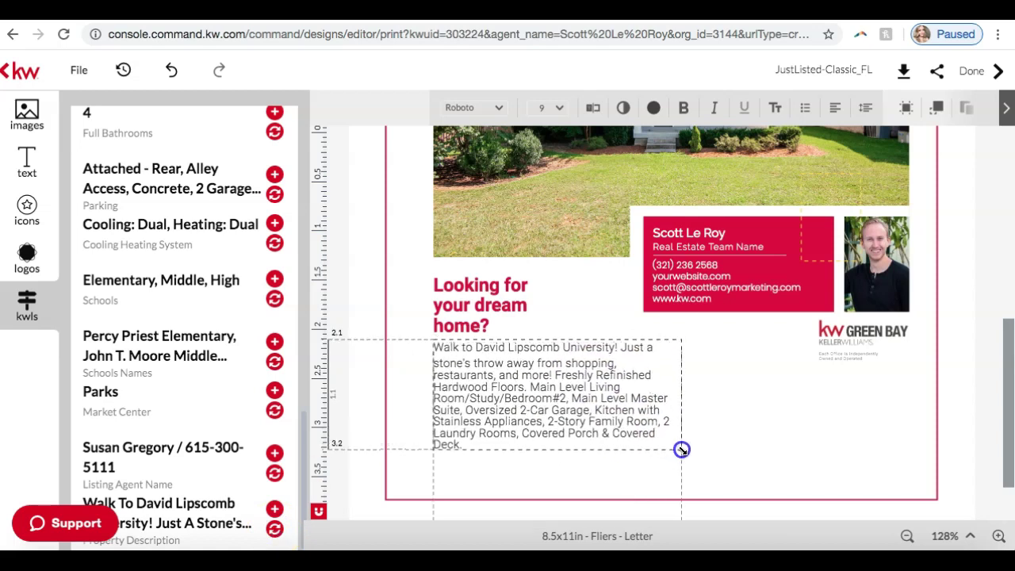
click(725, 426)
click(598, 412)
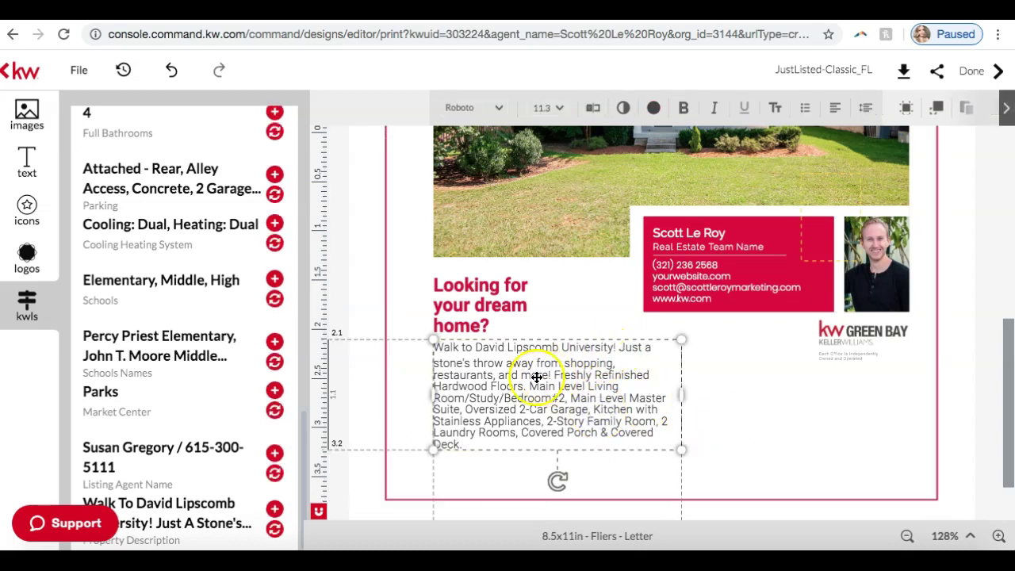
click(794, 413)
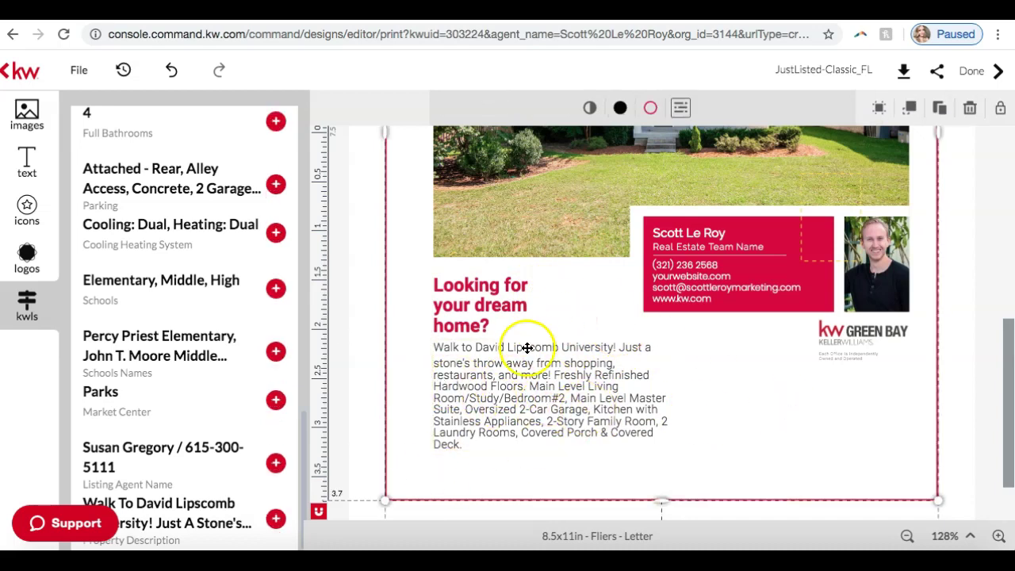
scroll(515, 413, up, 10)
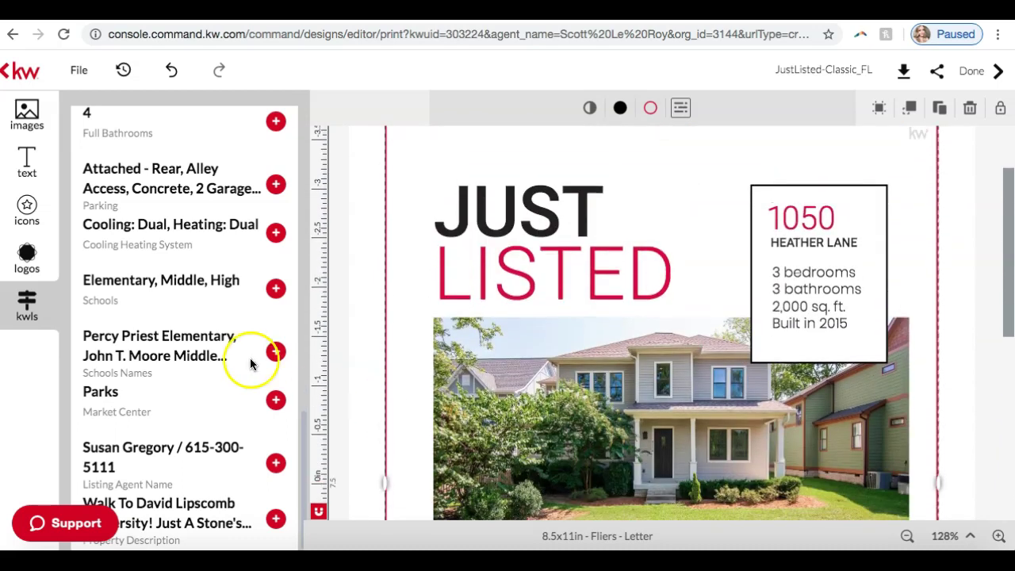
Edit the property facts to 6 bedrooms, 4 bathrooms and 3916 sq. ft., fixing the sq. ft. spacing.
scroll(220, 302, up, 3)
click(796, 224)
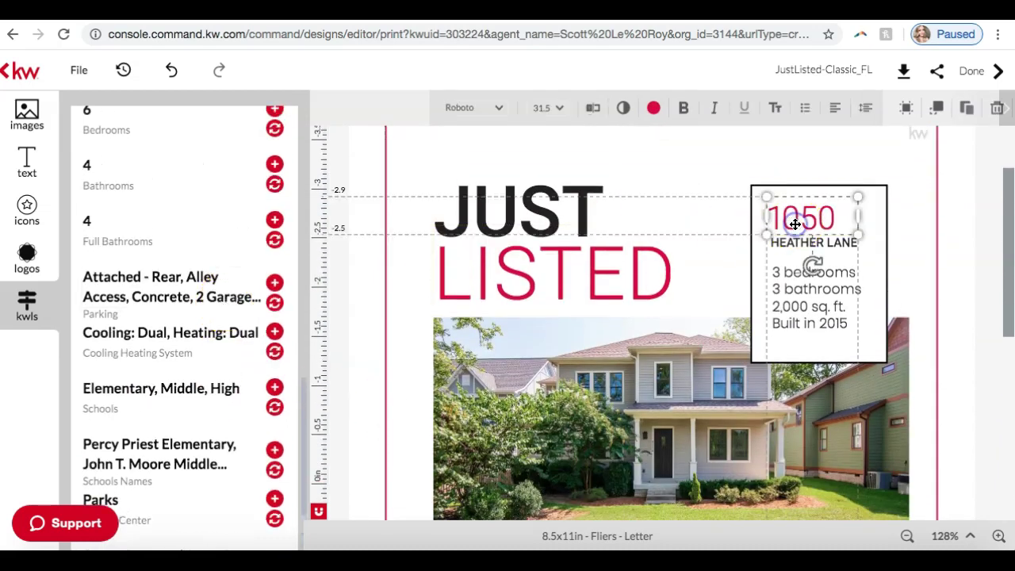
click(804, 290)
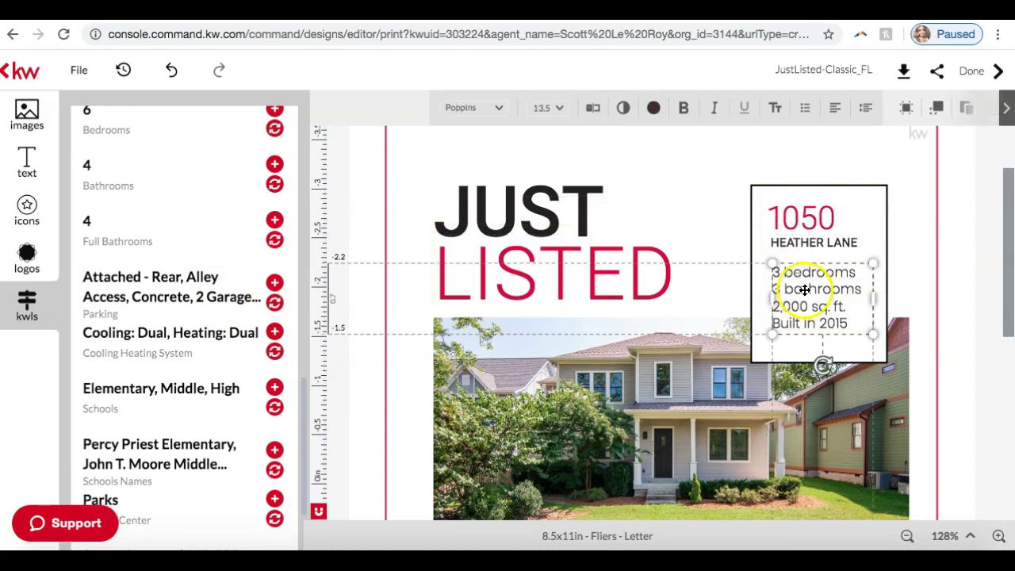
scroll(173, 290, up, 3)
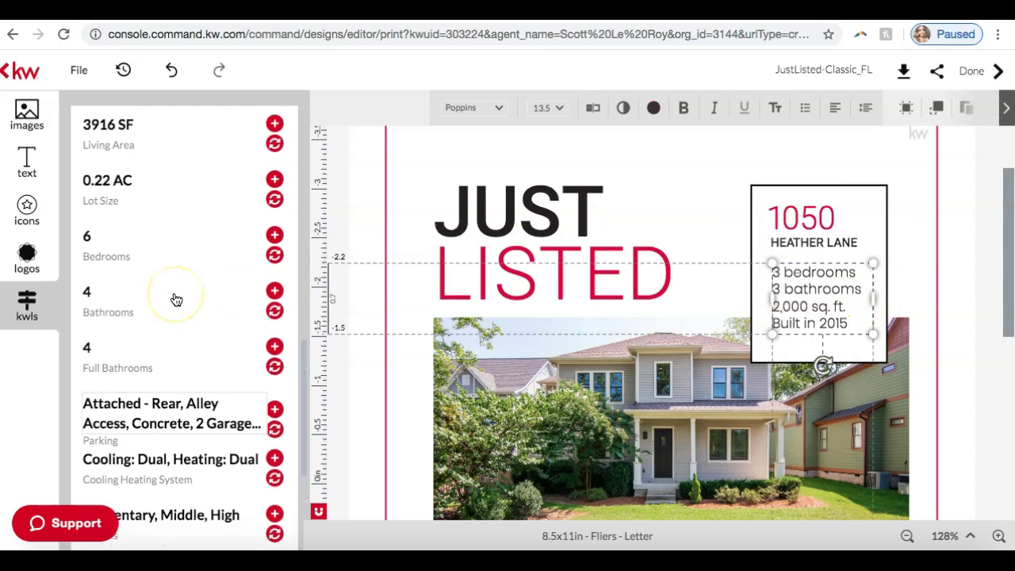
click(788, 300)
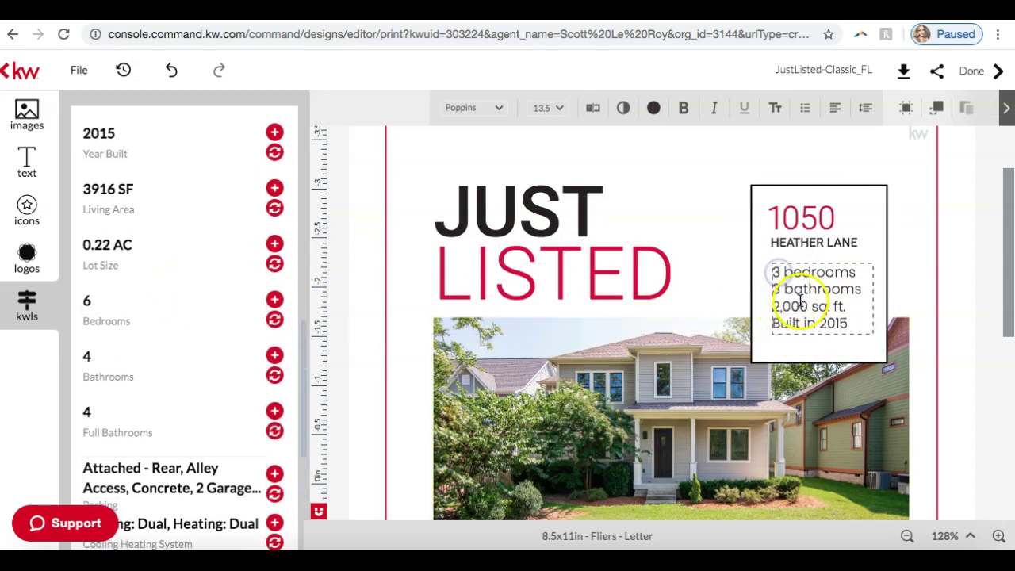
key(BackSpace)
text(6)
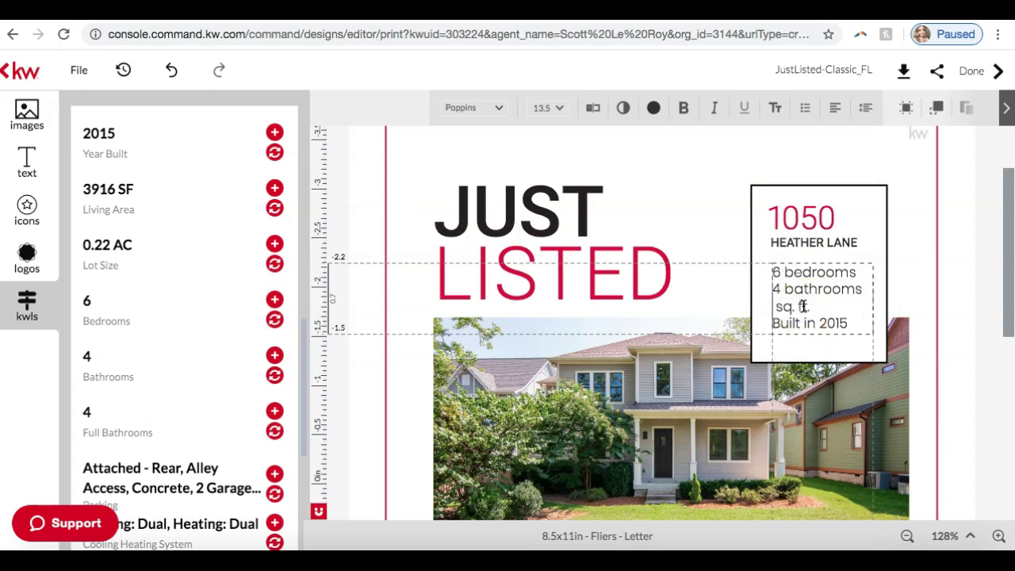
text(16)
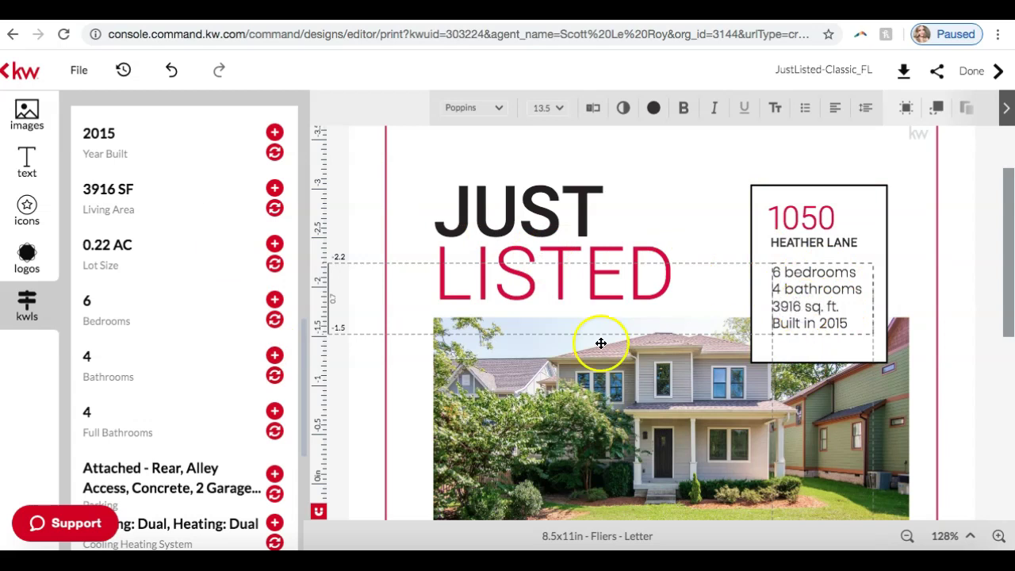
scroll(200, 254, down, 2)
scroll(201, 256, up, 5)
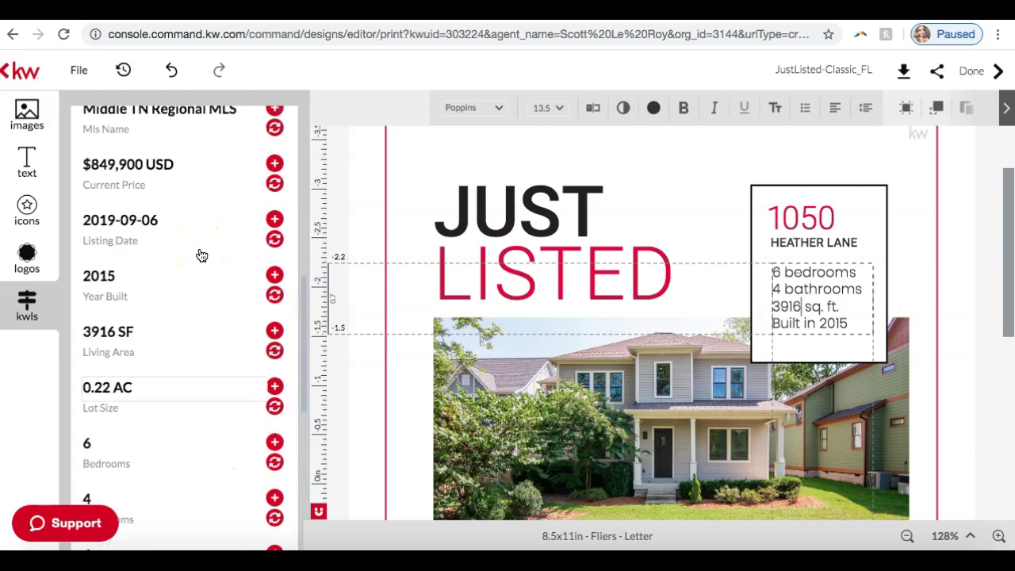
click(826, 308)
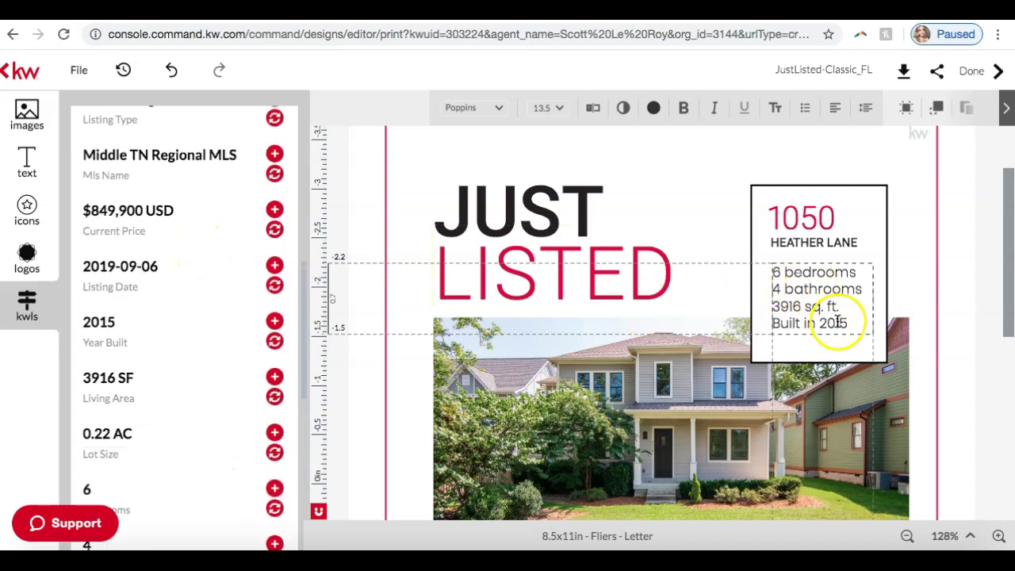
scroll(220, 254, up, 5)
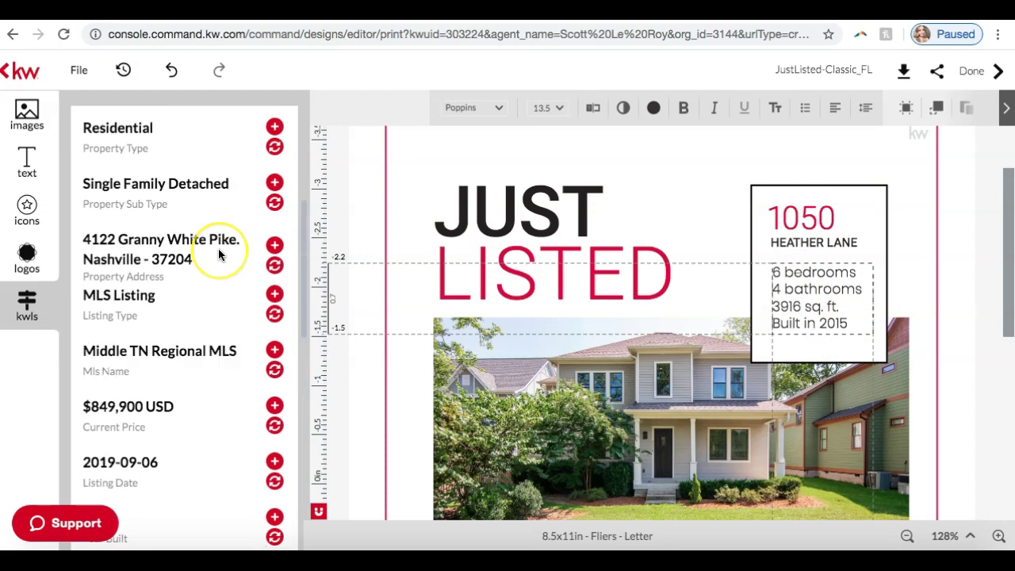
click(828, 211)
click(805, 211)
click(831, 214)
key(BackSpace)
key(BackSpace)
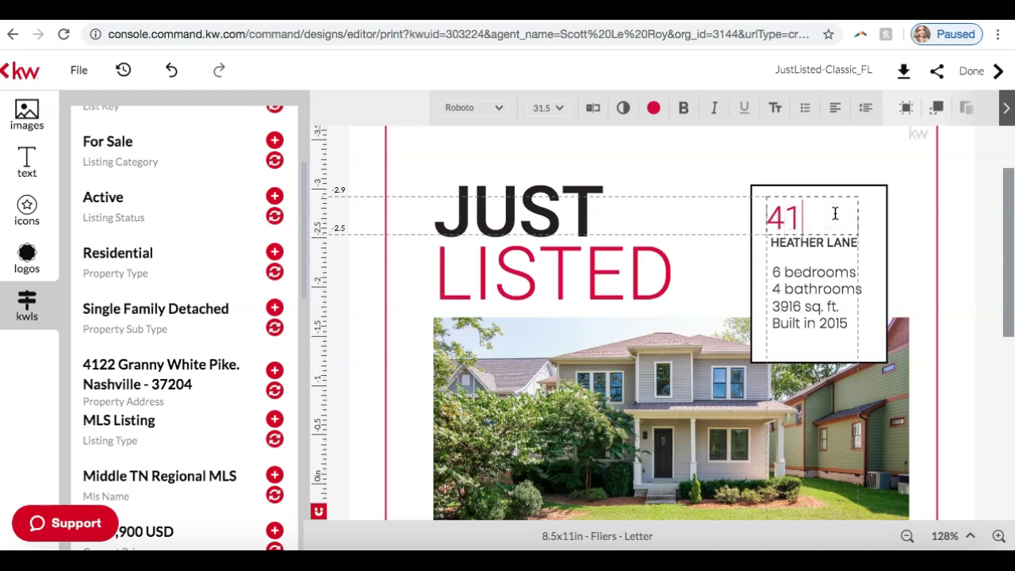
text(22)
click(818, 242)
click(849, 241)
double_click(843, 242)
click(862, 242)
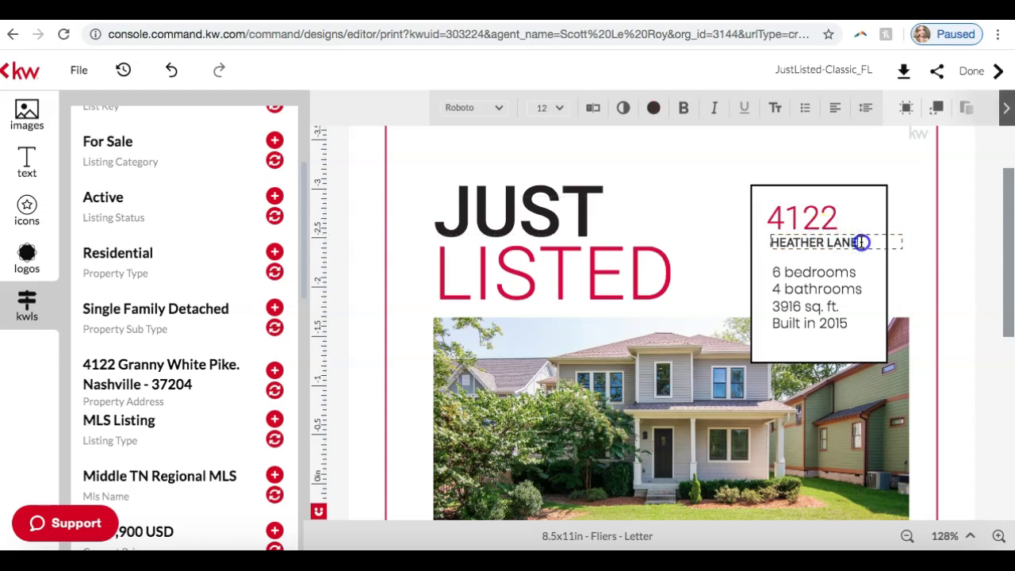
key(BackSpace)
key(BackSpace)
key(BackSpace)
key(BackSpace)
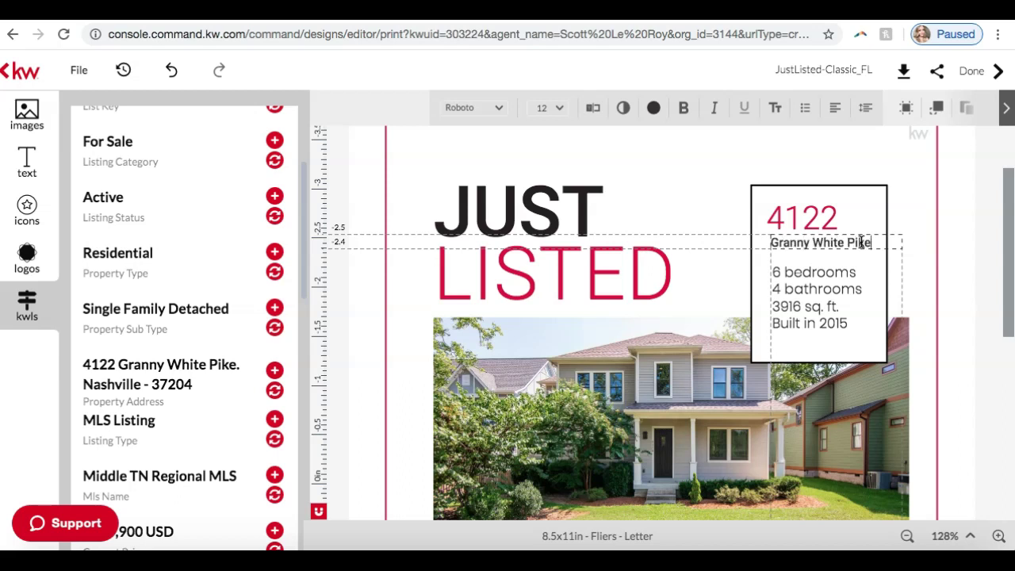
click(950, 231)
click(952, 251)
Add the listing's $849,900 USD current price to the flyer.
scroll(901, 253, down, 2)
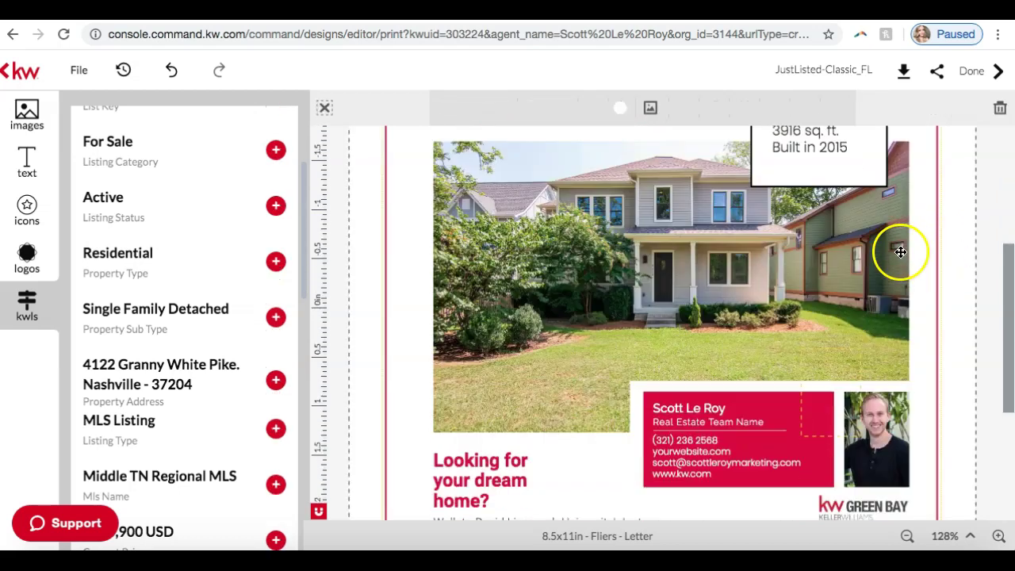
scroll(901, 253, down, 3)
scroll(901, 252, up, 3)
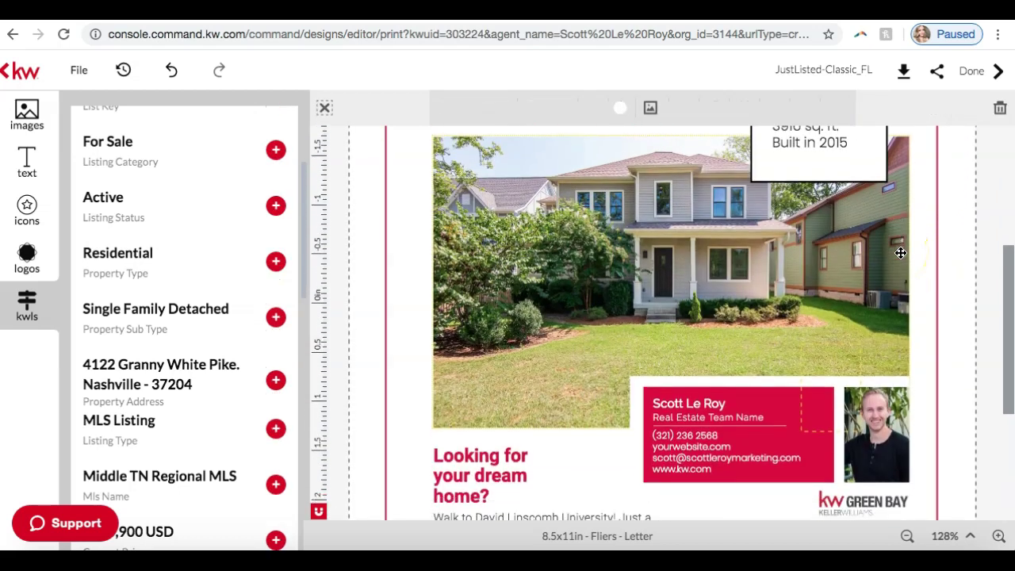
scroll(901, 253, up, 2)
scroll(901, 252, down, 5)
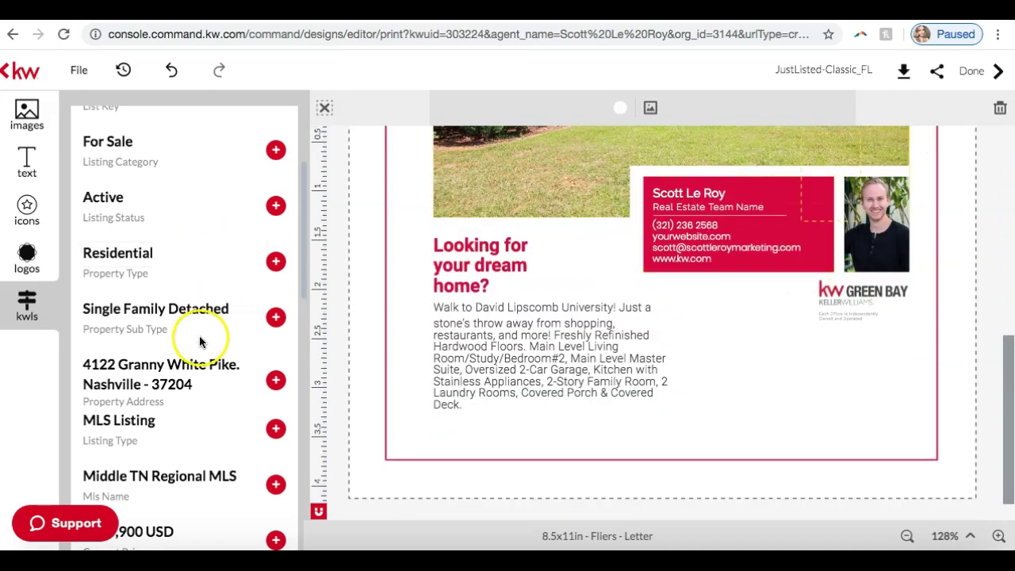
scroll(199, 336, up, 3)
scroll(251, 289, down, 5)
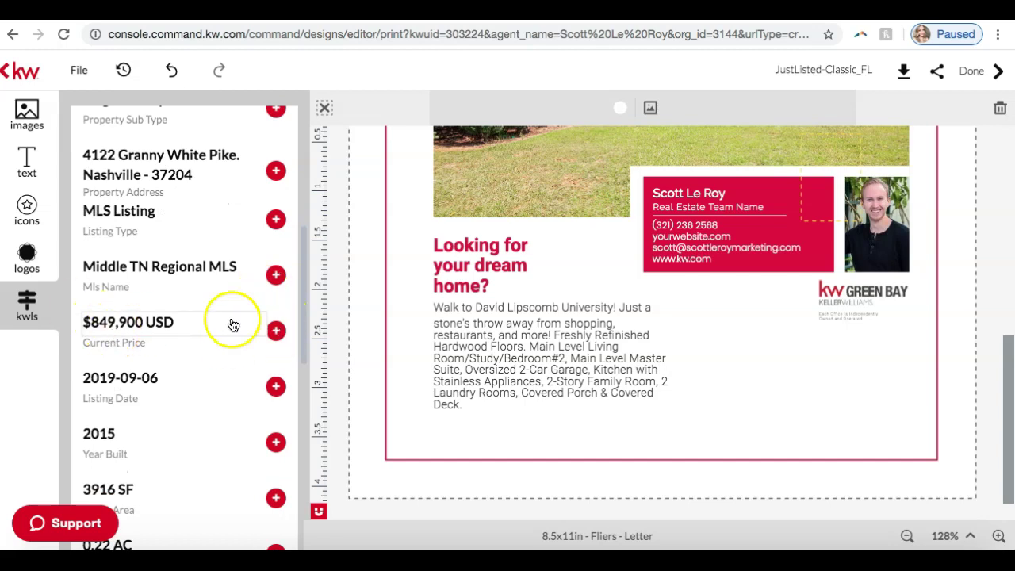
click(277, 330)
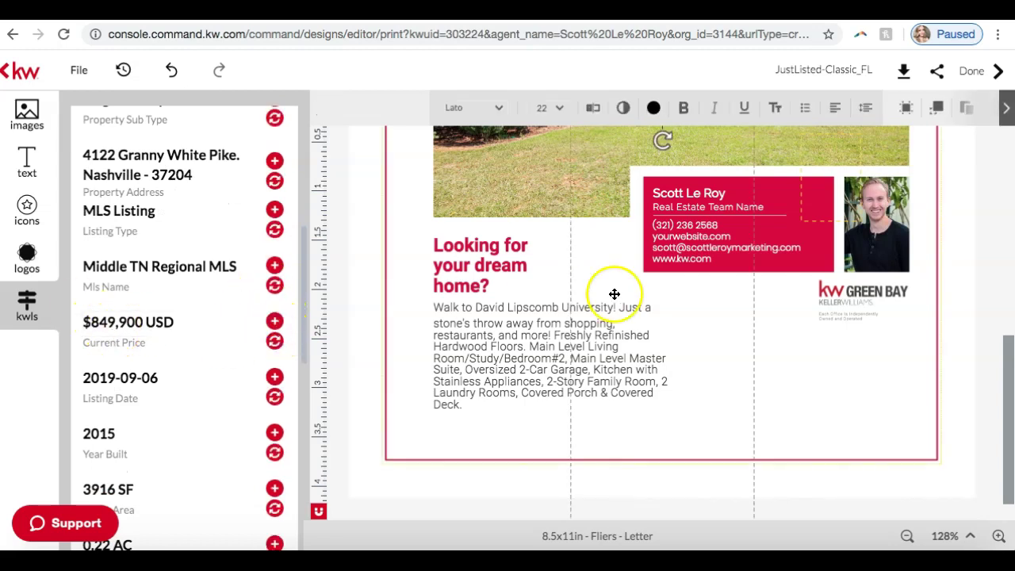
Move and resize the price box to sit under Built in 2015 in the info box.
drag(648, 307, 830, 183)
scroll(831, 183, up, 4)
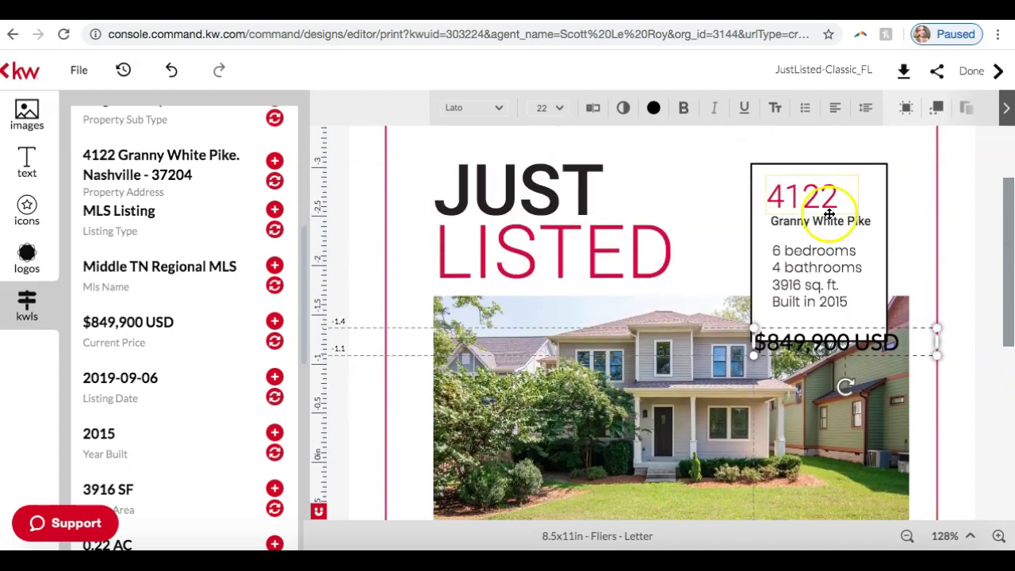
drag(810, 326, 810, 315)
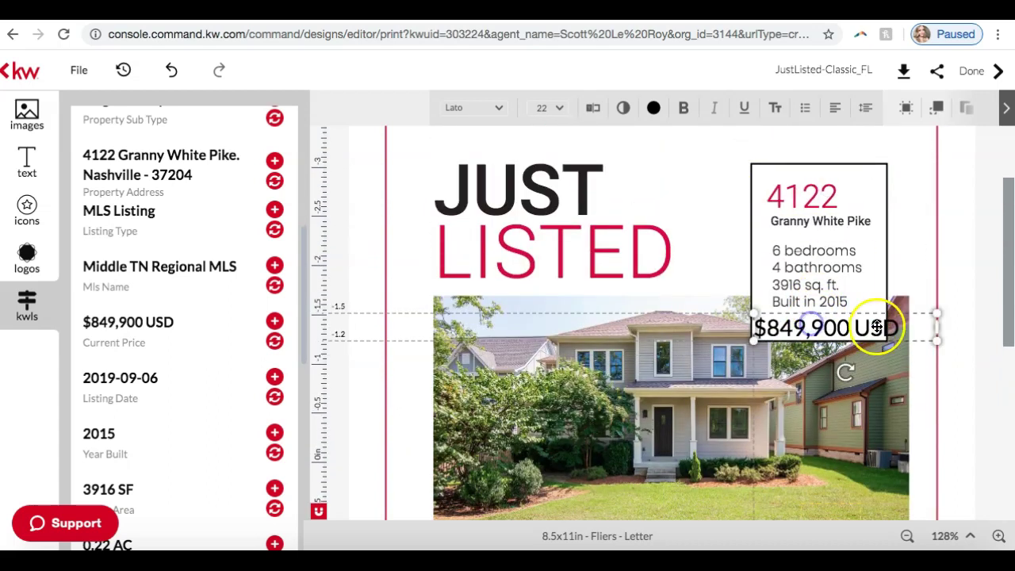
drag(937, 311, 873, 325)
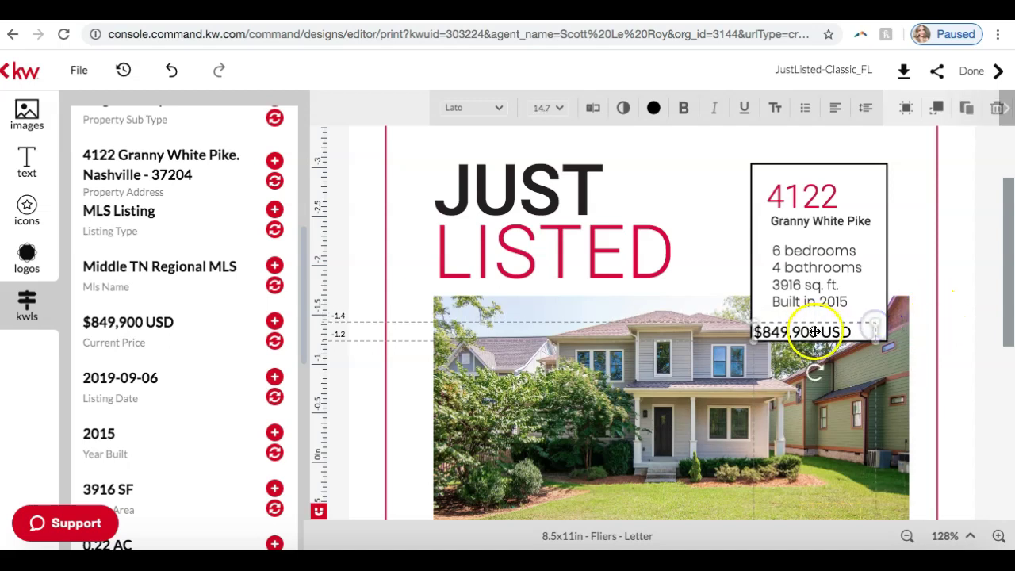
drag(813, 331, 833, 322)
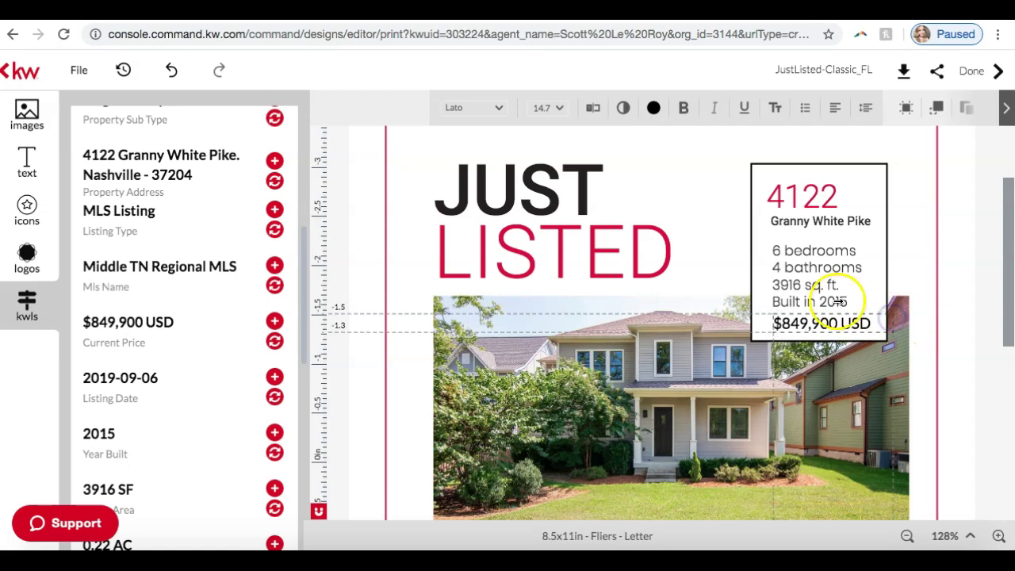
Check the info box font, then set the $849,900 USD price in Poppins.
click(799, 263)
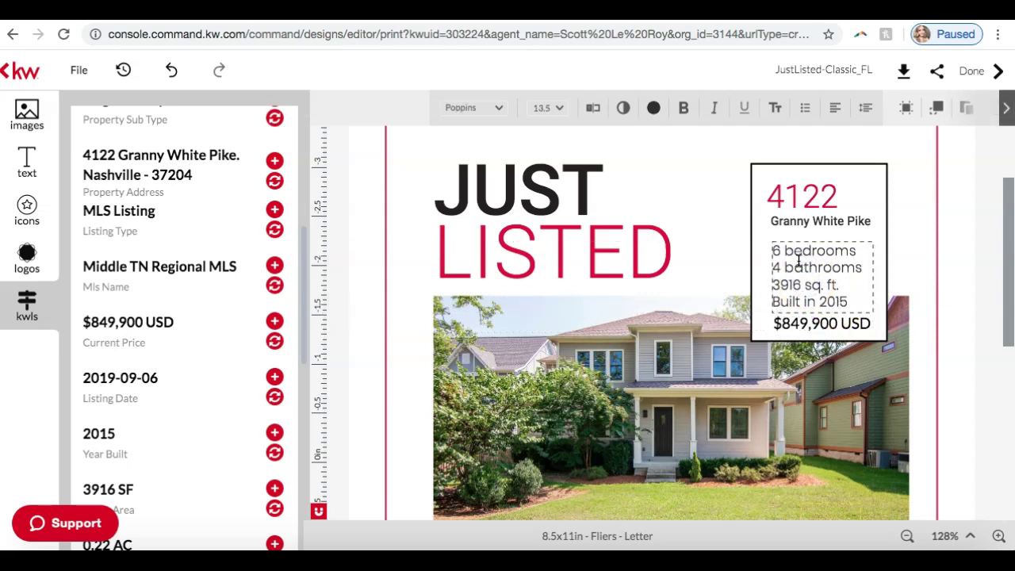
click(805, 281)
drag(805, 282, 806, 324)
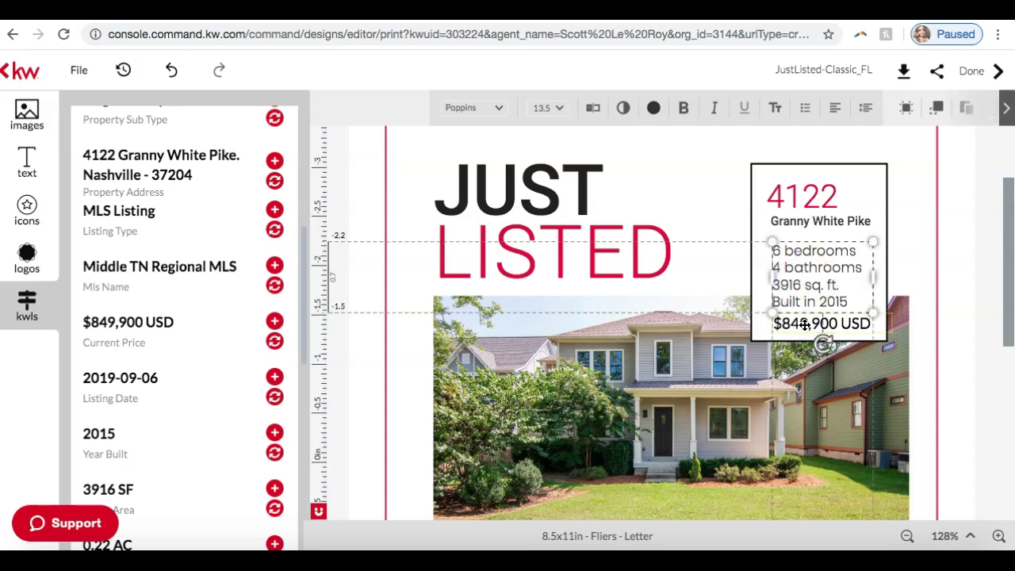
click(780, 322)
click(499, 111)
click(499, 111)
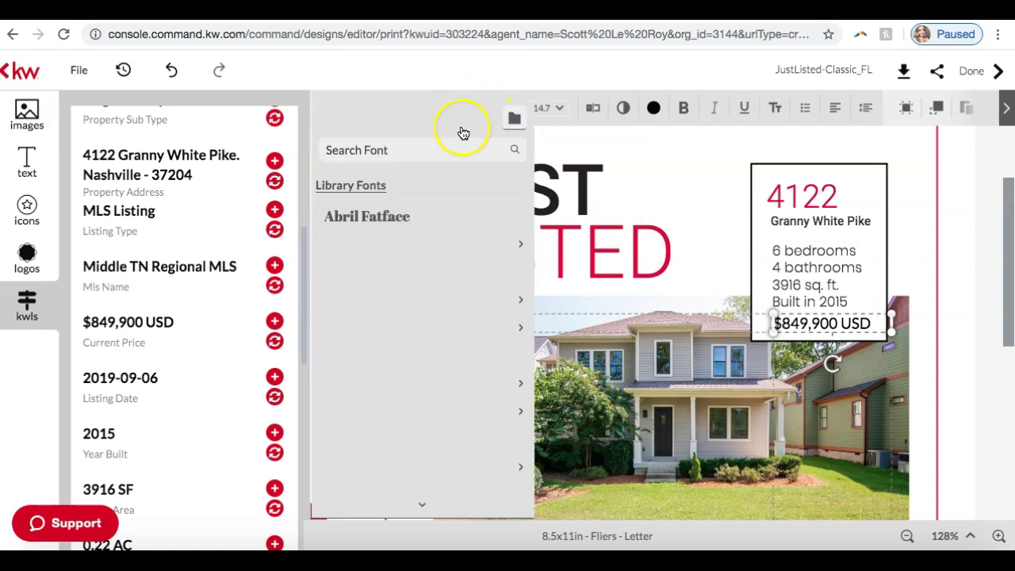
click(428, 150)
text(poppin)
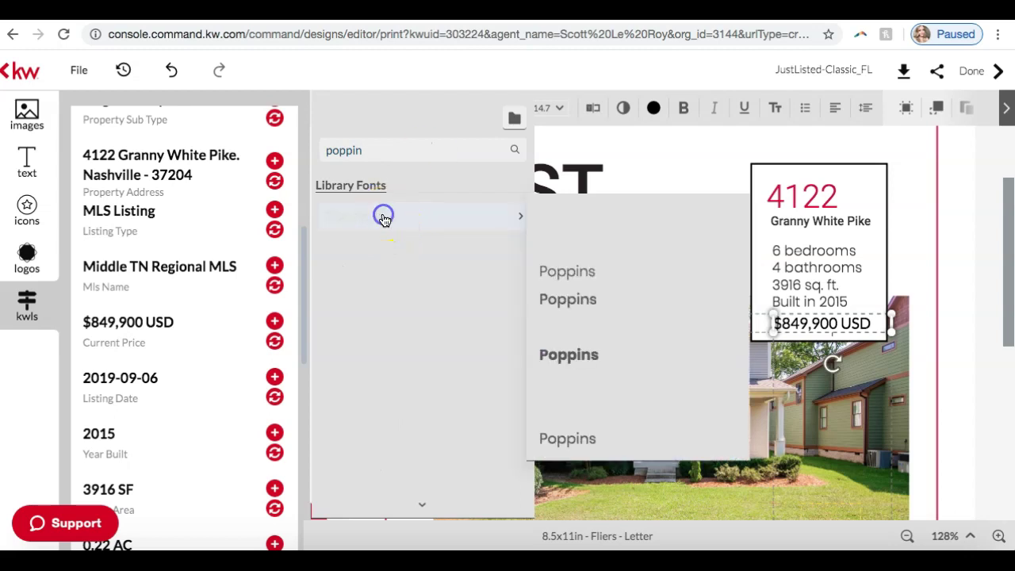
click(384, 218)
Try Poppins weights on the price, settling on Extra Light.
click(459, 116)
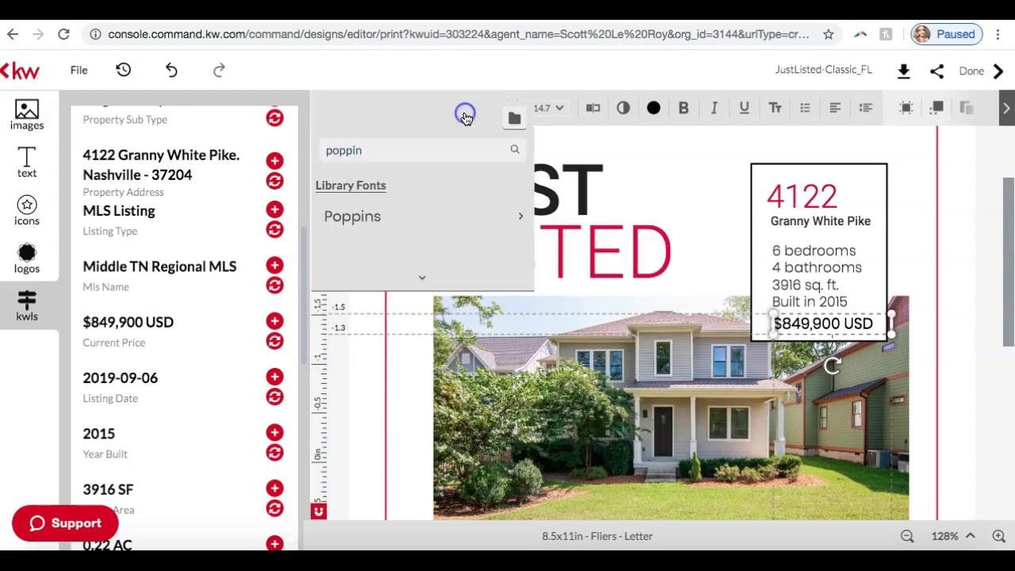
mouse_move(480, 226)
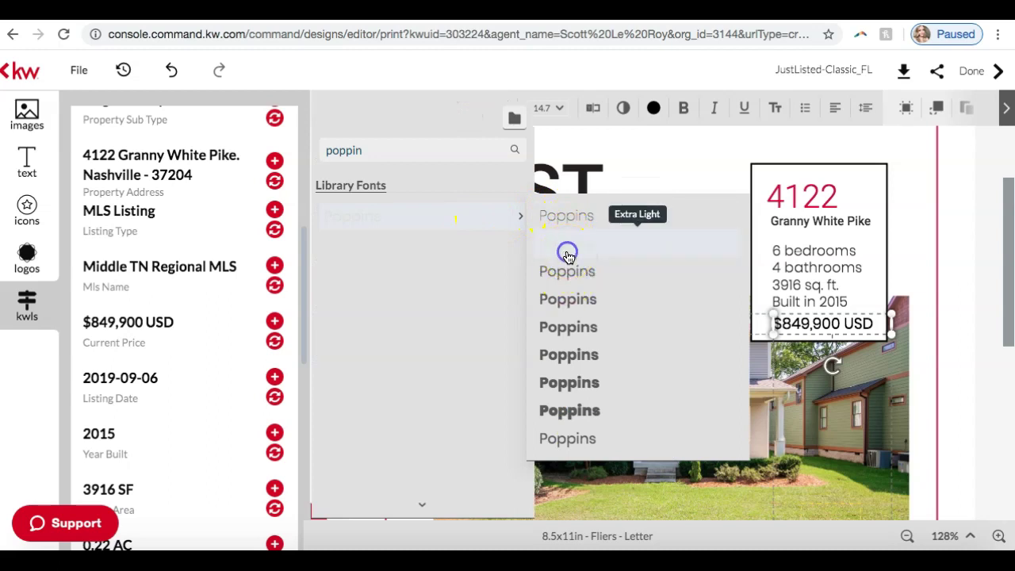
click(567, 254)
click(489, 107)
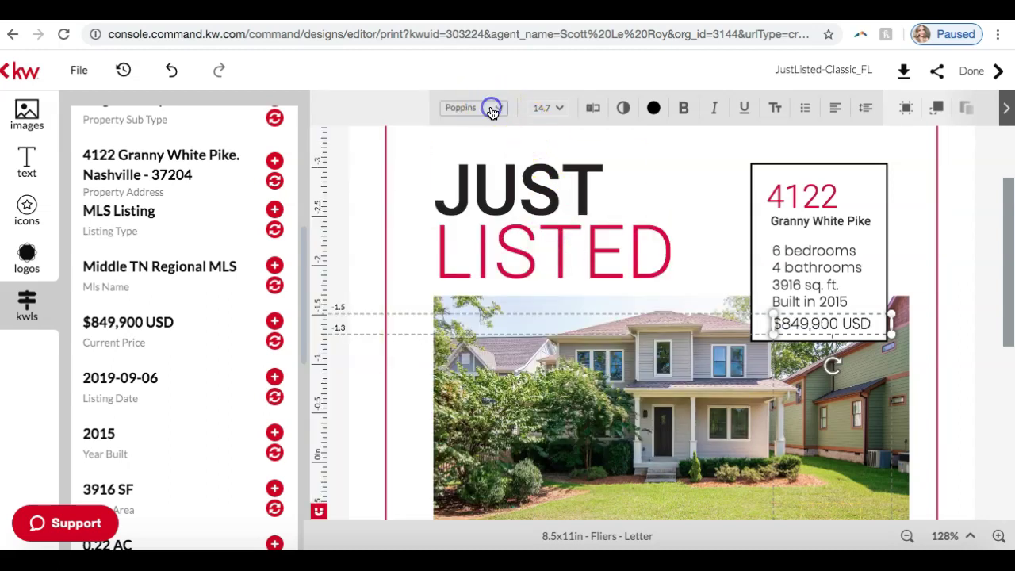
mouse_move(468, 220)
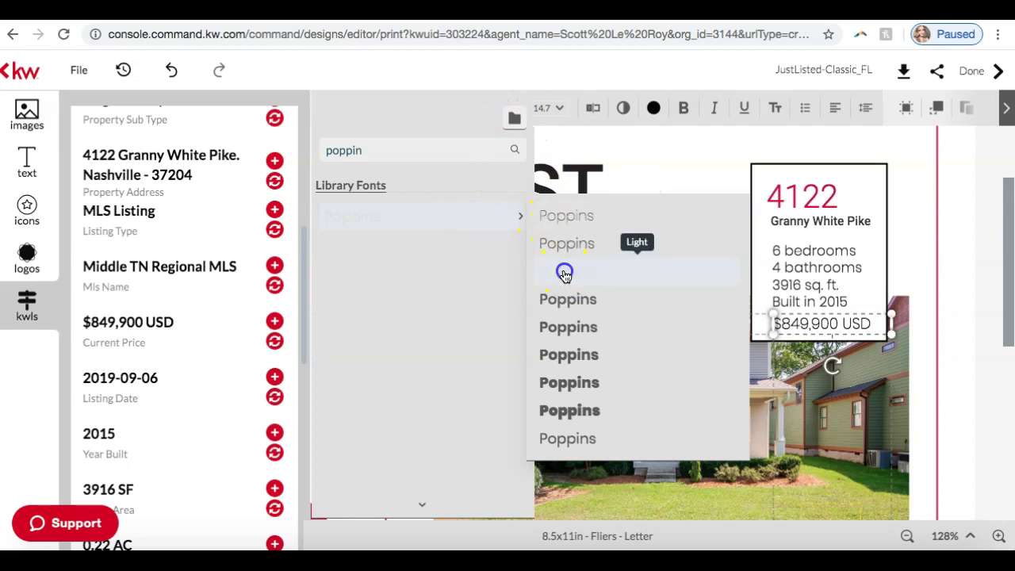
click(564, 272)
click(499, 154)
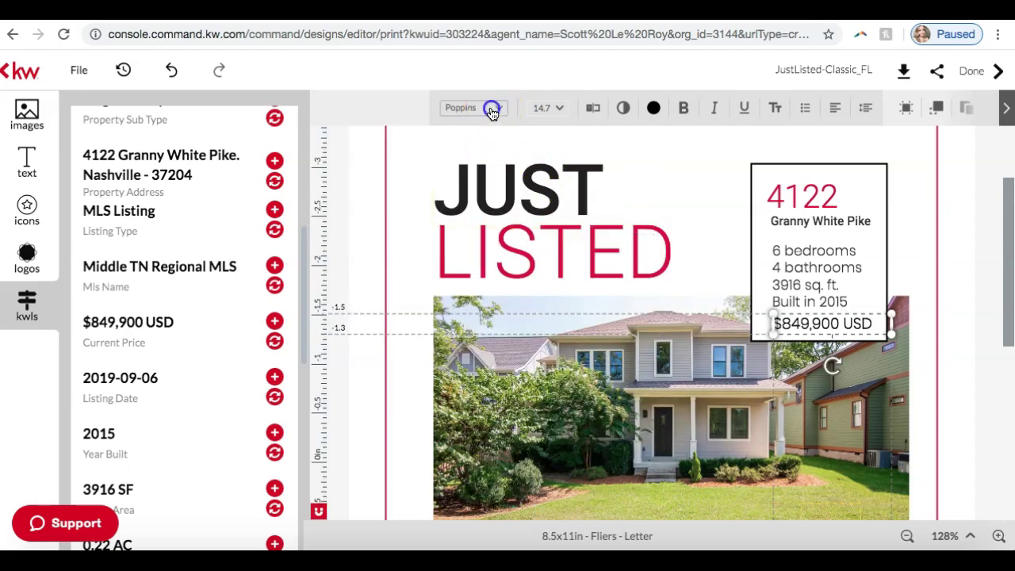
click(490, 107)
mouse_move(522, 220)
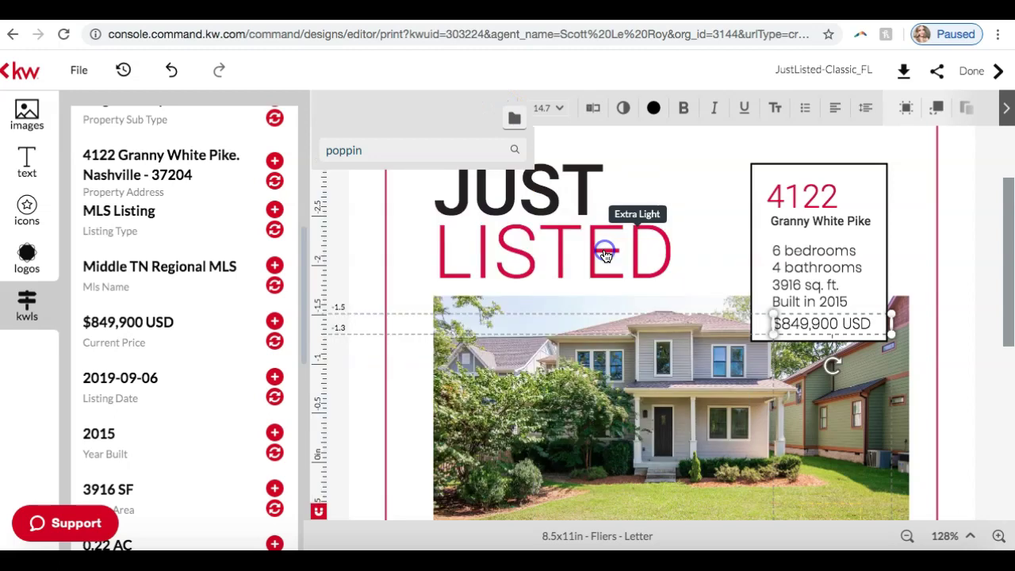
click(605, 247)
Set the price's font size to 13.
click(551, 108)
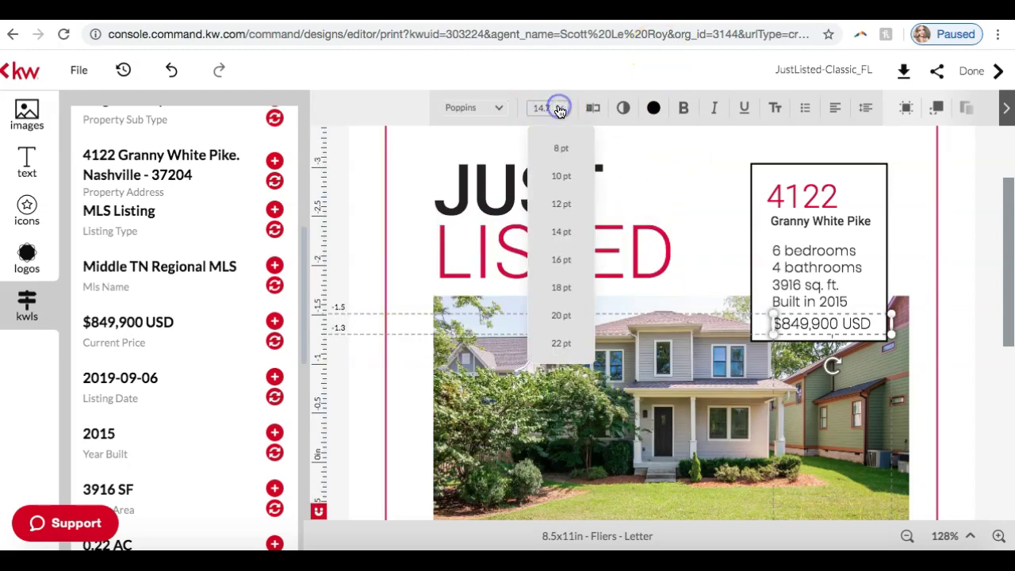
click(548, 108)
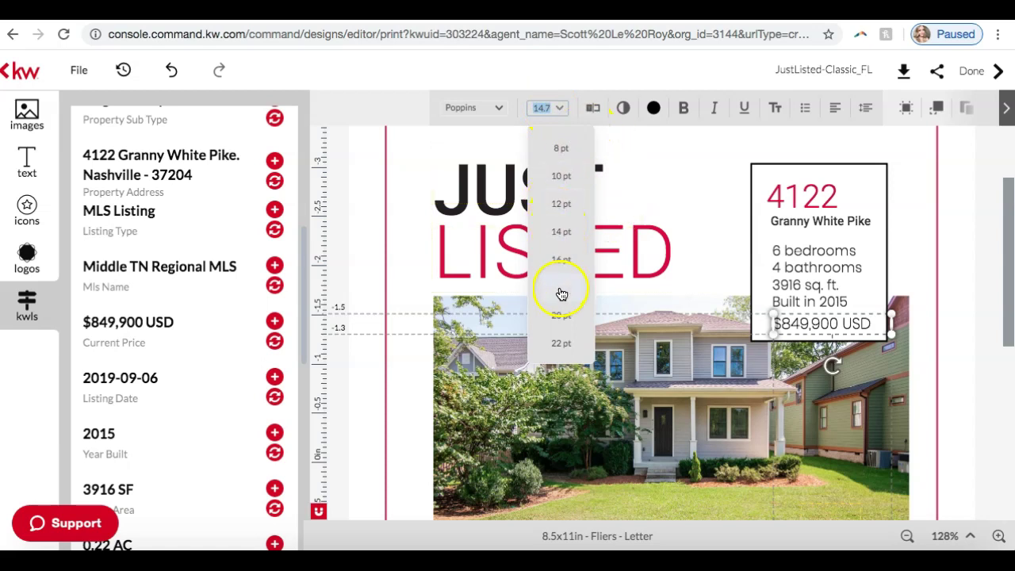
text(13)
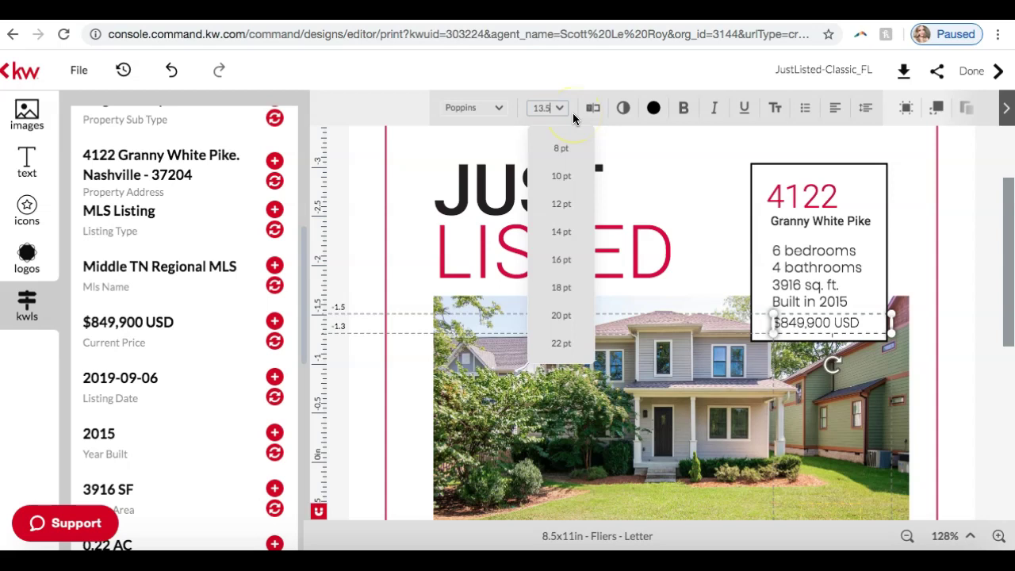
click(968, 257)
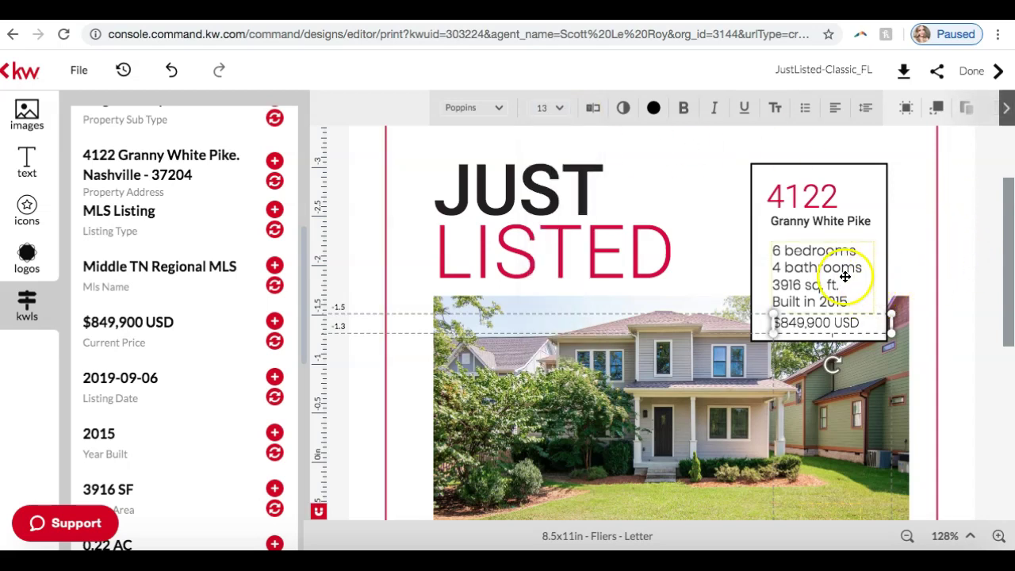
click(954, 263)
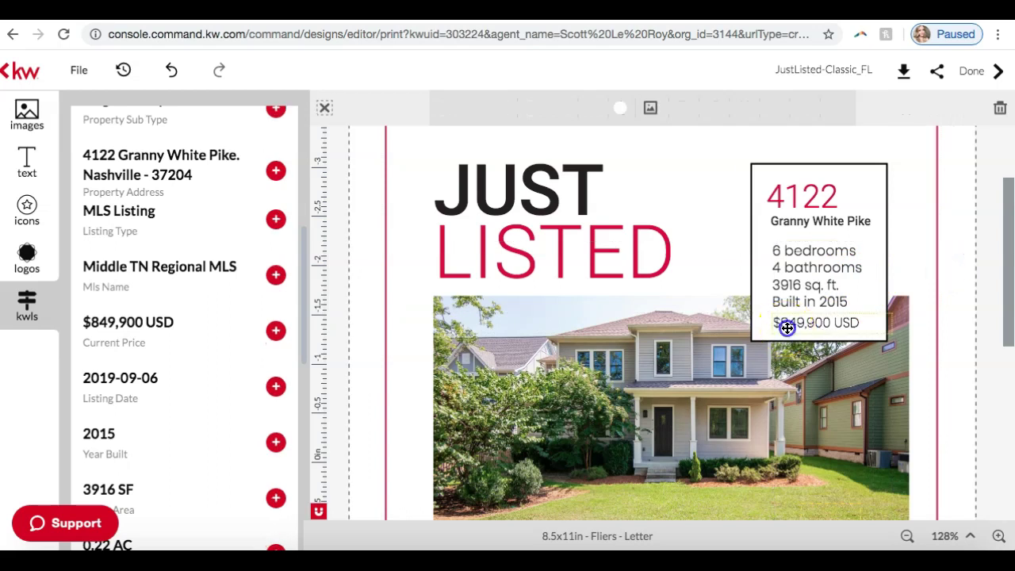
click(788, 326)
drag(788, 326, 789, 323)
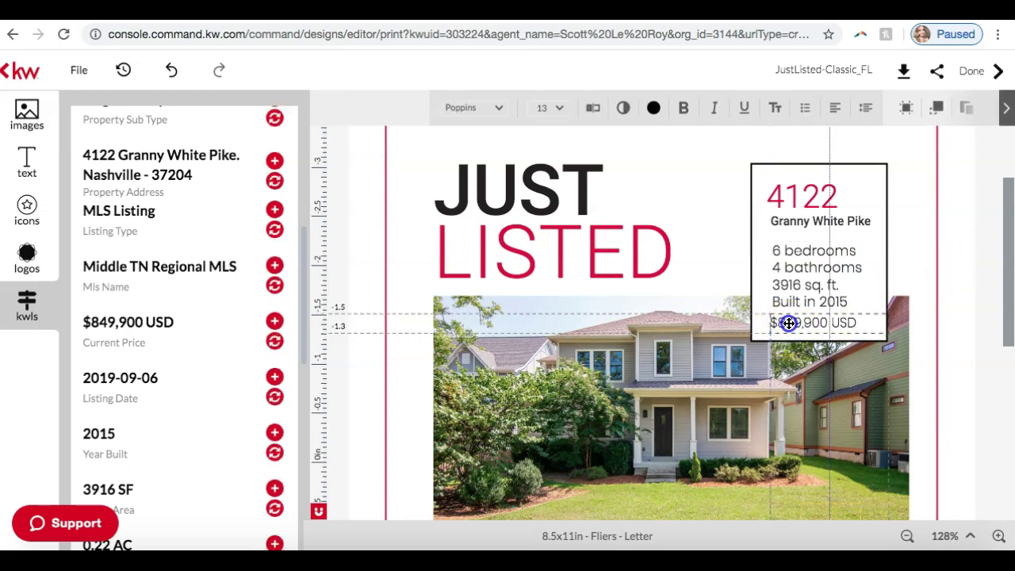
click(931, 280)
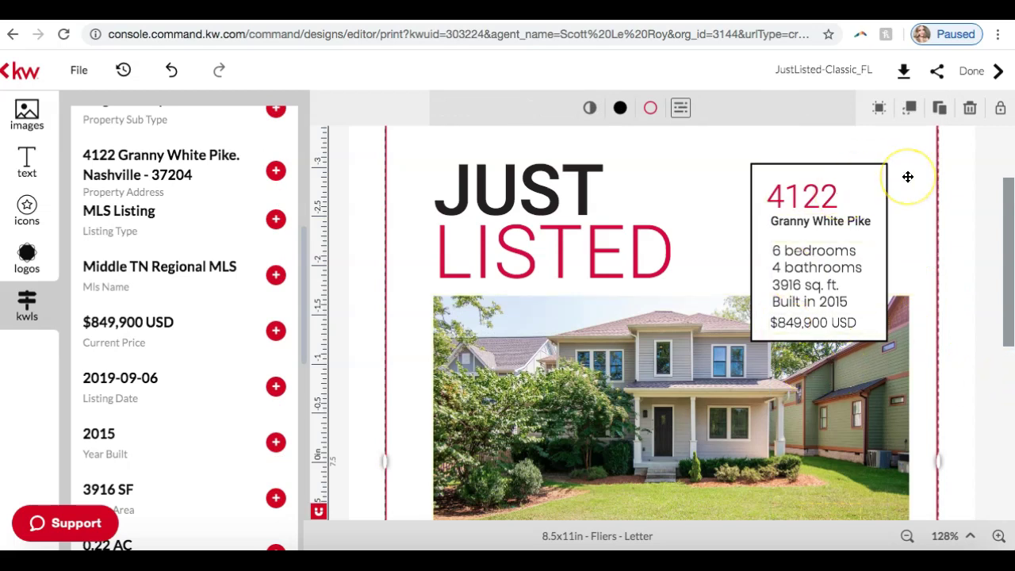
scroll(908, 176, up, 1)
scroll(908, 176, down, 5)
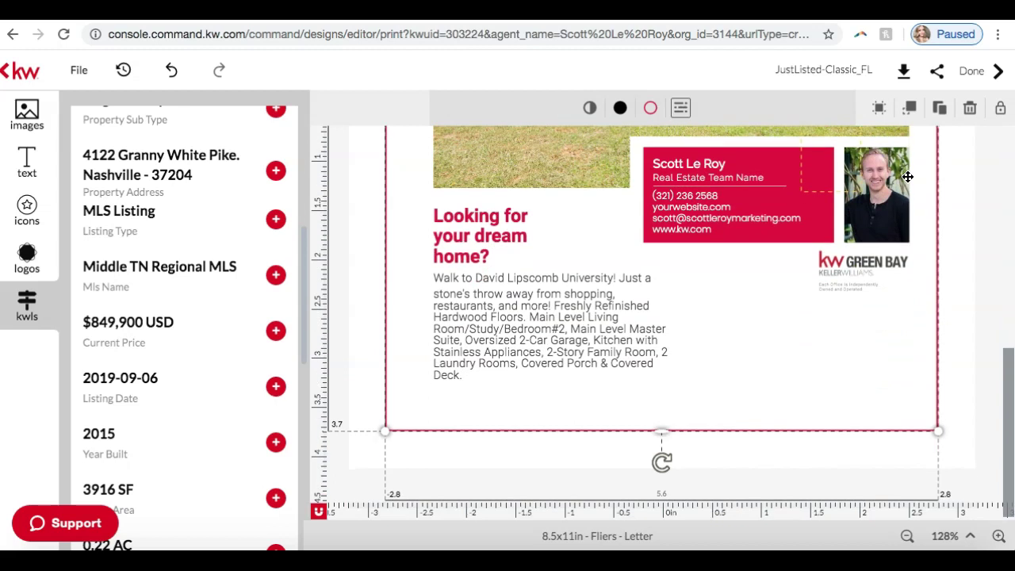
scroll(908, 177, up, 5)
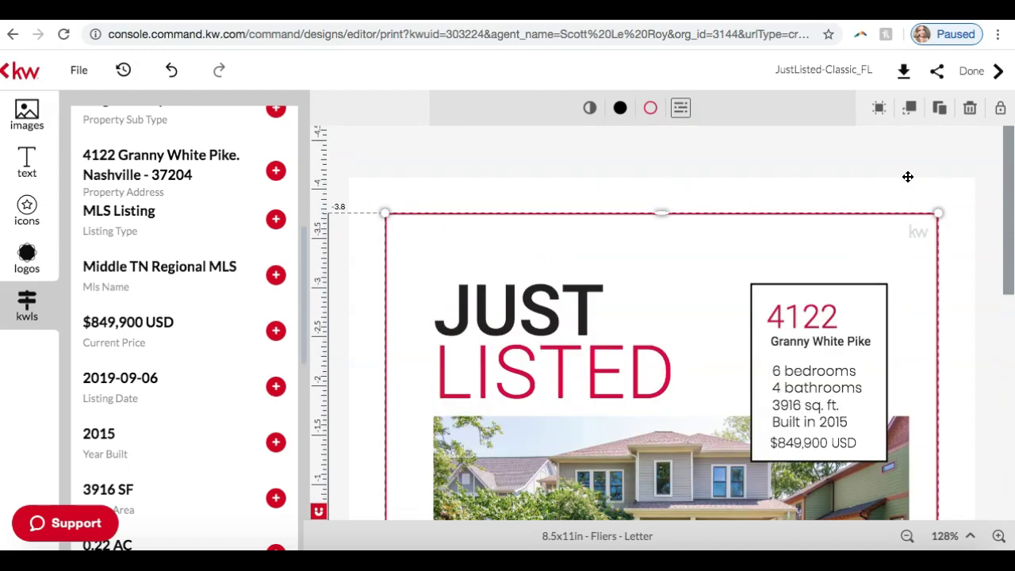
double_click(804, 72)
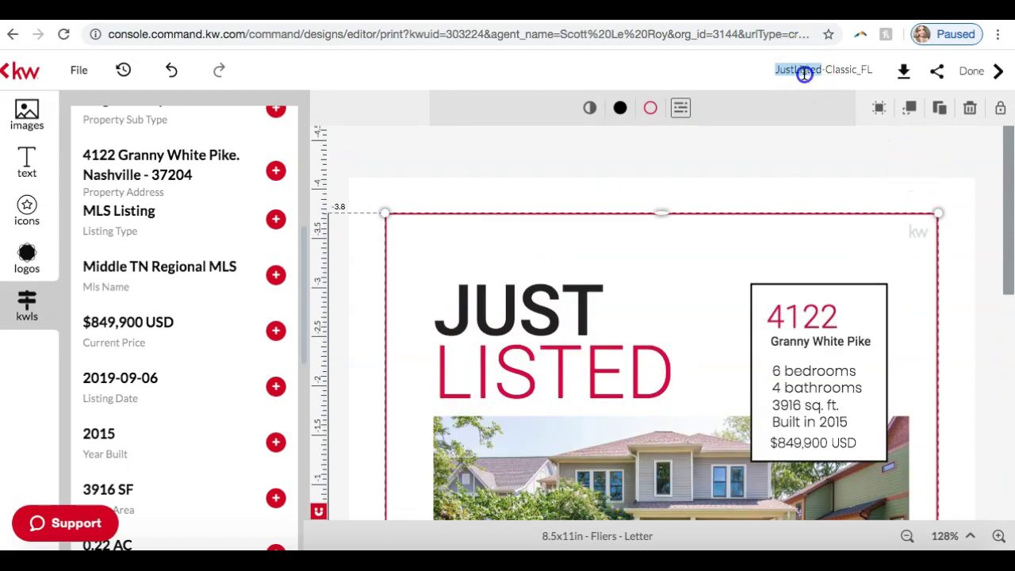
triple_click(804, 73)
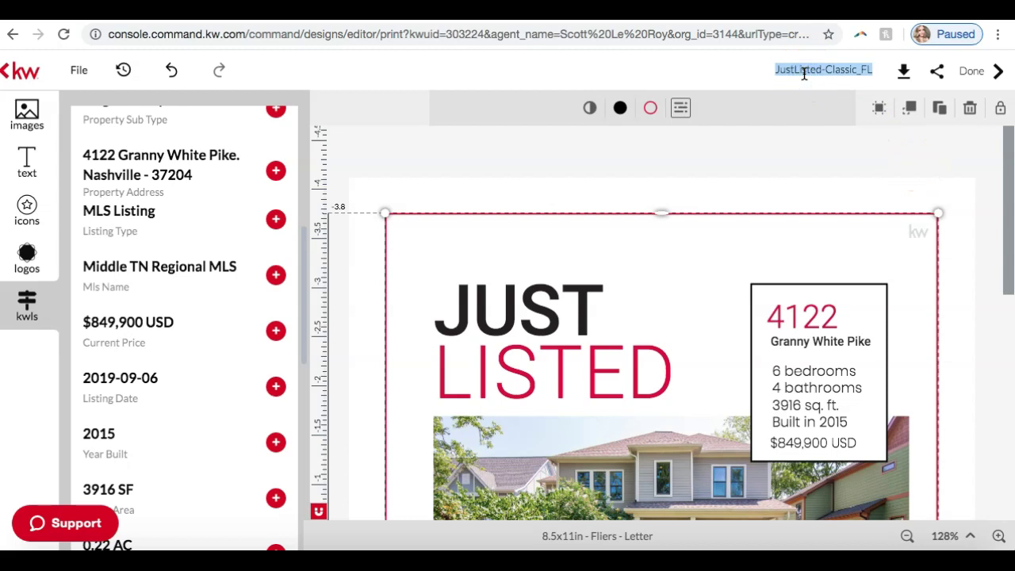
text(Just Listed Granny White)
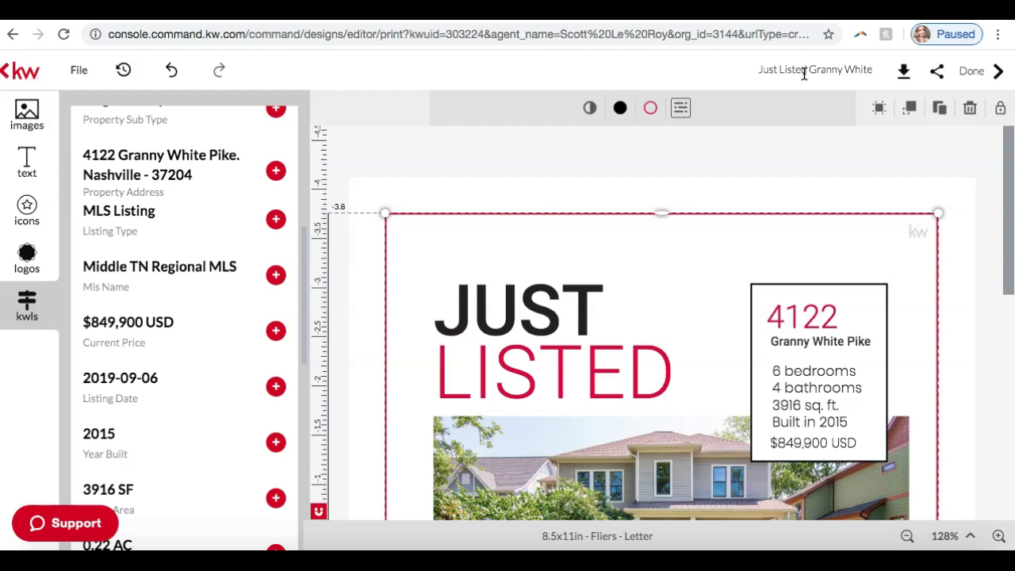
key(Return)
click(907, 207)
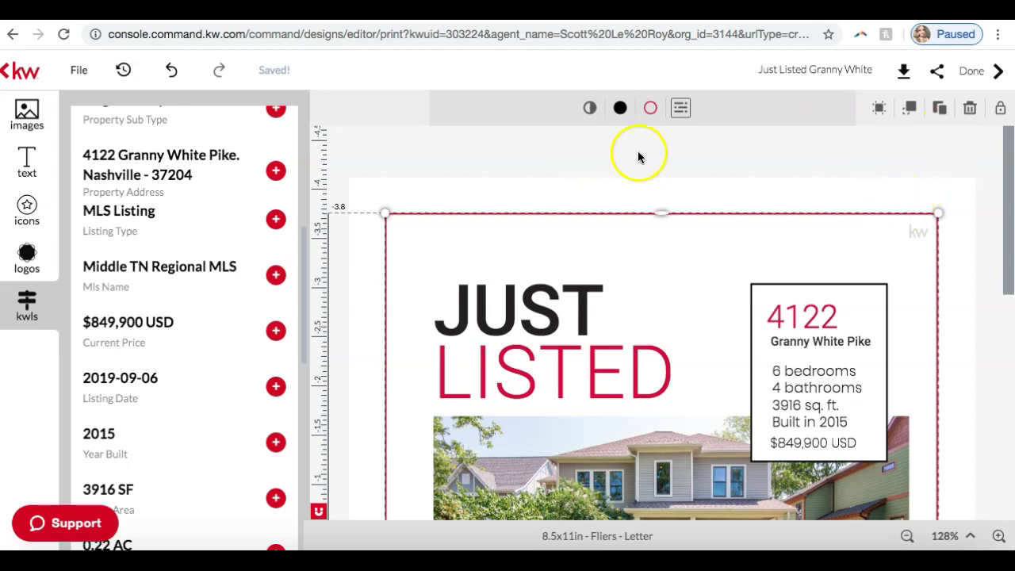
scroll(699, 174, down, 4)
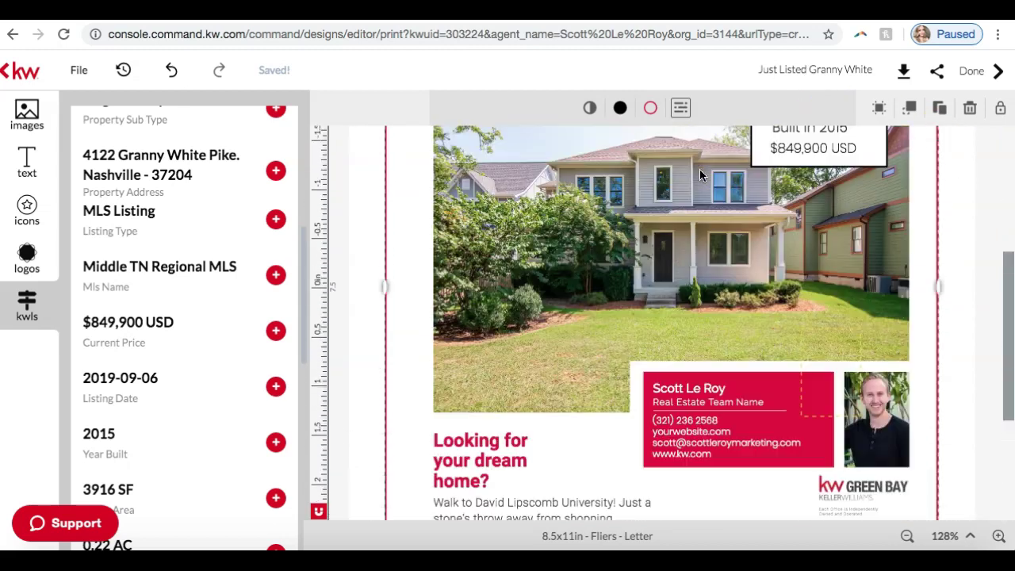
scroll(699, 169, up, 4)
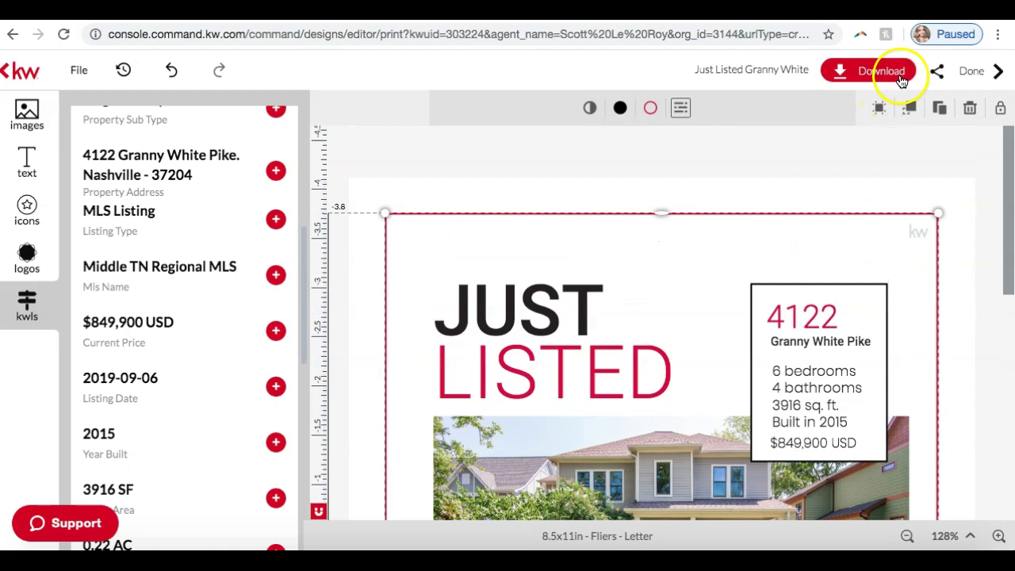
Download all designs as a High resolution print PDF, saved as justlistedgrannywhite_original in Downloads.
click(851, 72)
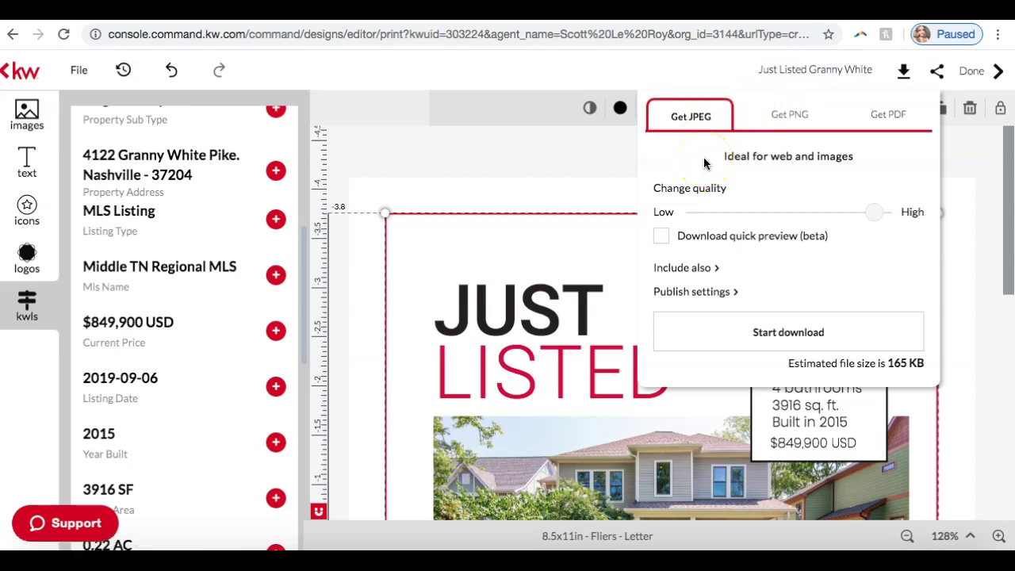
click(686, 118)
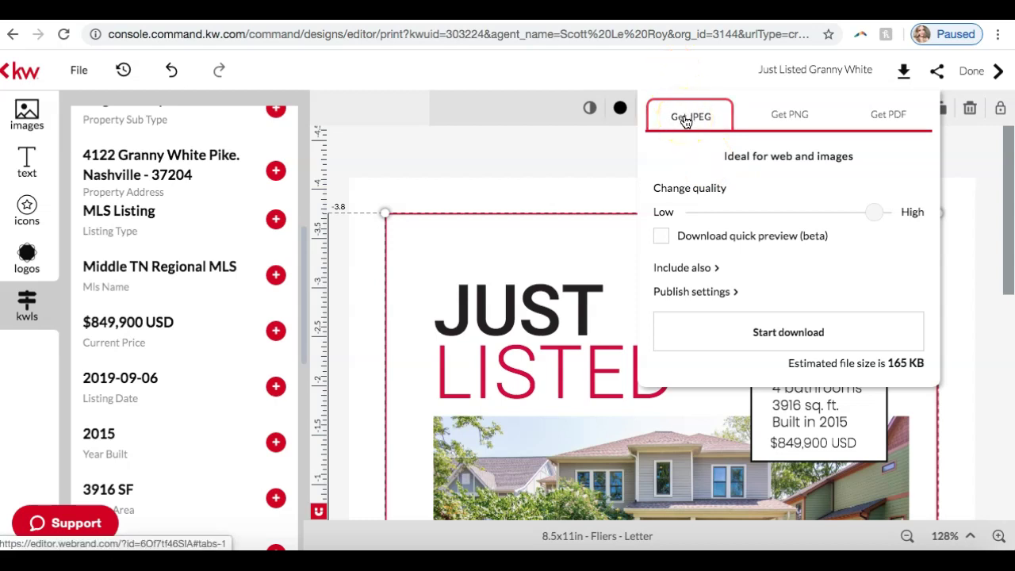
click(883, 118)
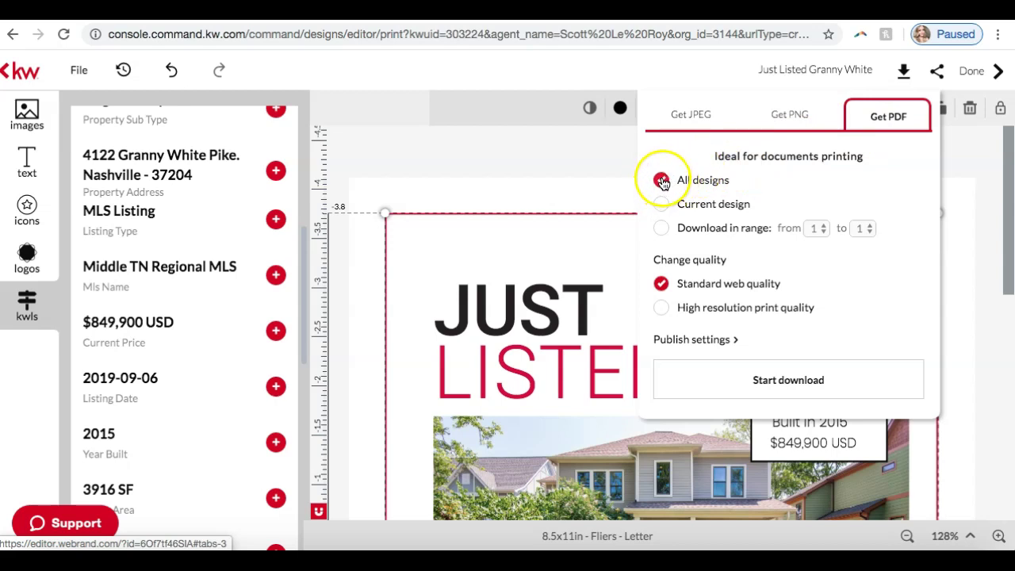
click(661, 228)
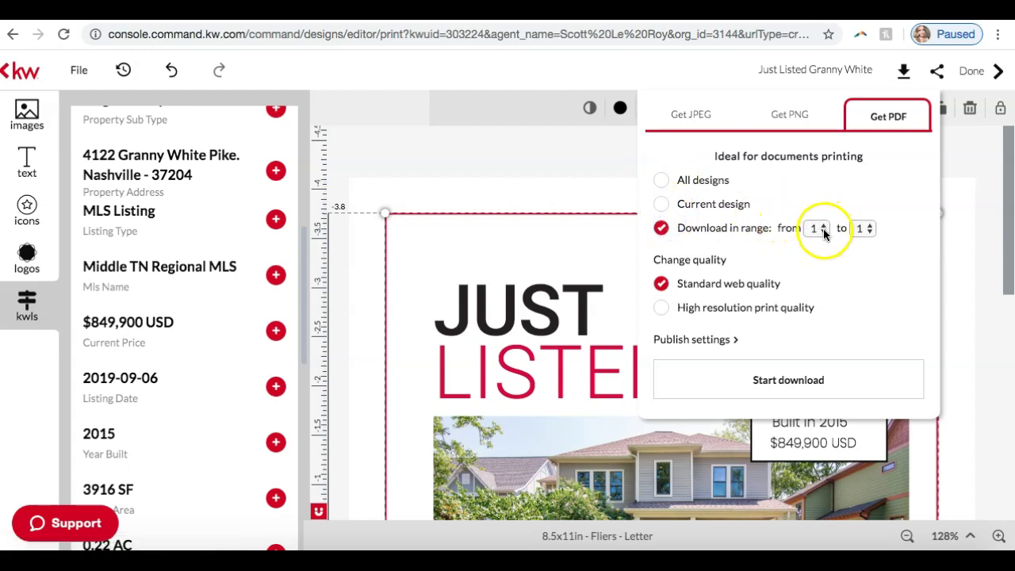
click(662, 180)
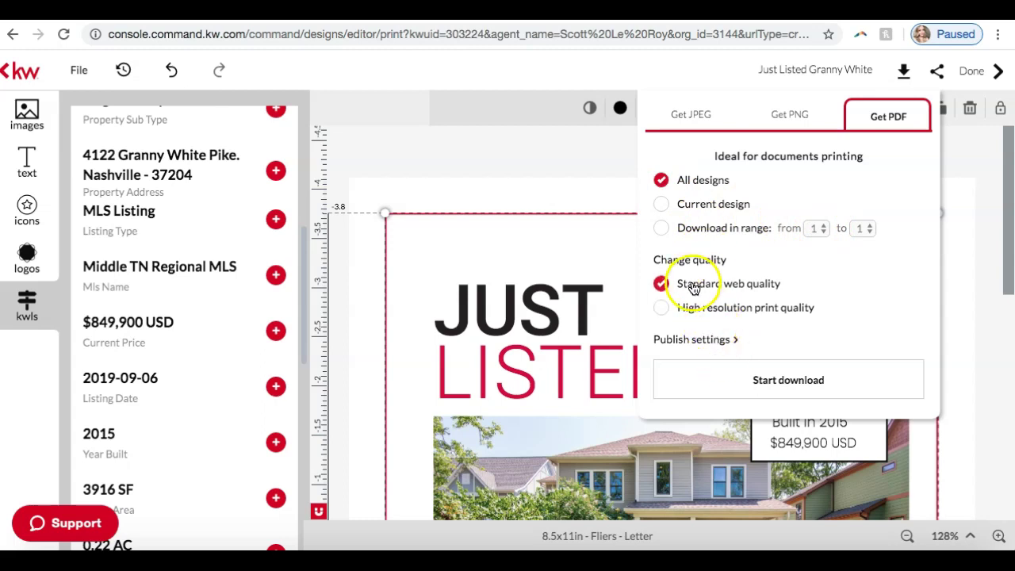
click(662, 308)
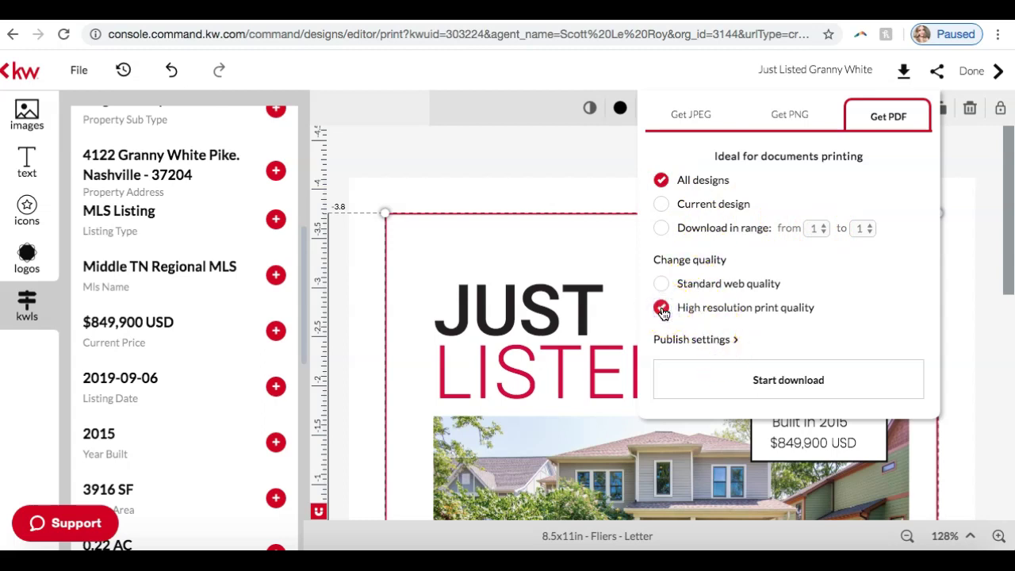
click(736, 301)
click(766, 378)
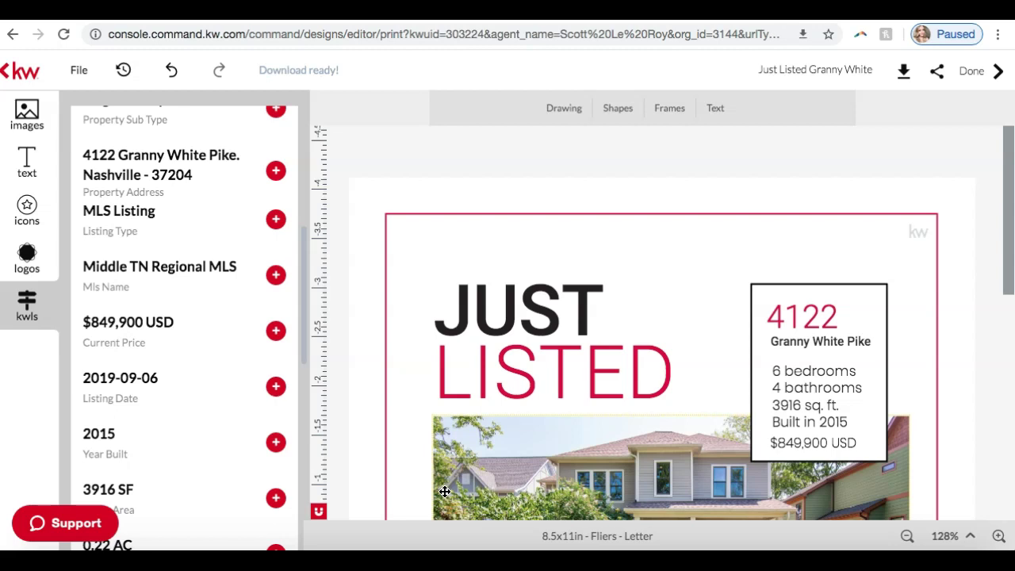
click(750, 521)
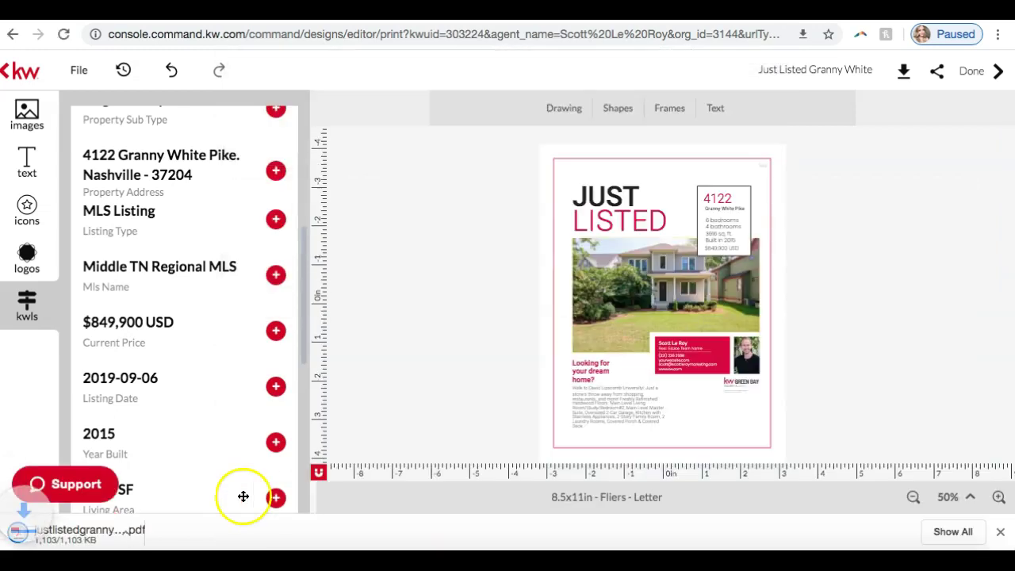
click(119, 541)
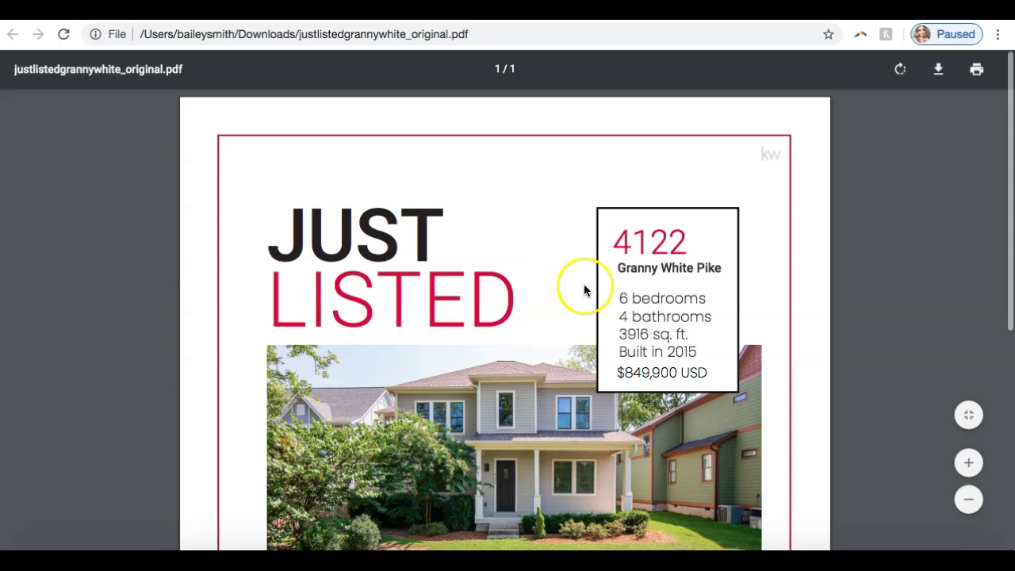
scroll(579, 318, down, 5)
scroll(578, 317, up, 5)
scroll(576, 319, down, 1)
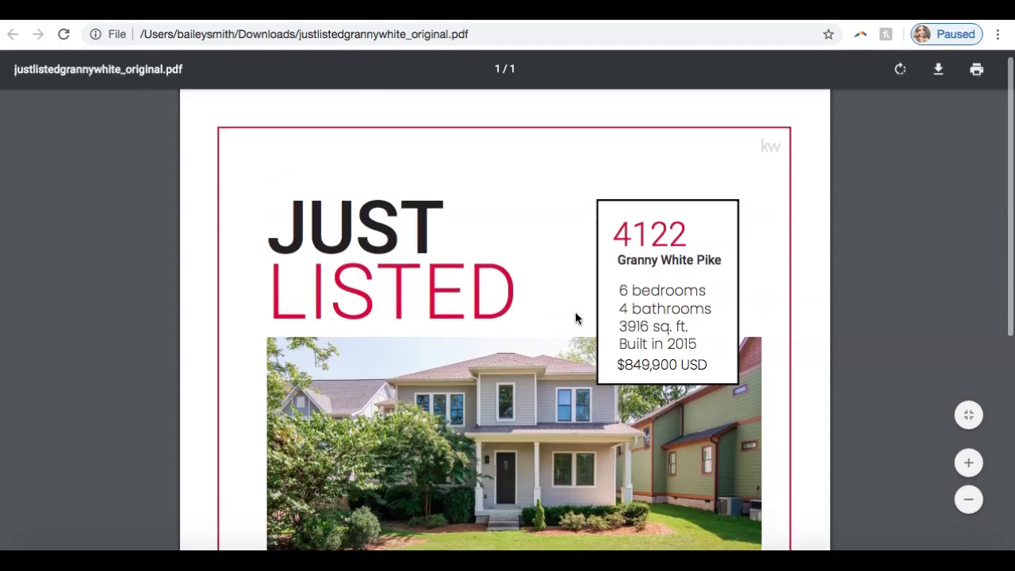
scroll(576, 318, down, 5)
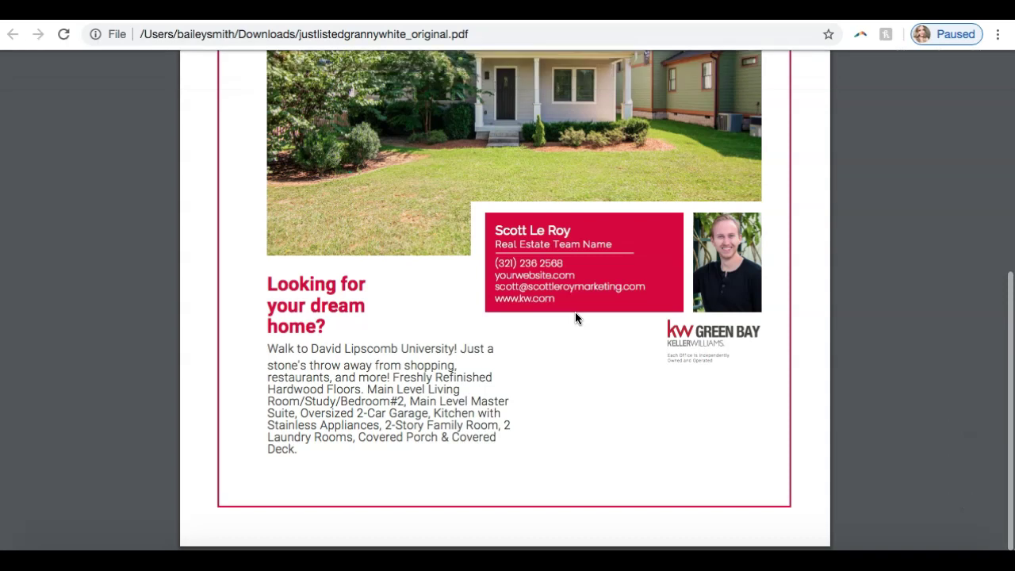
scroll(575, 317, up, 8)
scroll(575, 317, down, 5)
scroll(575, 317, down, 3)
scroll(562, 344, up, 6)
scroll(560, 342, down, 2)
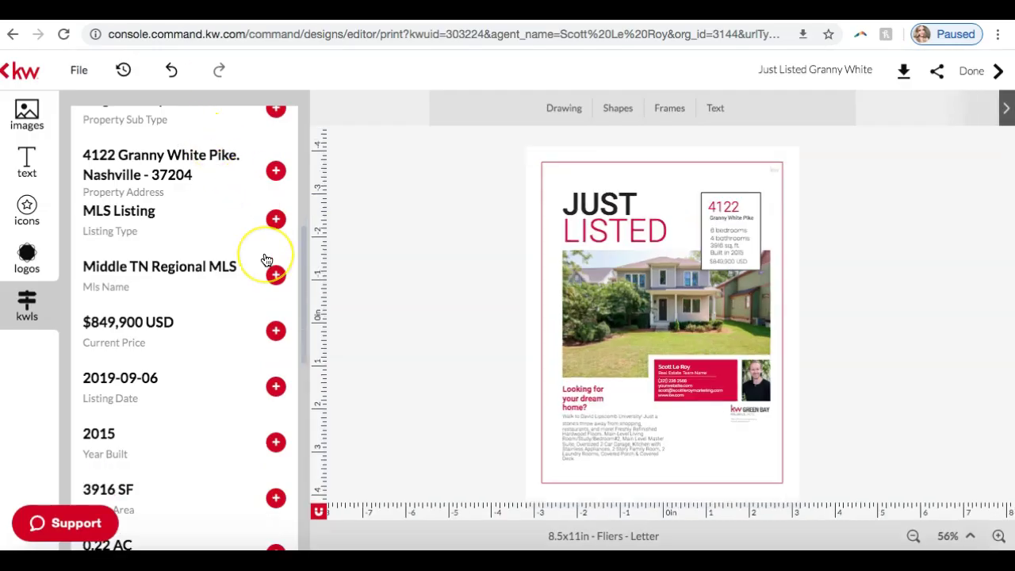
scroll(266, 260, up, 3)
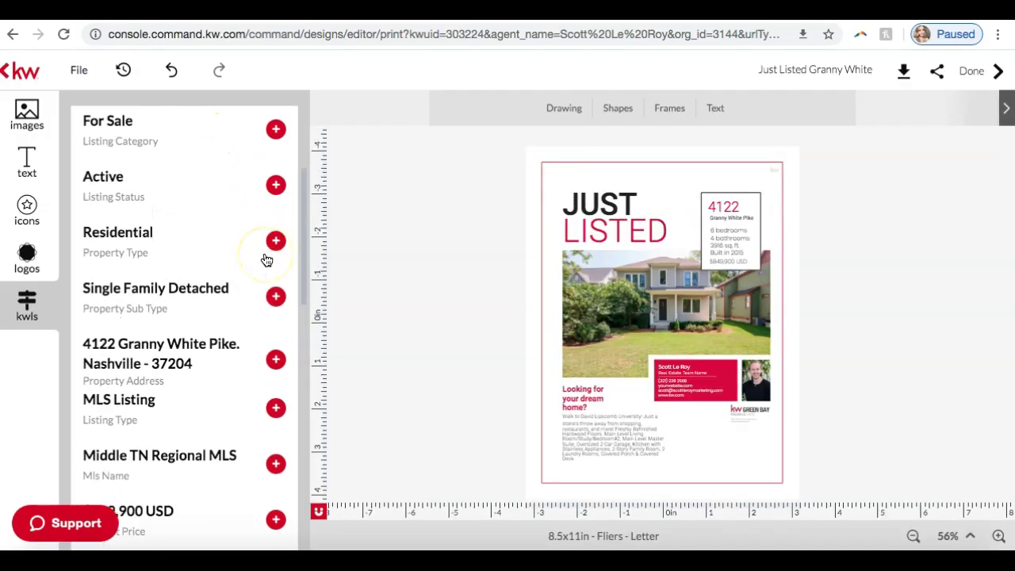
scroll(267, 260, up, 3)
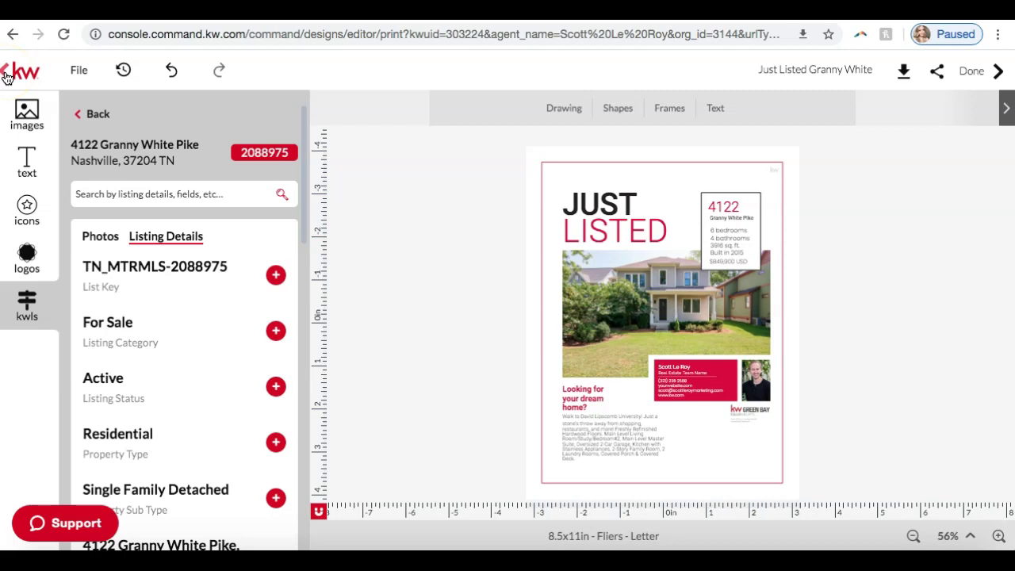
Return to the designs home and filter the templates to Neighborhood Snaps.
click(6, 73)
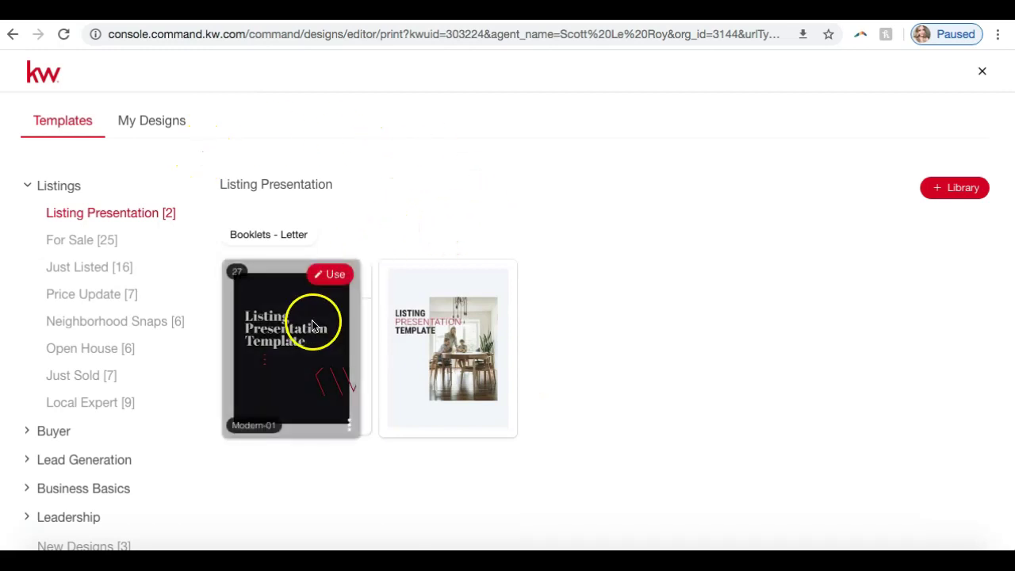
mouse_move(349, 347)
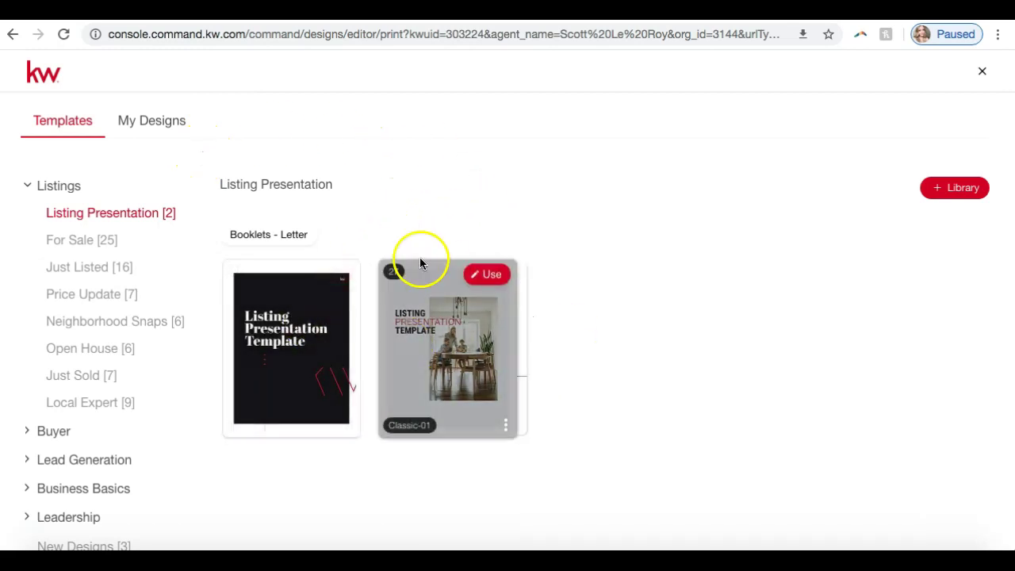
mouse_move(427, 347)
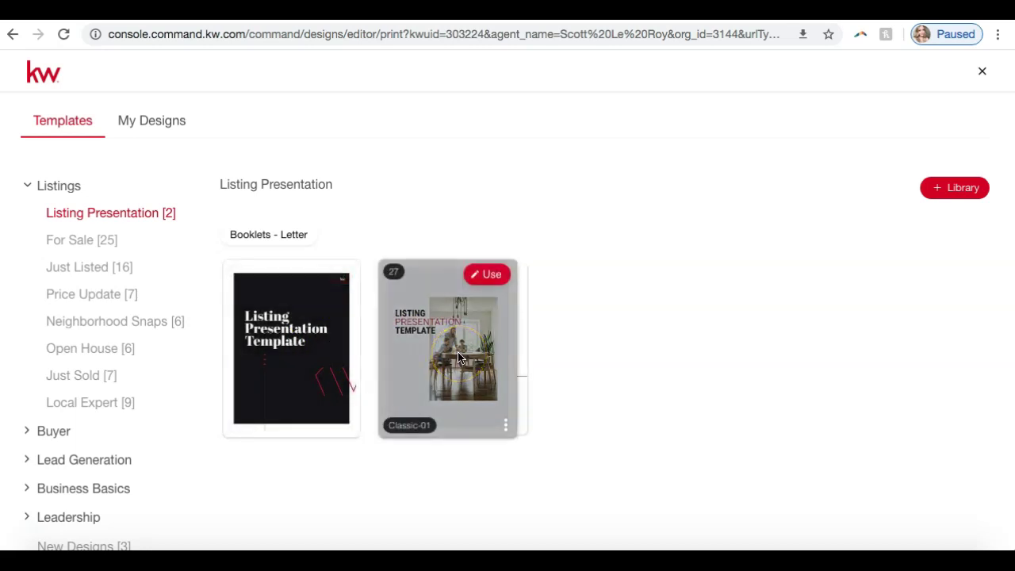
scroll(115, 378, down, 1)
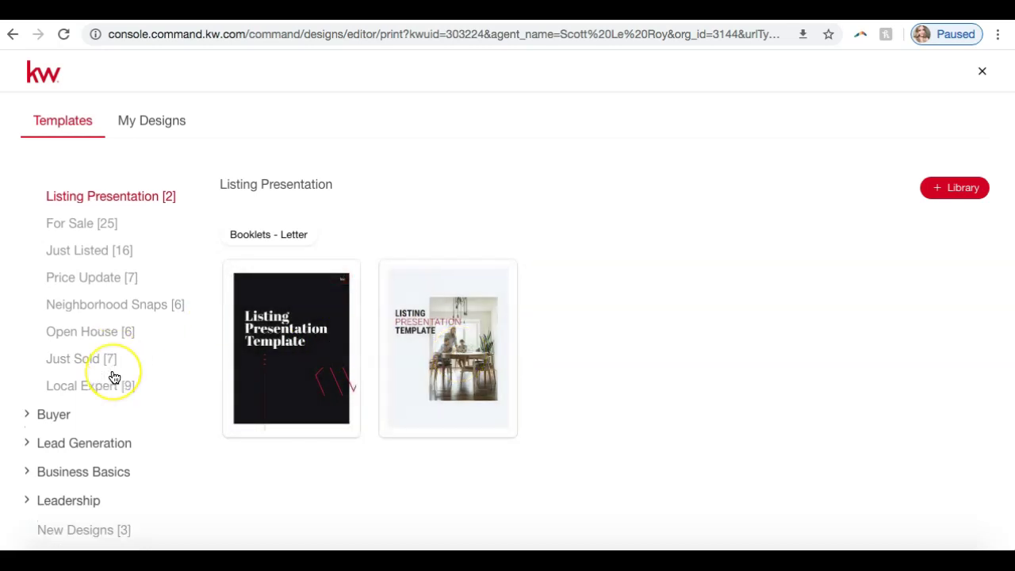
click(101, 305)
Browse the Door Hangers and Standard Postcards categories, then go back to Fliers - Letter.
click(603, 196)
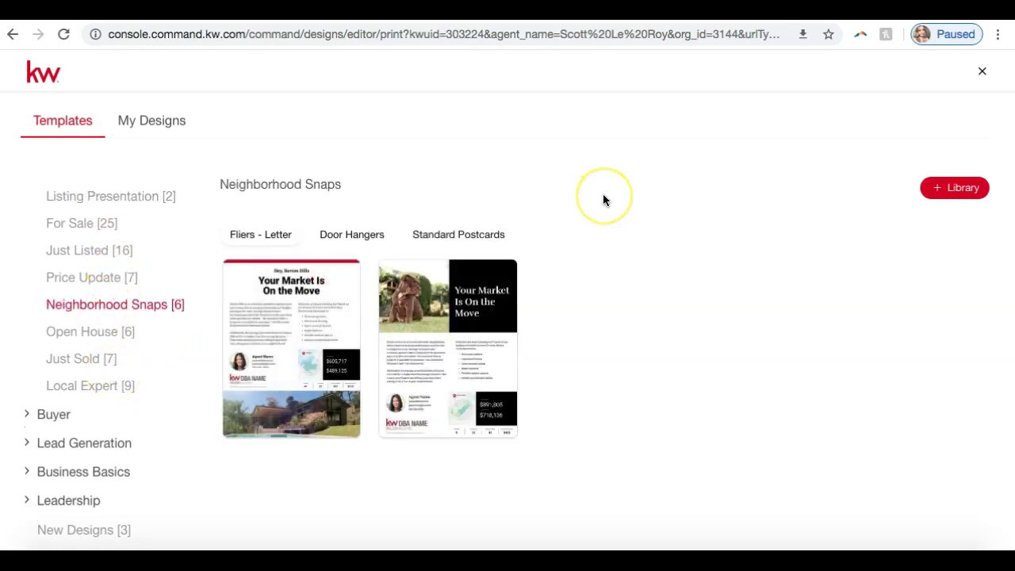
click(346, 237)
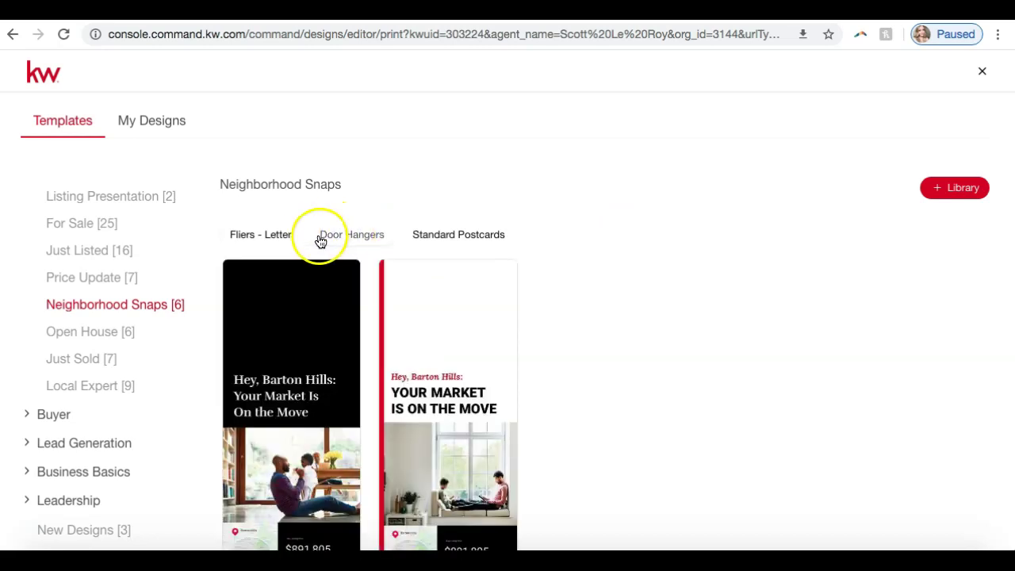
click(275, 234)
click(369, 239)
click(439, 243)
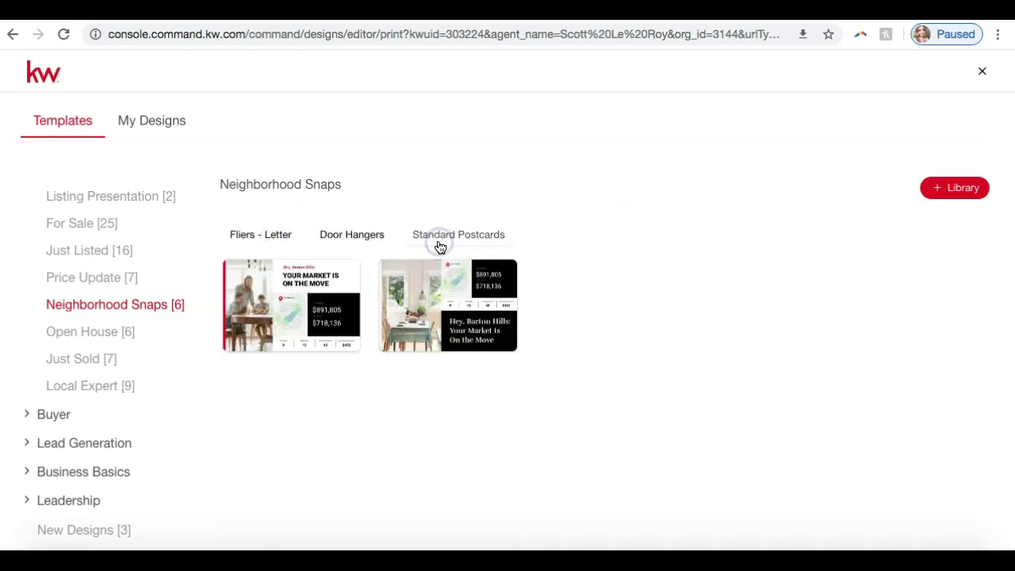
click(270, 236)
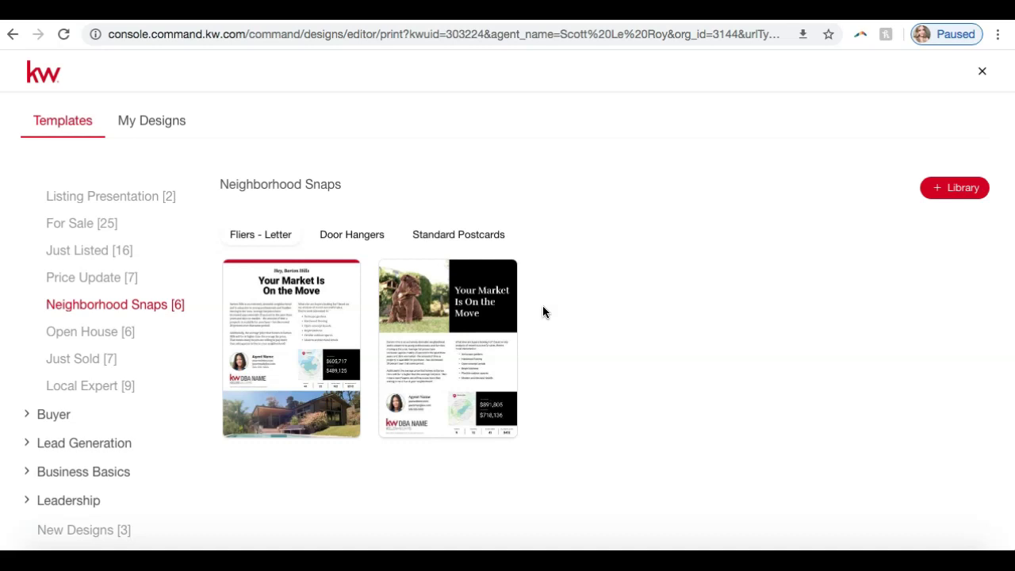
Start a design from the OnTheMove-02_FL flier template and zoom in on it.
mouse_move(286, 325)
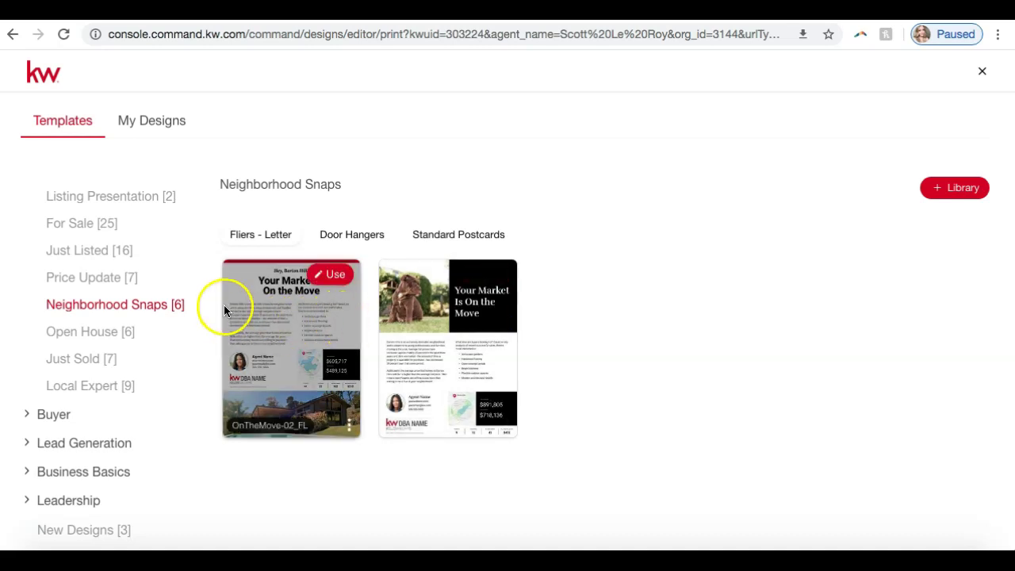
click(333, 274)
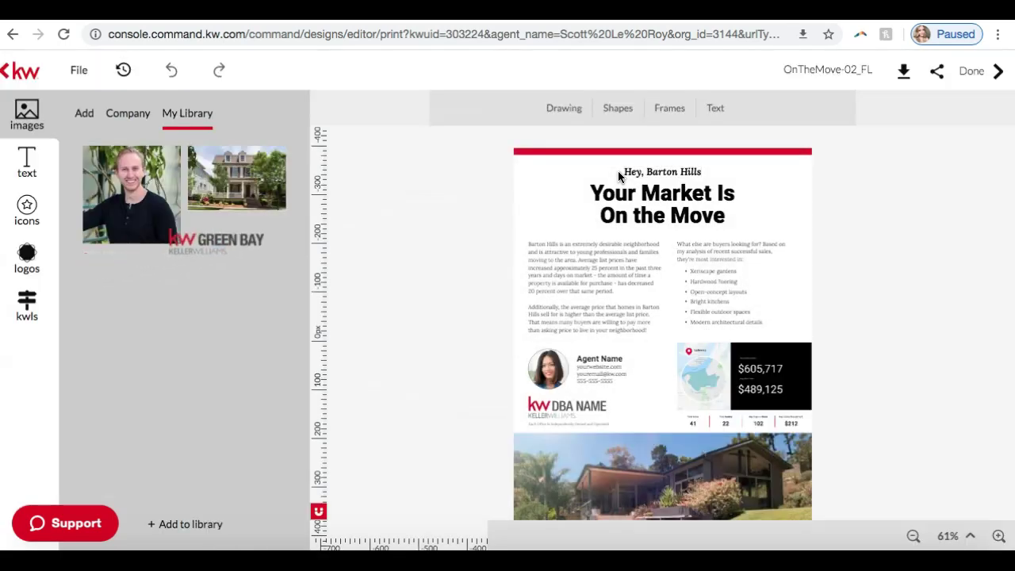
click(999, 537)
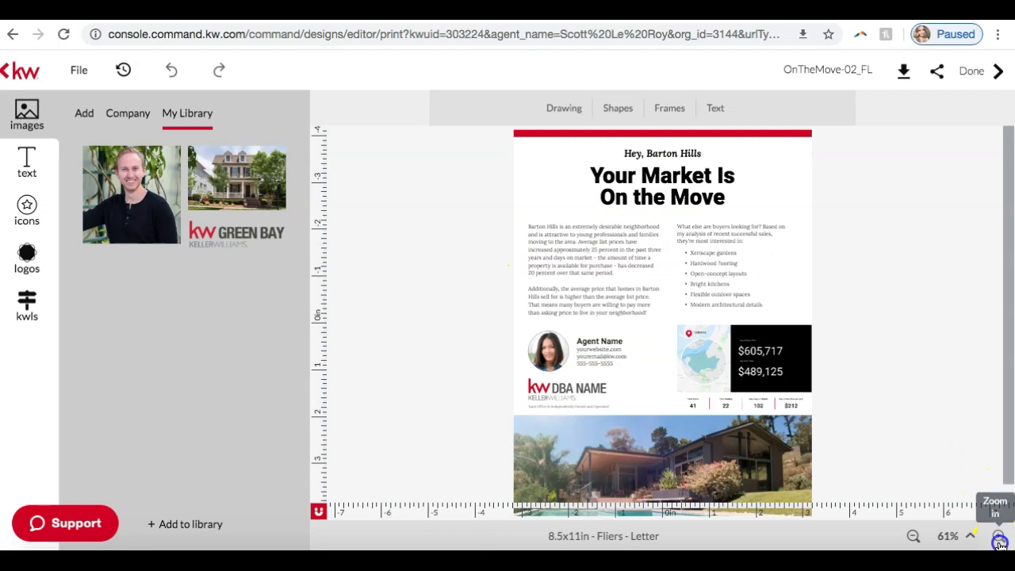
click(998, 537)
click(998, 539)
click(999, 539)
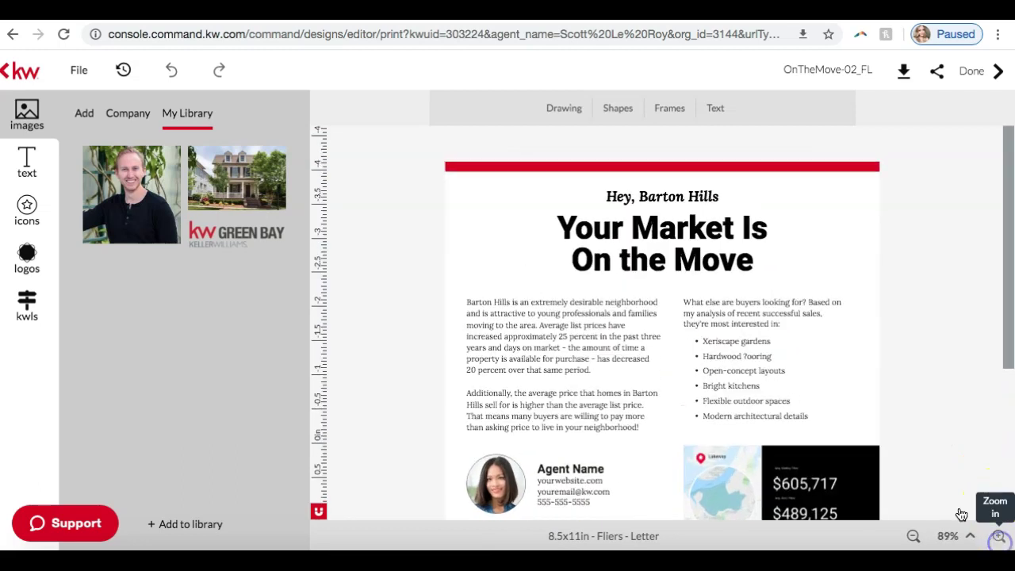
scroll(891, 357, down, 2)
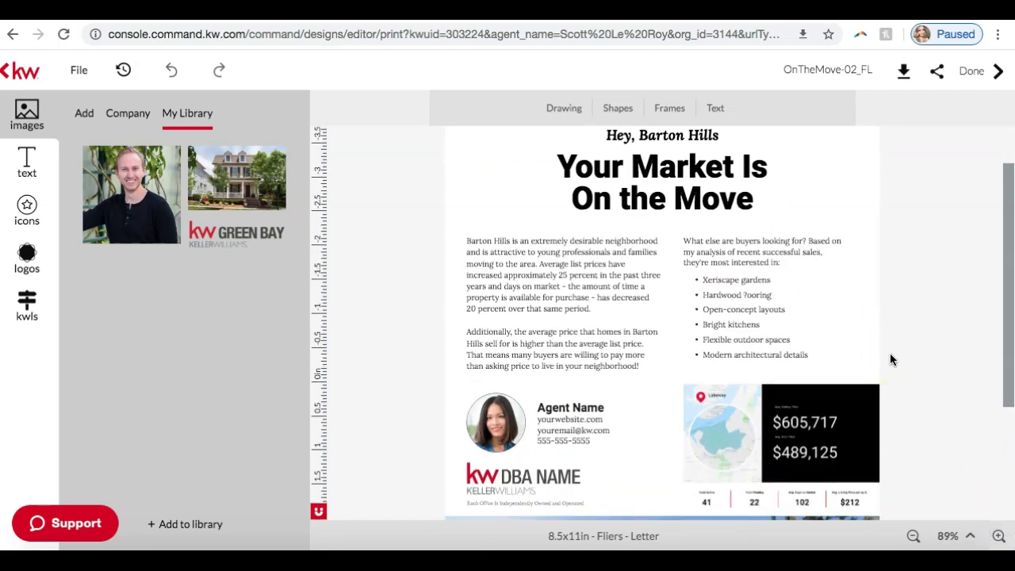
scroll(890, 359, up, 1)
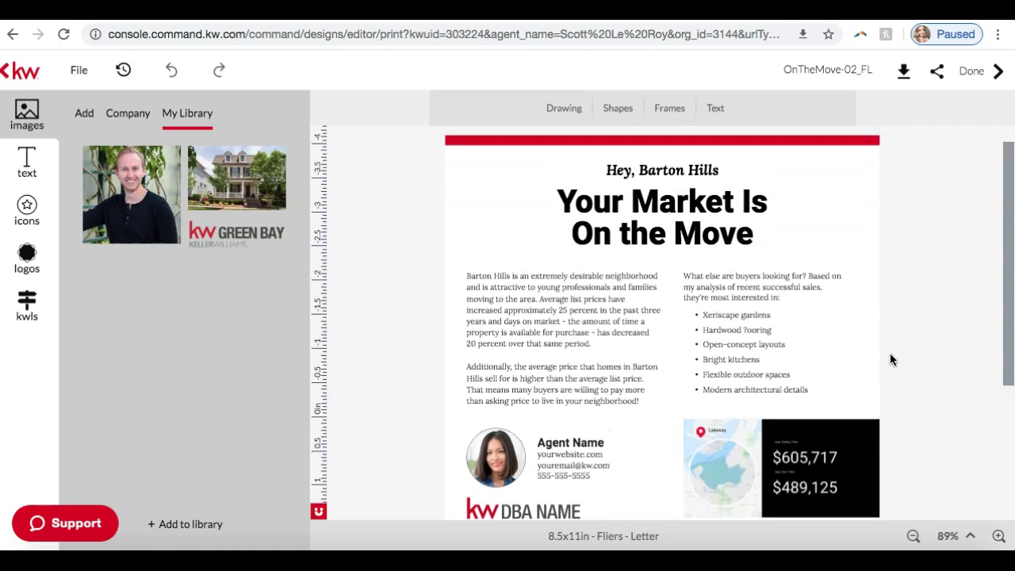
scroll(669, 175, down, 6)
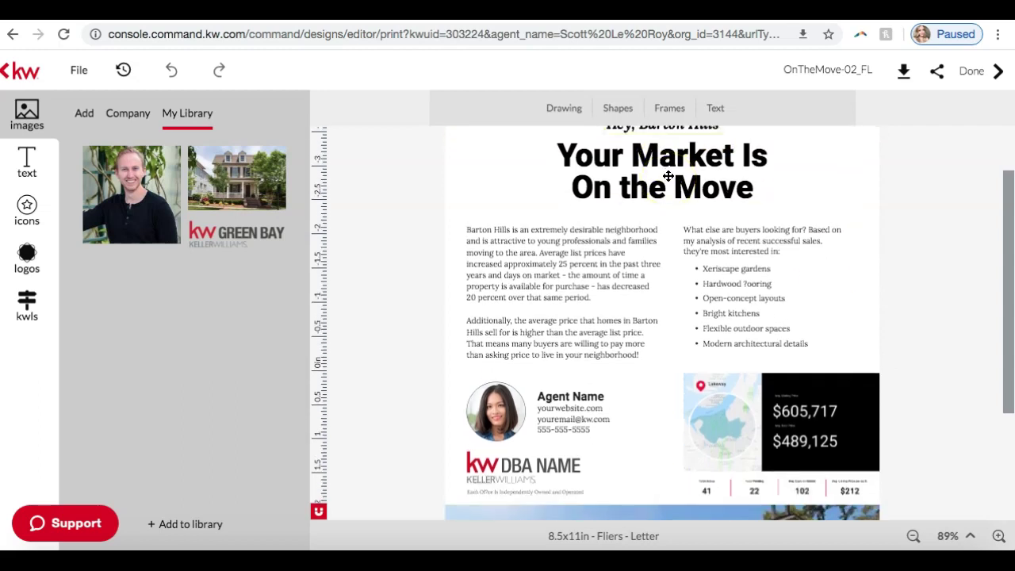
scroll(669, 175, up, 4)
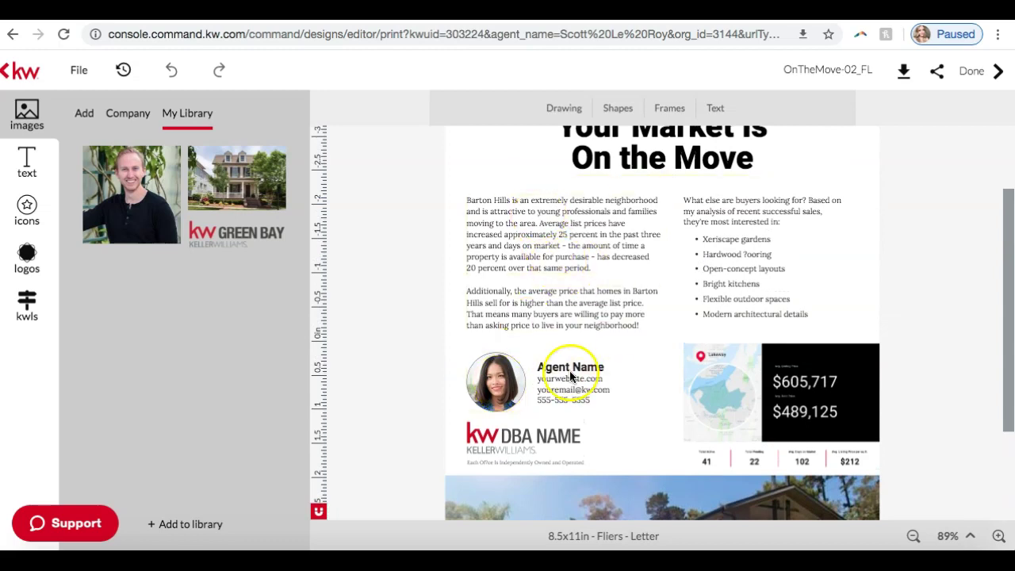
scroll(579, 387, down, 4)
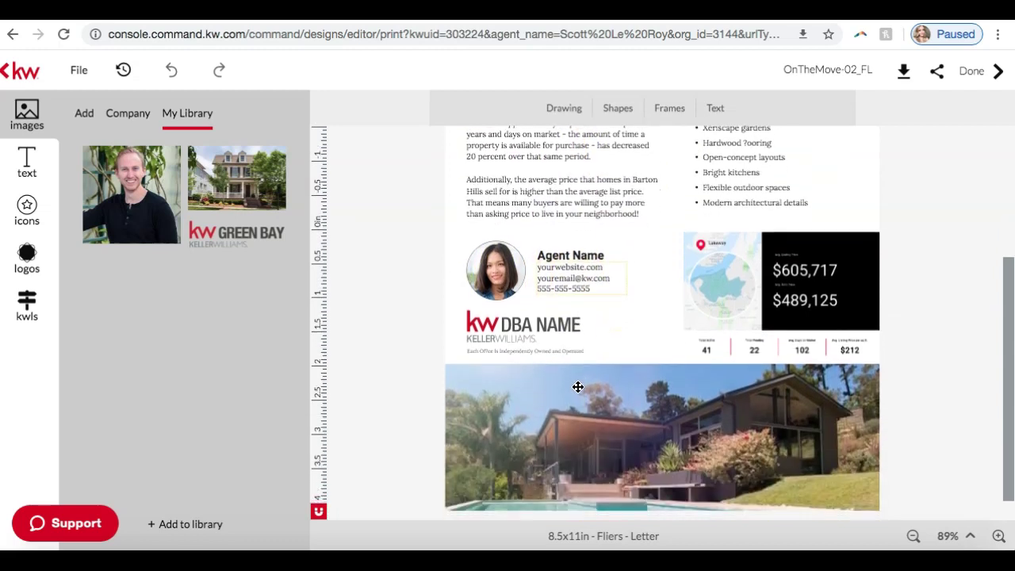
scroll(618, 409, up, 4)
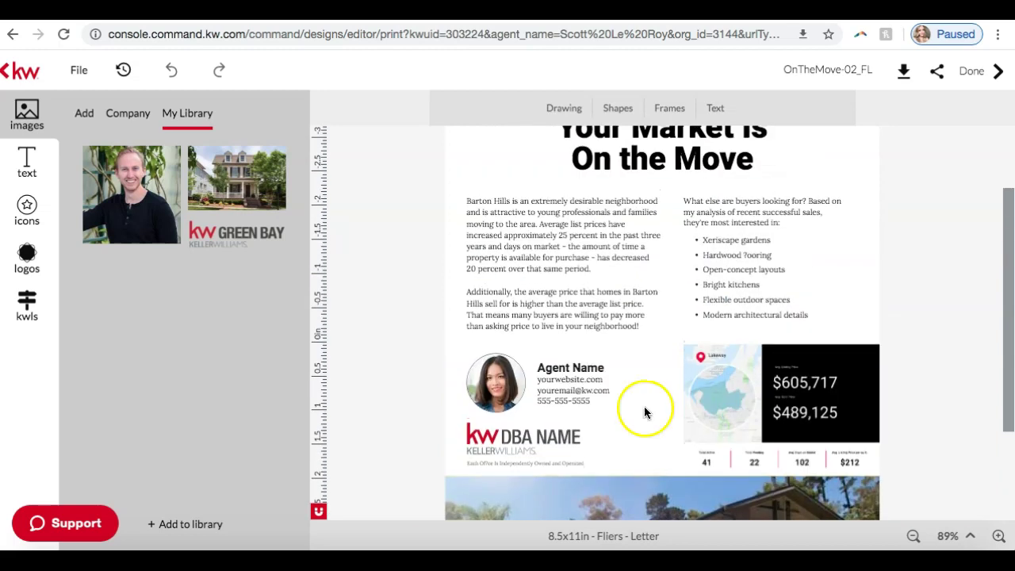
click(999, 540)
click(998, 539)
click(999, 540)
scroll(975, 317, down, 4)
scroll(974, 317, down, 1)
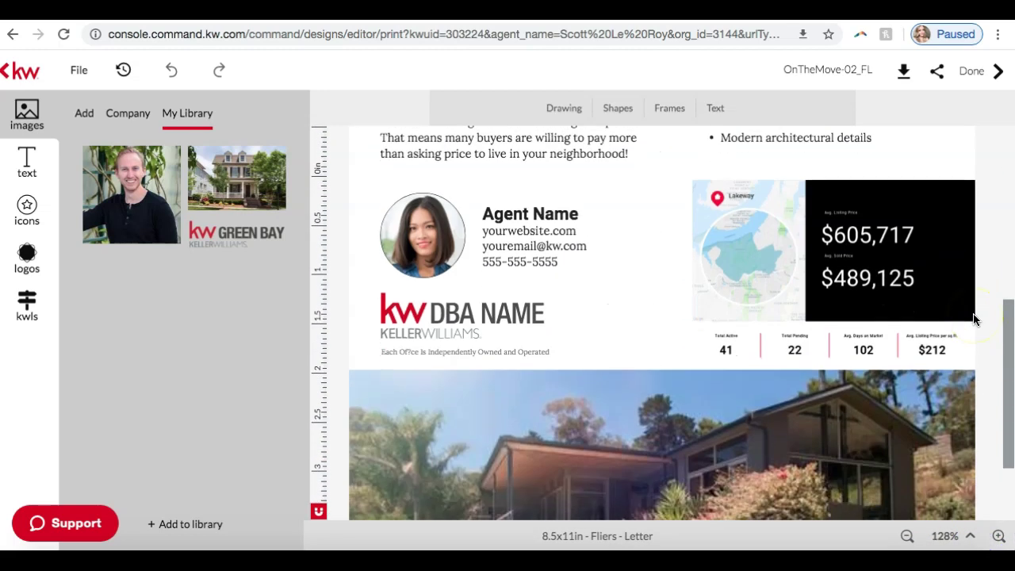
Zoom to 156% to inspect the Lakeway stats block's map and $605,717 and $489,125 prices, then open kwls search.
click(821, 214)
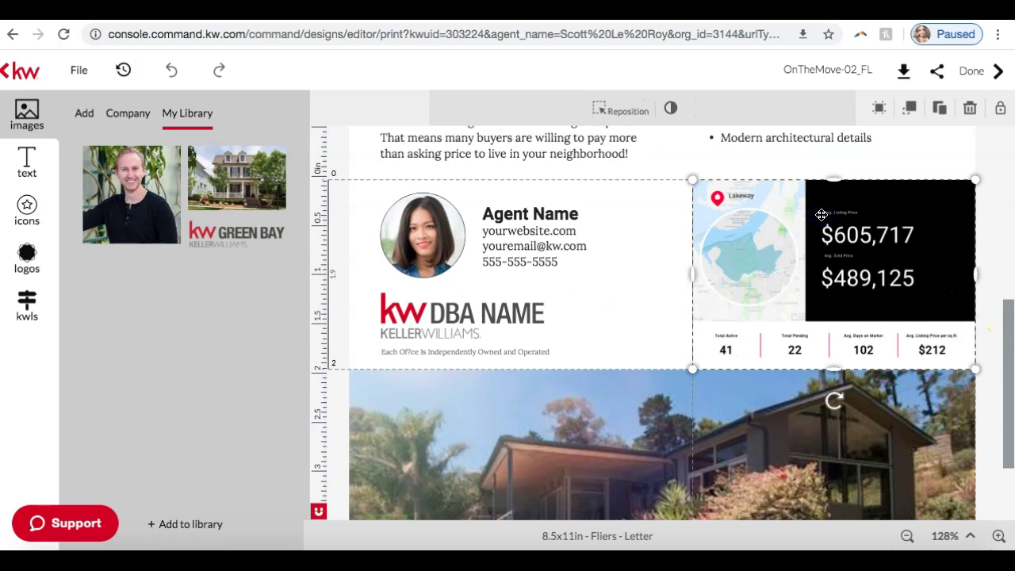
click(998, 540)
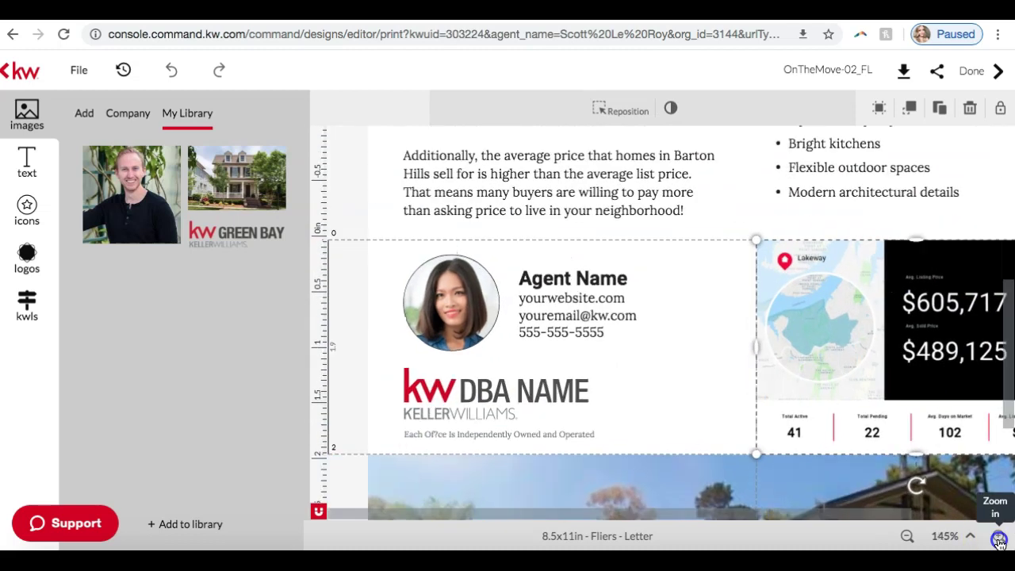
click(999, 539)
scroll(834, 399, right, 5)
scroll(834, 401, down, 2)
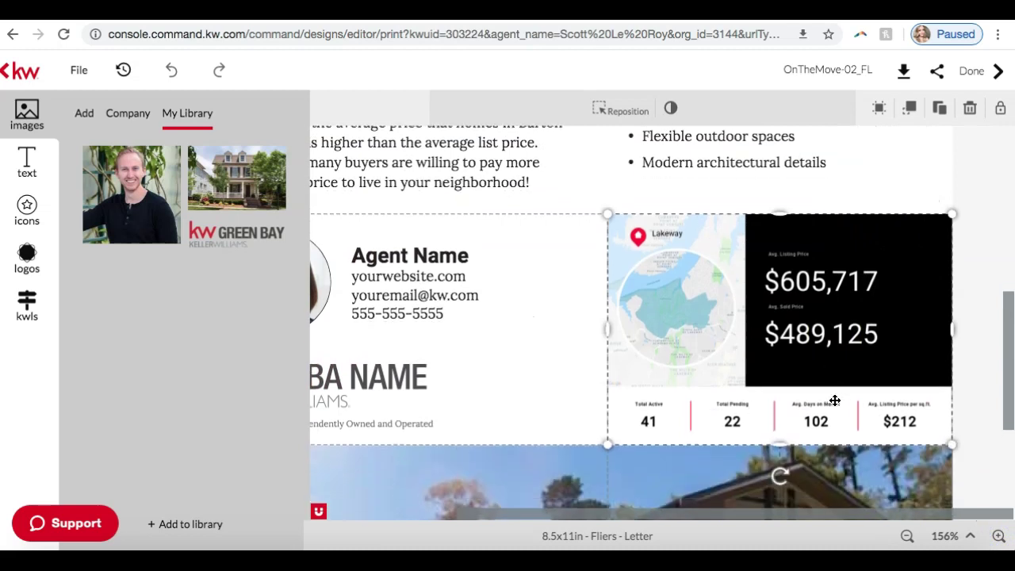
click(644, 217)
click(717, 302)
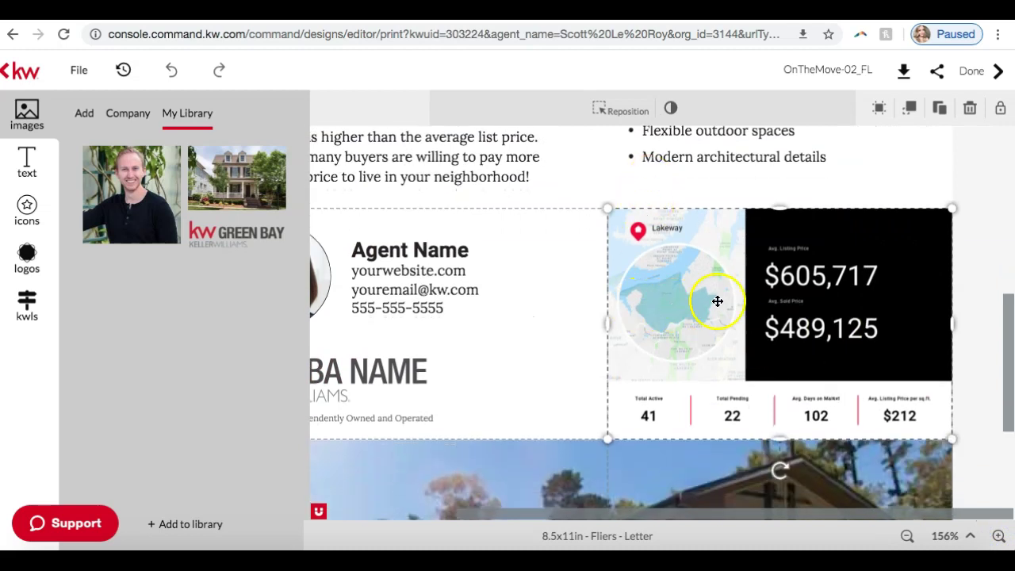
click(786, 262)
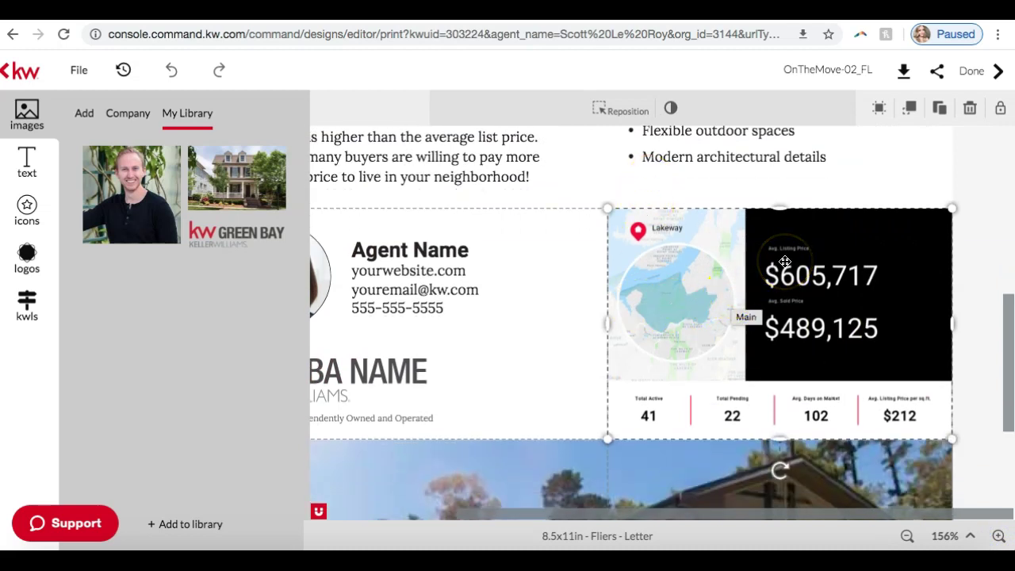
click(805, 325)
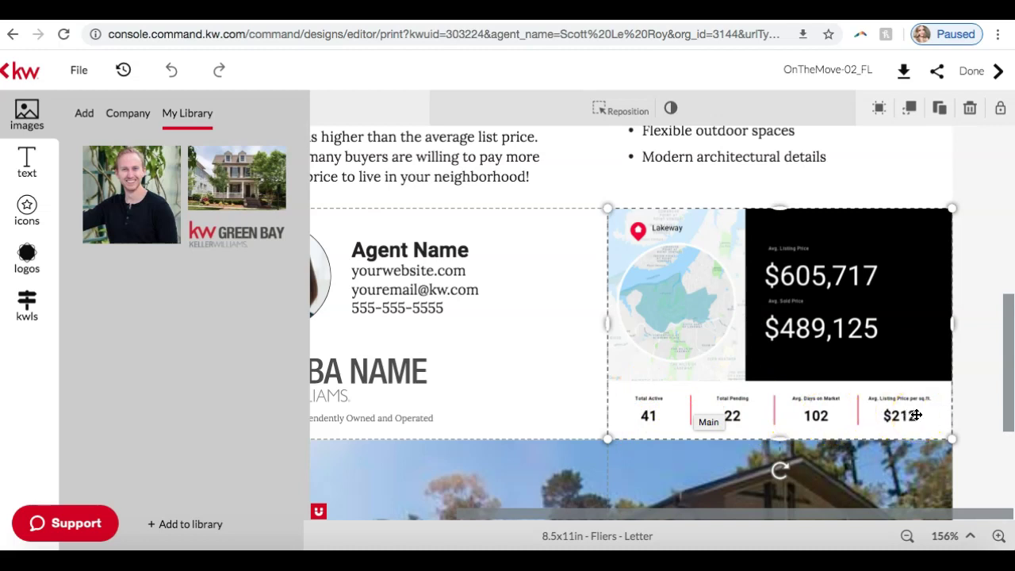
click(849, 367)
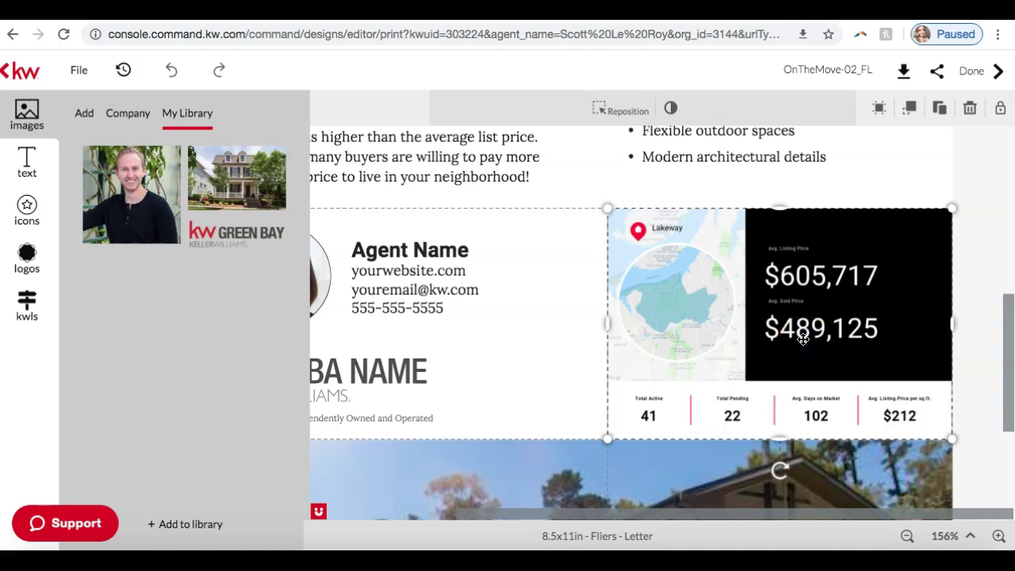
click(24, 306)
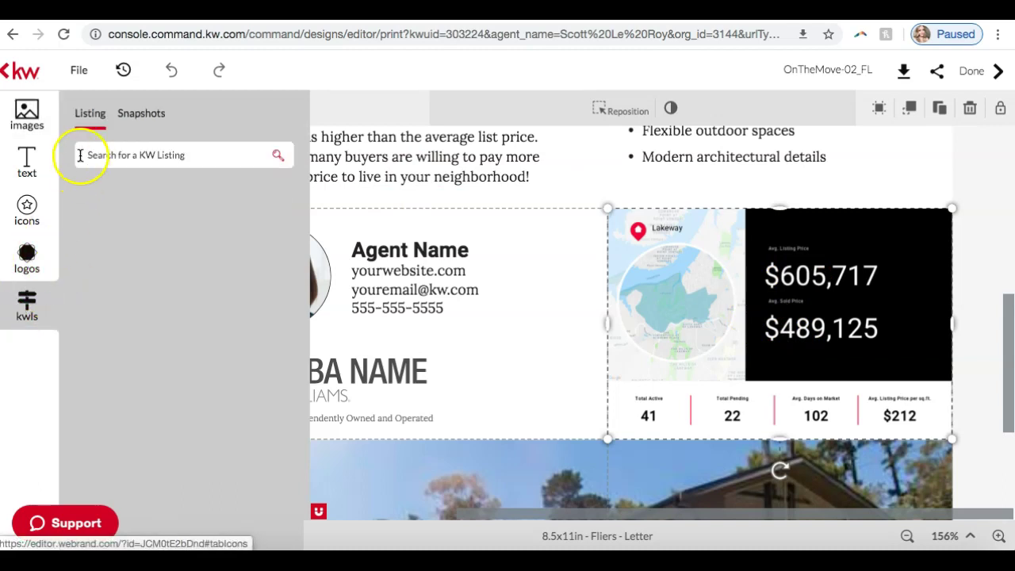
Search the Snapshots tab for the neighborhood 'green hills, nashville'.
click(130, 123)
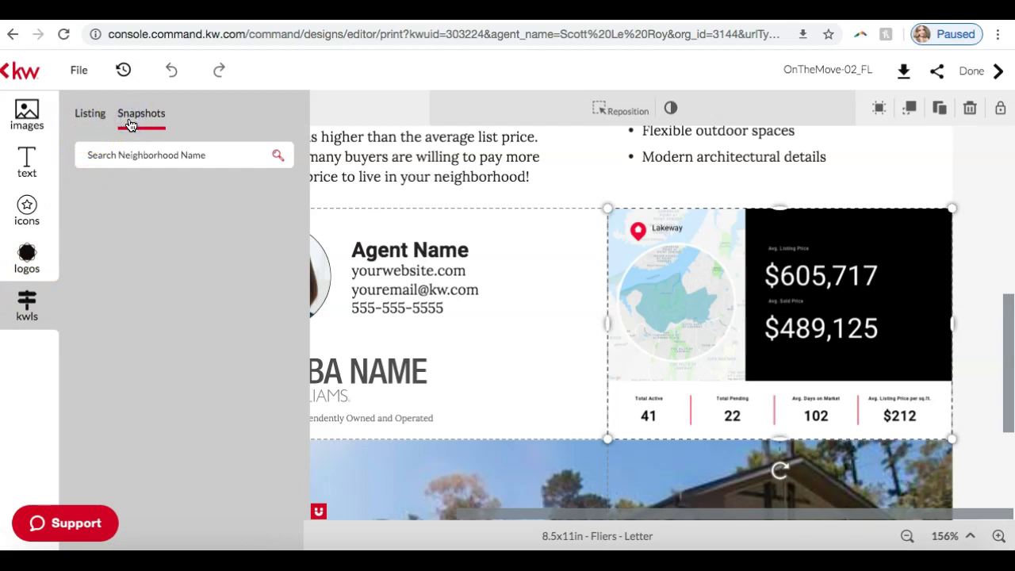
click(127, 155)
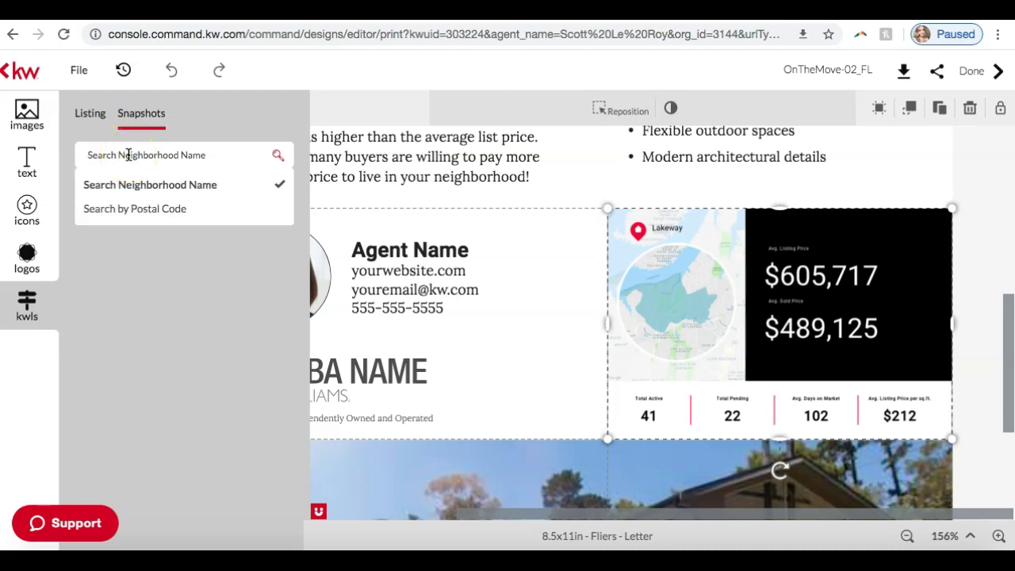
text(a)
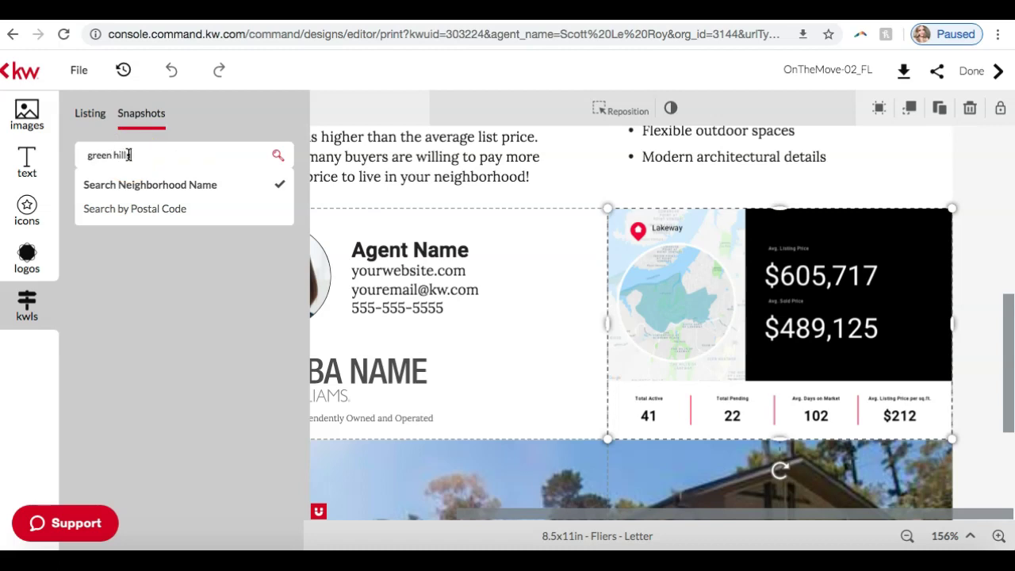
key(Return)
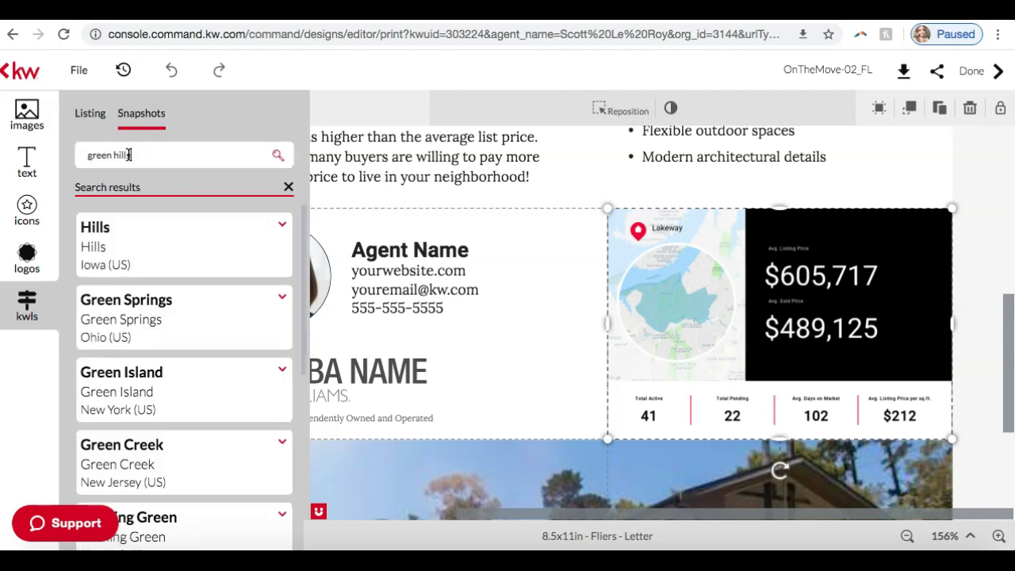
text(s)
scroll(169, 283, down, 5)
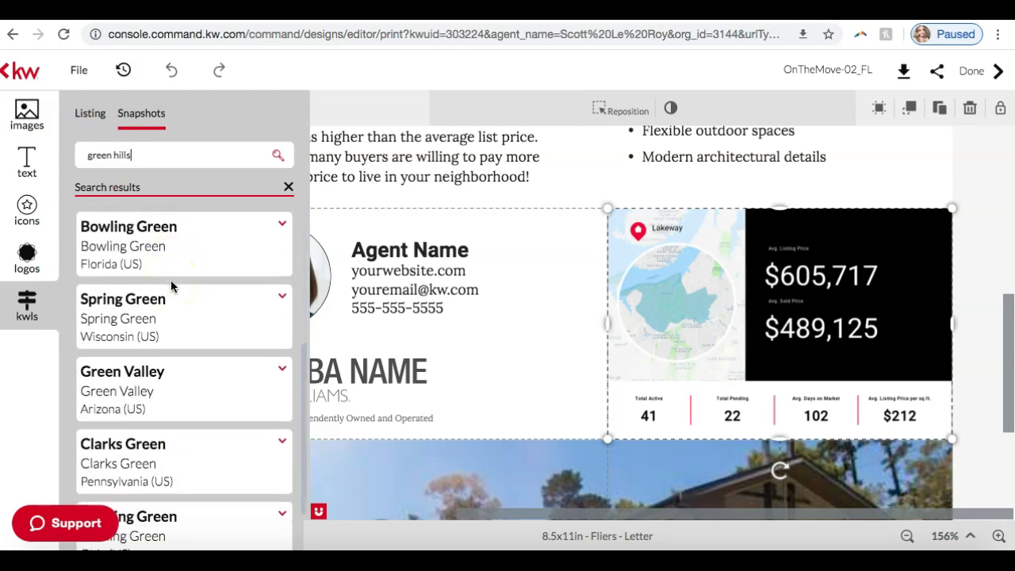
click(162, 155)
text(, nas)
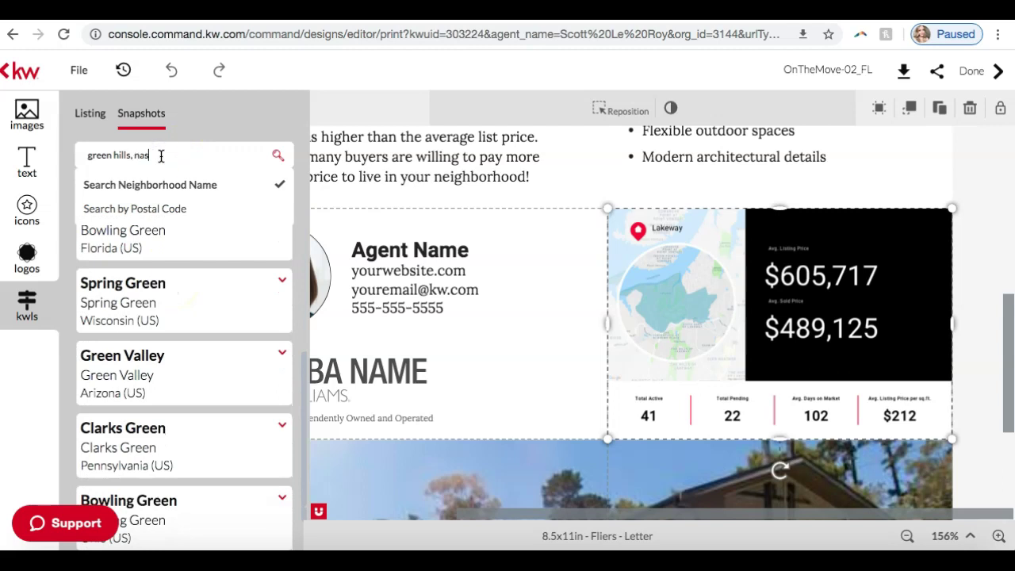
text(hville)
key(Return)
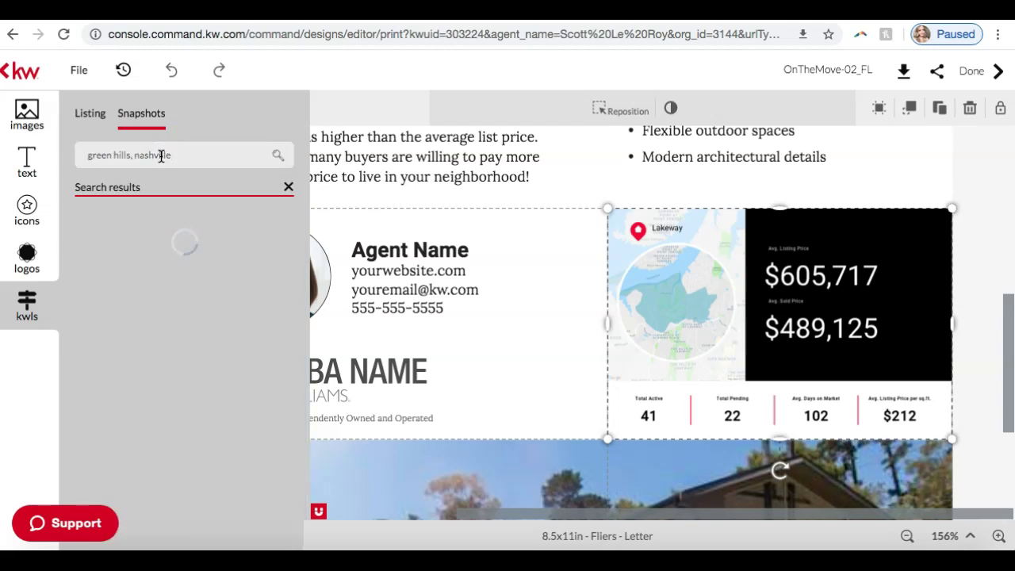
Rerun the search as 'green hills' and expand the Bowling Green, Florida result.
click(198, 155)
key(BackSpace)
key(BackSpace)
key(BackSpace)
key(BackSpace)
key(BackSpace)
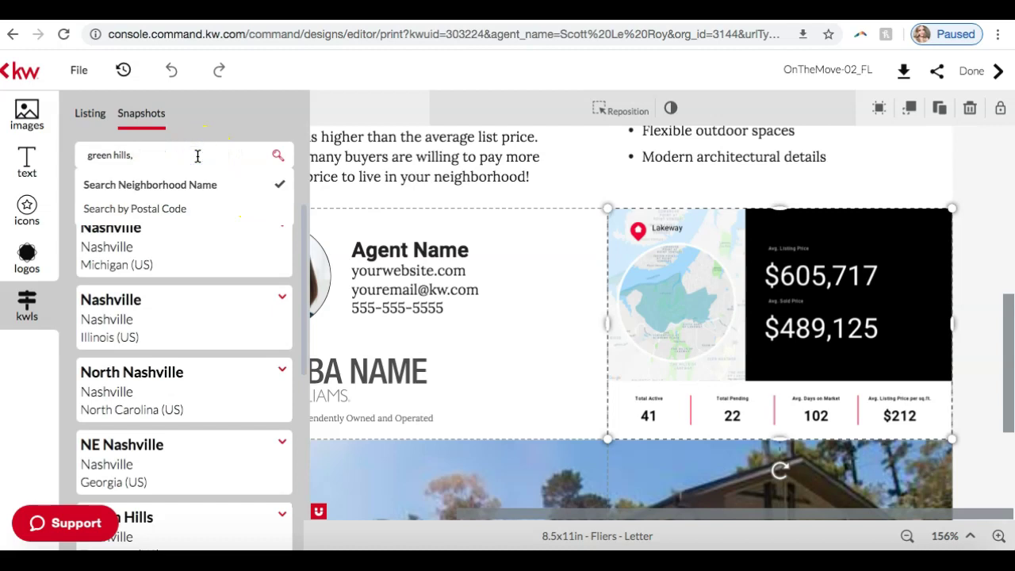
key(Return)
scroll(181, 281, down, 5)
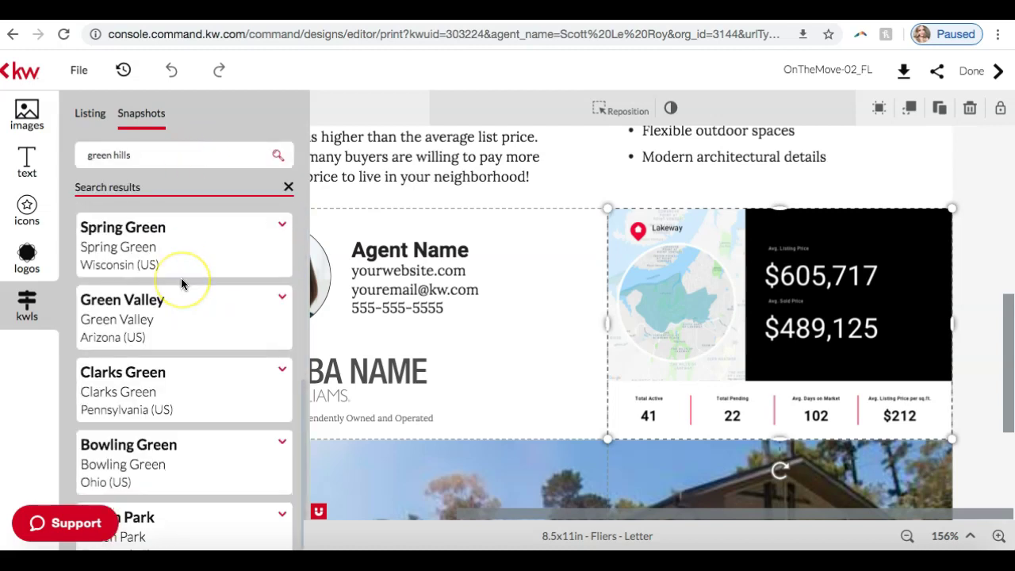
scroll(181, 282, down, 7)
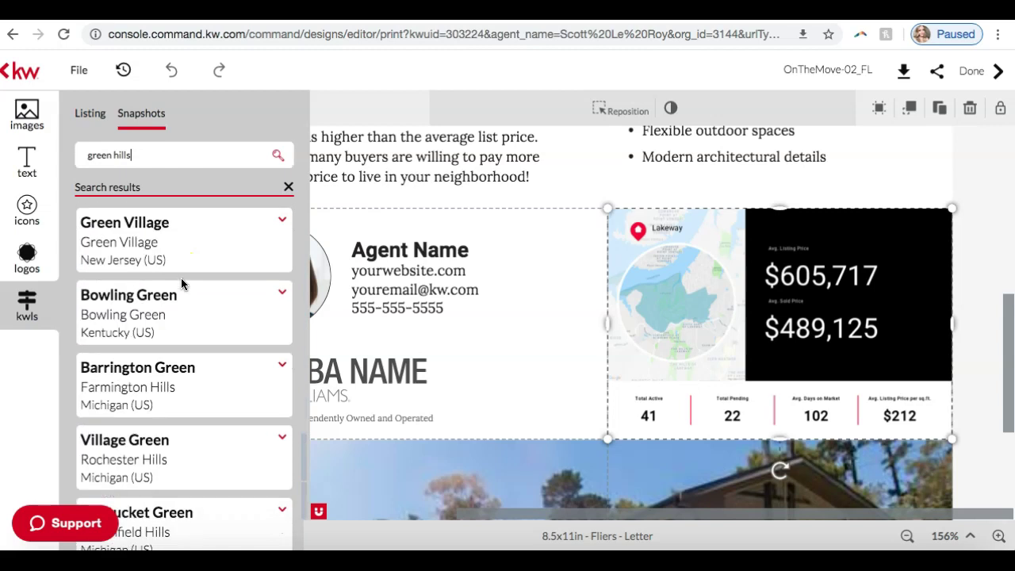
scroll(181, 278, down, 8)
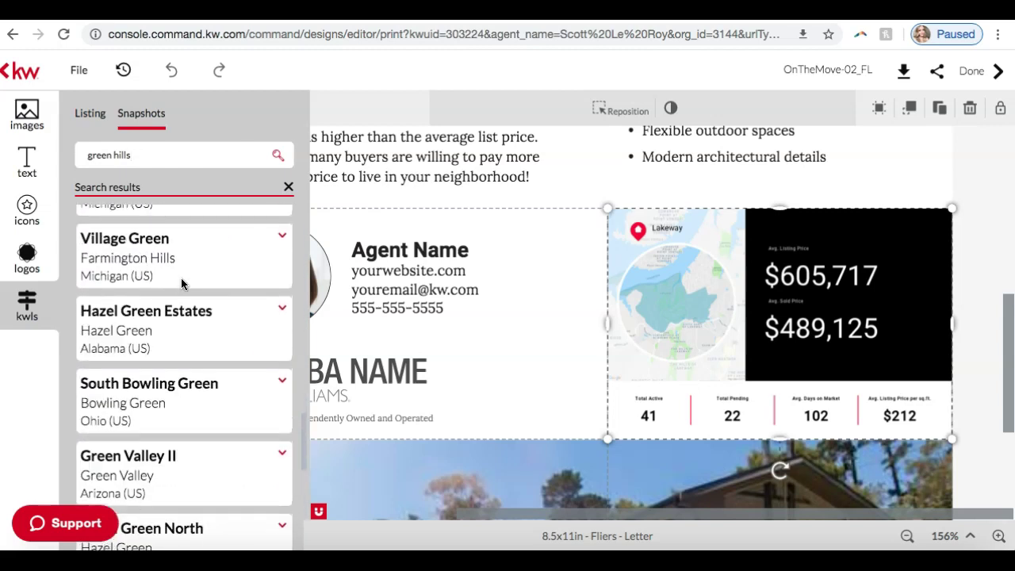
scroll(181, 279, up, 15)
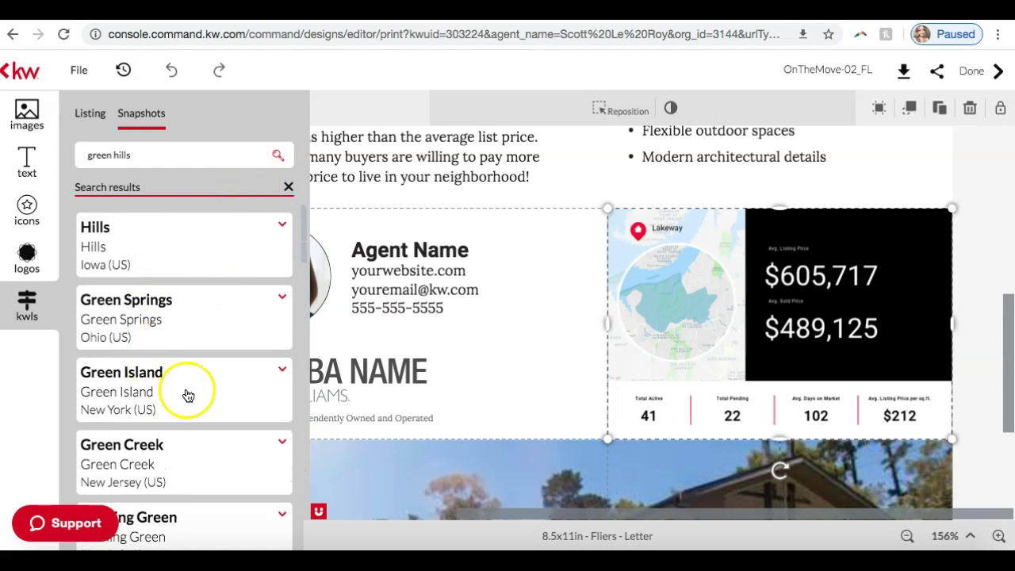
scroll(226, 395, down, 2)
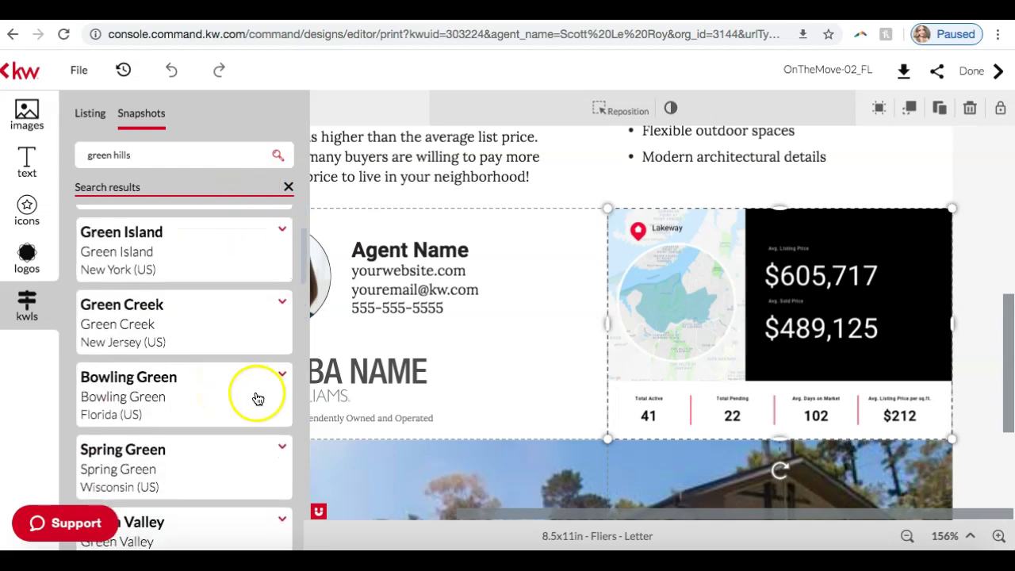
click(204, 380)
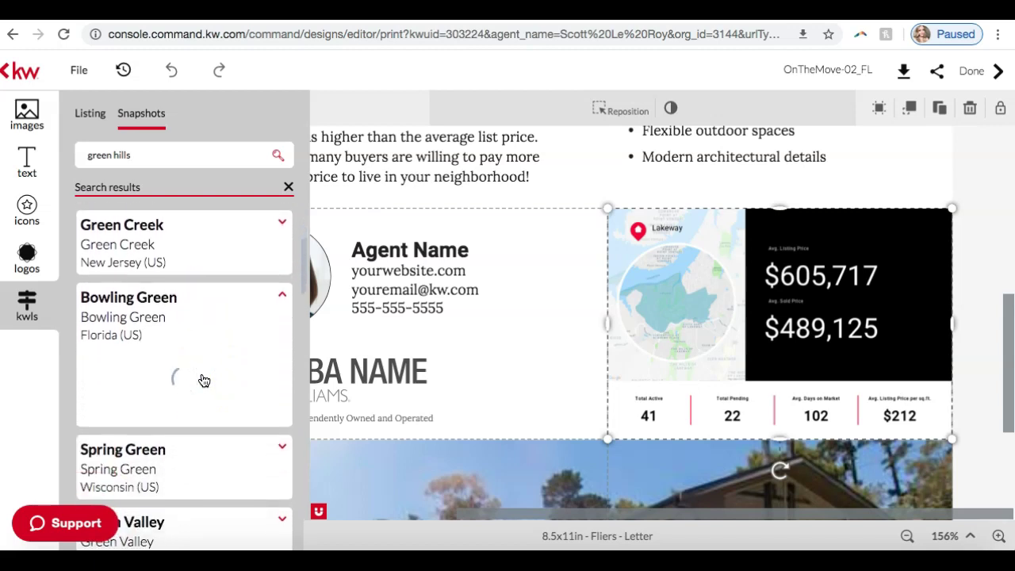
click(250, 298)
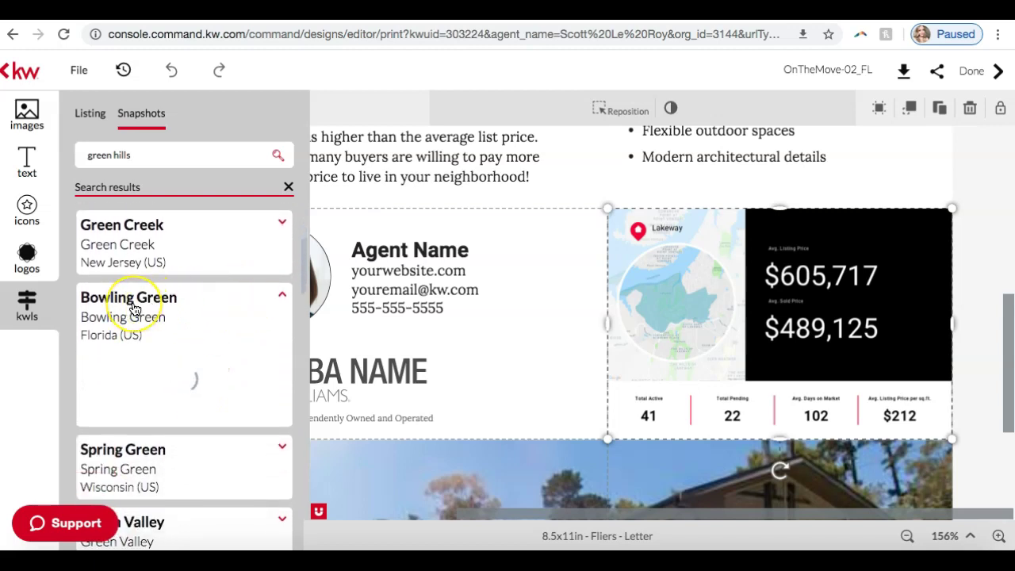
Replace the flier's Lakeway snapshot with Bowling Green data and close the search results.
scroll(135, 310, down, 1)
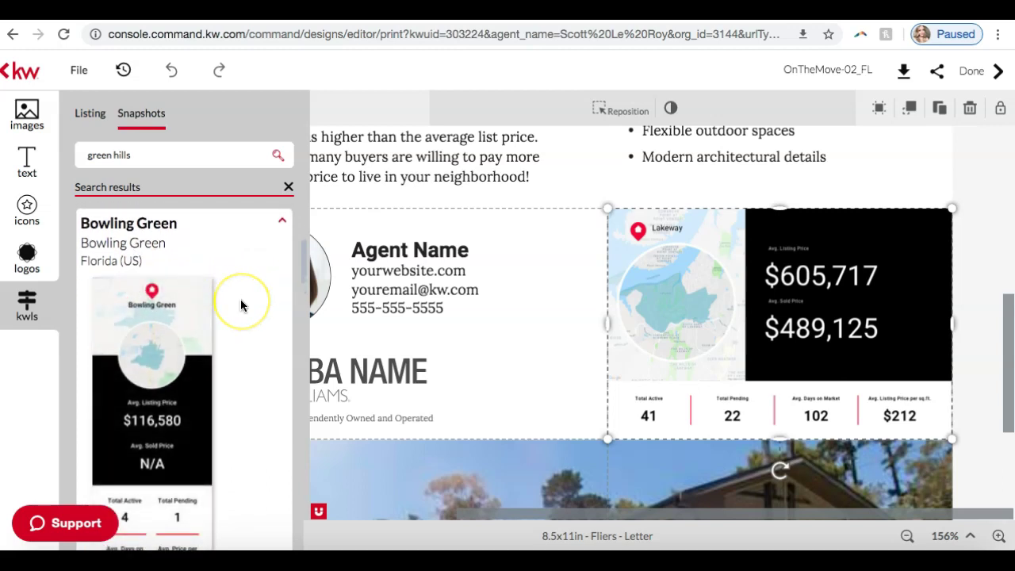
scroll(241, 305, down, 1)
scroll(241, 301, down, 2)
scroll(240, 302, up, 2)
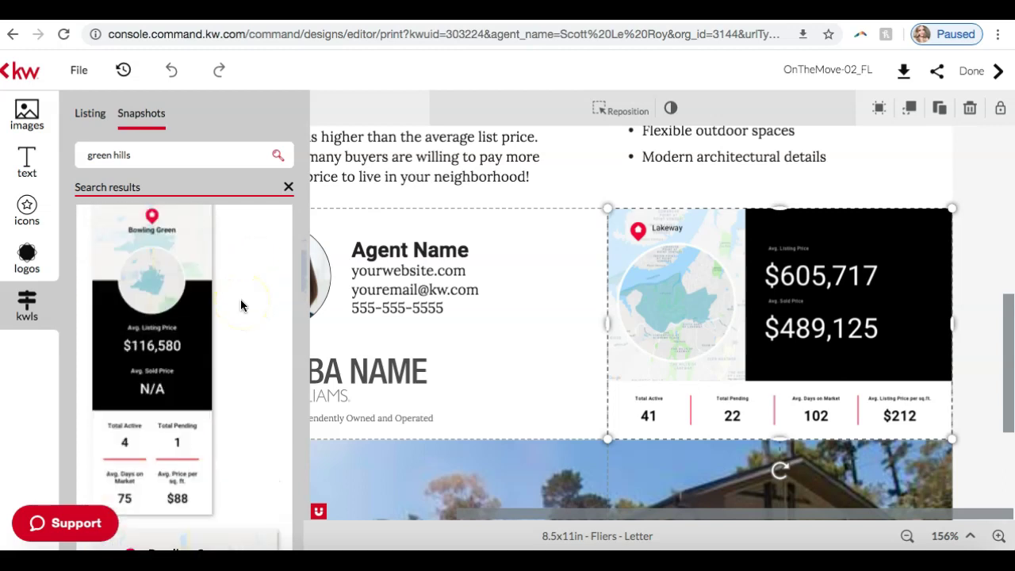
mouse_move(132, 328)
scroll(131, 327, down, 4)
scroll(193, 372, down, 4)
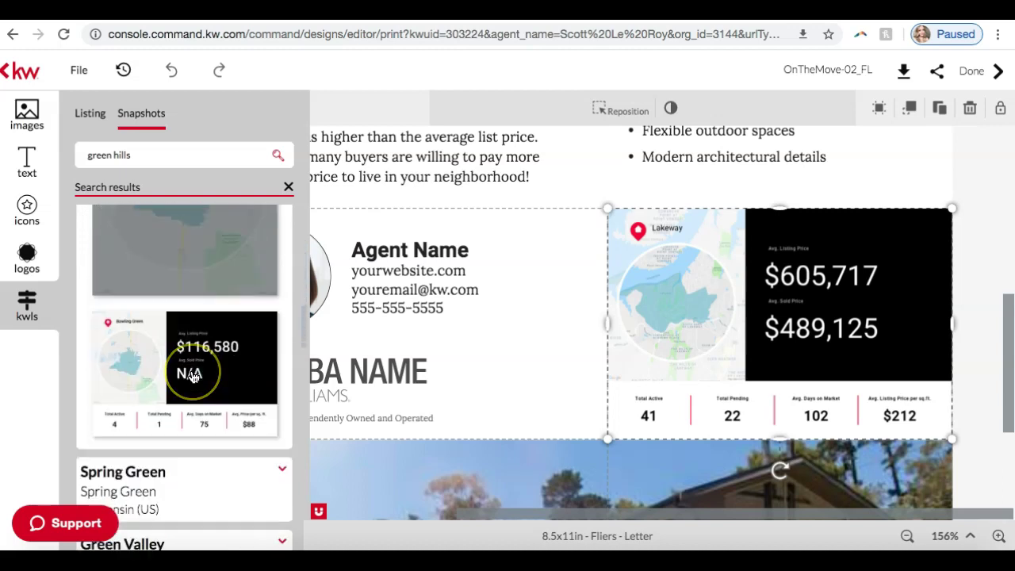
scroll(193, 376, up, 2)
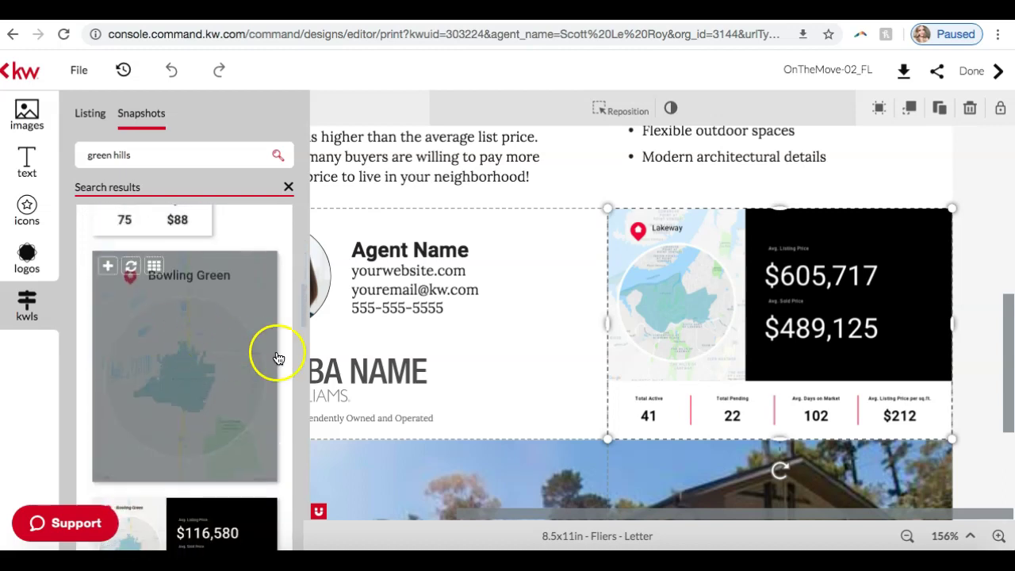
scroll(165, 378, down, 2)
mouse_move(199, 397)
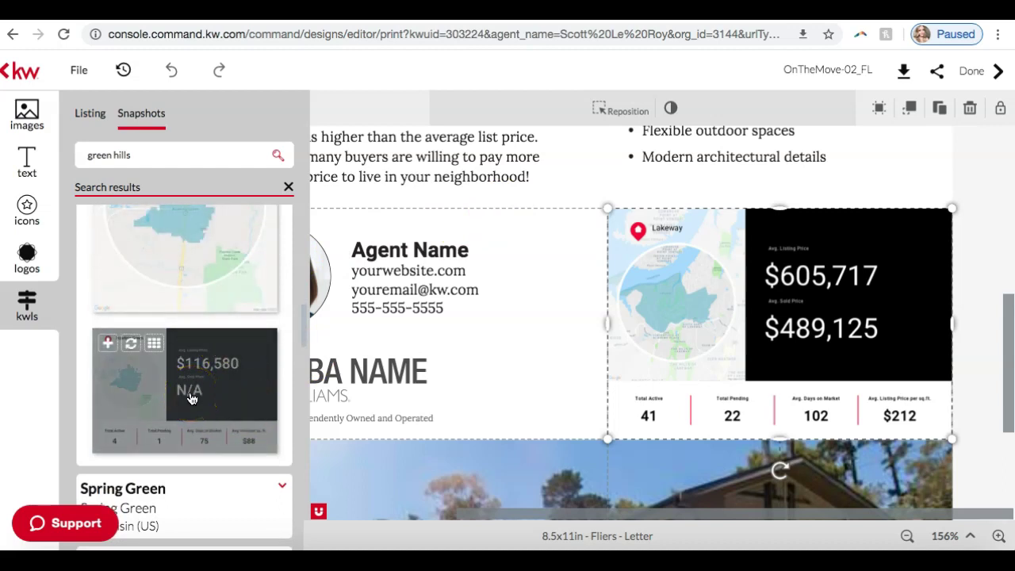
drag(191, 398, 690, 297)
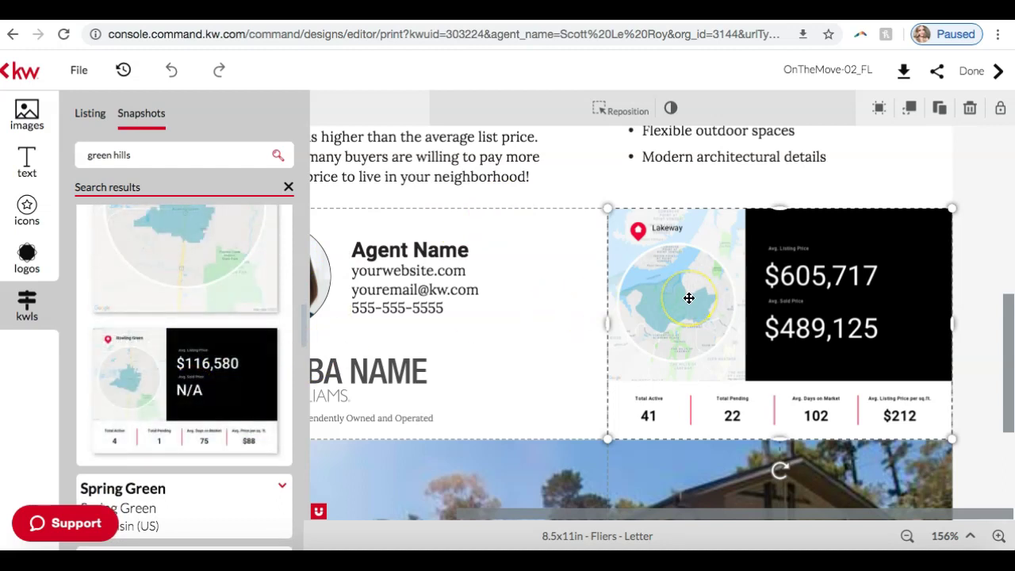
mouse_move(182, 381)
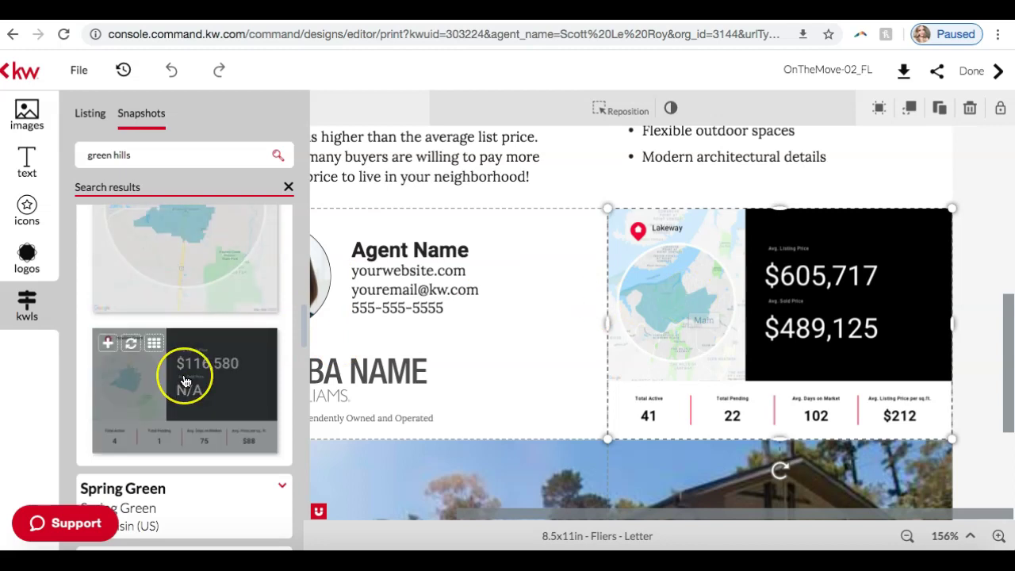
click(130, 347)
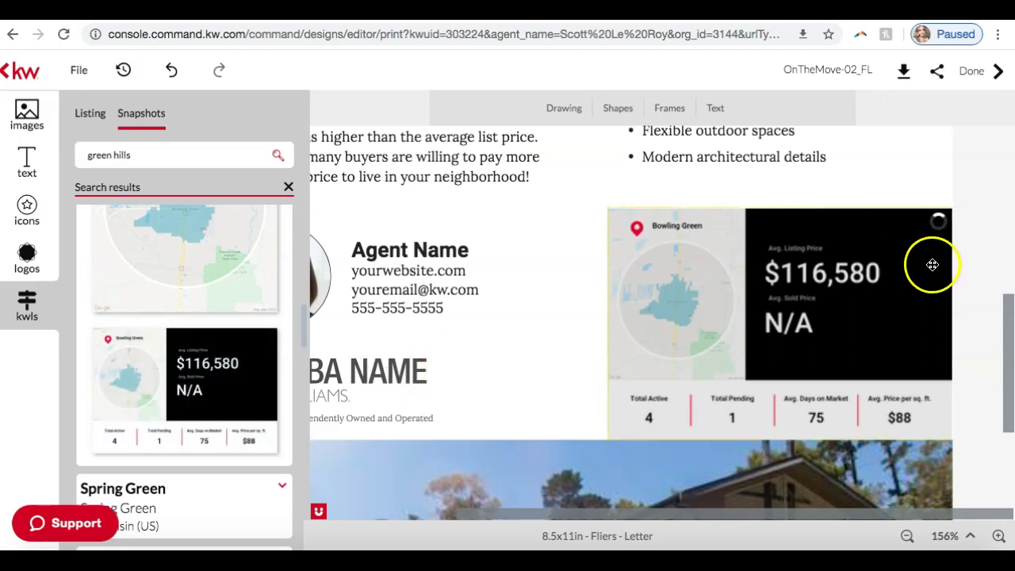
click(289, 188)
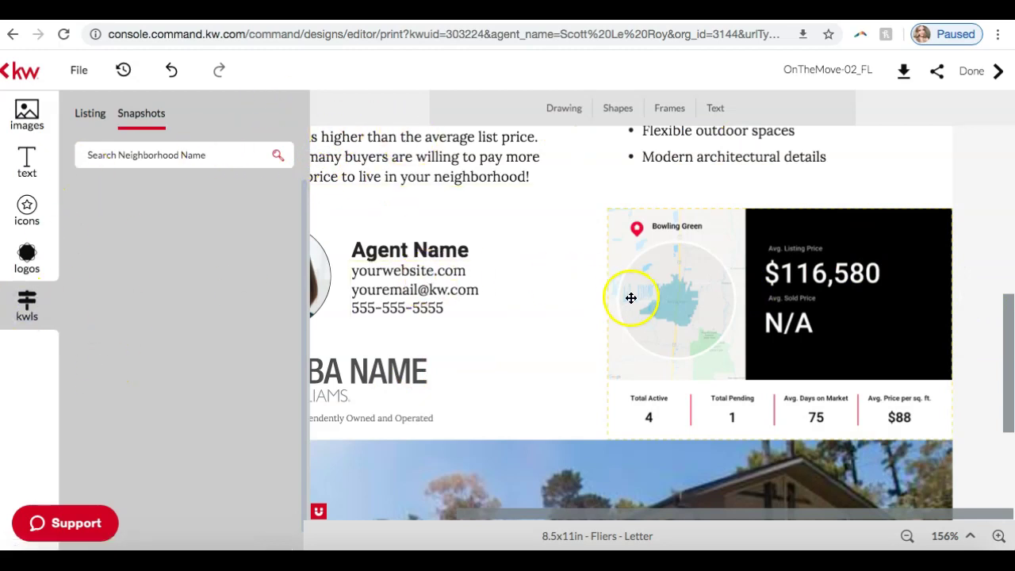
Zoom the flier out four times and scroll through the whole design.
click(909, 537)
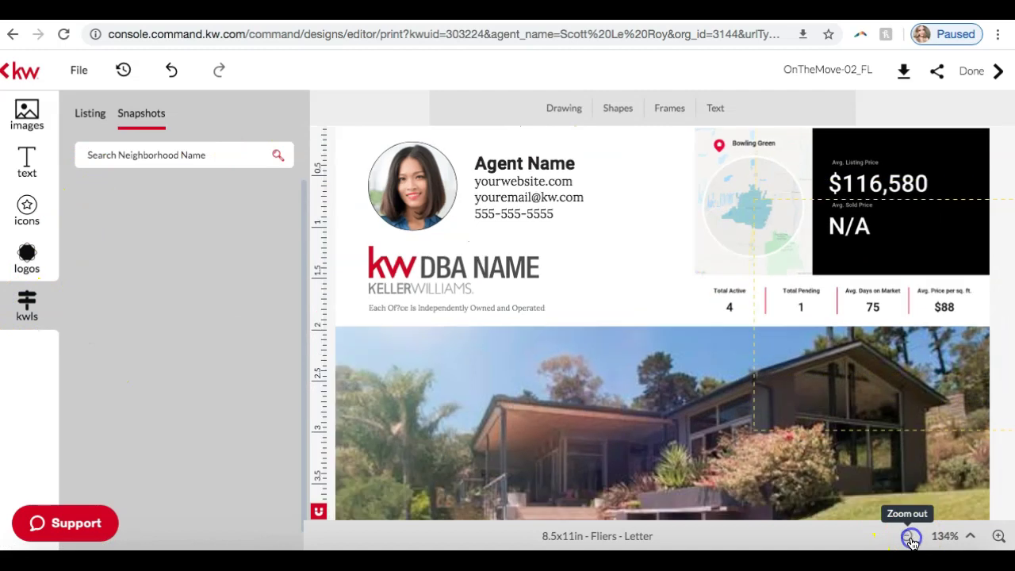
click(909, 537)
scroll(858, 413, up, 5)
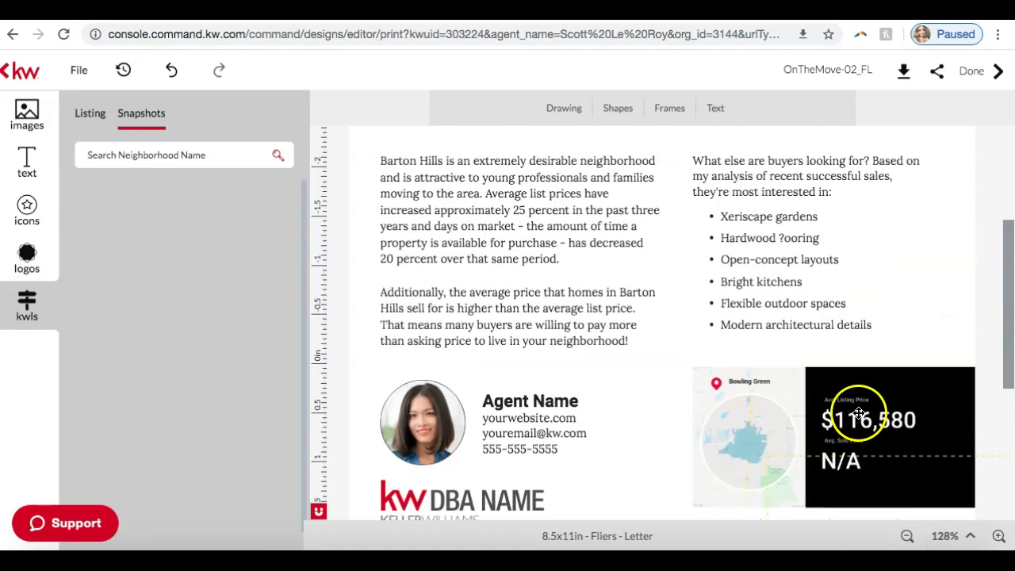
click(909, 537)
click(909, 537)
scroll(770, 268, up, 3)
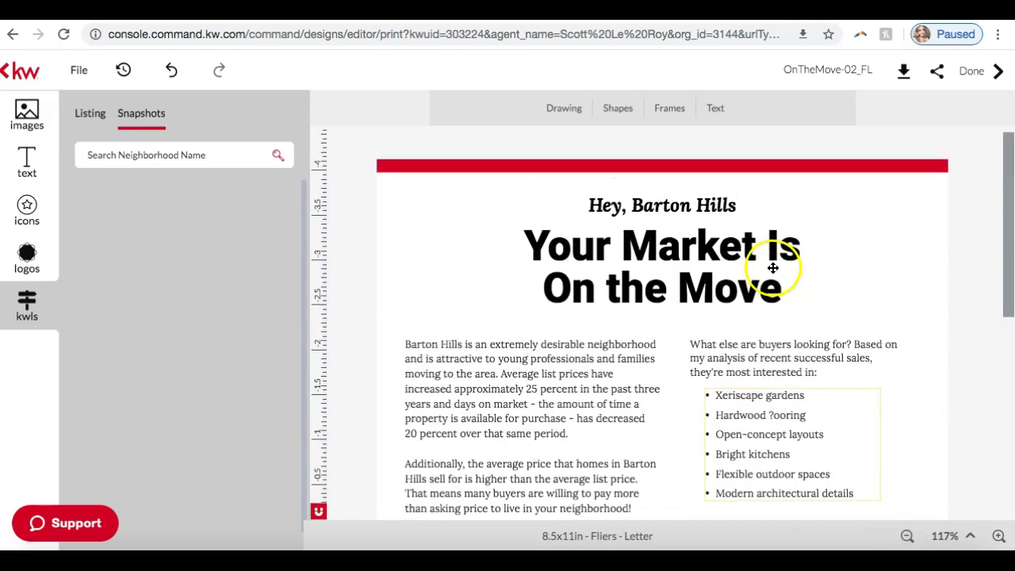
scroll(770, 283, down, 4)
scroll(770, 283, up, 5)
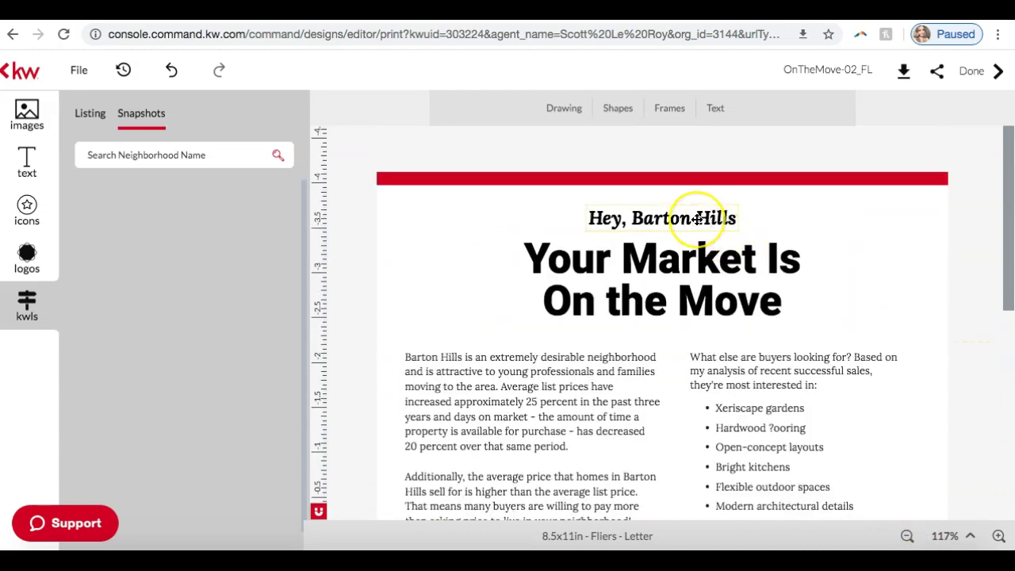
scroll(701, 220, down, 3)
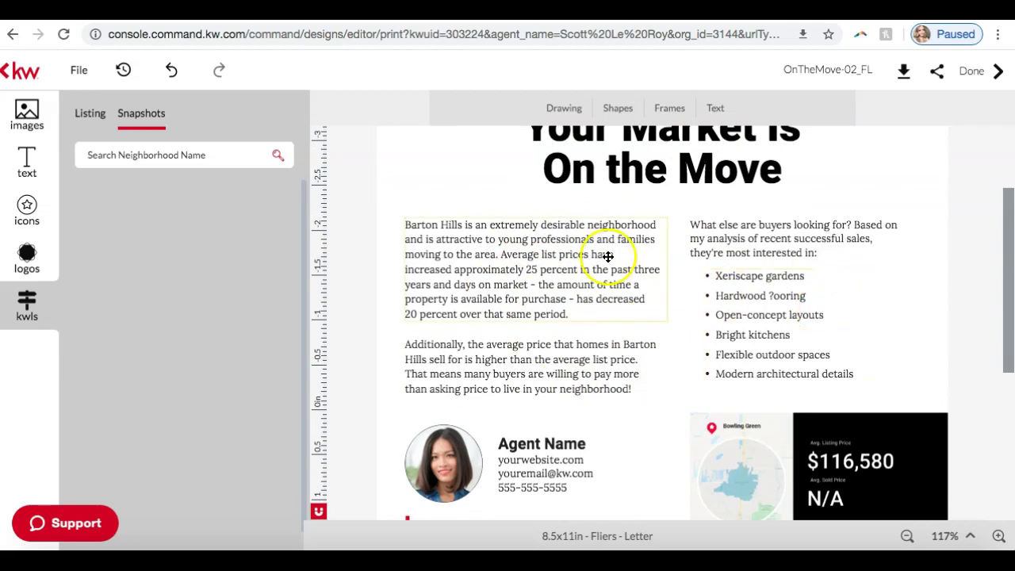
scroll(591, 254, down, 5)
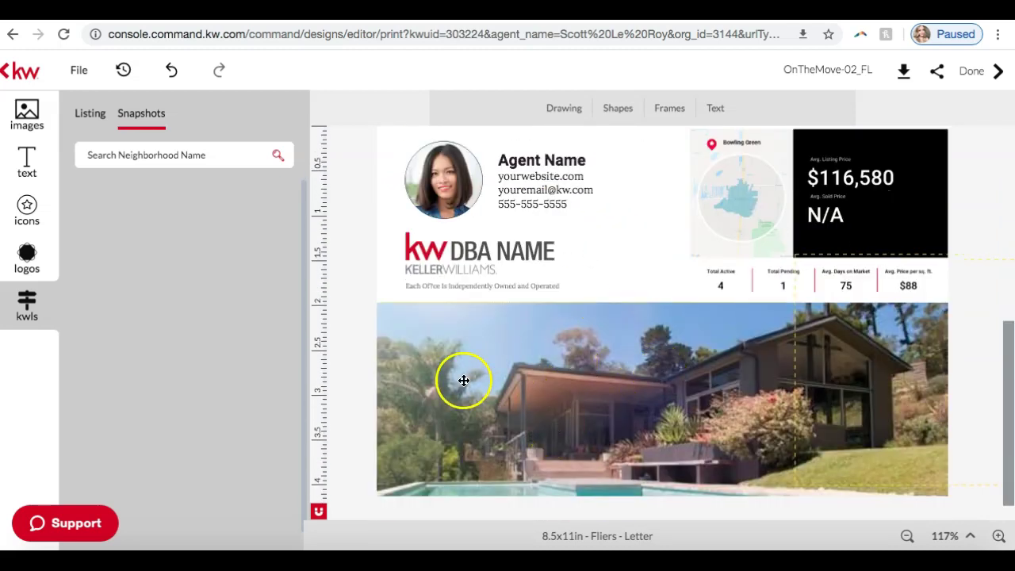
Select and deselect the house photo, then exit the editor via the kw logo.
click(464, 380)
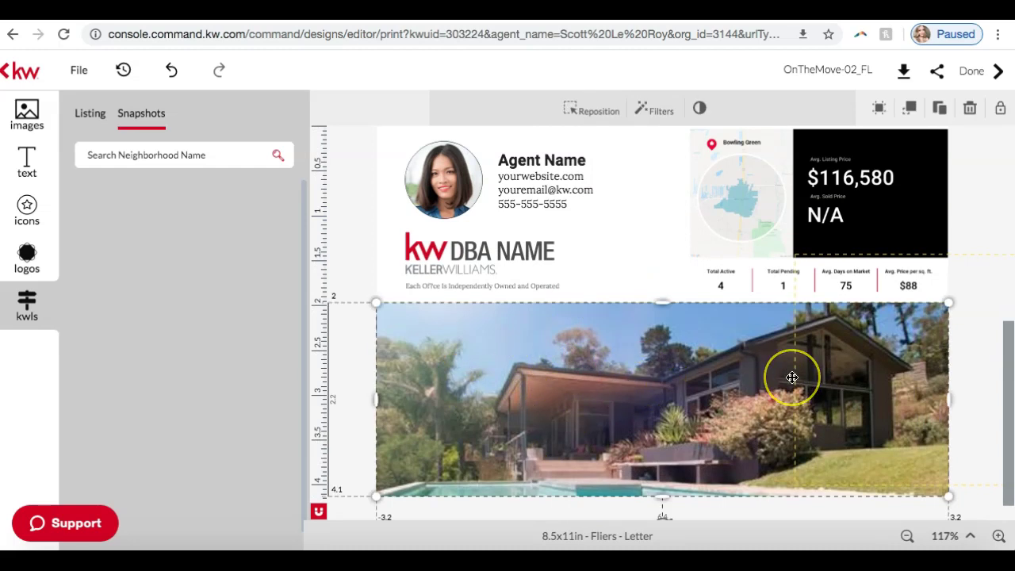
click(961, 281)
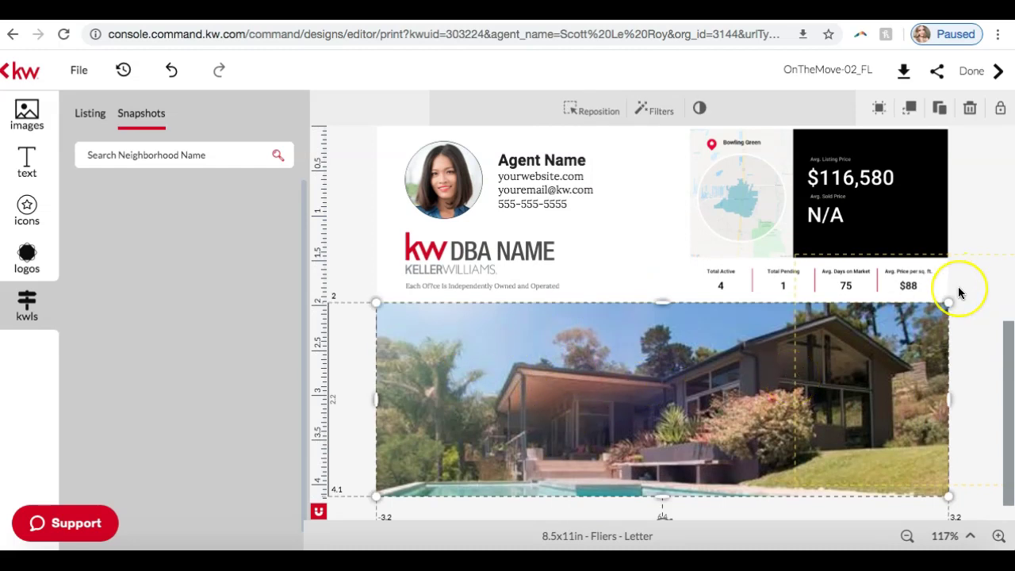
scroll(959, 289, up, 5)
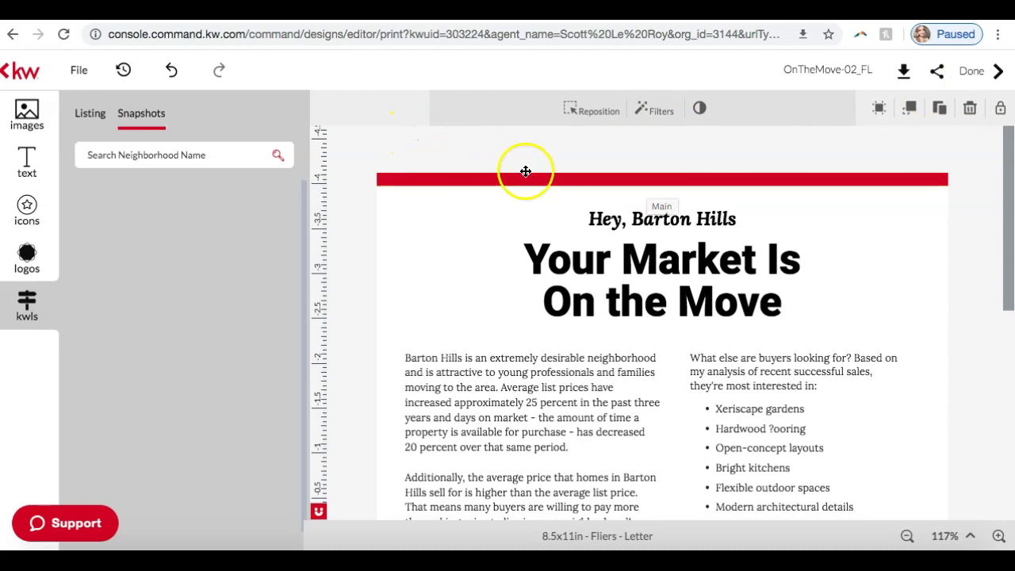
click(9, 76)
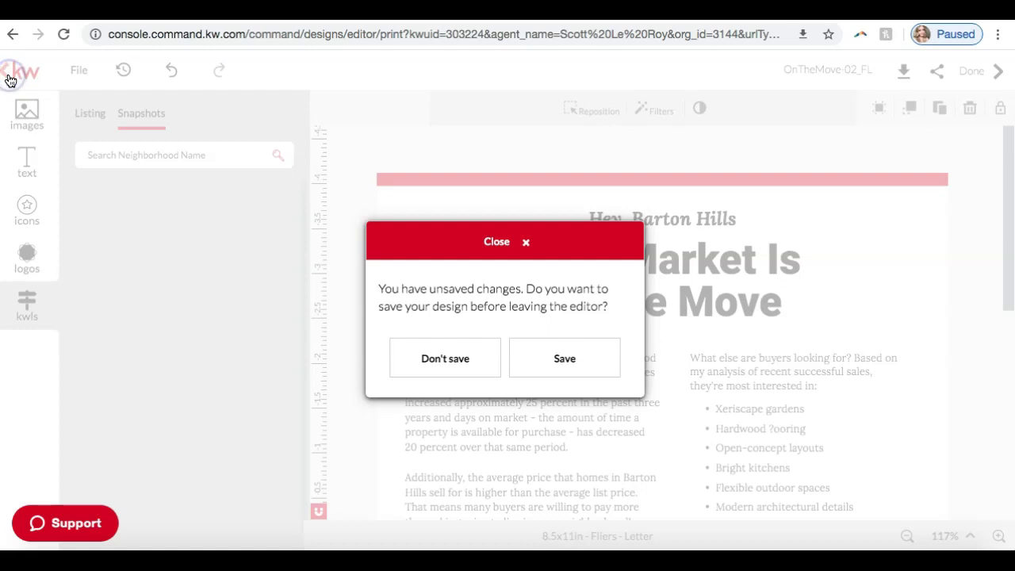
Discard the OnTheMove-02_FL flier's unsaved changes and close the templates browser.
click(445, 359)
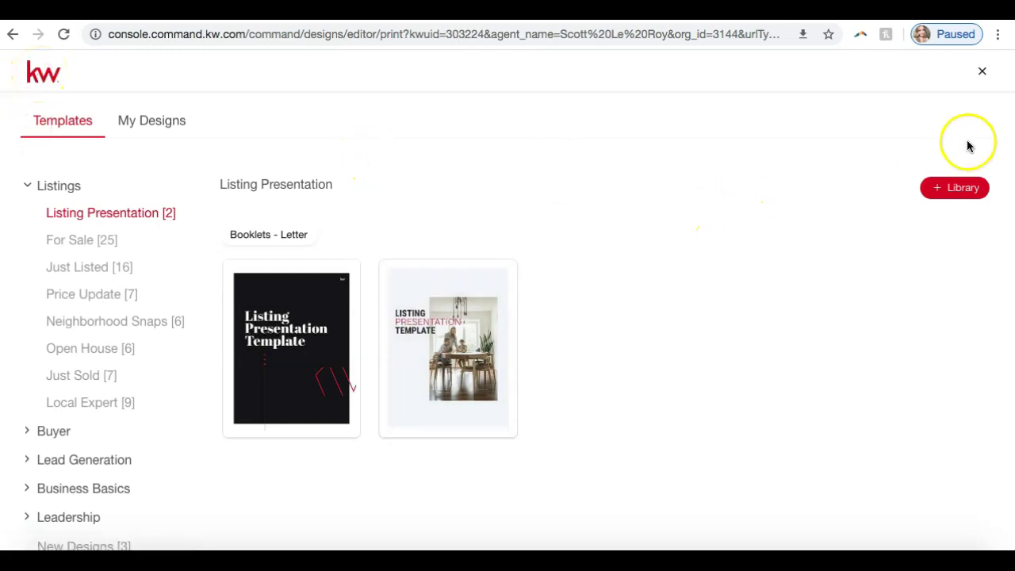
click(983, 72)
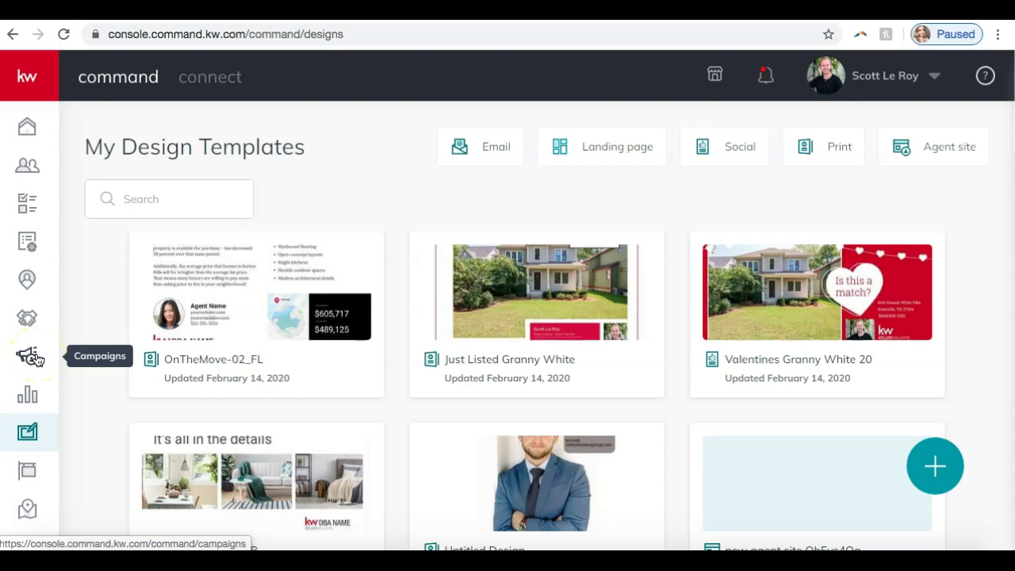
Show the Campaigns Social Posts calendar for February 09 – February 15.
click(32, 357)
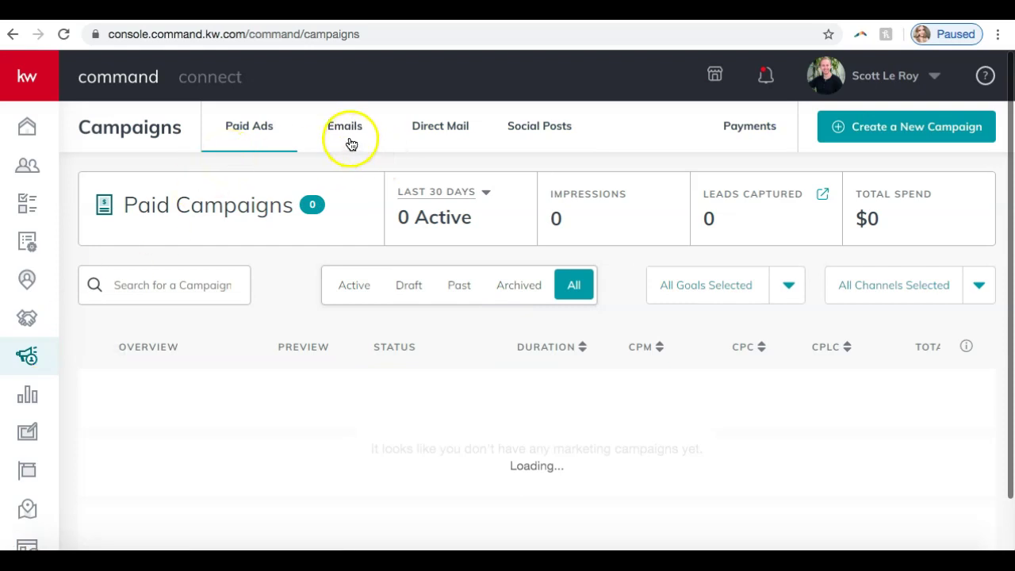
click(514, 131)
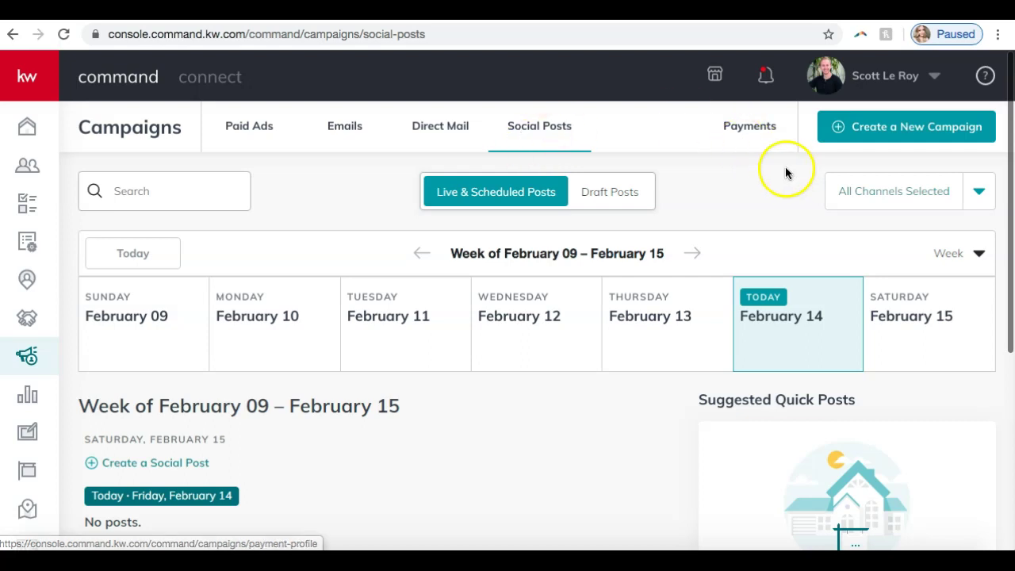
scroll(787, 173, down, 1)
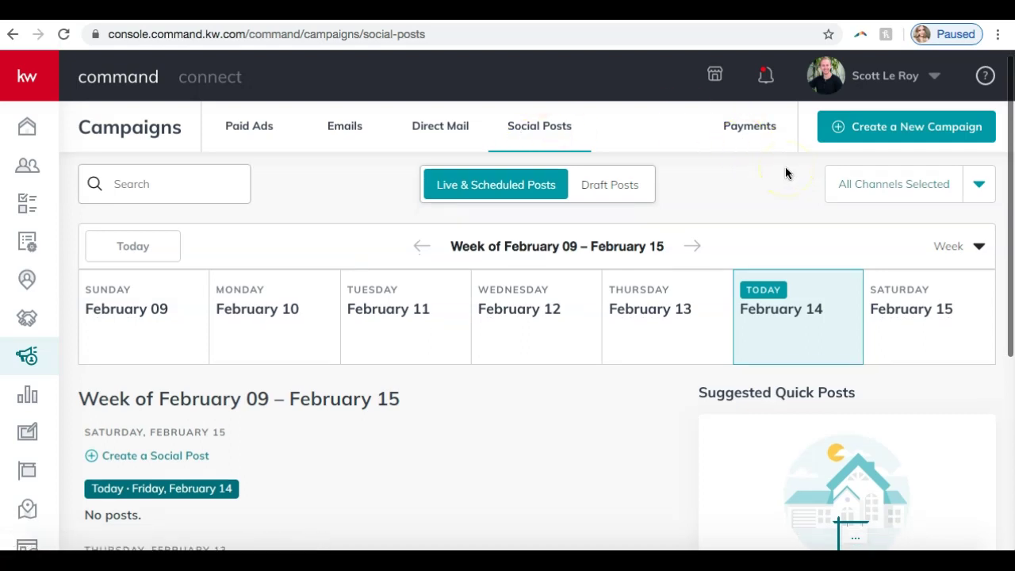
Create a new Social Post campaign and look through the New Post form.
click(876, 135)
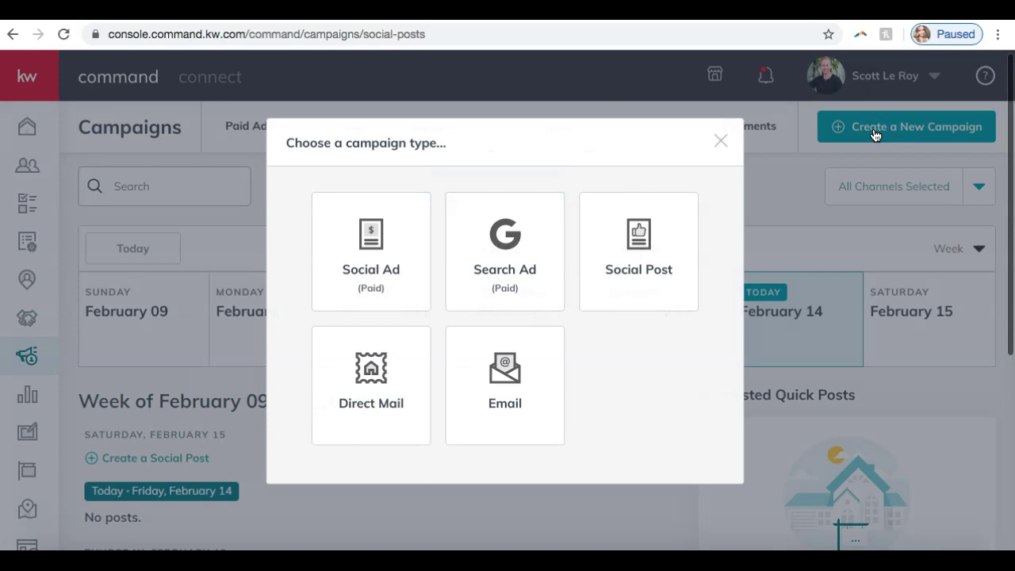
click(660, 241)
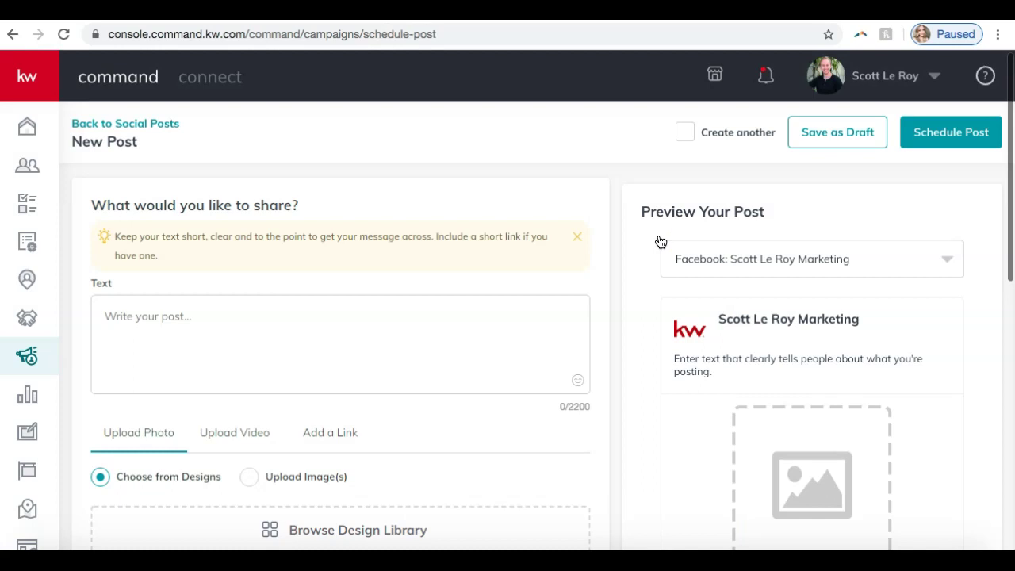
scroll(554, 264, down, 5)
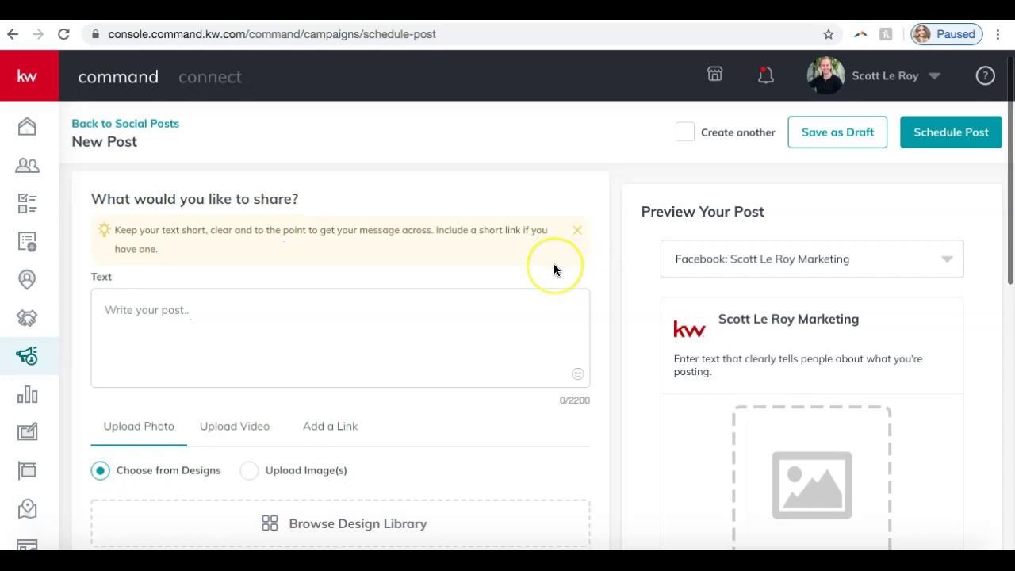
scroll(554, 269, down, 3)
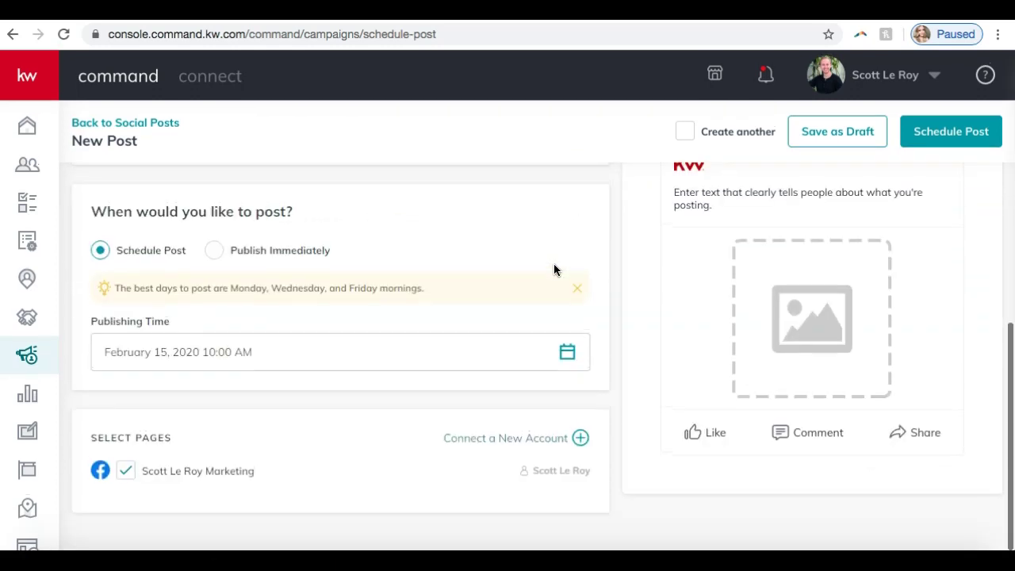
scroll(554, 270, up, 5)
scroll(748, 259, down, 2)
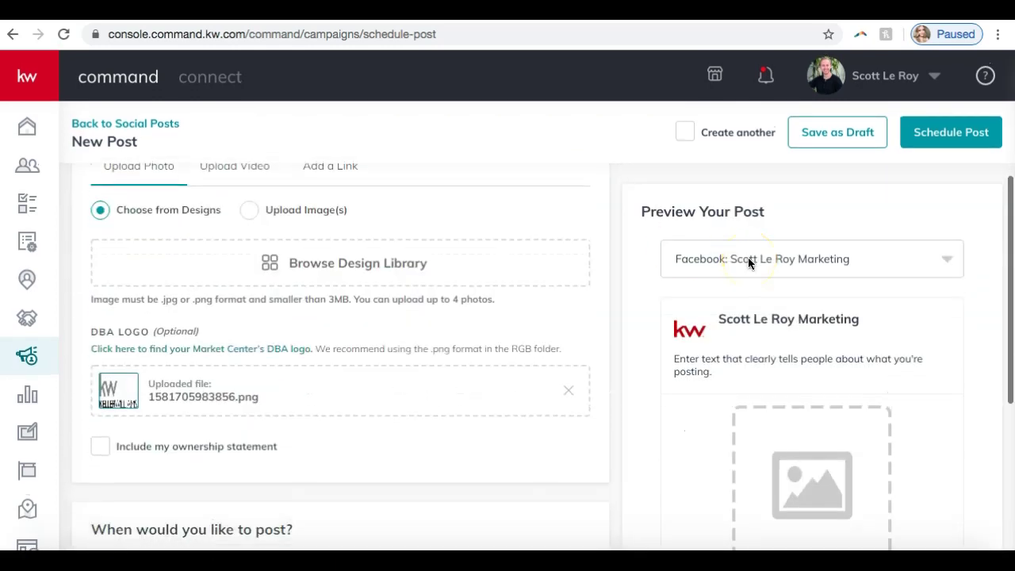
scroll(750, 263, up, 3)
scroll(748, 259, up, 1)
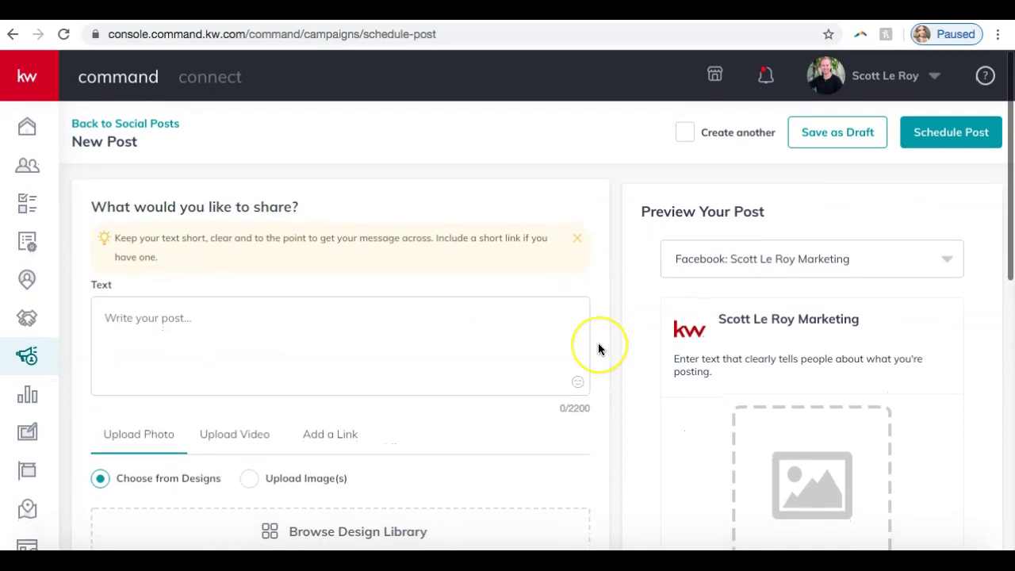
scroll(598, 343, down, 1)
scroll(598, 349, down, 2)
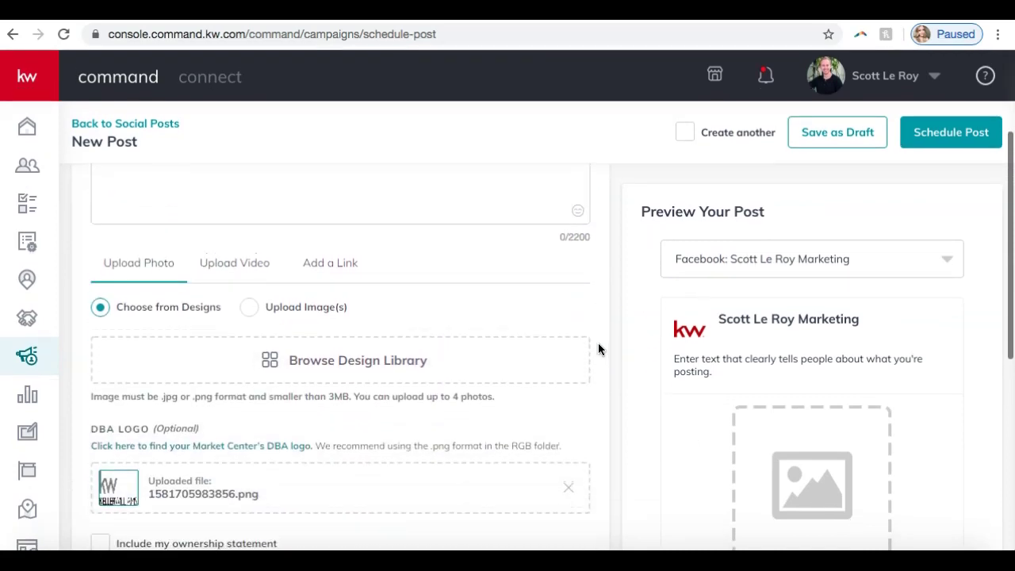
scroll(402, 323, down, 1)
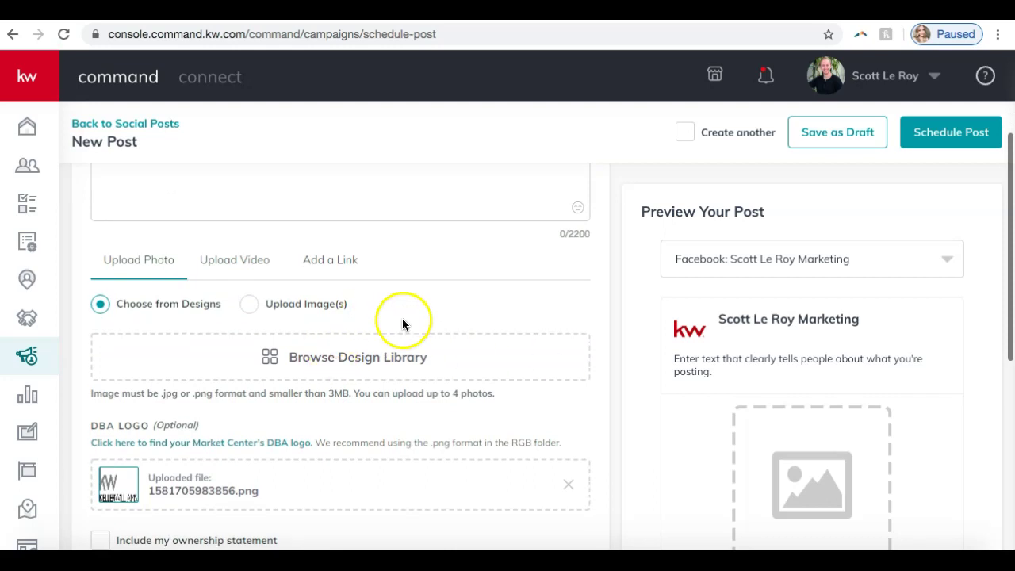
scroll(402, 323, down, 1)
scroll(356, 310, up, 1)
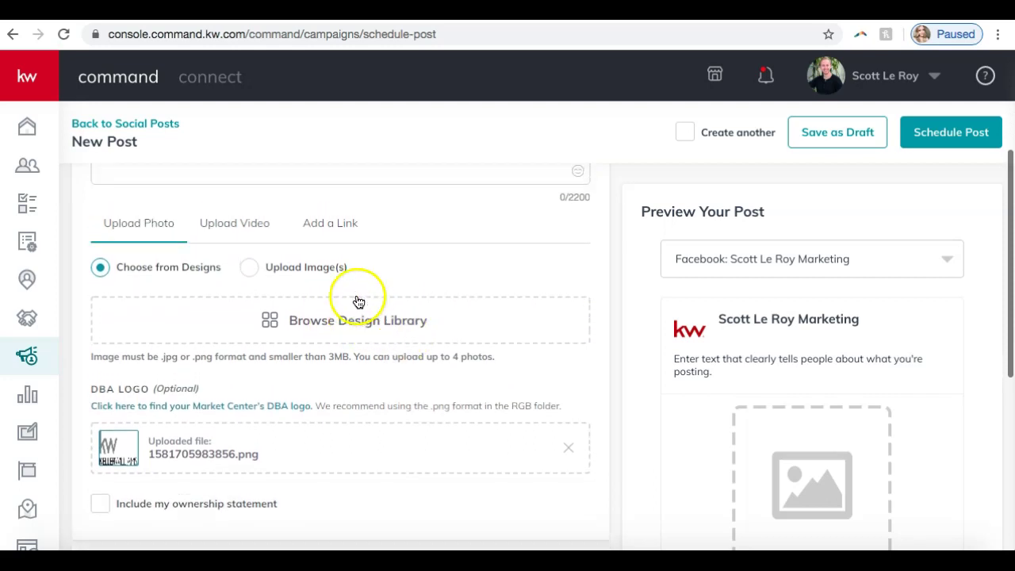
scroll(398, 233, up, 2)
scroll(399, 236, down, 1)
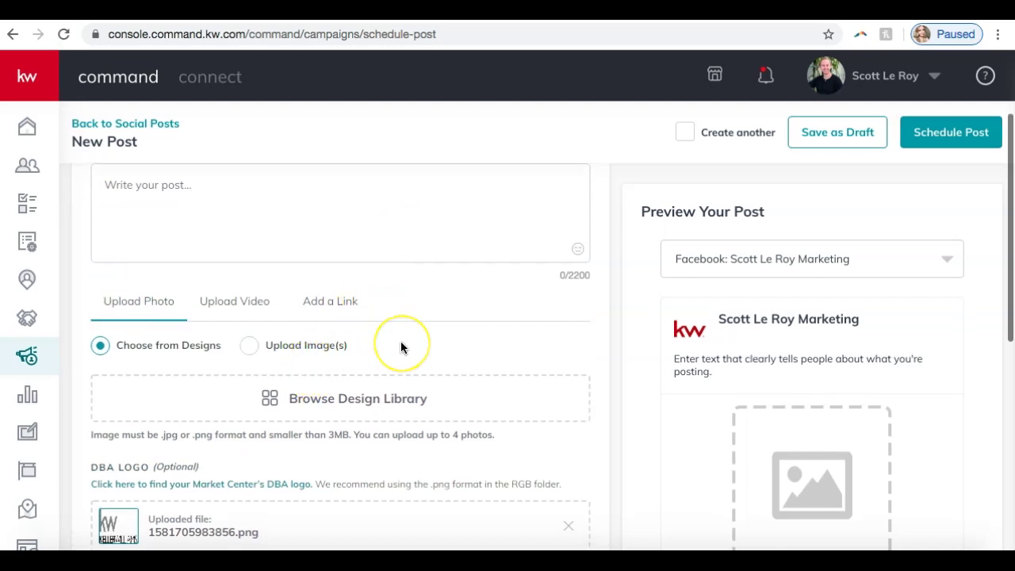
scroll(400, 345, up, 1)
scroll(401, 345, down, 2)
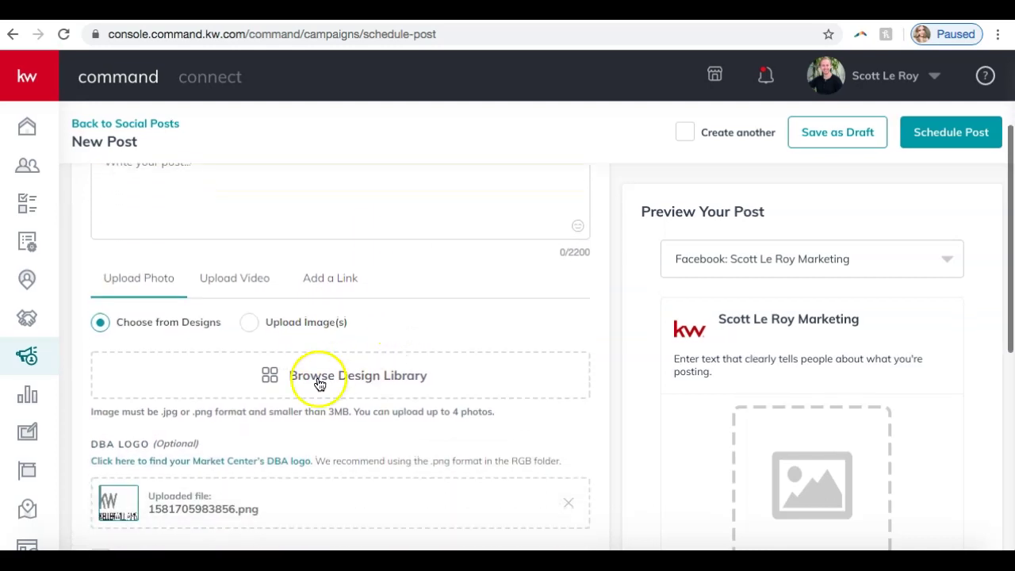
click(309, 380)
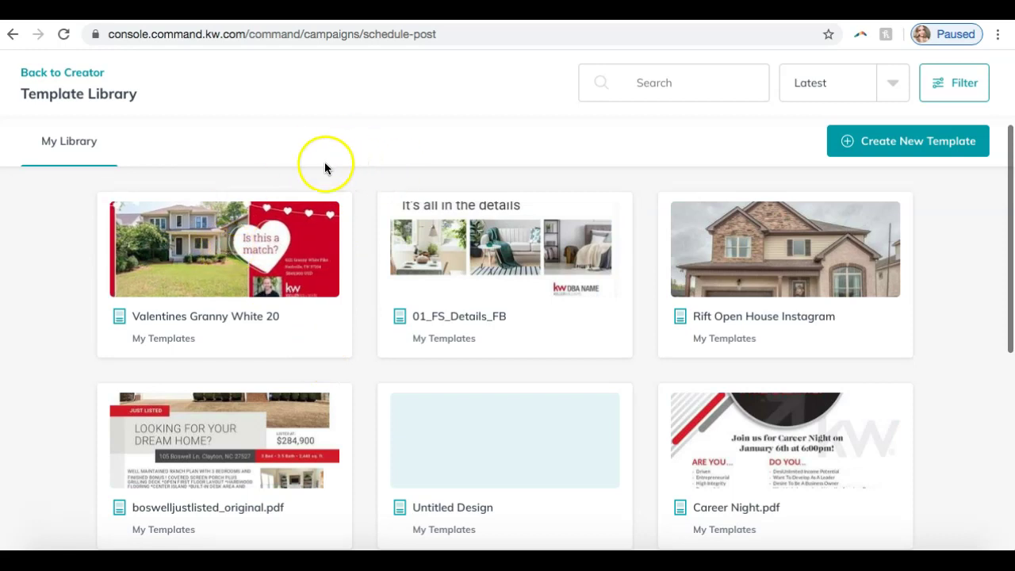
click(255, 246)
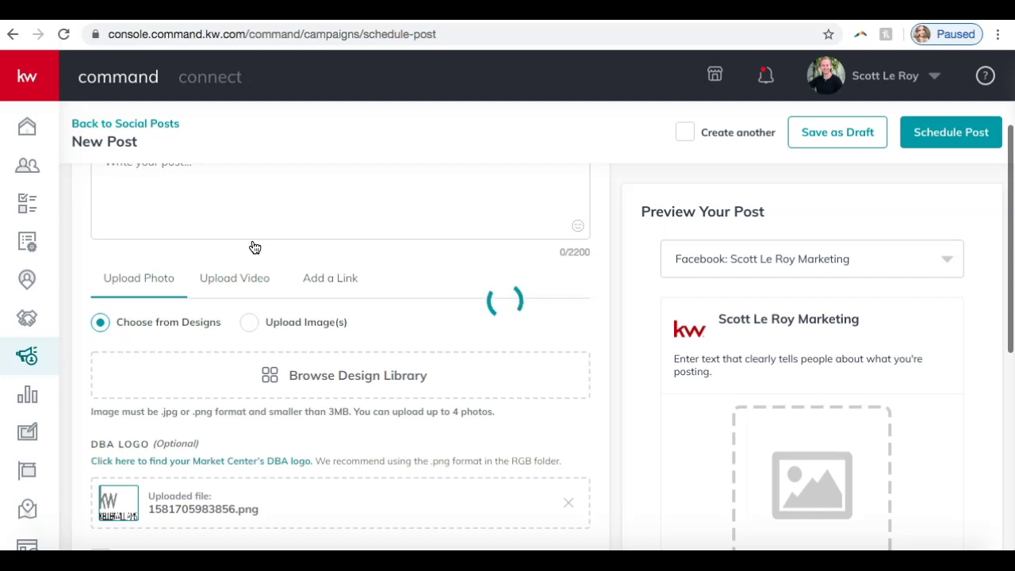
click(498, 313)
scroll(626, 340, down, 1)
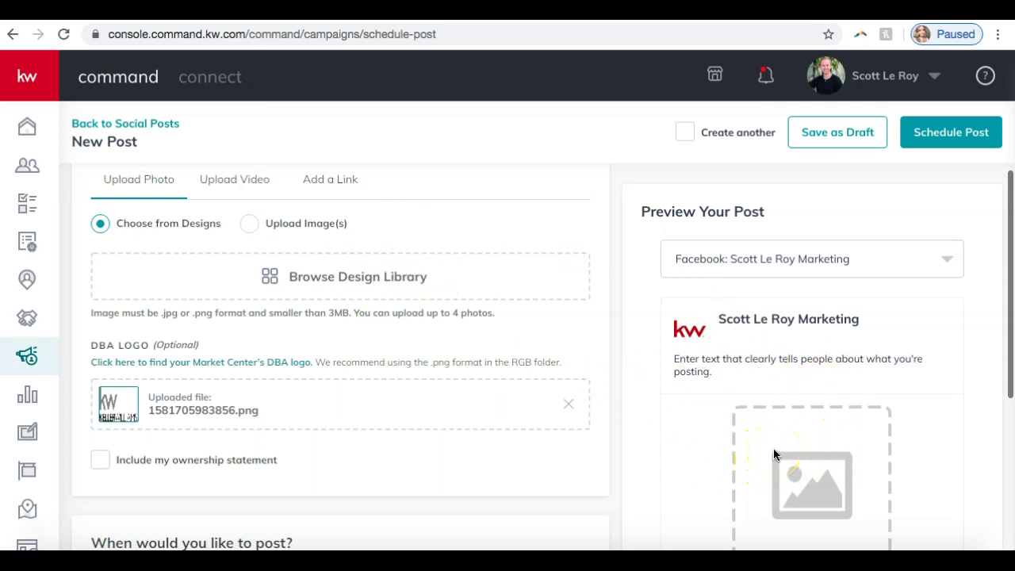
scroll(267, 273, up, 3)
click(243, 366)
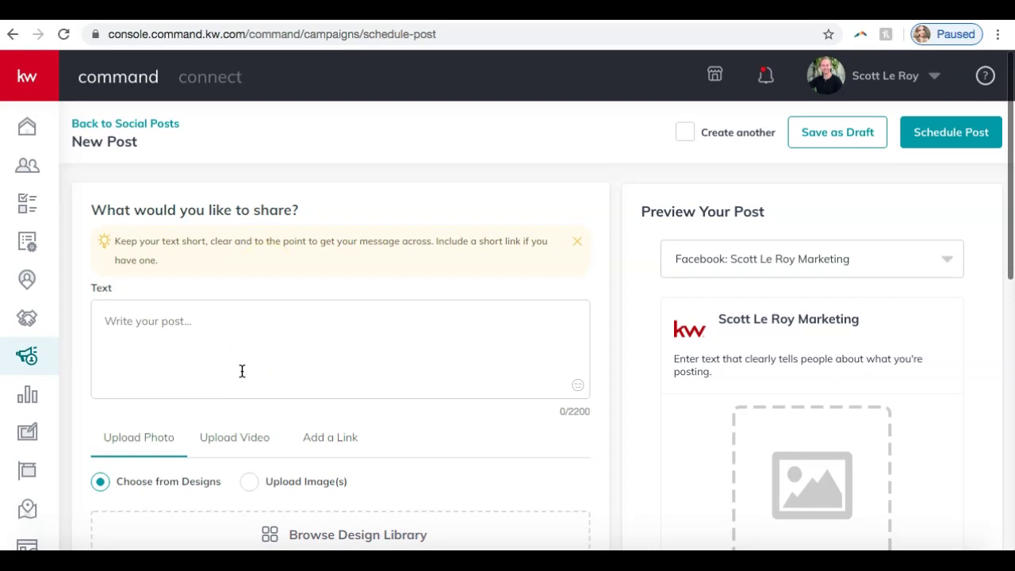
scroll(242, 371, down, 2)
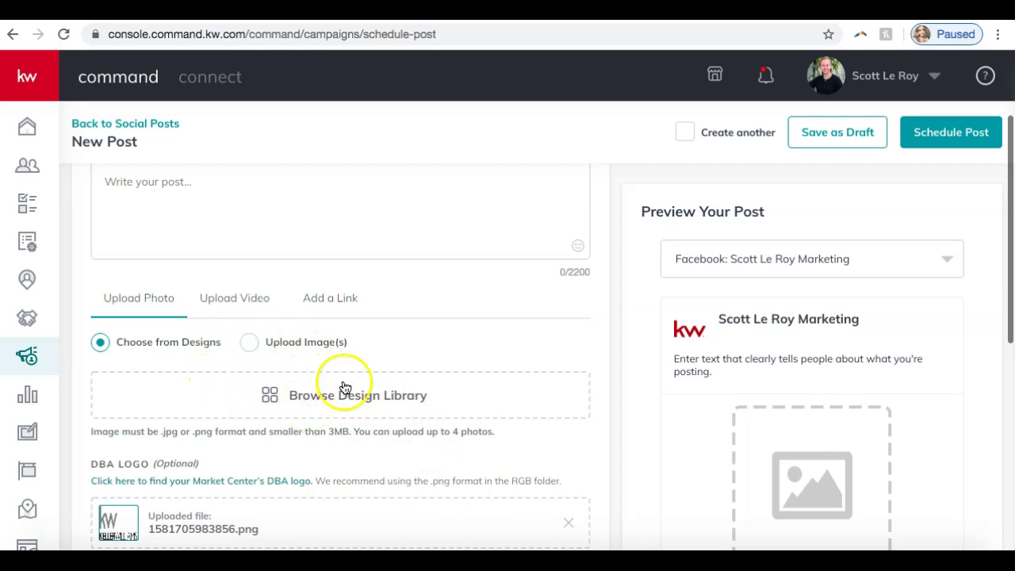
scroll(564, 405, down, 1)
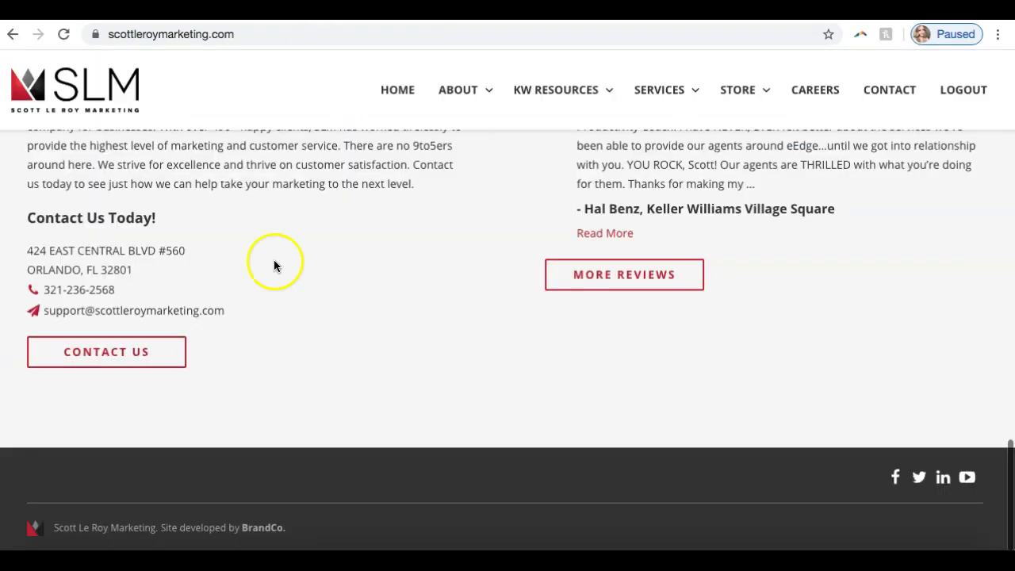
Open TEMPLATES from the KW RESOURCES dropdown in the site's nav bar.
scroll(270, 271, up, 20)
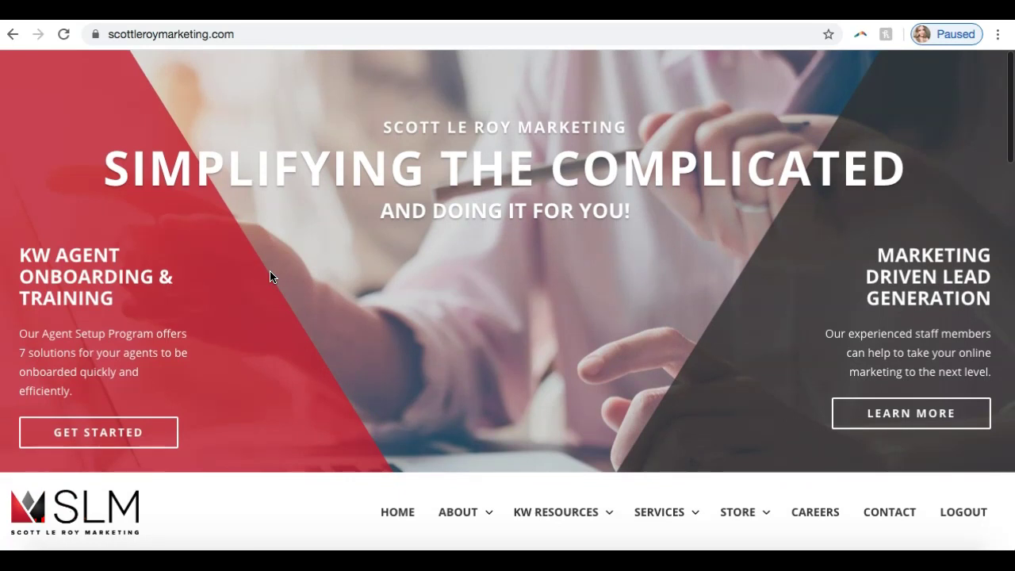
scroll(270, 276, down, 5)
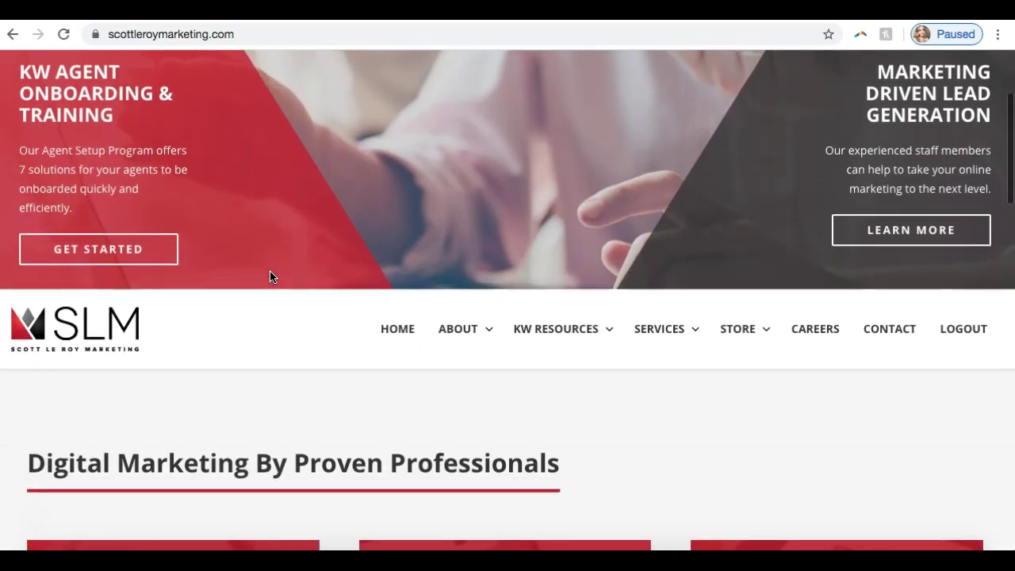
mouse_move(559, 341)
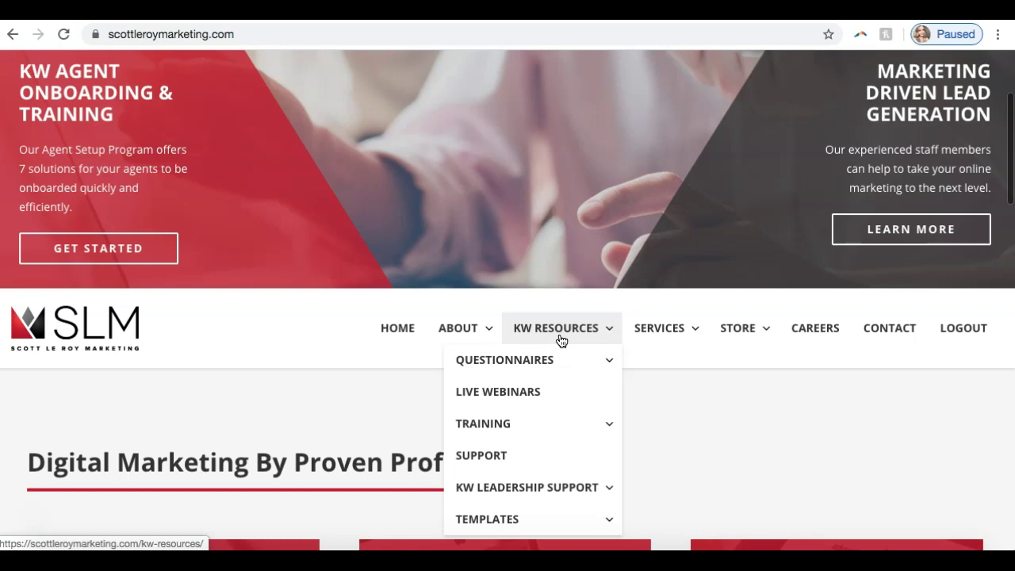
mouse_move(530, 526)
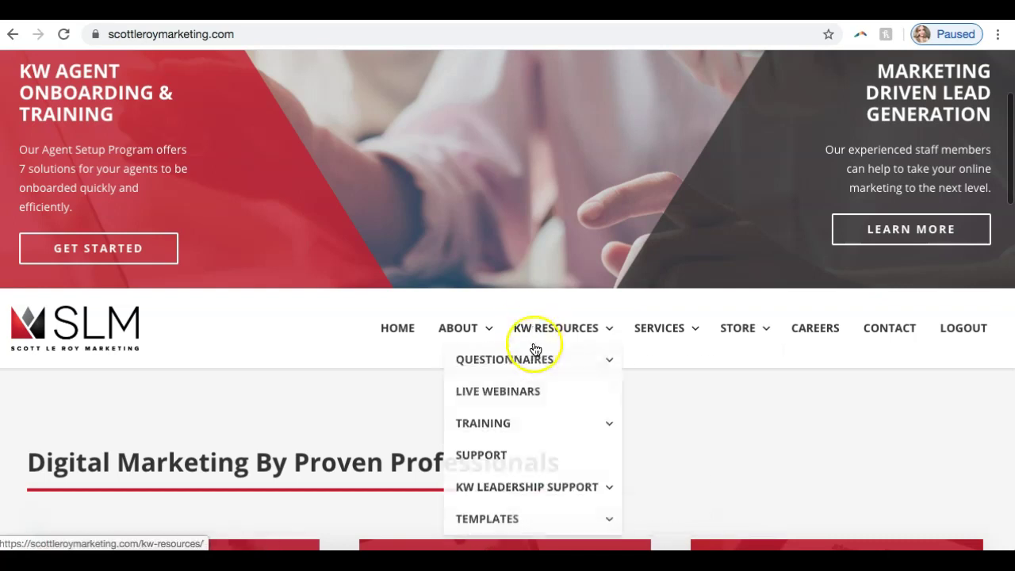
mouse_move(490, 517)
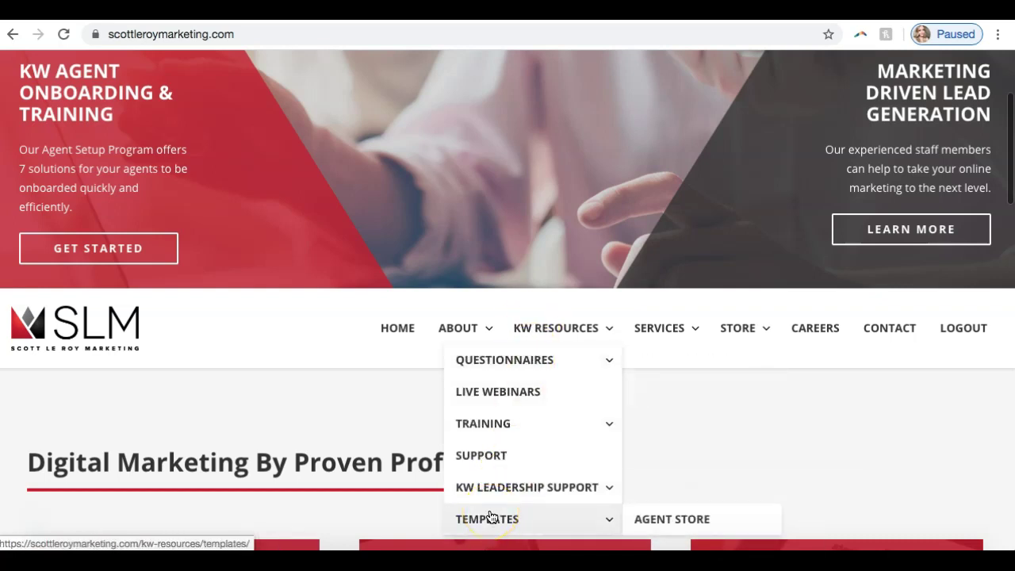
scroll(801, 414, down, 3)
mouse_move(524, 302)
mouse_move(508, 321)
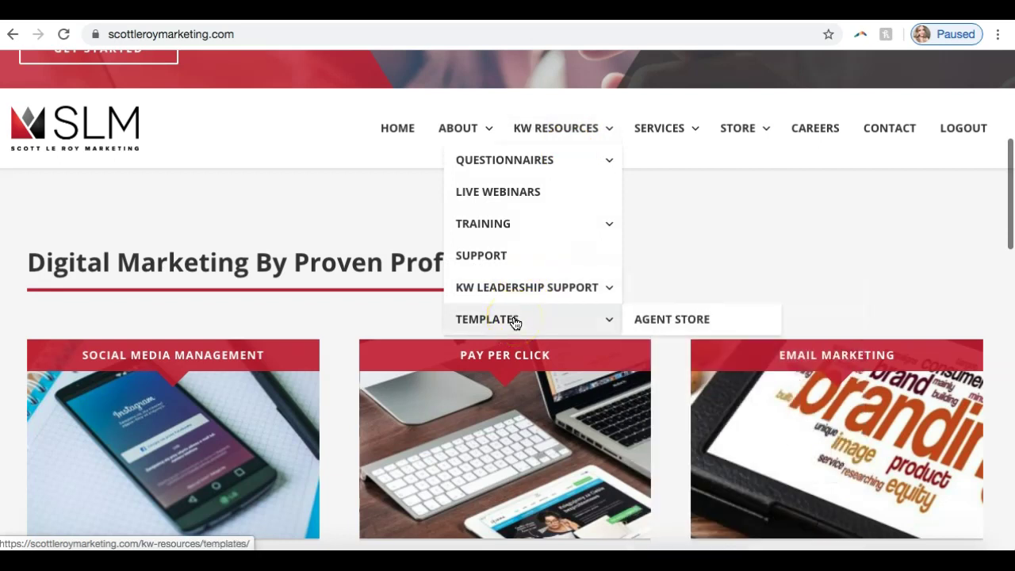
click(514, 321)
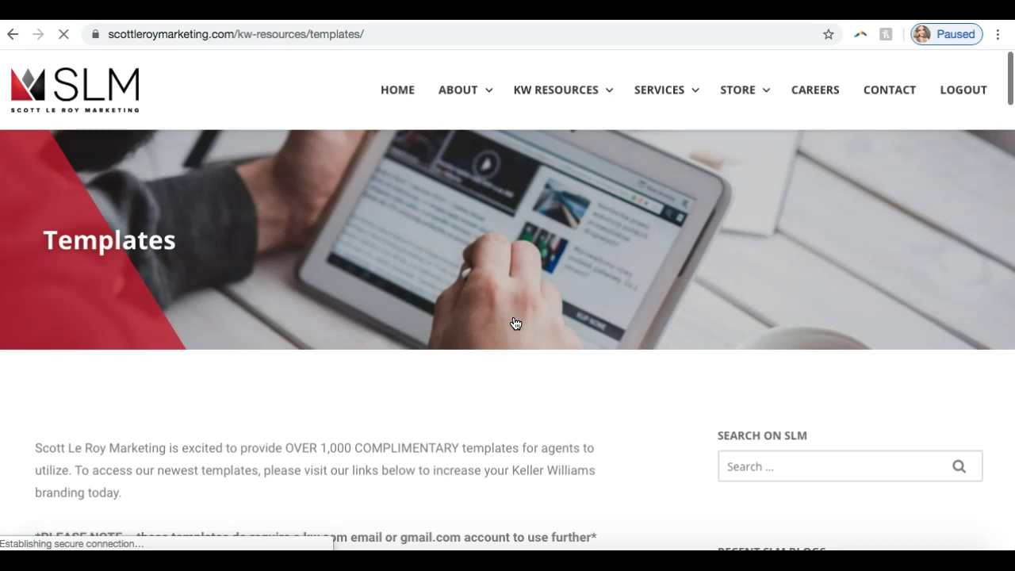
Scroll through the template categories from Calendar to Why Sell Now, then back to Email Signatures.
scroll(516, 323, down, 3)
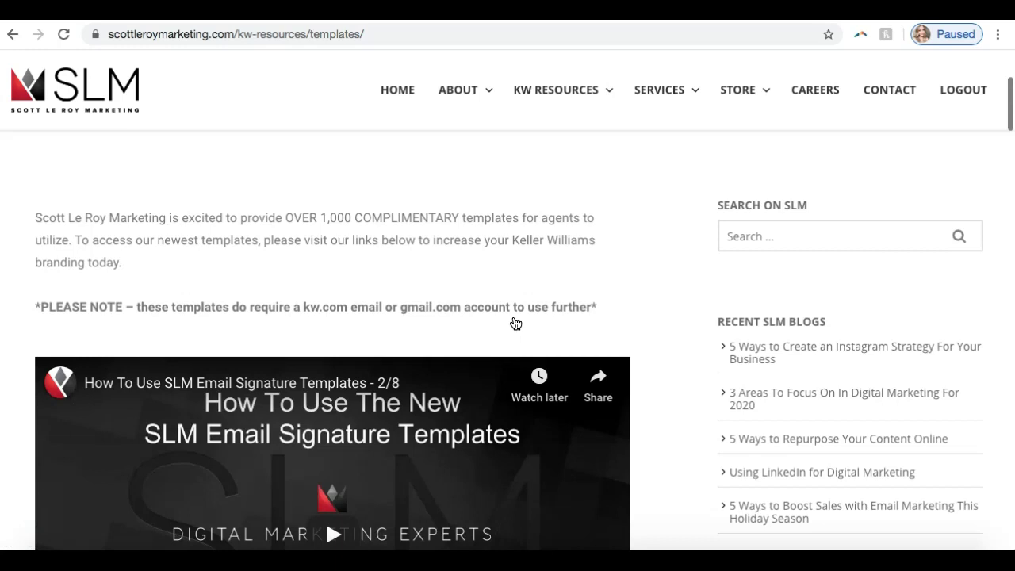
scroll(560, 183, up, 1)
scroll(561, 183, down, 3)
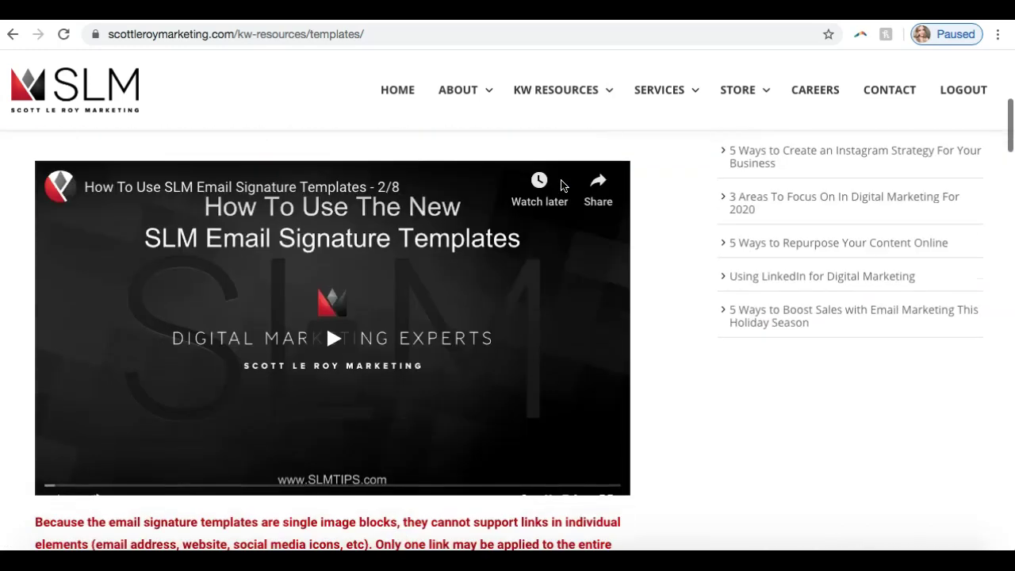
scroll(561, 185, down, 1)
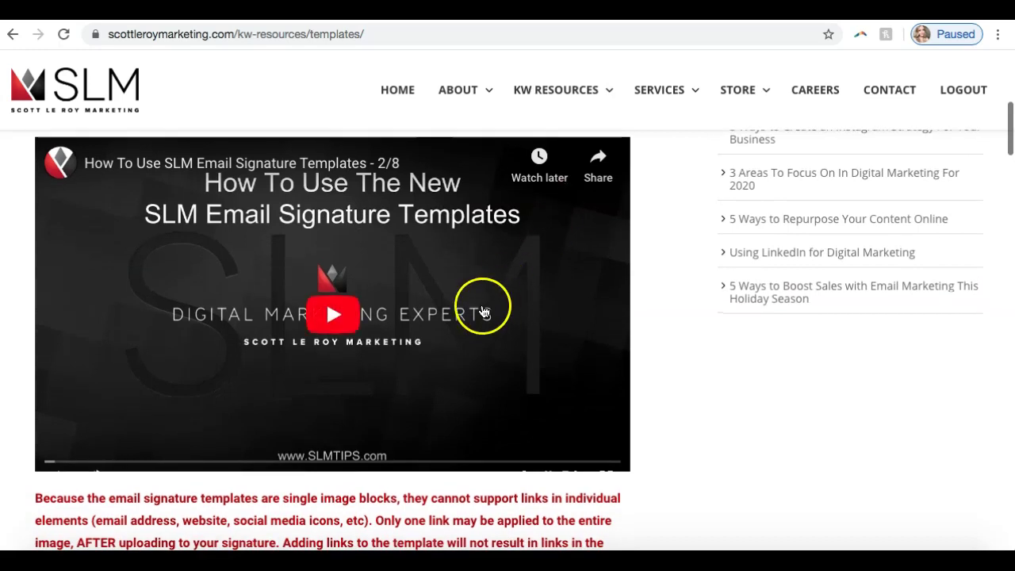
scroll(660, 264, down, 2)
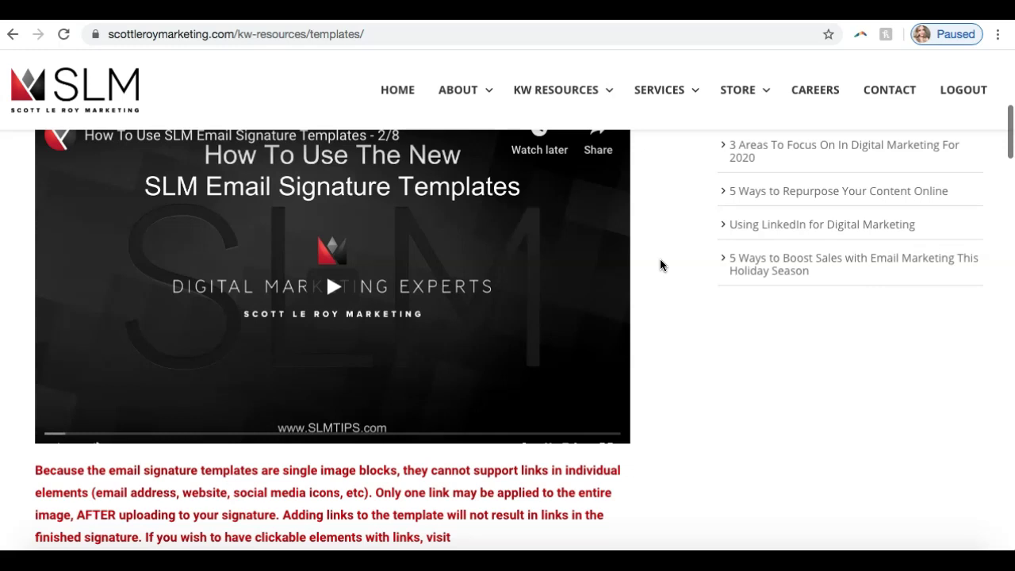
scroll(660, 260, up, 1)
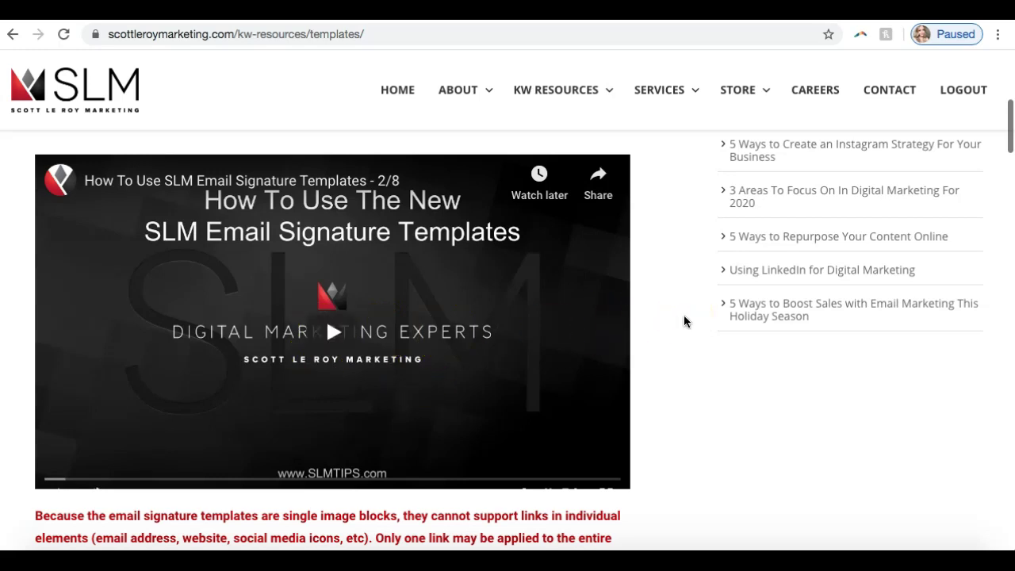
scroll(684, 316, down, 6)
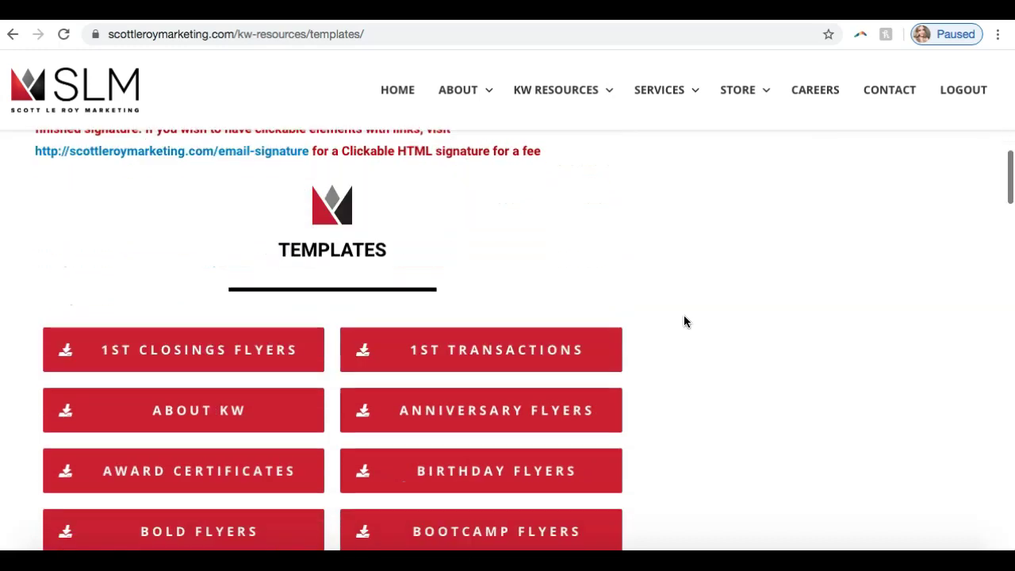
scroll(685, 320, down, 1)
scroll(685, 317, down, 1)
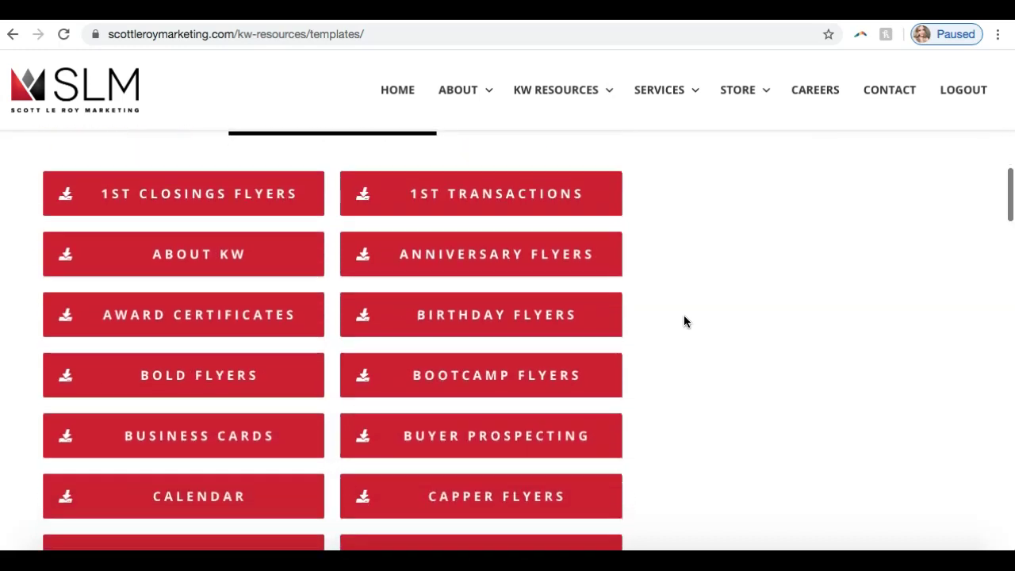
scroll(685, 321, down, 2)
scroll(686, 321, down, 4)
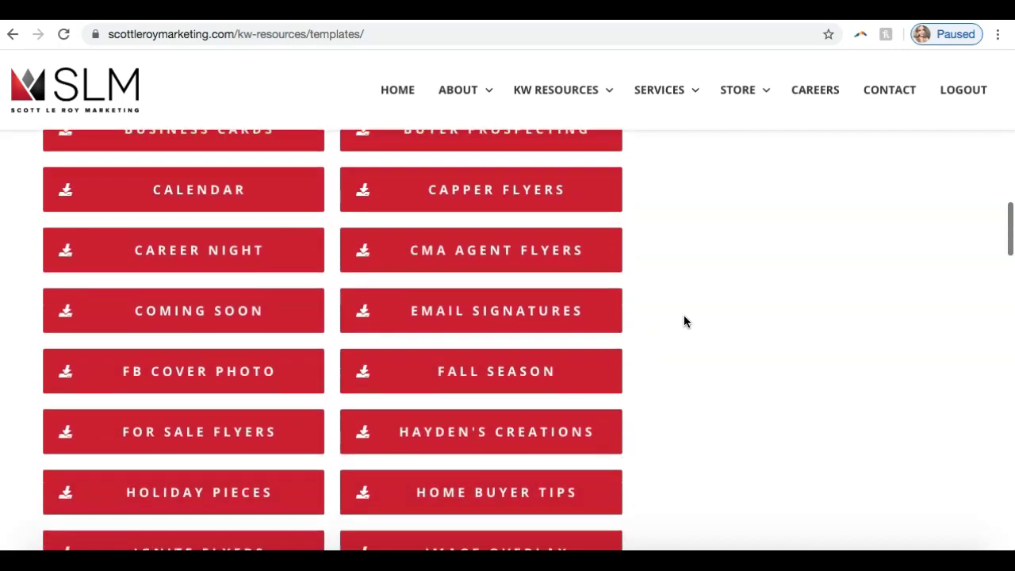
scroll(685, 322, down, 3)
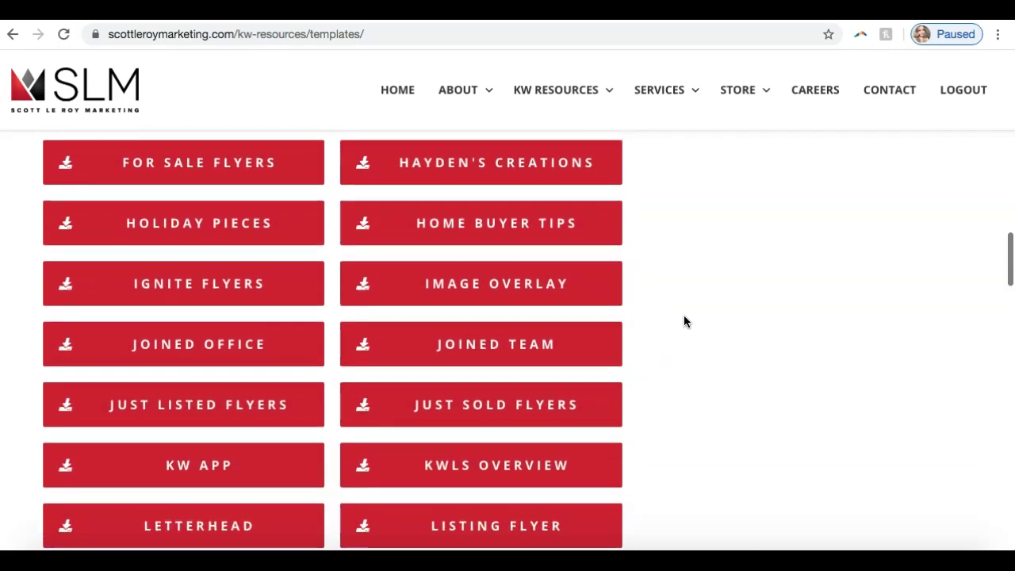
scroll(685, 321, down, 5)
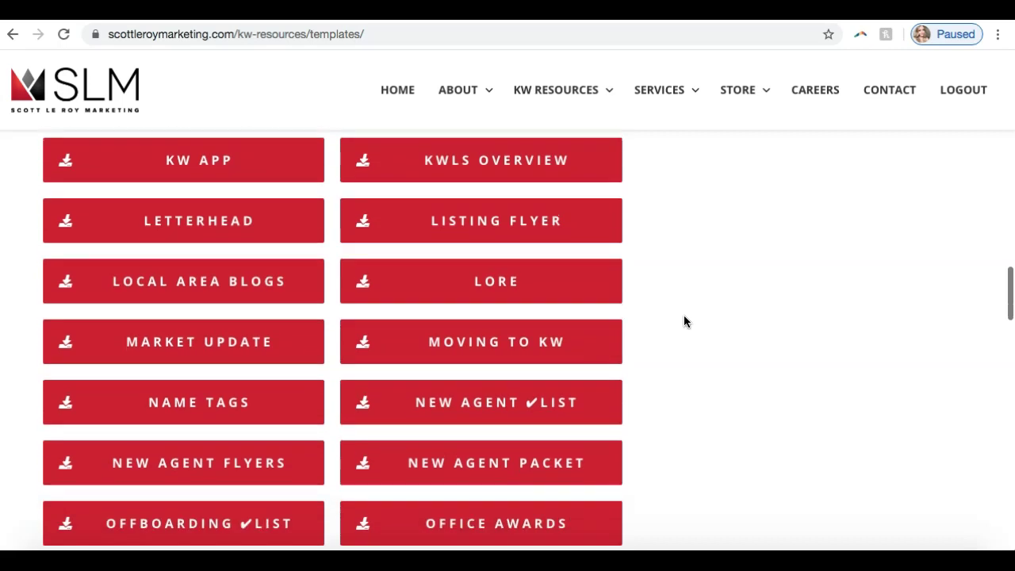
scroll(685, 321, down, 4)
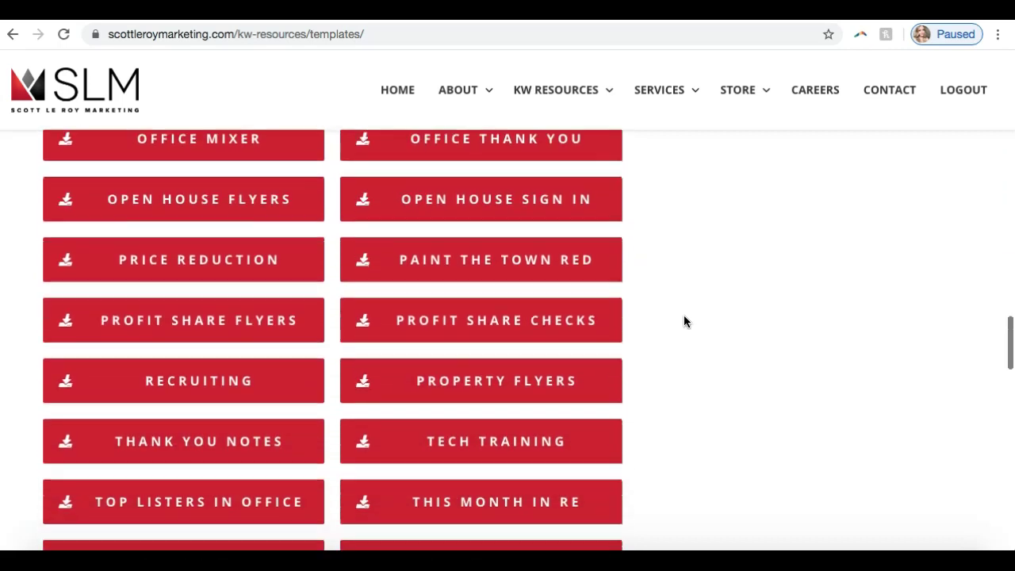
scroll(685, 321, down, 1)
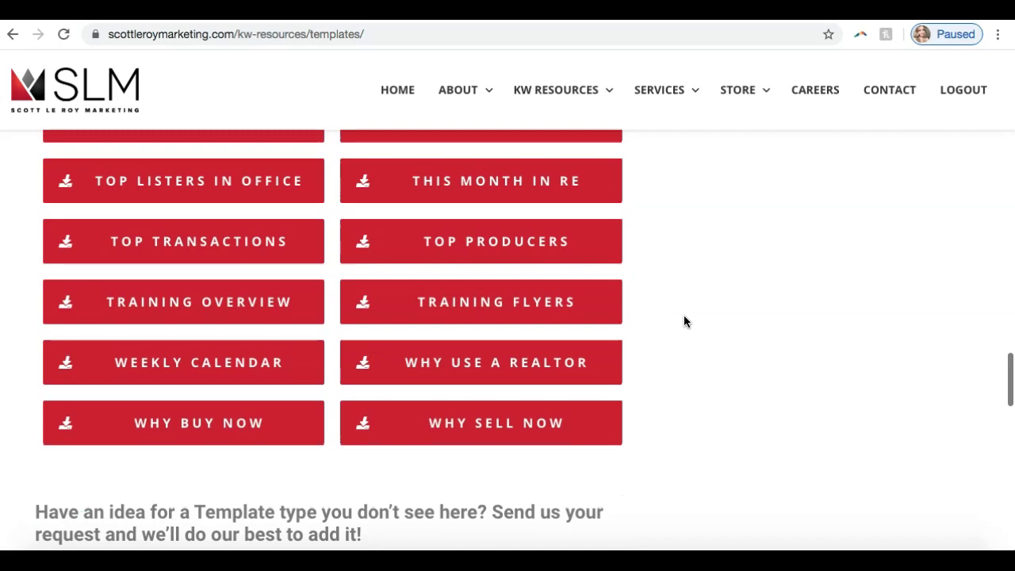
scroll(684, 318, up, 4)
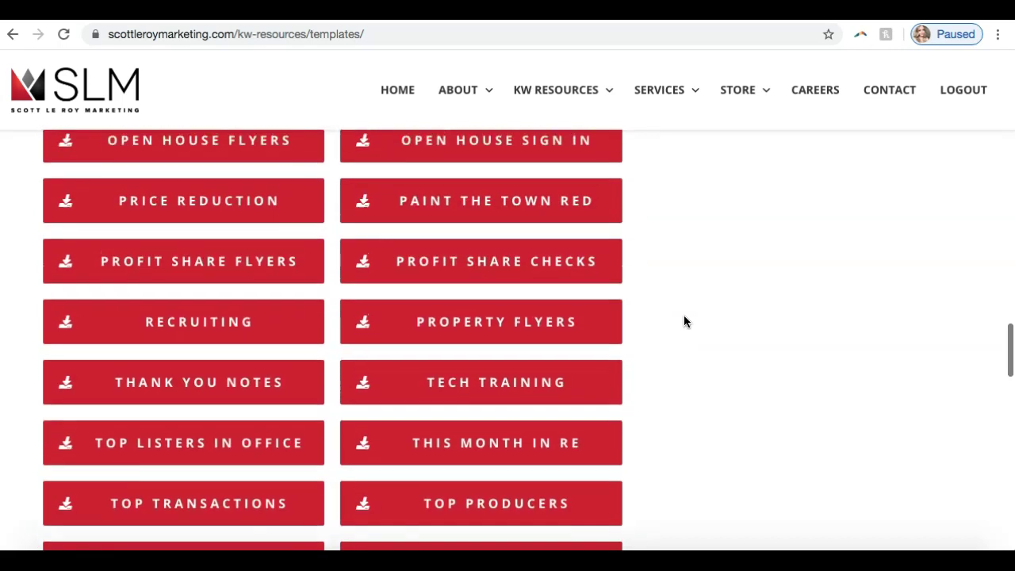
scroll(685, 321, up, 12)
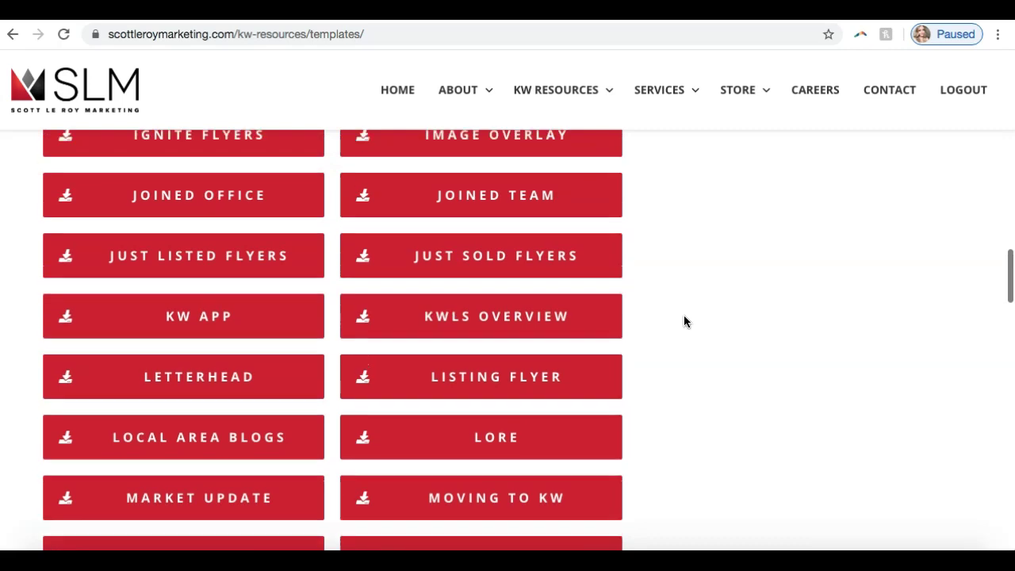
scroll(683, 315, up, 2)
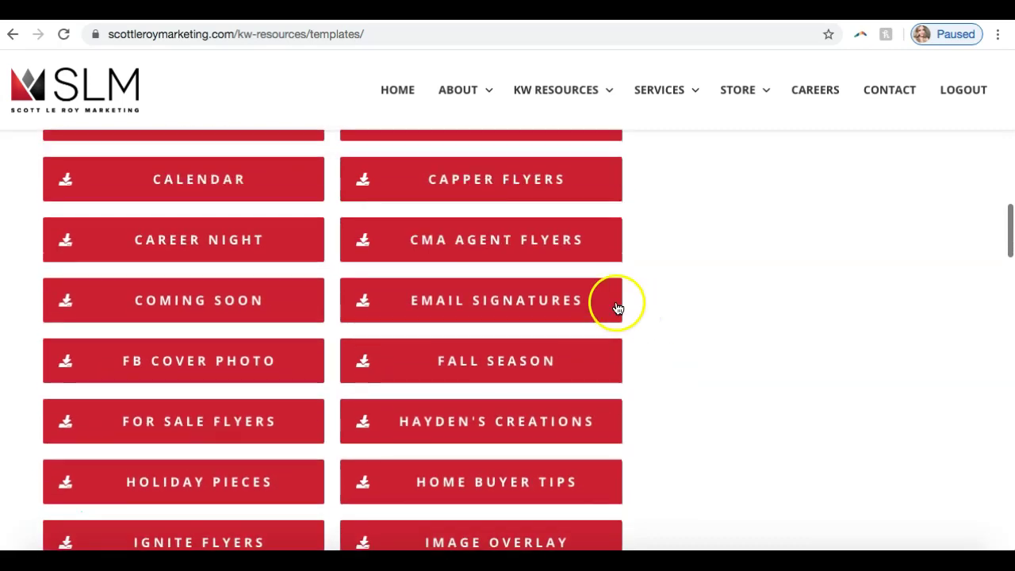
Open the Email Signatures Drive folder and dismiss the desktop notifications prompt.
click(443, 307)
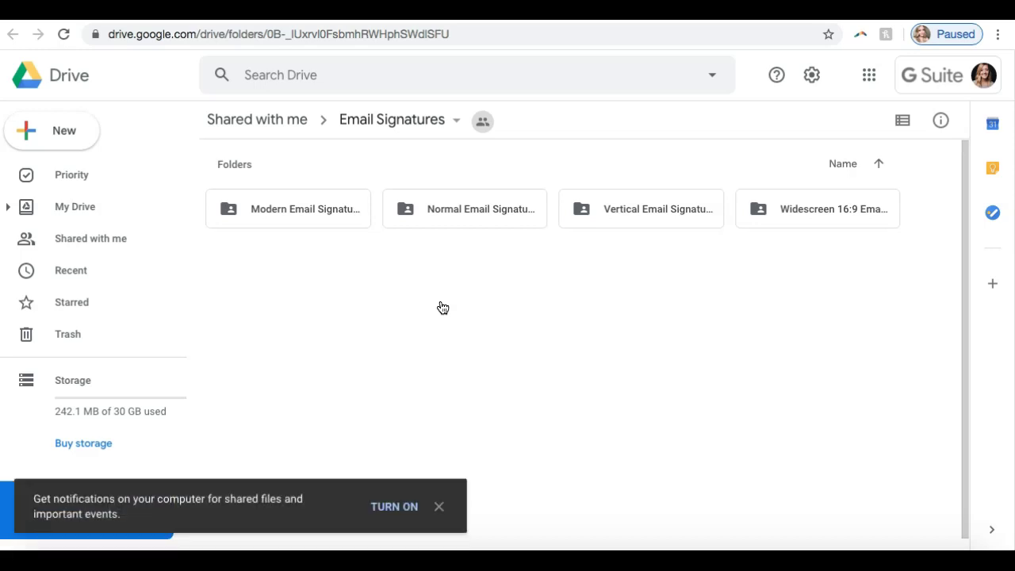
click(438, 506)
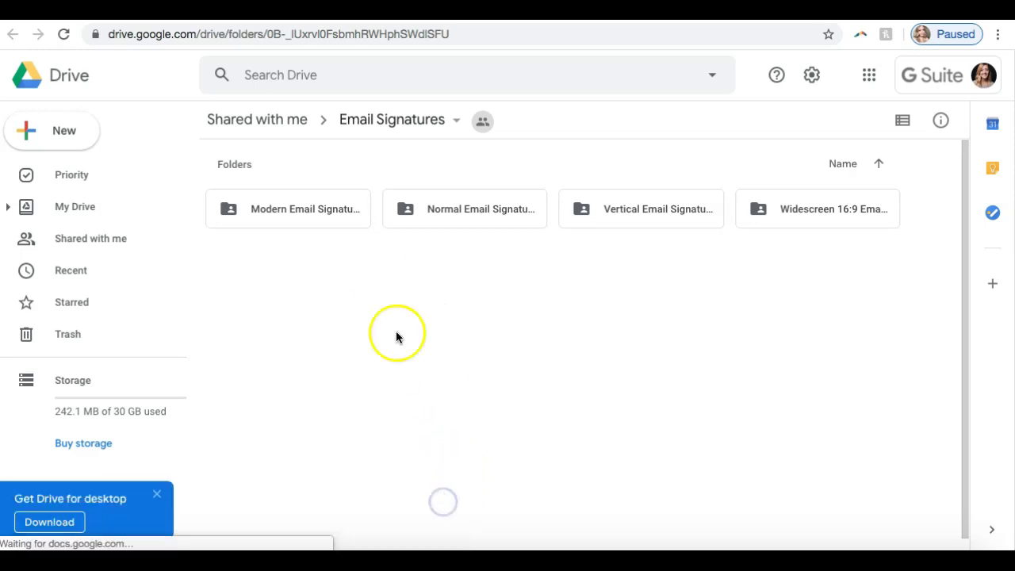
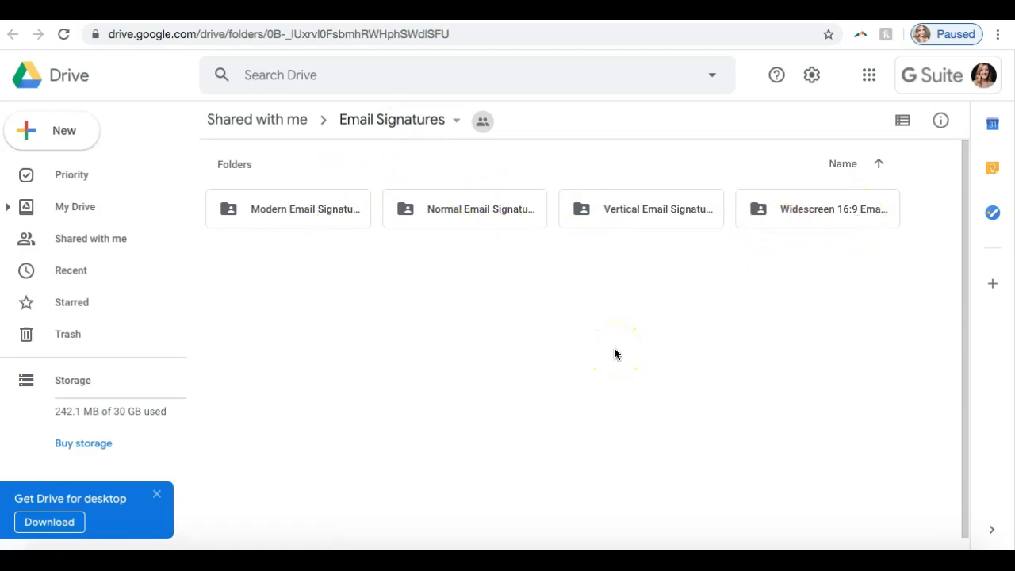
Open the Modern Email Signatures folder, browse its templates, and open Modern Email Signature #002.
double_click(306, 208)
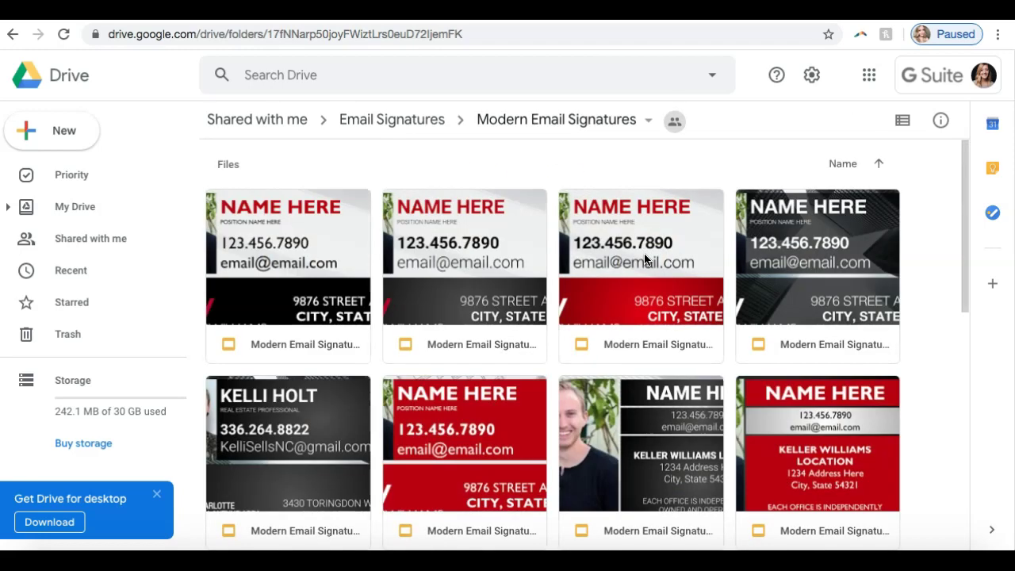
scroll(645, 258, down, 7)
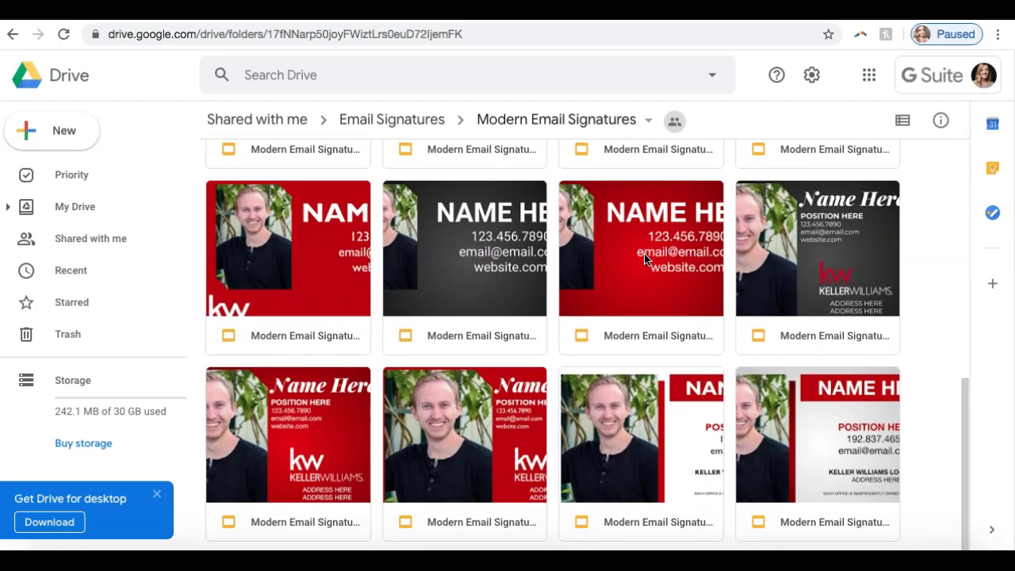
scroll(645, 258, up, 8)
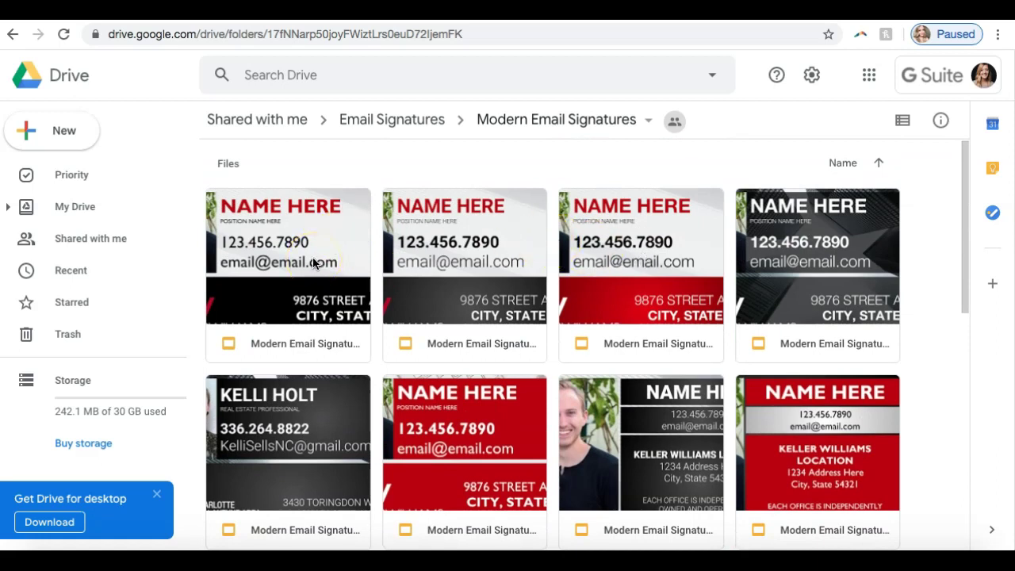
double_click(456, 286)
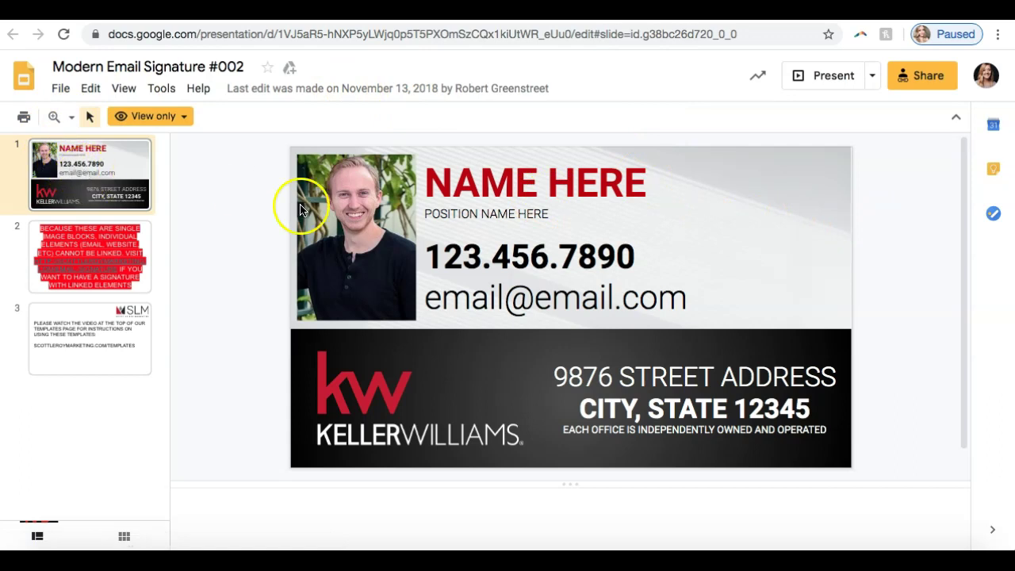
click(89, 242)
click(108, 198)
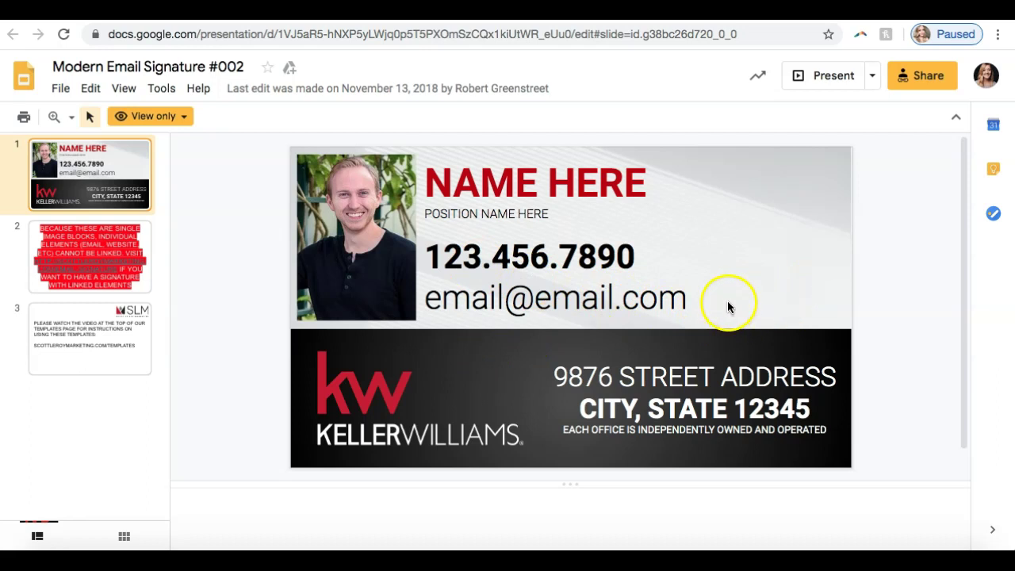
click(132, 252)
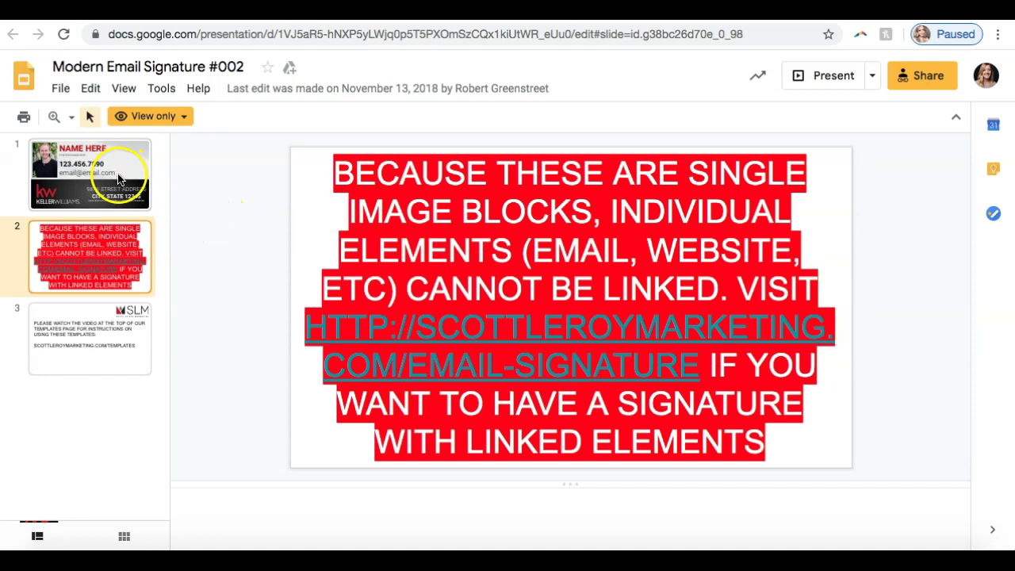
click(121, 177)
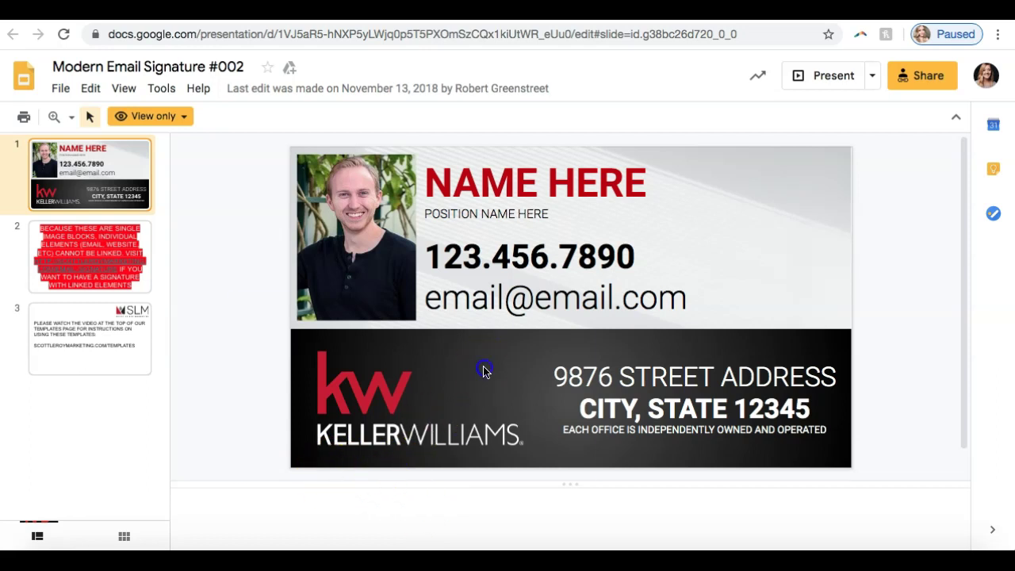
click(738, 224)
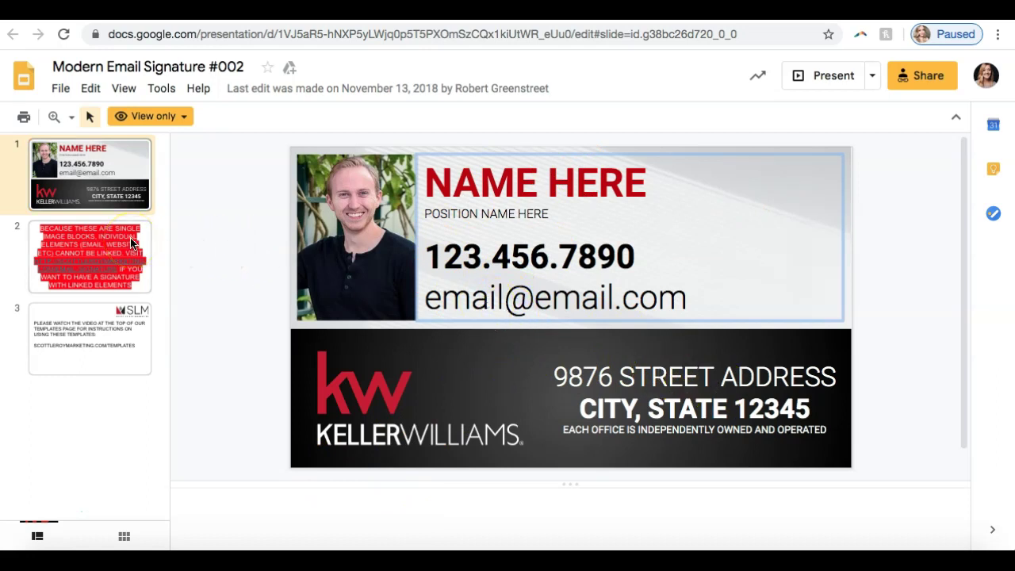
click(123, 167)
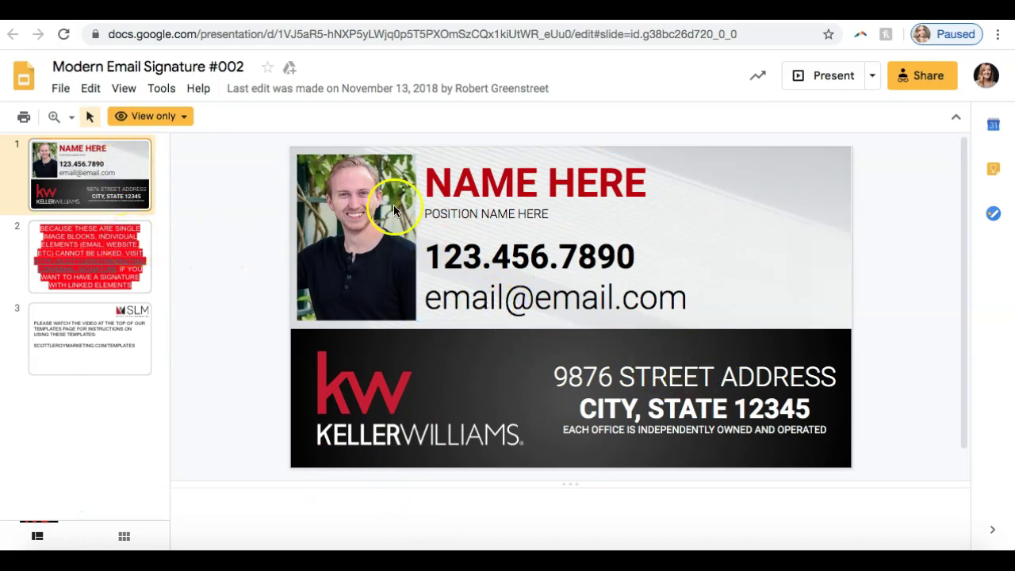
drag(480, 182, 460, 252)
click(554, 251)
click(870, 232)
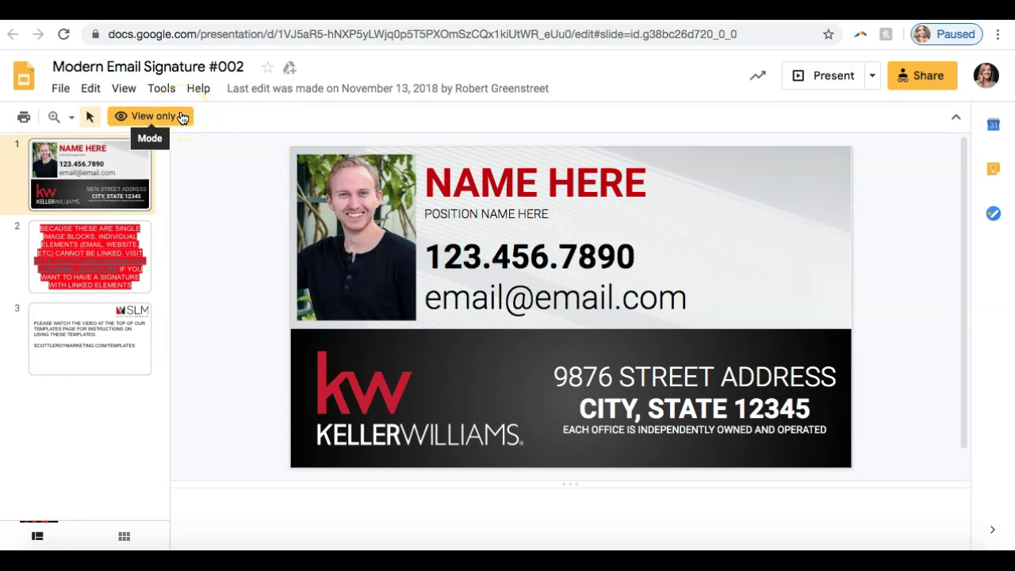
Check and dismiss the template's view-only notice.
click(183, 118)
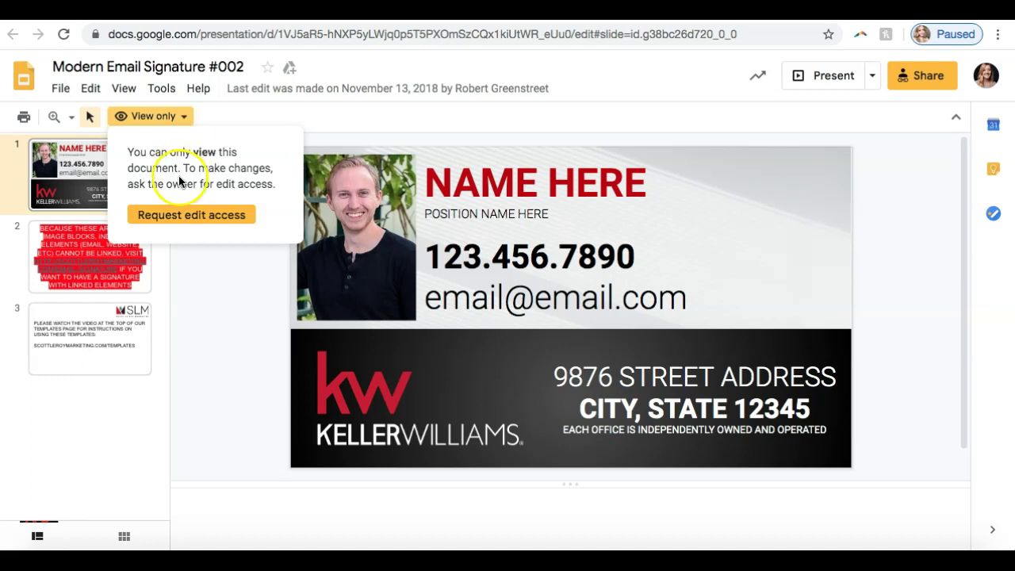
click(185, 119)
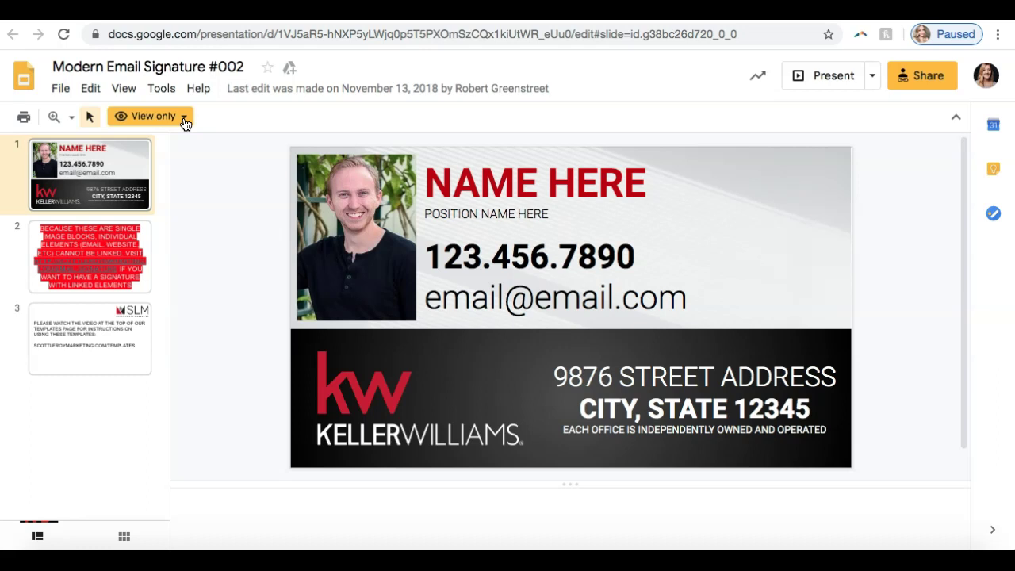
click(62, 93)
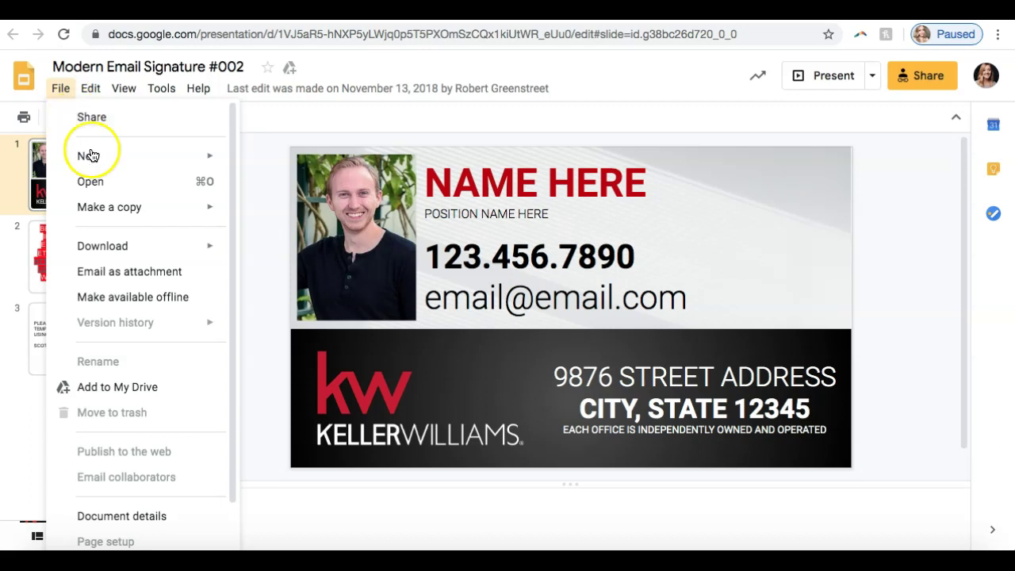
Copy only the selected signature slide as 'Copy of Modern Email Signature #002'.
mouse_move(115, 214)
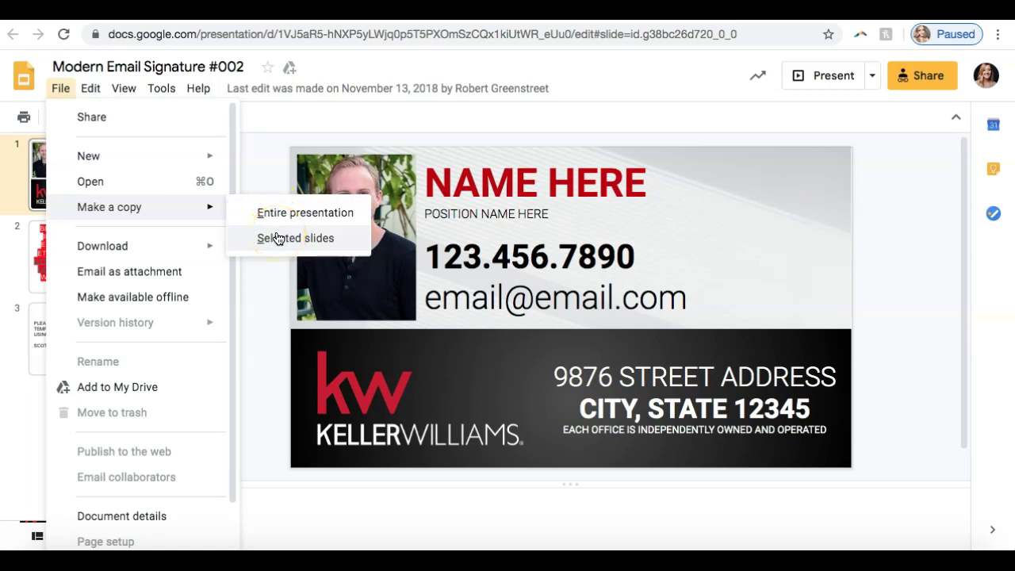
click(278, 238)
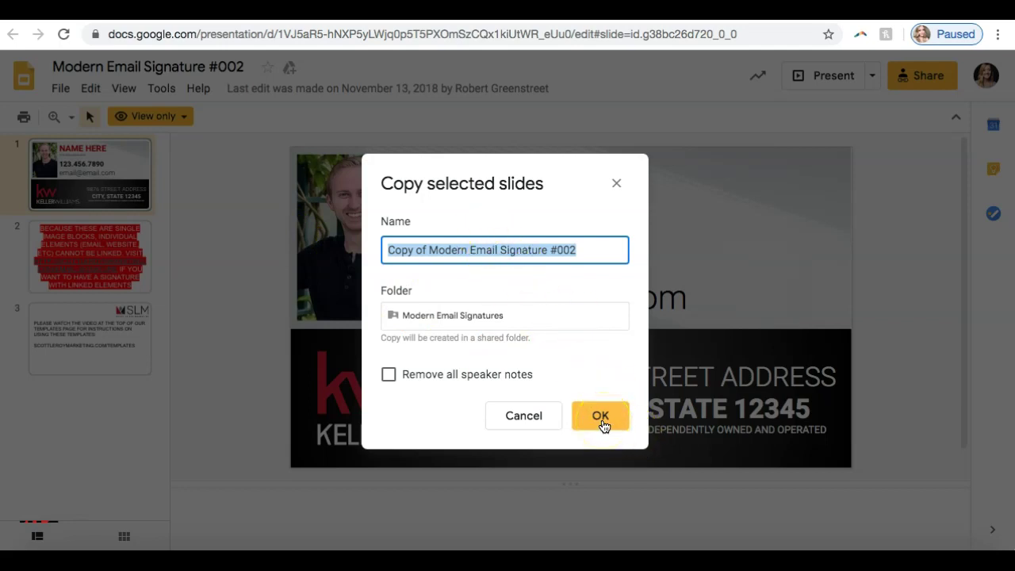
click(601, 418)
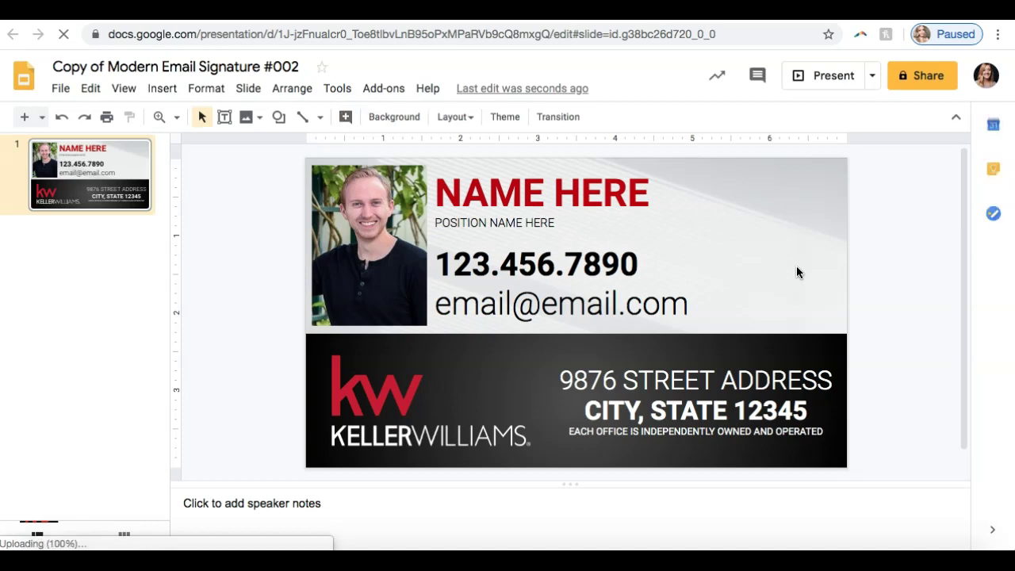
Replace the NAME HERE placeholder with the agent's full name.
click(627, 267)
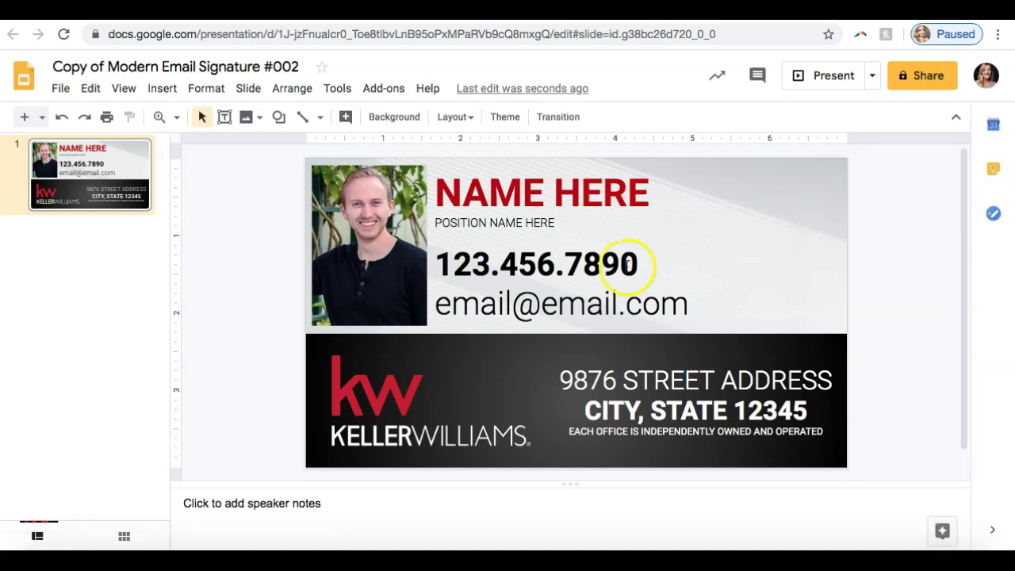
click(605, 194)
drag(647, 194, 486, 194)
key(BackSpace)
key(BackSpace)
key(BackSpace)
text(Sc)
key(BackSpace)
text(COTT LE ROY)
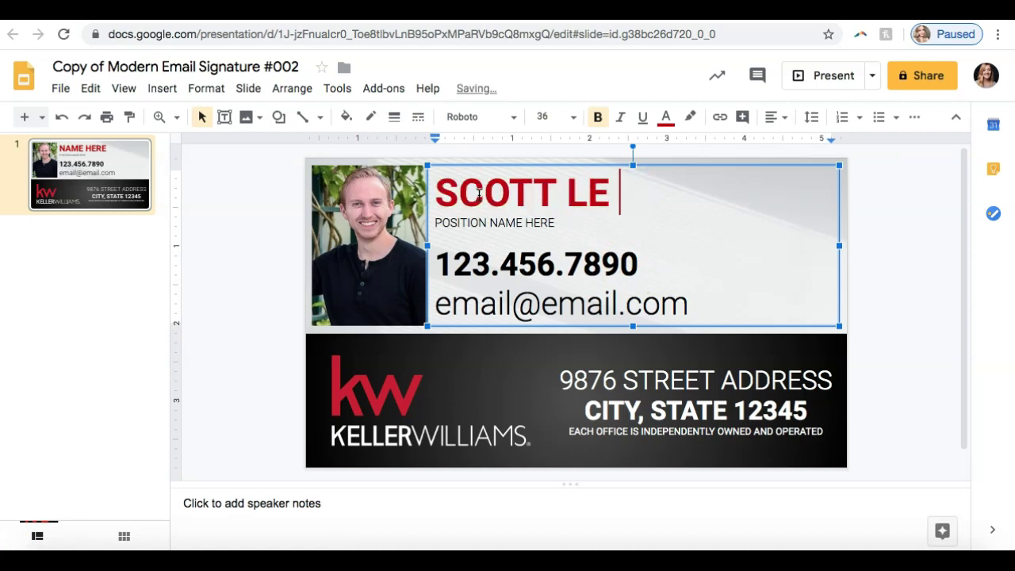
Replace the placeholder phone number with the agent's phone number.
click(486, 265)
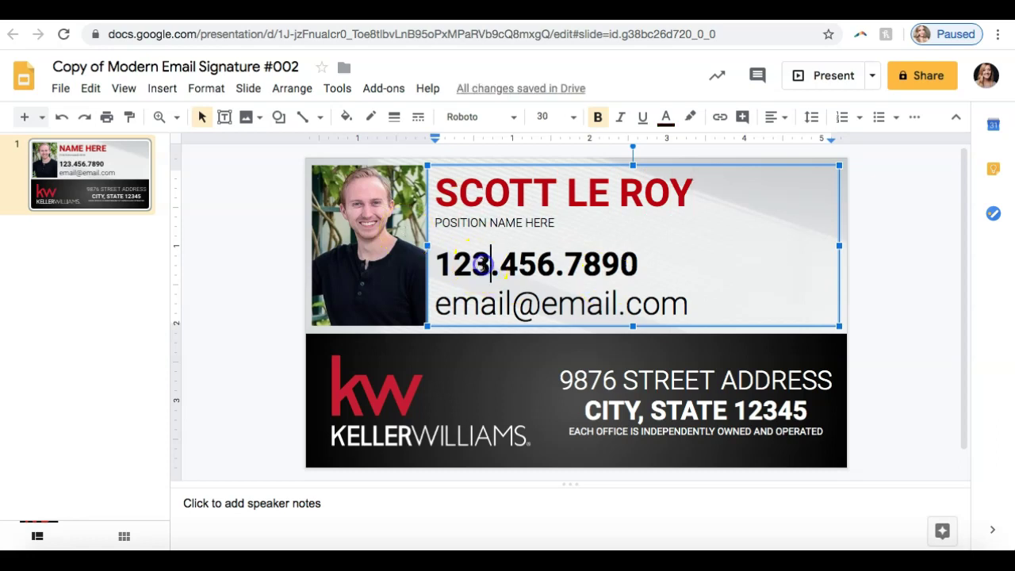
key(BackSpace)
key(BackSpace)
key(BackSpace)
click(547, 268)
key(BackSpace)
key(BackSpace)
key(BackSpace)
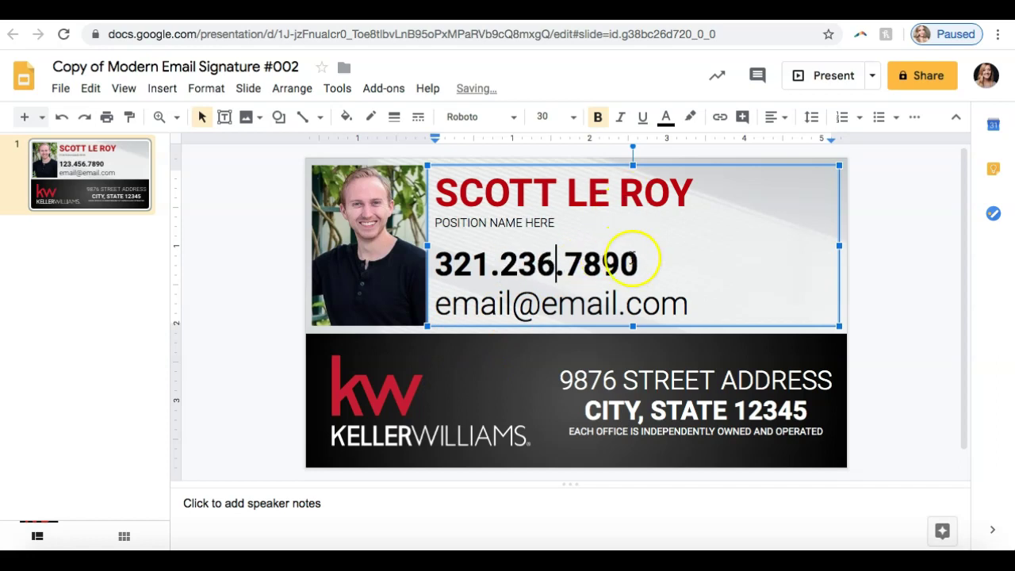
click(631, 259)
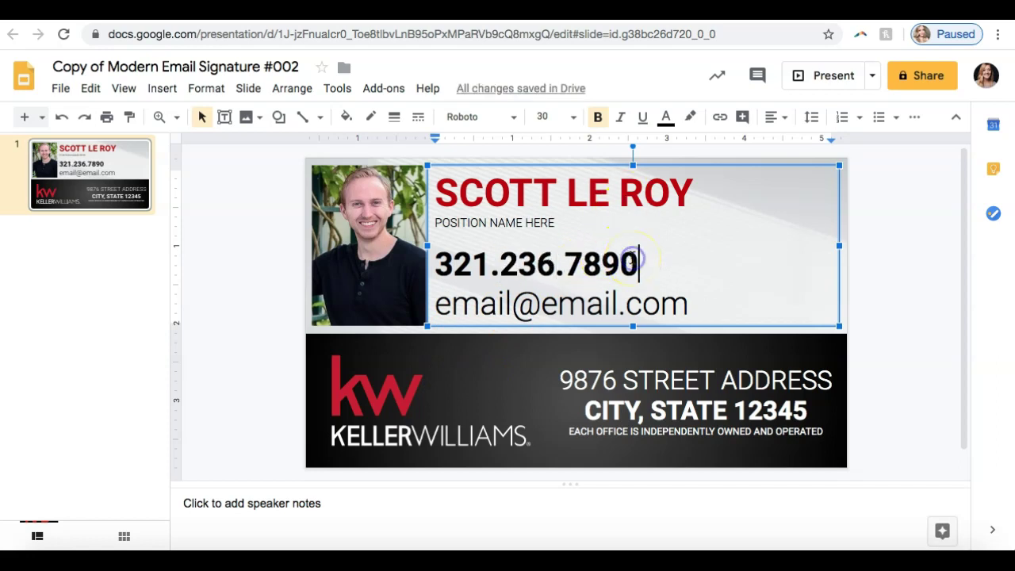
key(BackSpace)
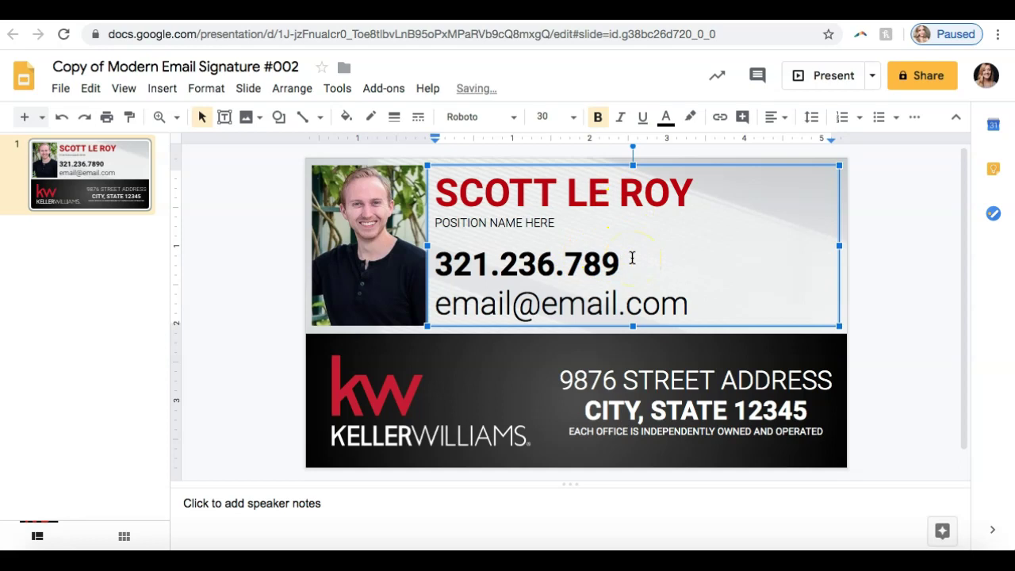
key(BackSpace)
key(BackSpace)
key(BackSpace)
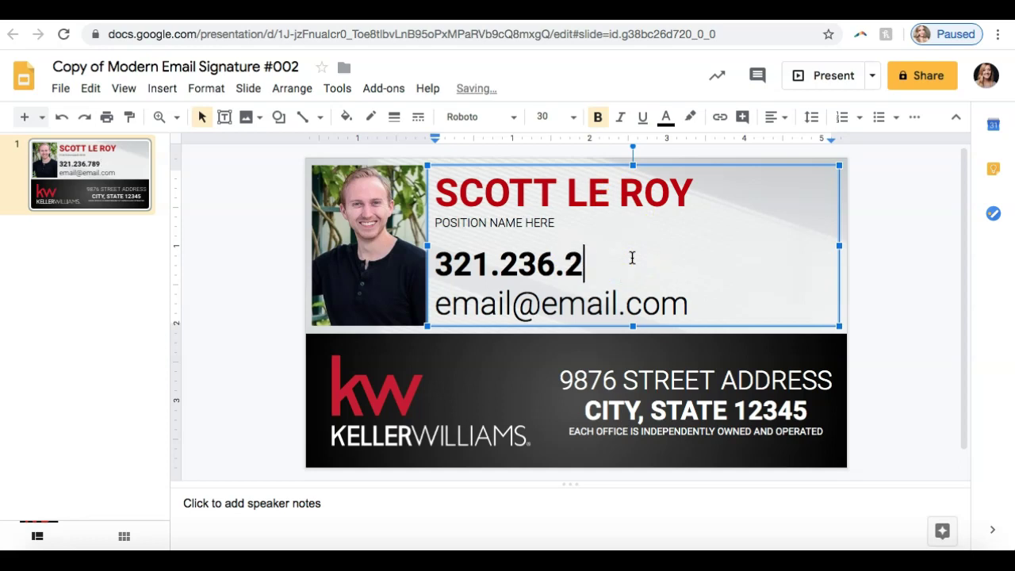
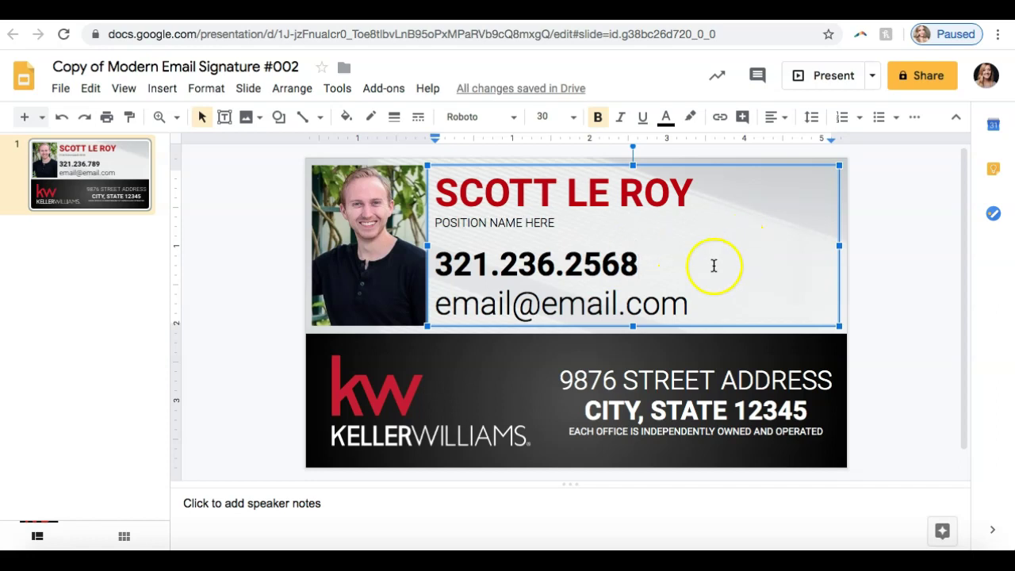
Enter the agent's email address and set it to font size 24 so it fits one line.
drag(680, 312, 503, 303)
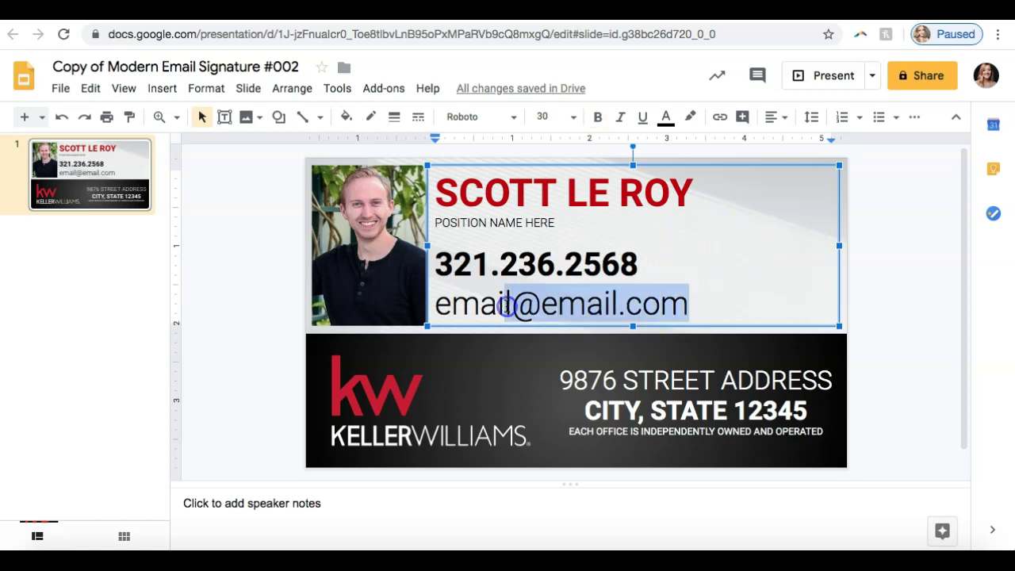
key(BackSpace)
key(BackSpace)
key(BackSpace)
key(BackSpace)
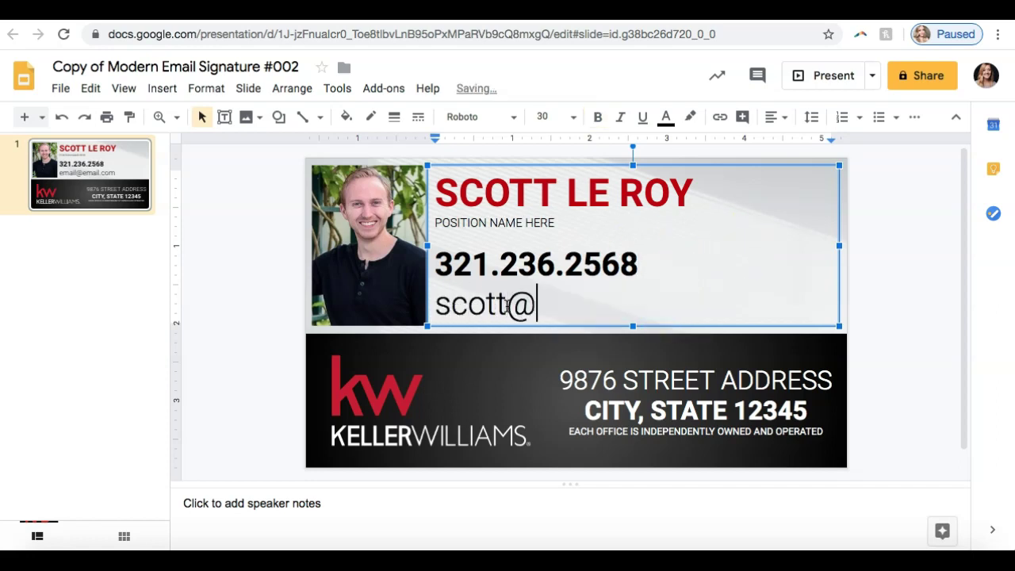
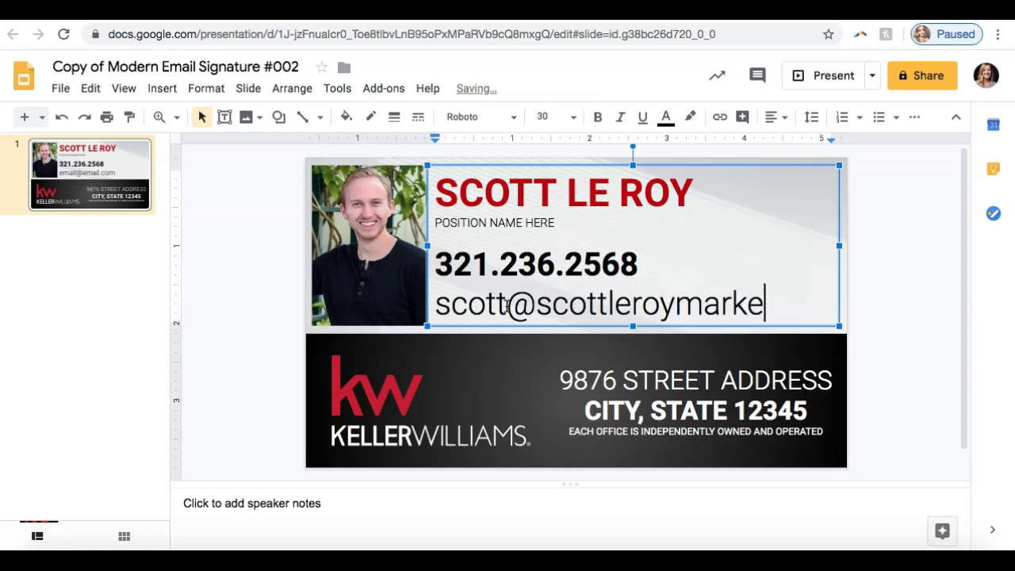
drag(495, 319, 438, 291)
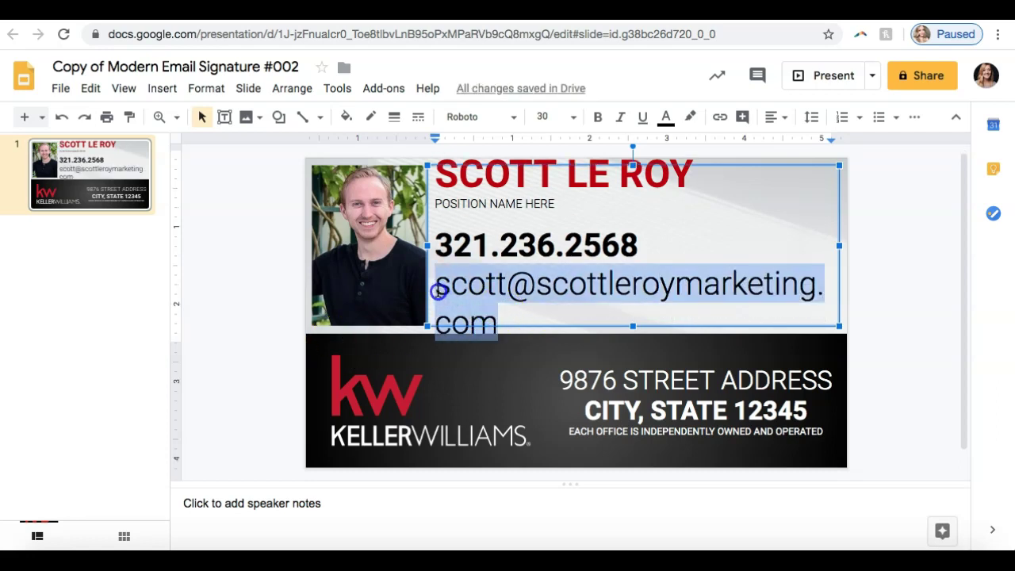
click(571, 117)
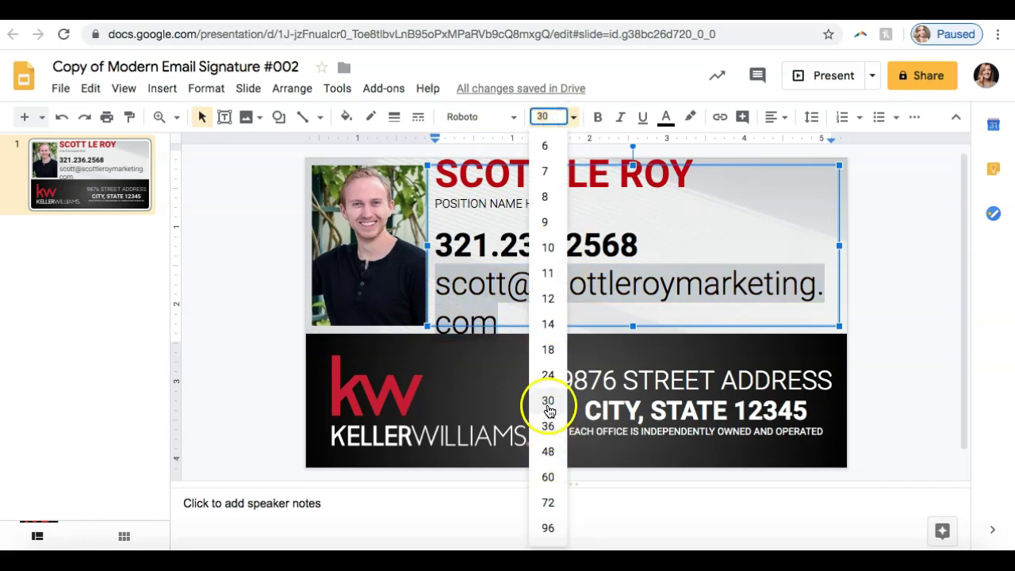
click(547, 375)
click(861, 306)
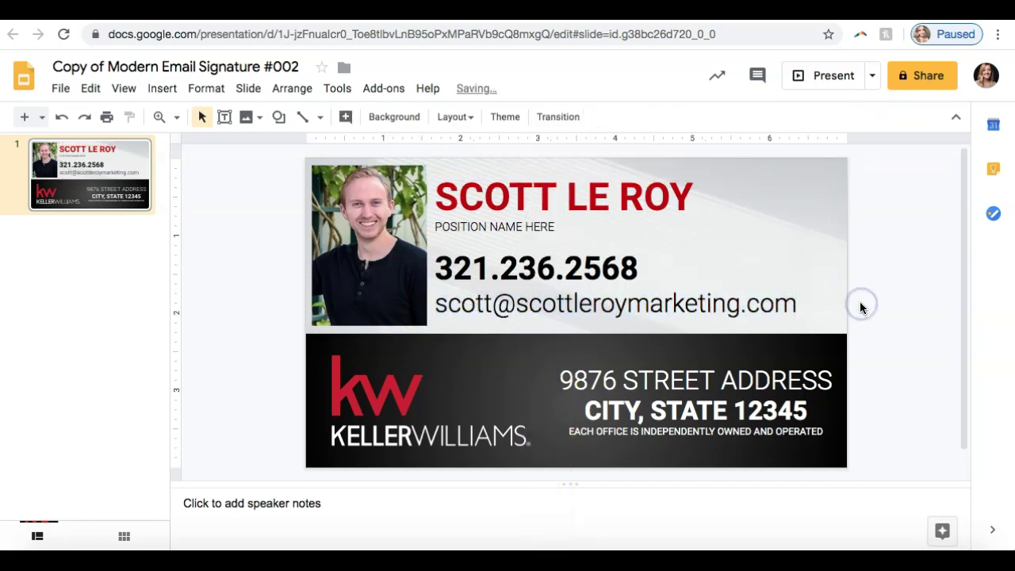
Change the POSITION NAME HERE placeholder to CEO.
click(497, 227)
click(546, 228)
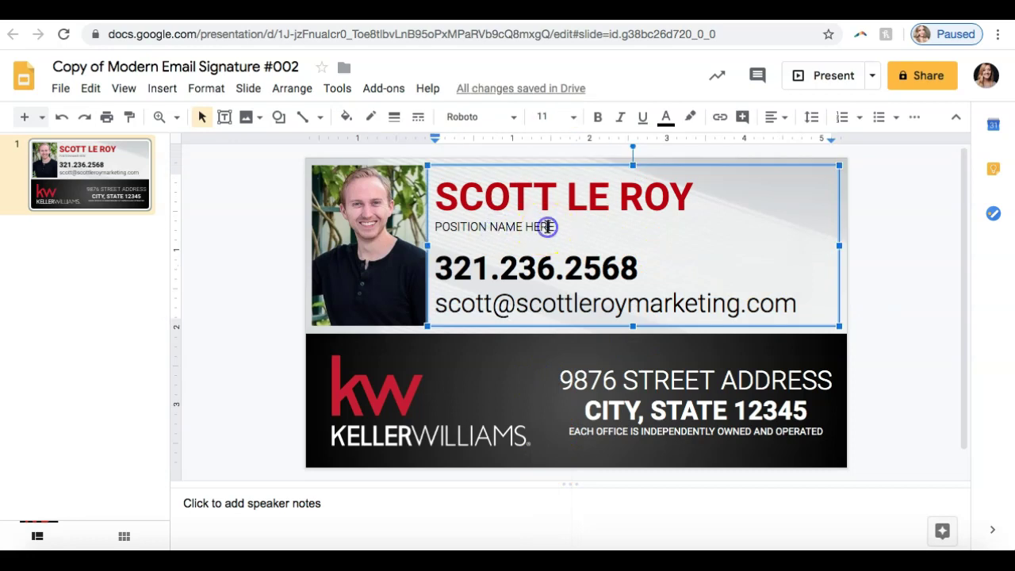
key(BackSpace)
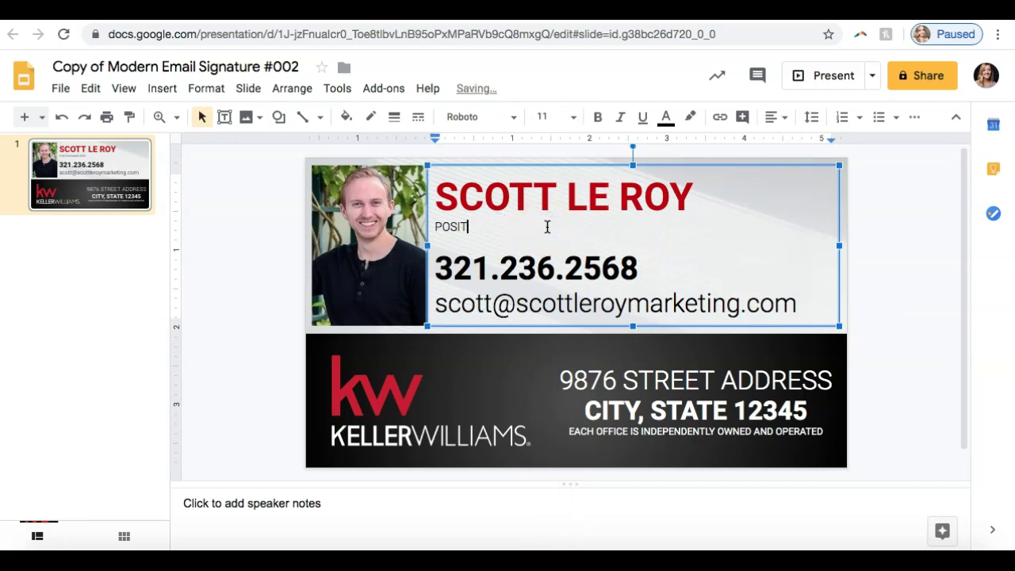
text(CEO)
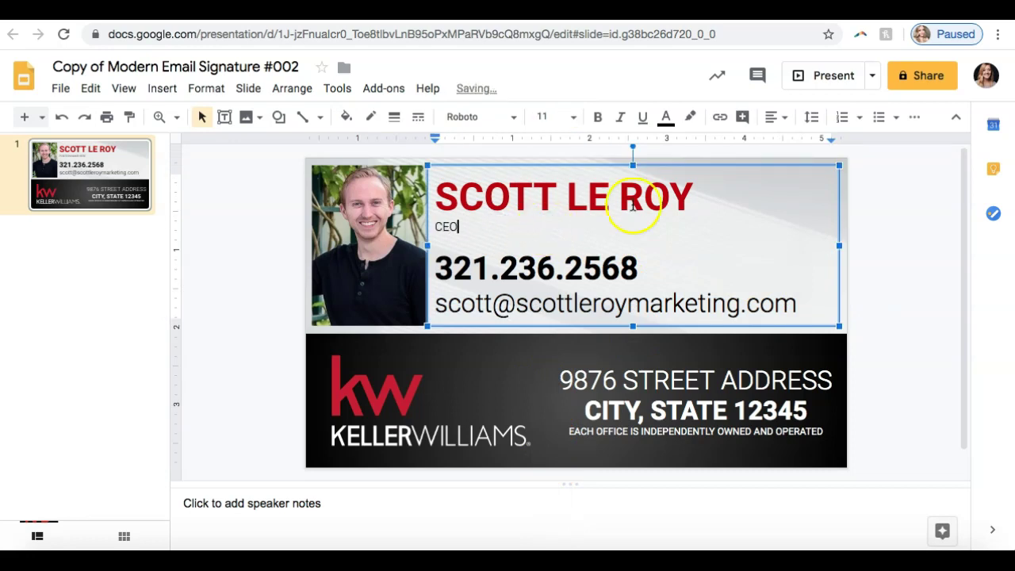
click(878, 260)
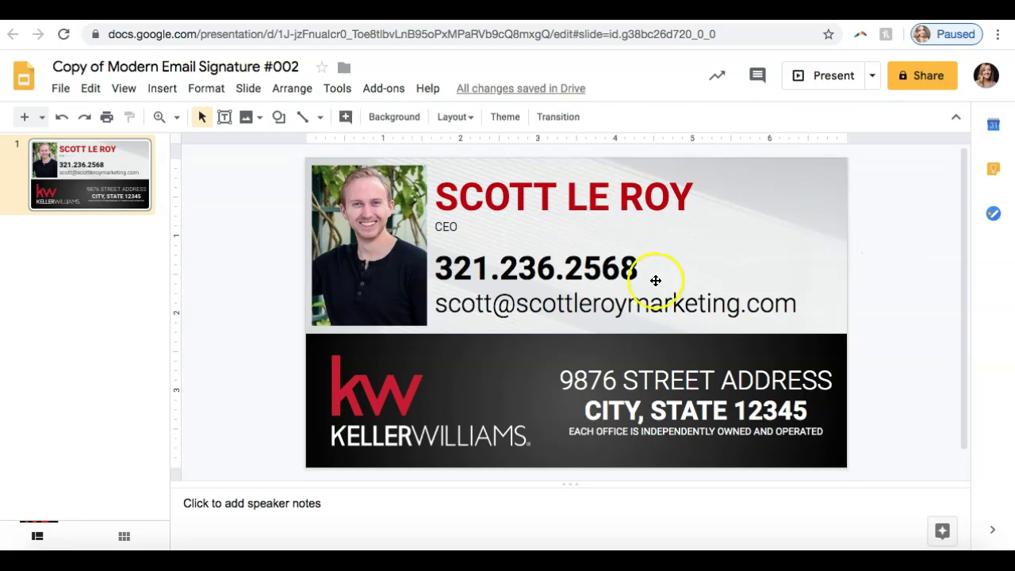
click(354, 238)
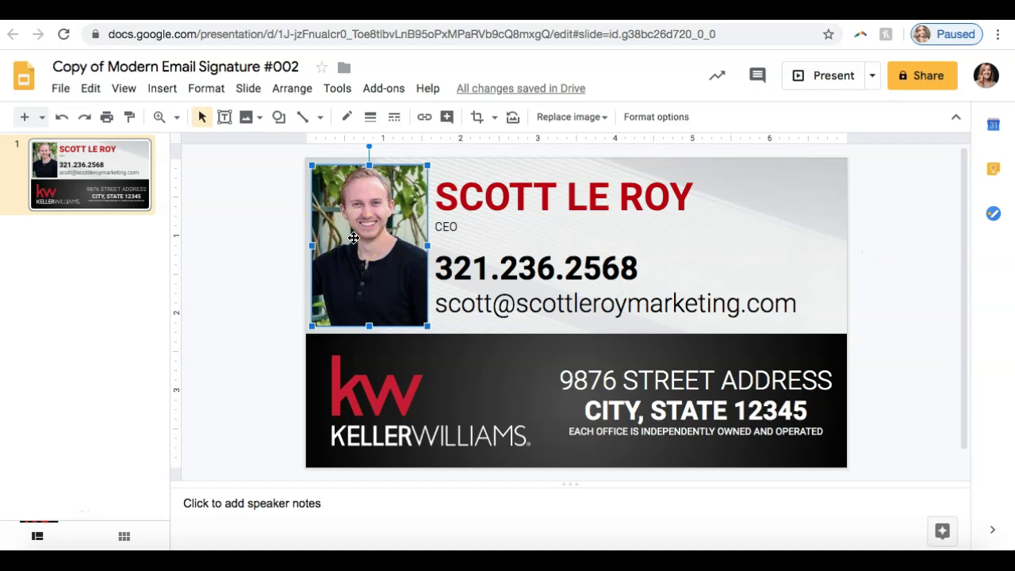
Cancel replacing the headshot image and nudge the photo slightly lower beside the name.
right_click(353, 241)
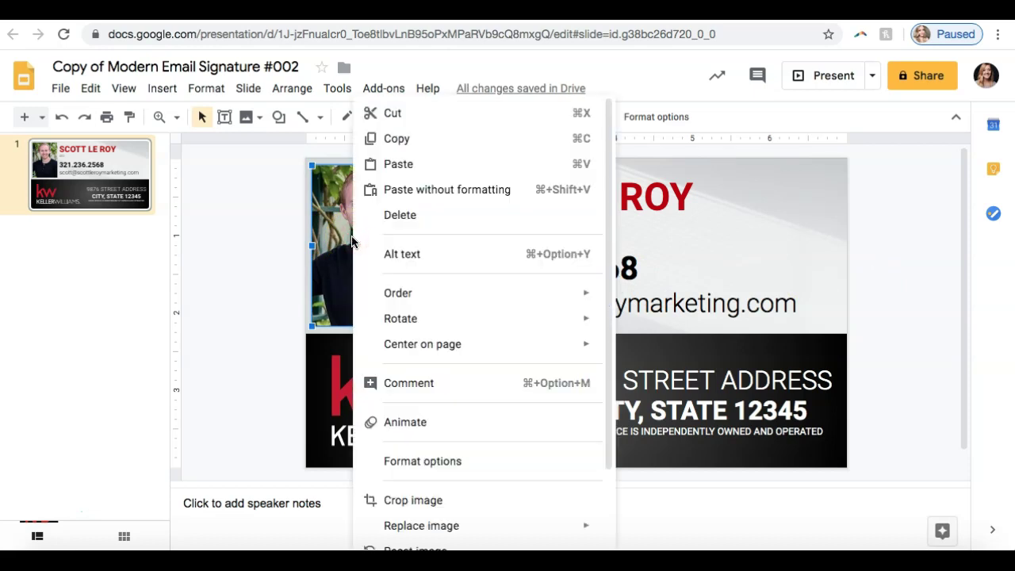
mouse_move(426, 527)
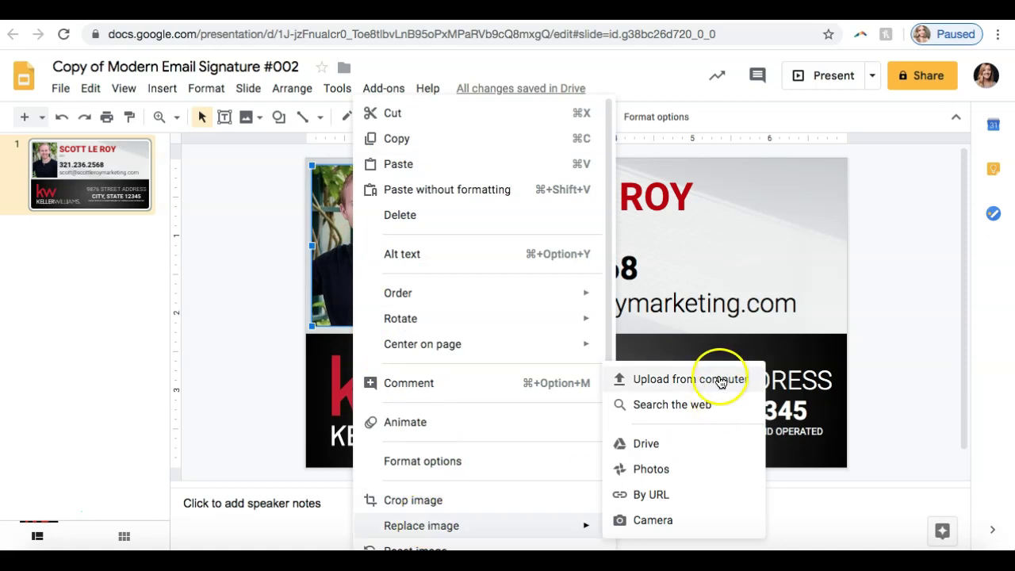
click(283, 322)
click(385, 234)
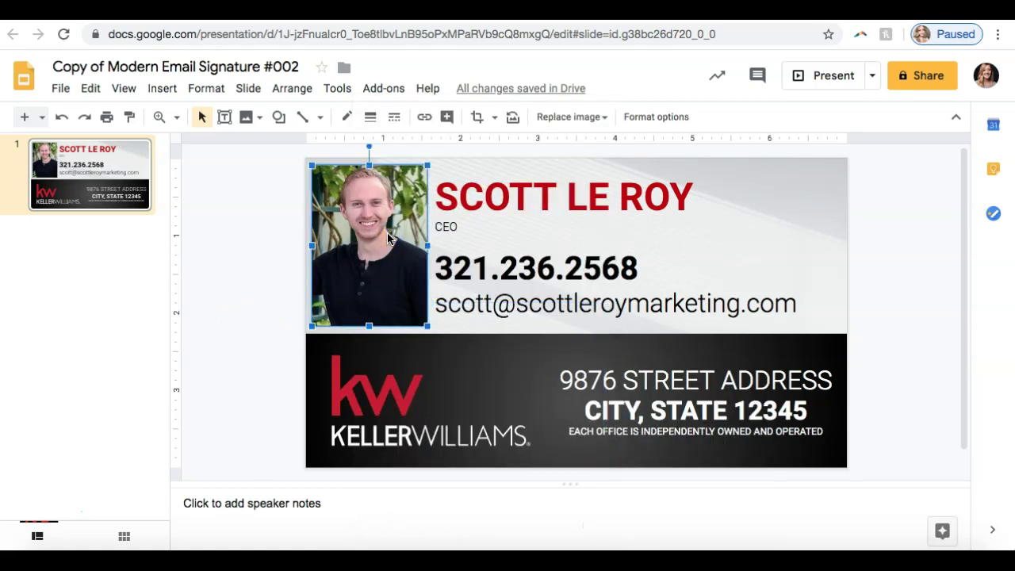
drag(380, 230, 384, 254)
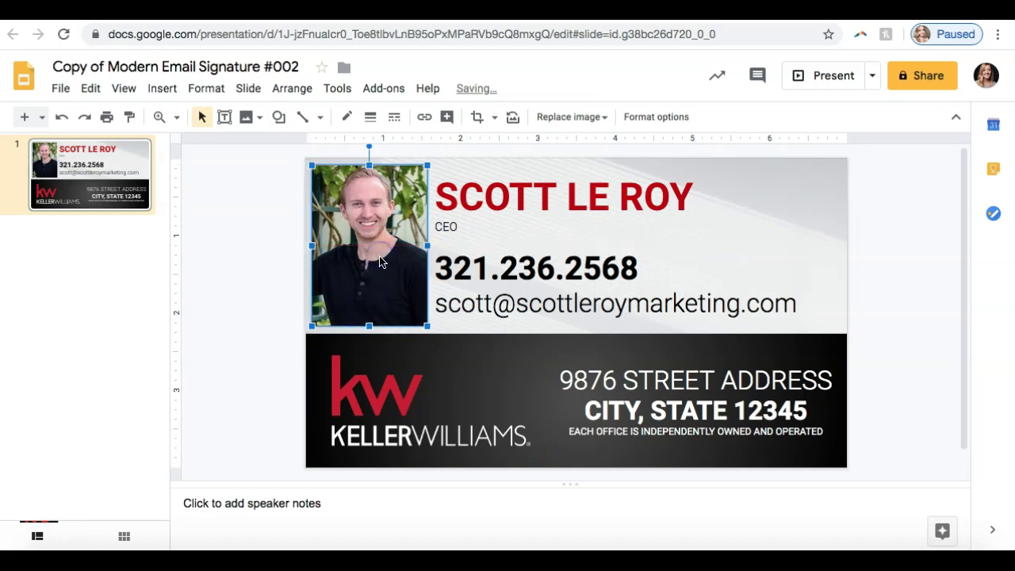
click(902, 232)
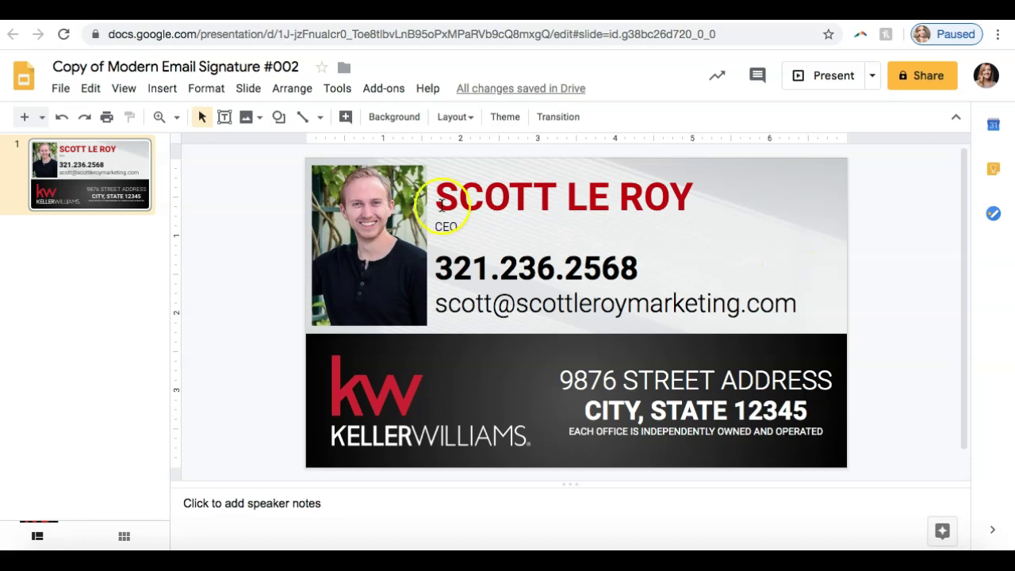
click(62, 89)
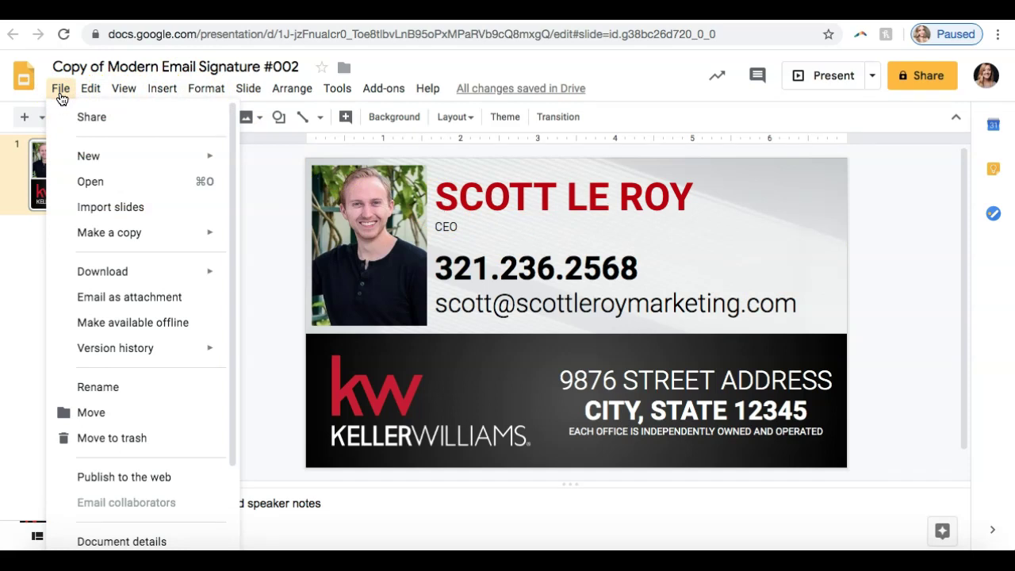
Download the slide as a PDF Document (.pdf) into the Downloads folder.
mouse_move(95, 279)
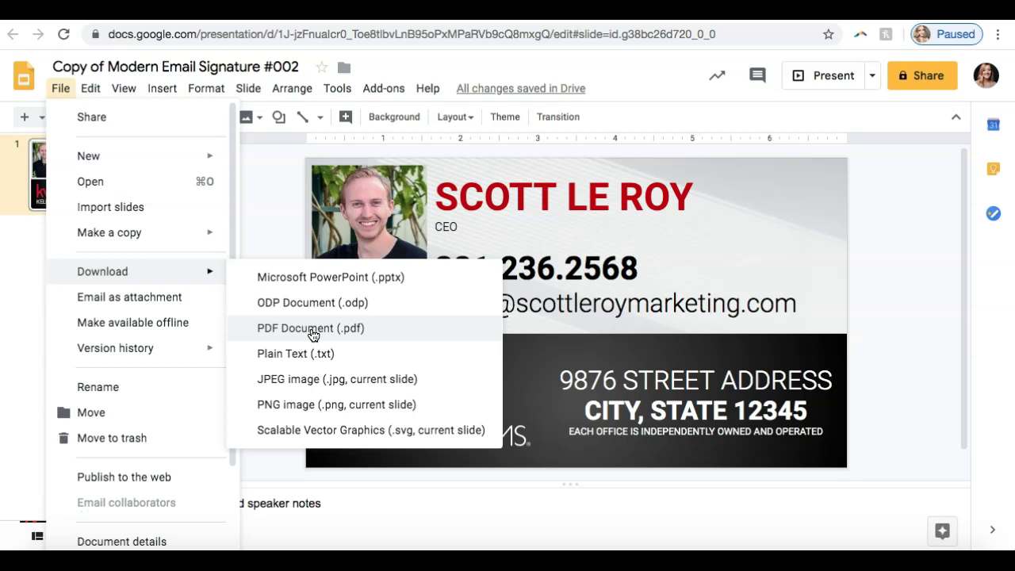
click(314, 328)
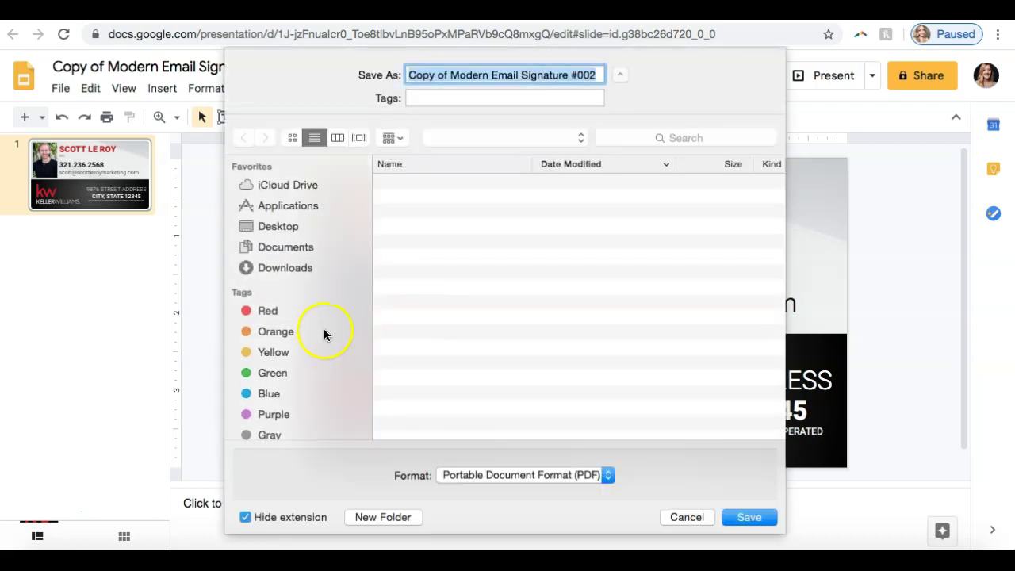
click(340, 267)
click(738, 517)
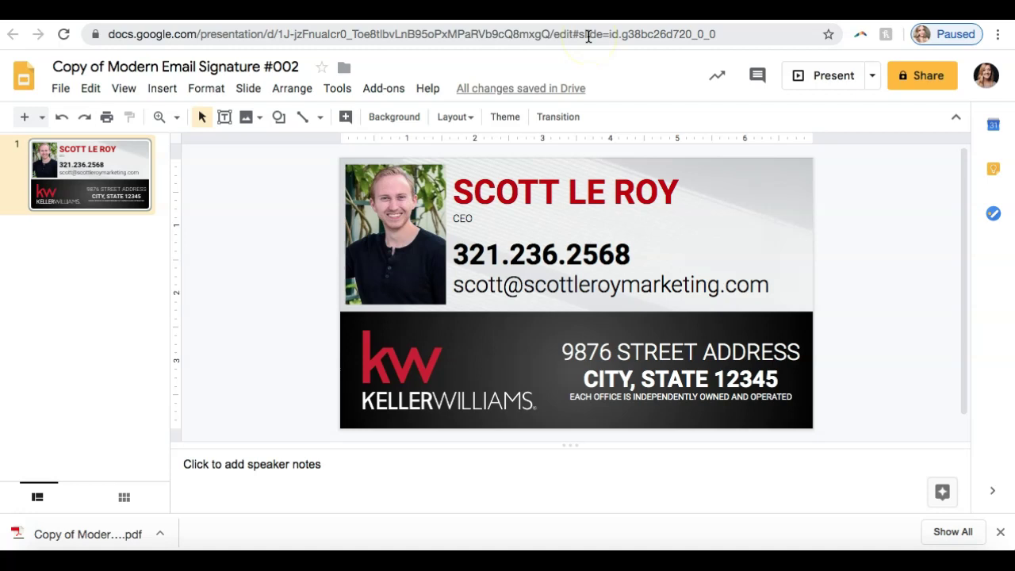
Go to pdf2jpg.net and scroll down to the Choose a PDF file button.
click(588, 36)
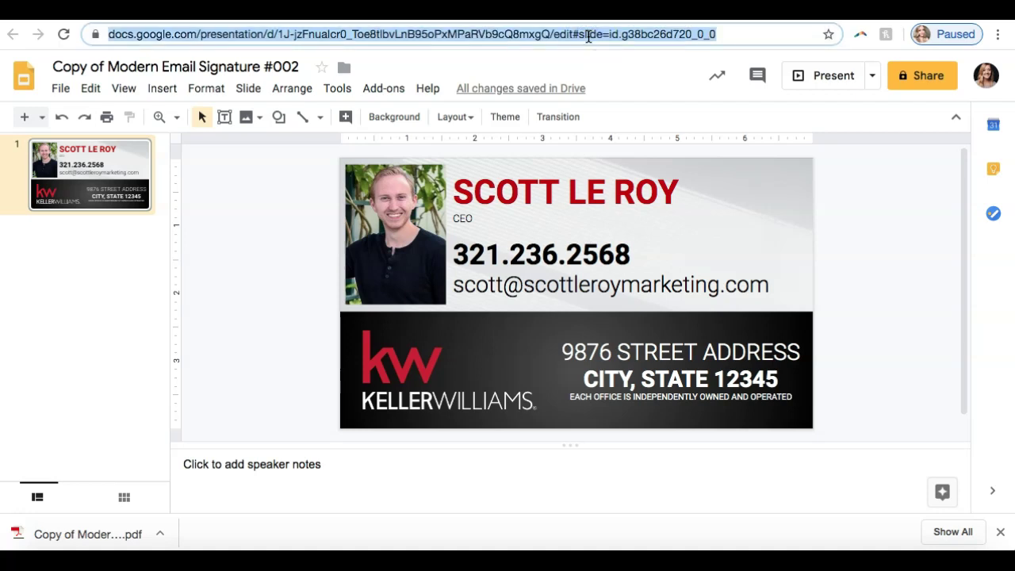
text(pdf2jpg)
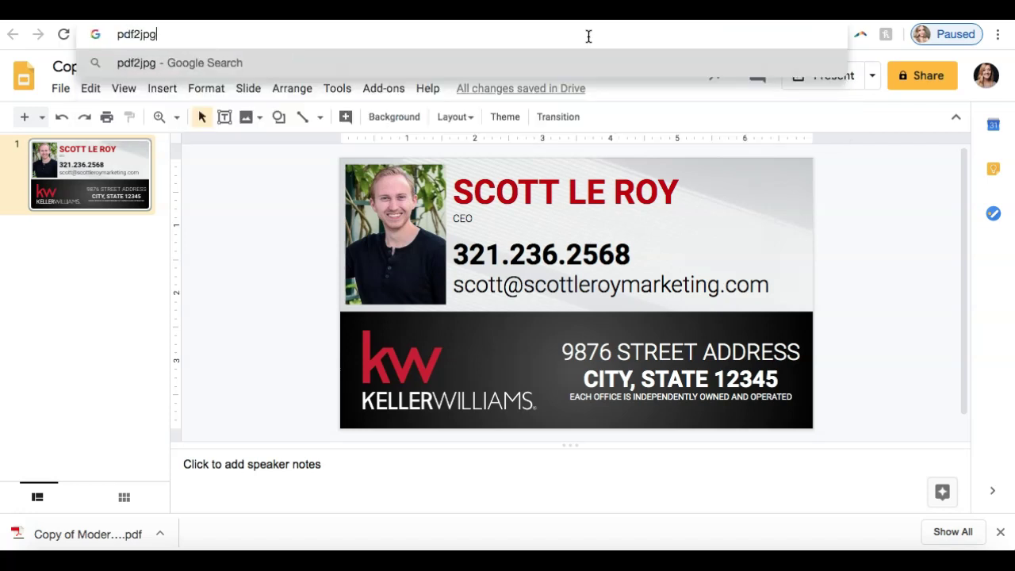
text(.net)
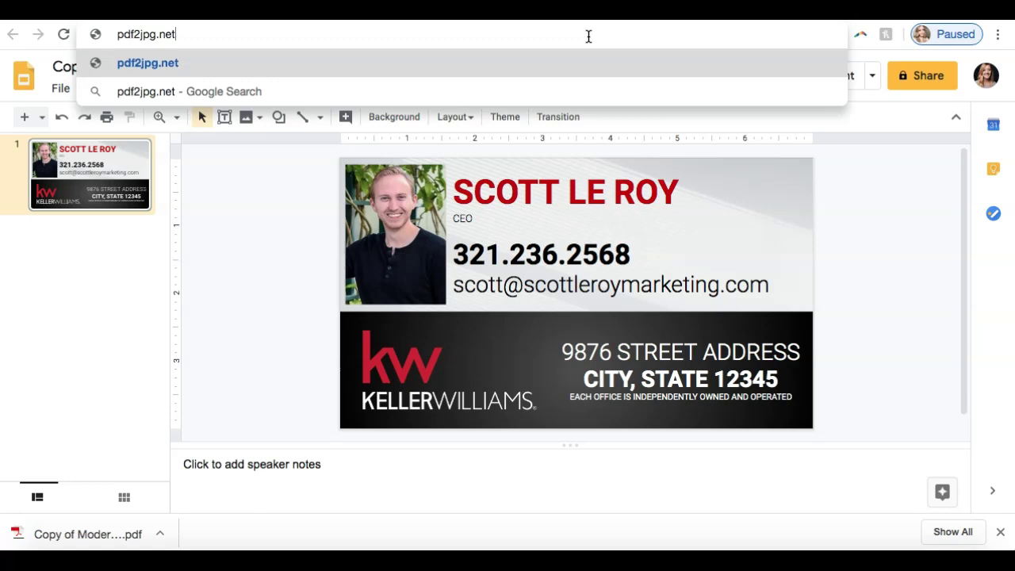
key(Return)
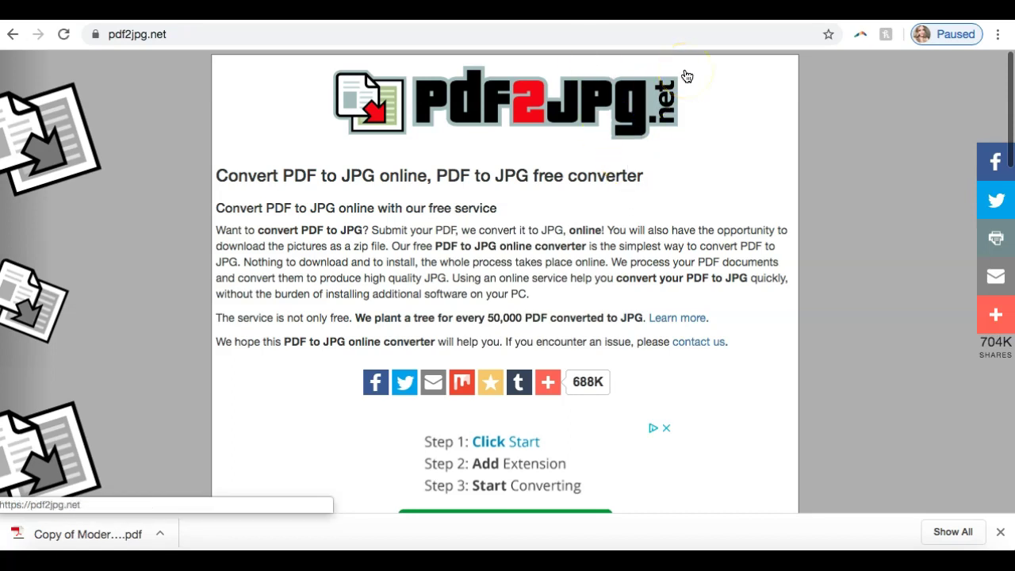
scroll(687, 81, down, 5)
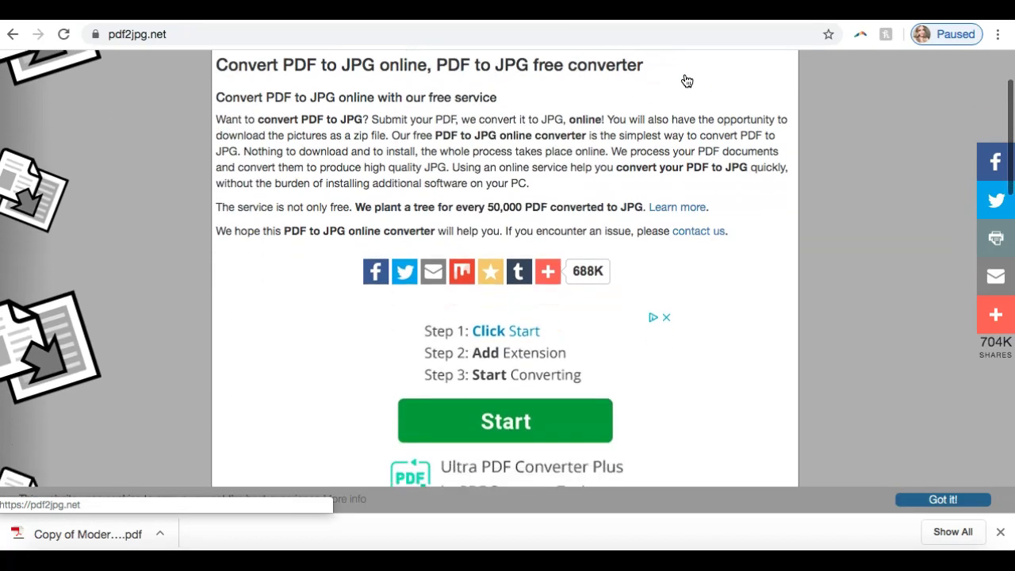
scroll(687, 81, down, 3)
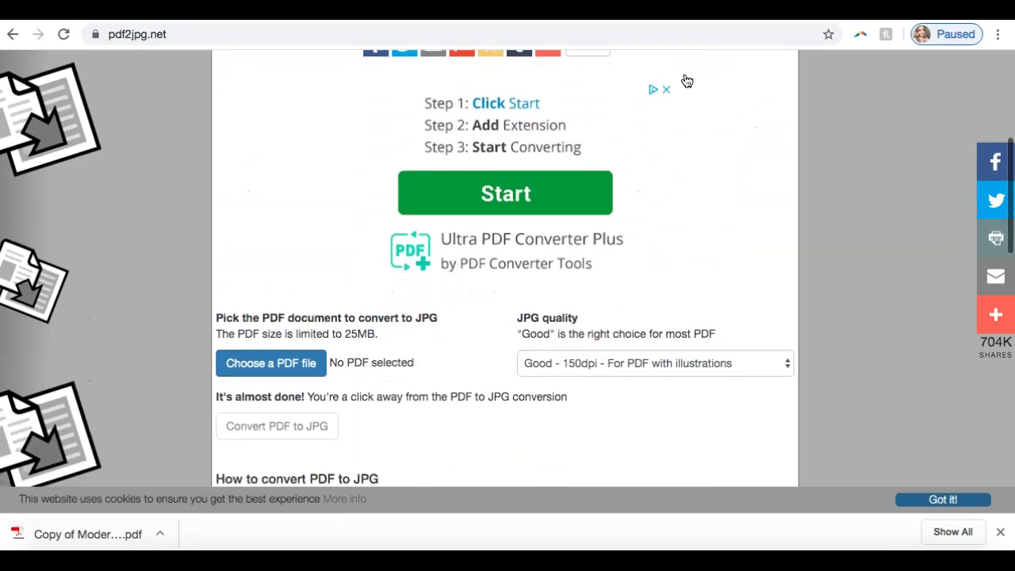
scroll(687, 81, down, 3)
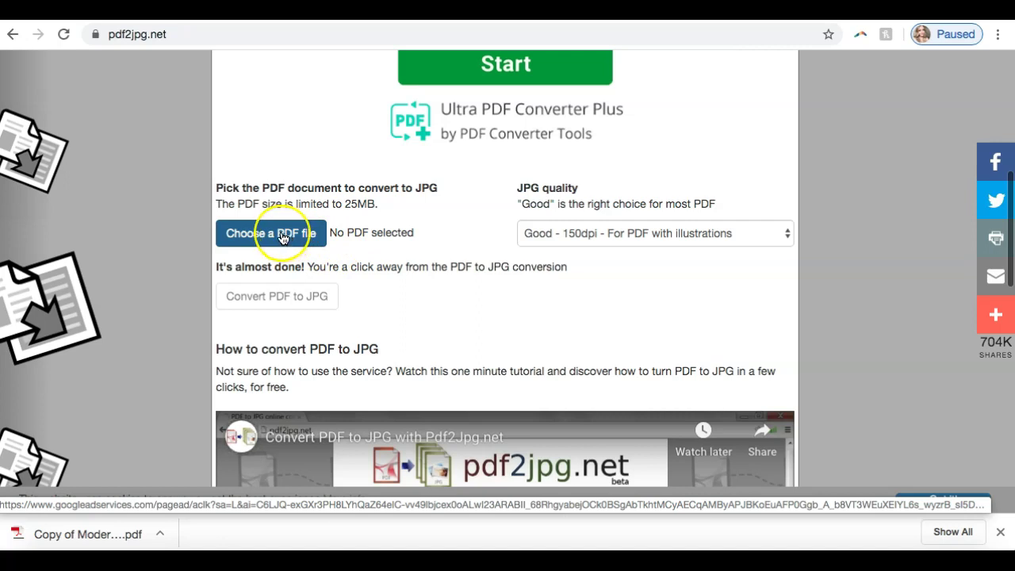
Convert Copy of Modern Email Signature #002.pdf from Downloads to JPG at Excellent – 300dpi.
click(281, 235)
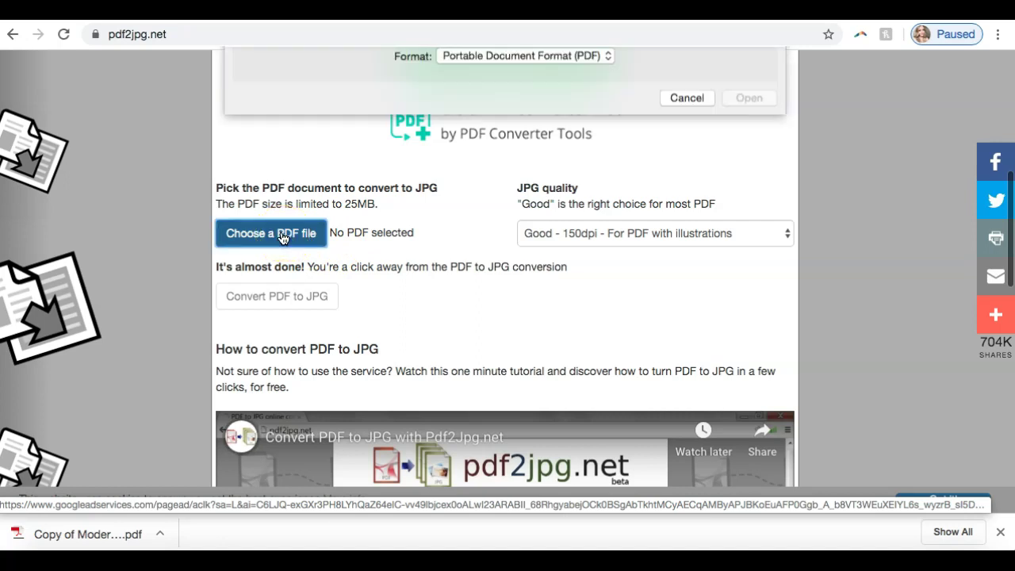
click(283, 215)
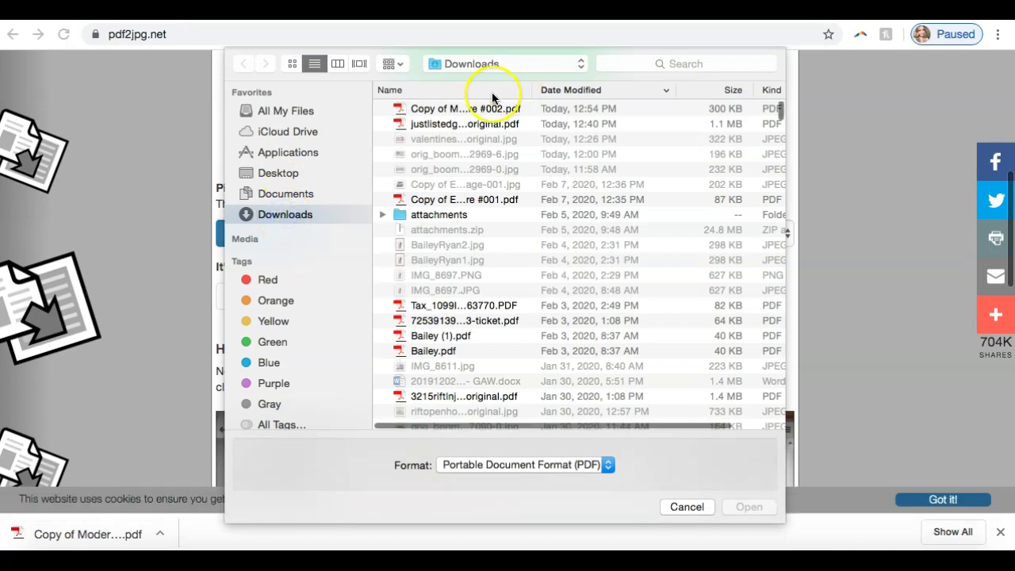
click(468, 111)
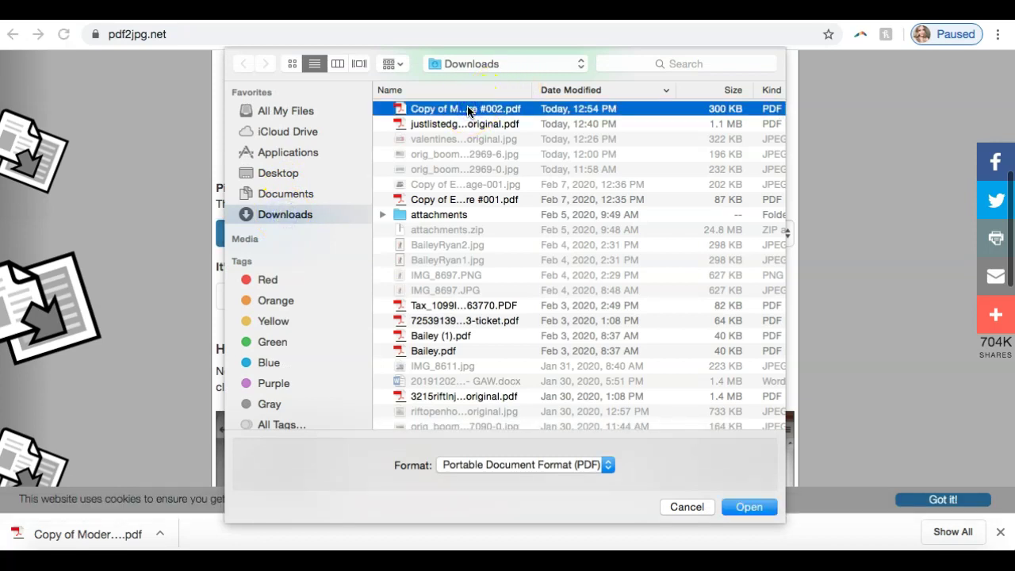
key(Return)
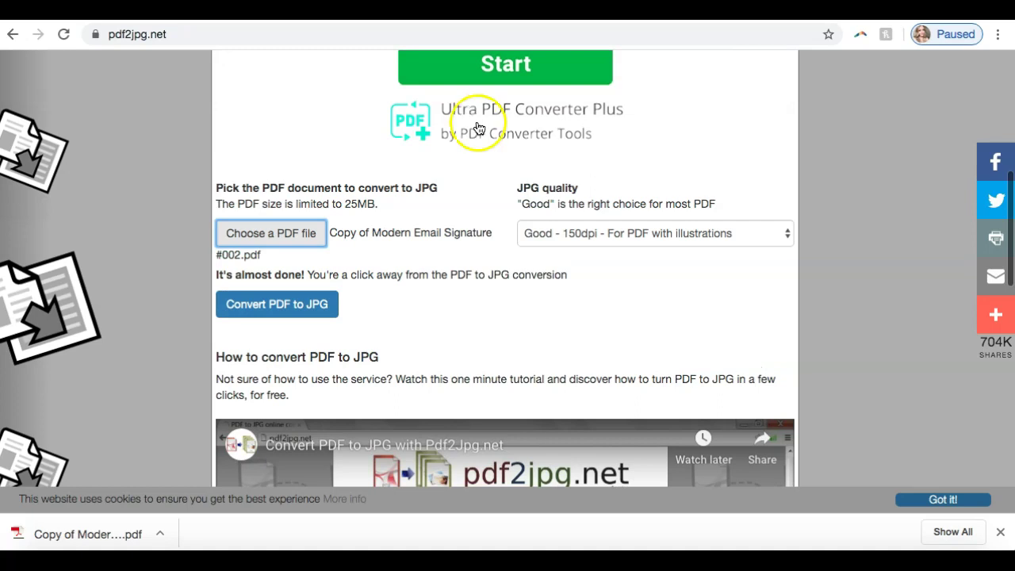
click(574, 232)
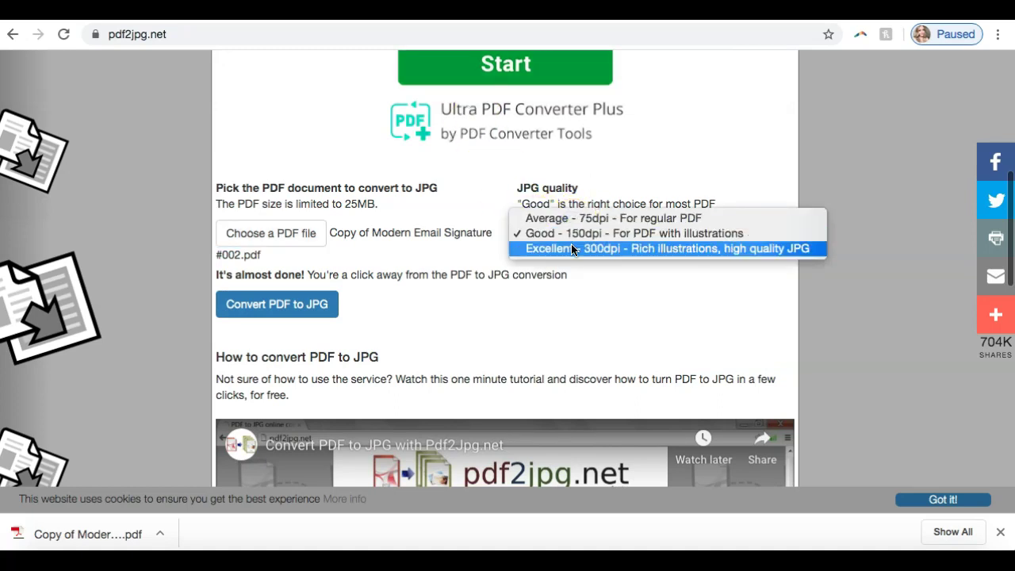
click(572, 247)
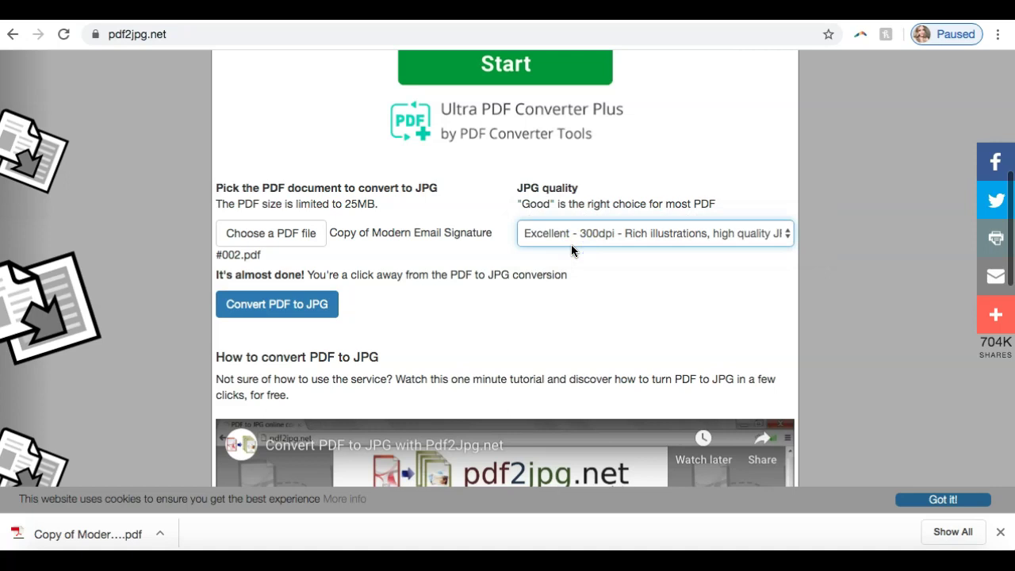
click(274, 306)
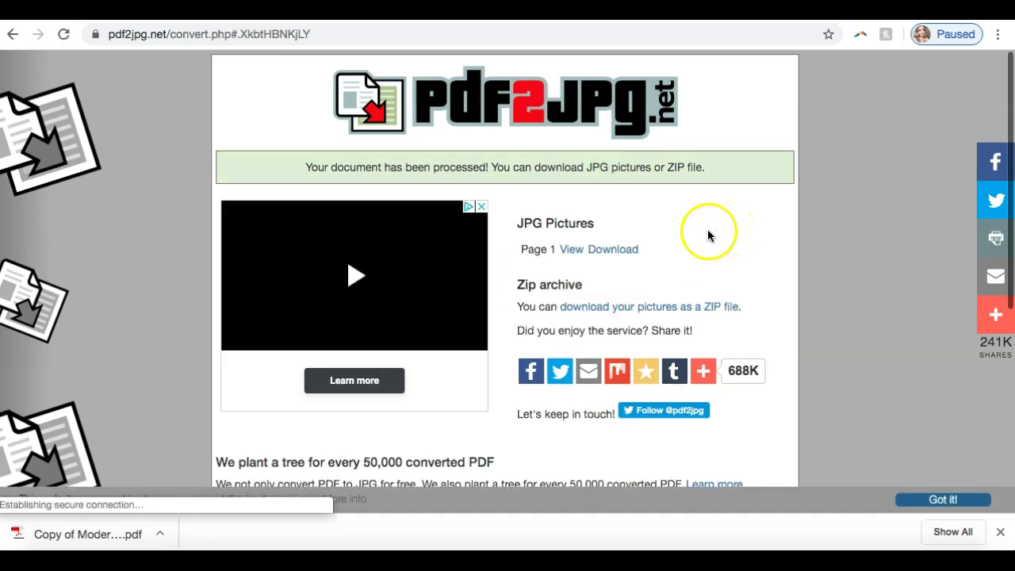
Save the page 1 JPG to Downloads and open it from the downloads bar.
click(620, 250)
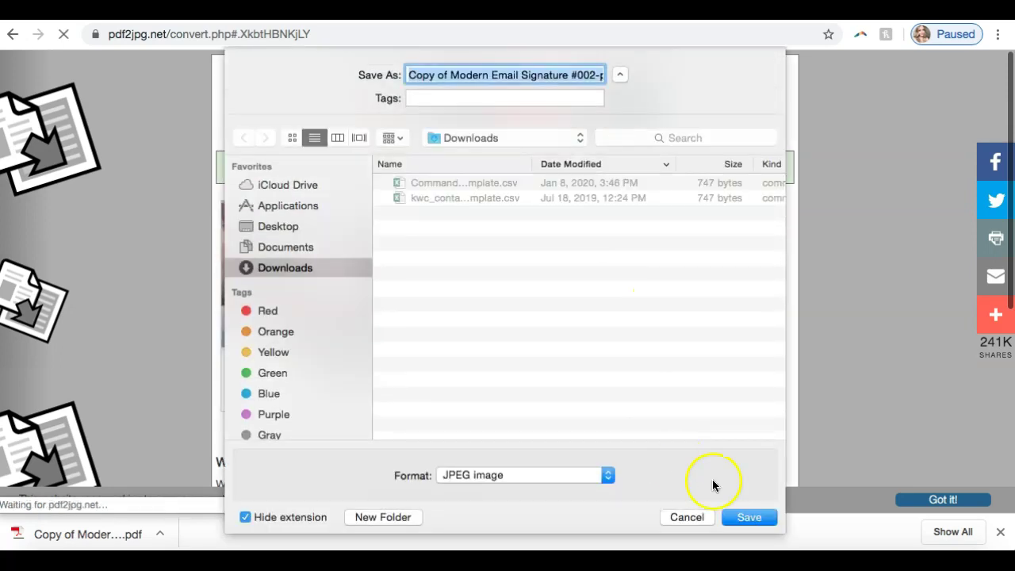
click(749, 517)
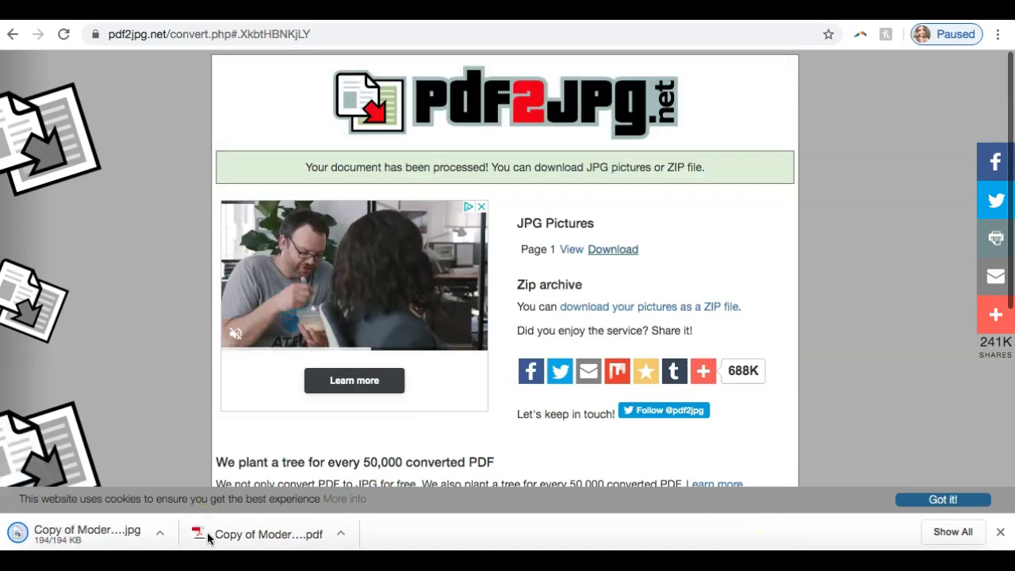
click(132, 539)
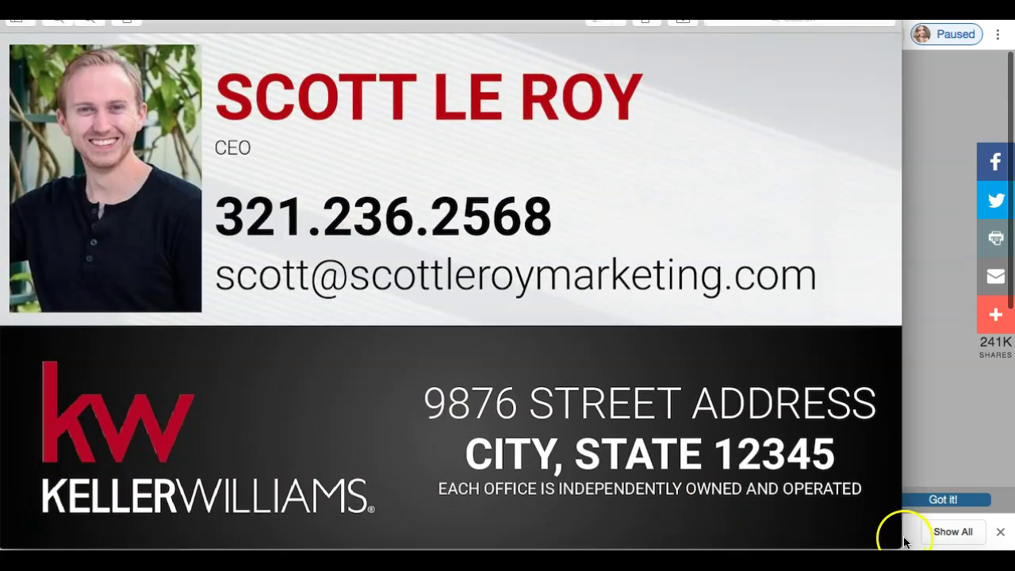
Shrink the Preview window showing the signature JPG and centre it on screen.
drag(900, 540, 467, 312)
drag(428, 14, 682, 54)
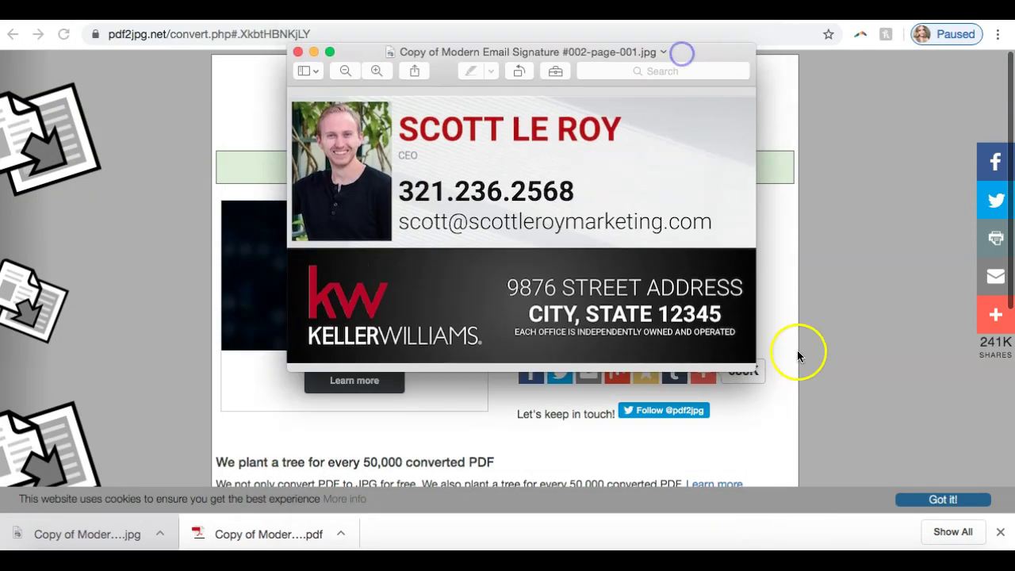
drag(751, 367, 703, 295)
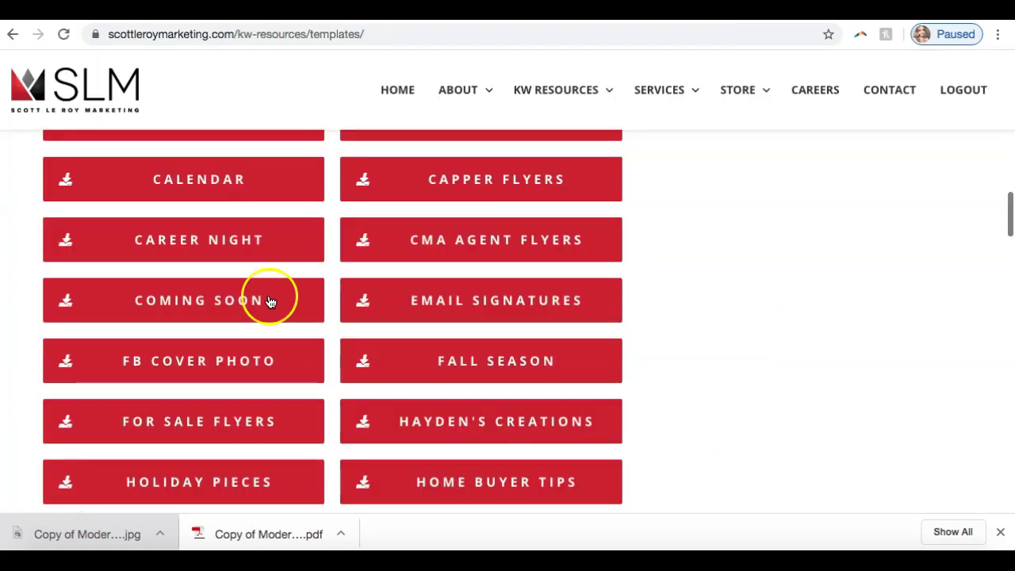
Close the browser's downloads list on the Scott Le Roy Marketing templates page.
scroll(270, 302, up, 8)
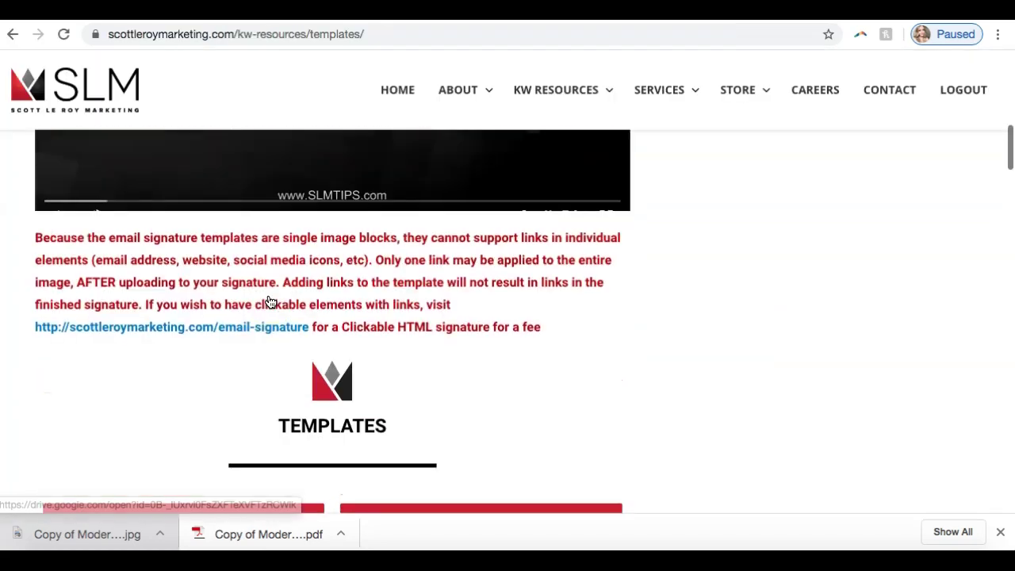
scroll(270, 302, up, 3)
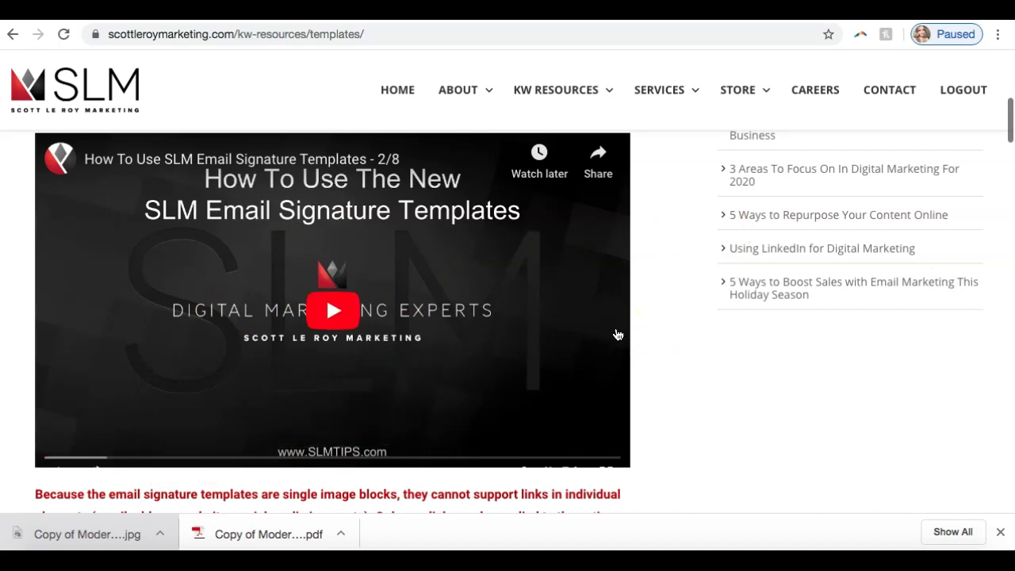
click(655, 345)
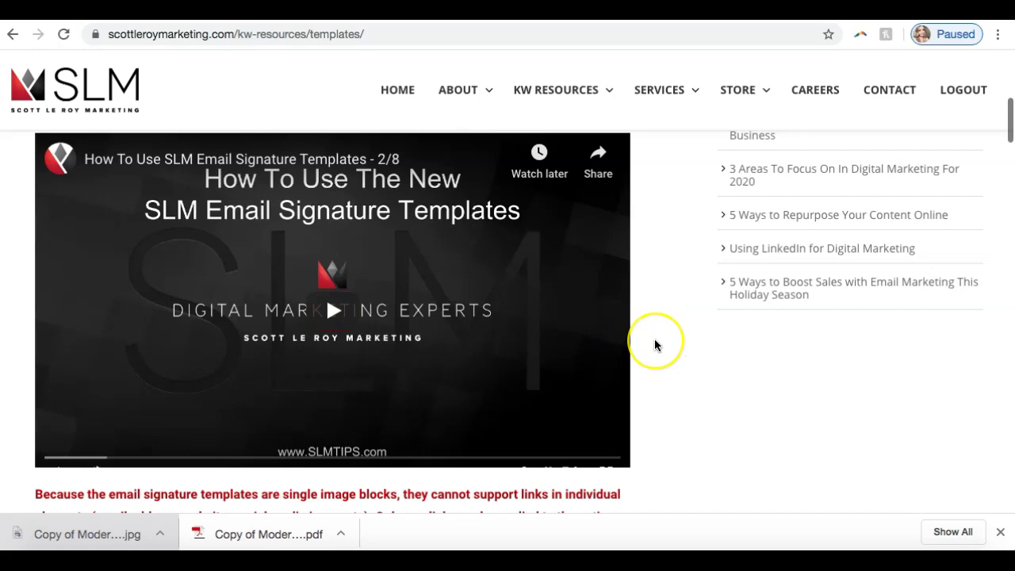
scroll(655, 344, down, 3)
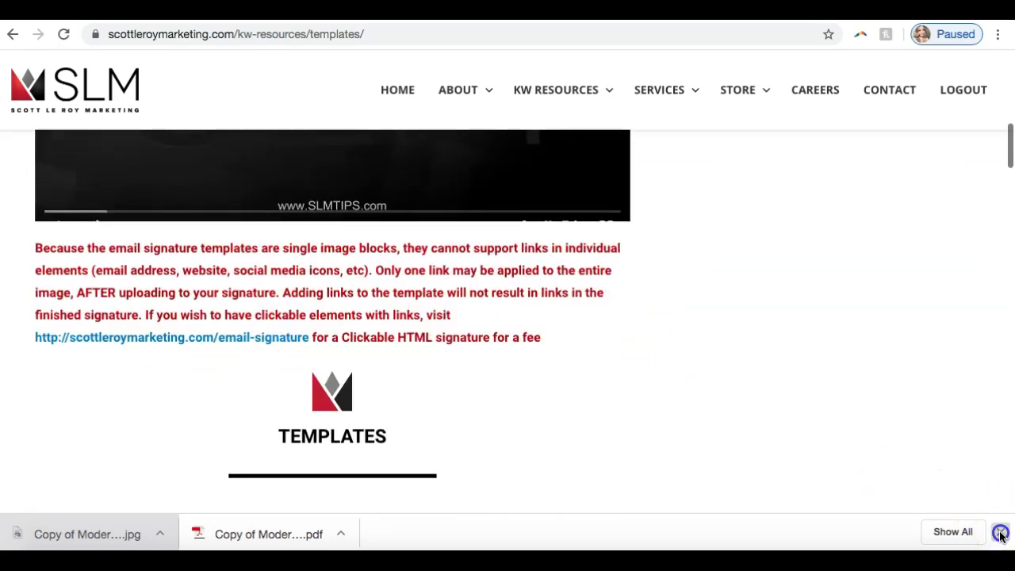
click(1000, 532)
Scroll past the template buttons down to the template-request form.
scroll(734, 426, down, 3)
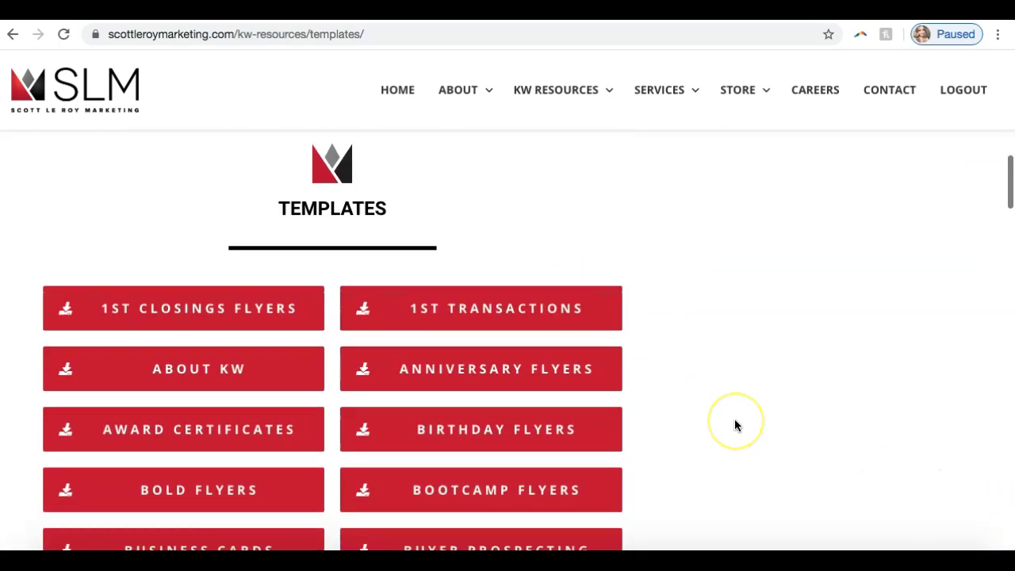
click(719, 204)
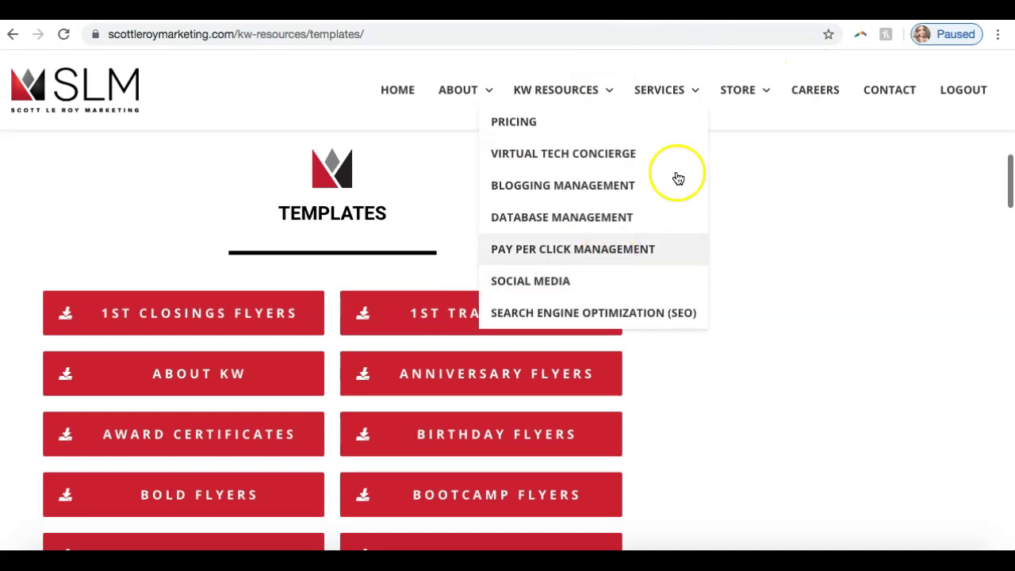
scroll(748, 301, up, 5)
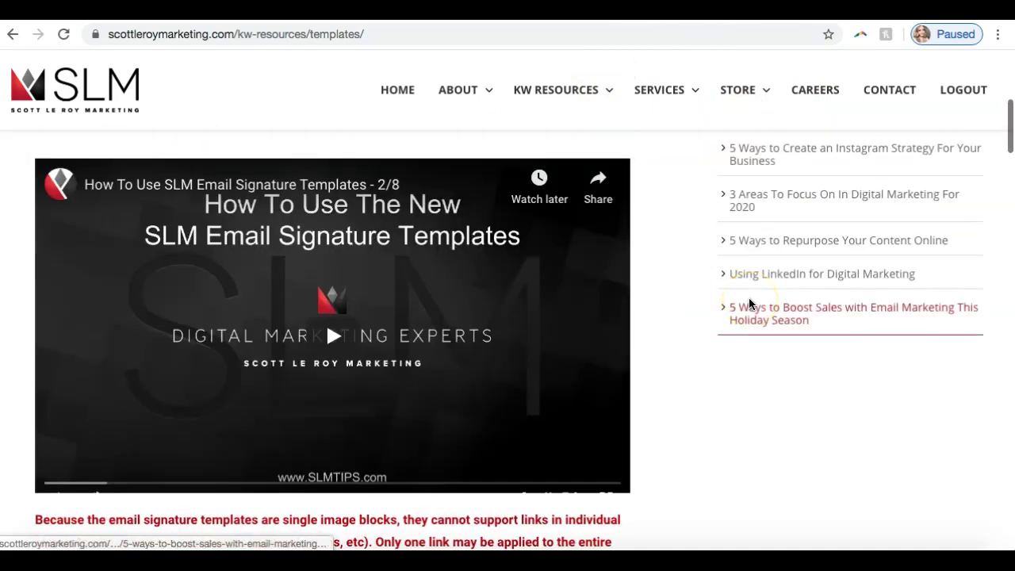
scroll(749, 304, down, 2)
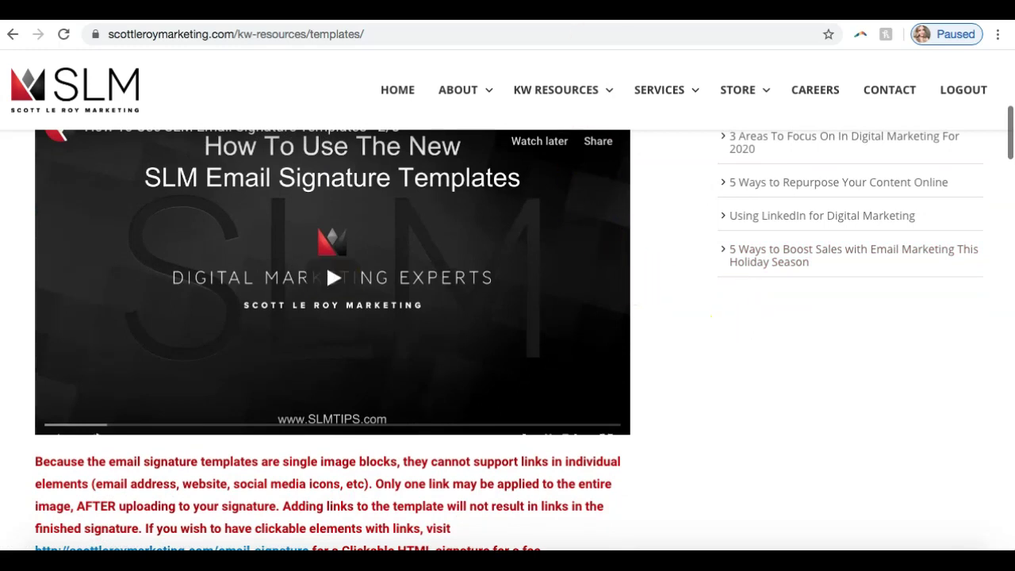
scroll(462, 136, down, 5)
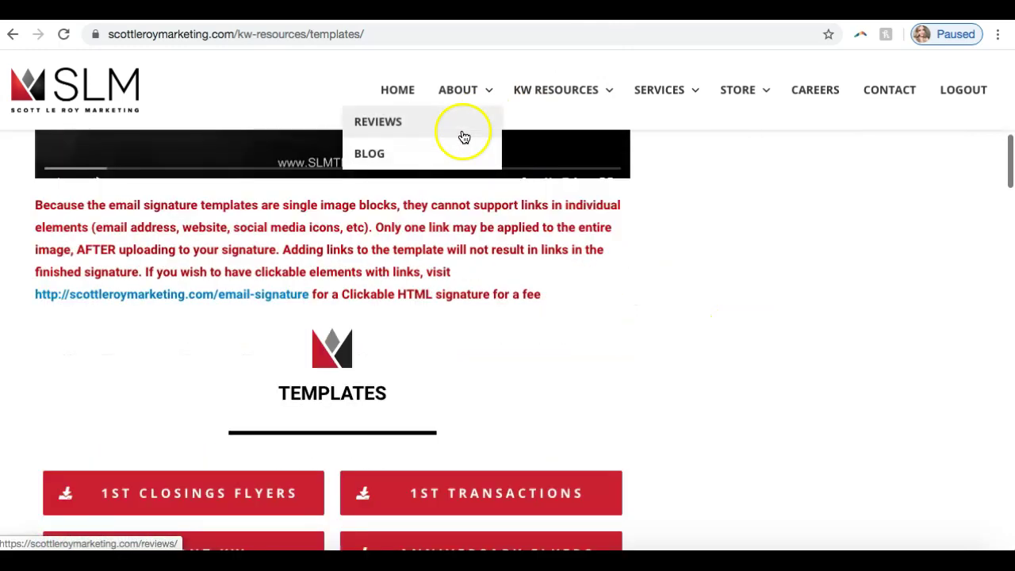
scroll(674, 322, down, 3)
scroll(687, 325, down, 20)
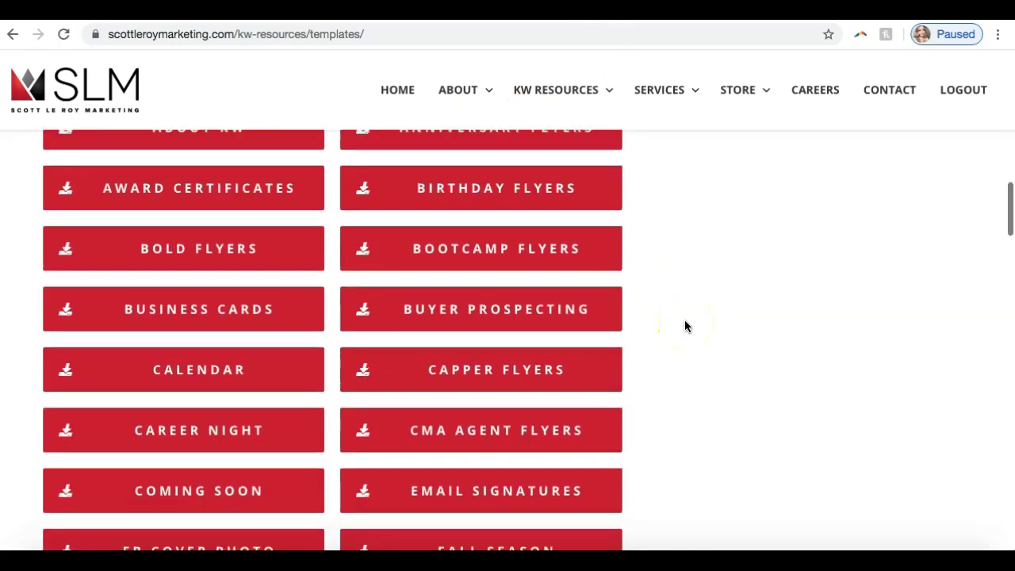
scroll(686, 325, down, 15)
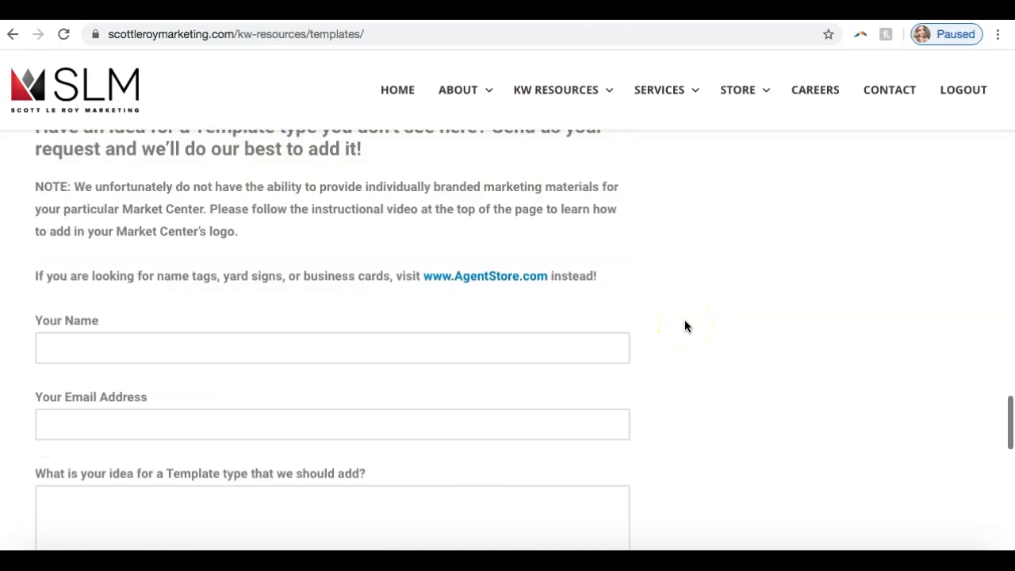
Scroll to the footer and select the support e-mail address under Contact Us Today.
scroll(687, 325, down, 5)
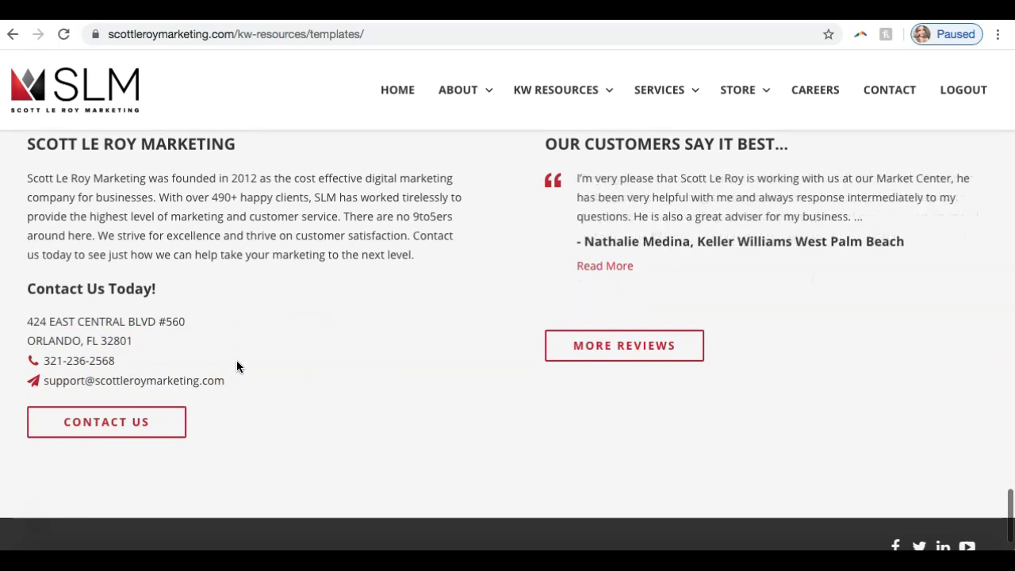
drag(228, 380, 43, 360)
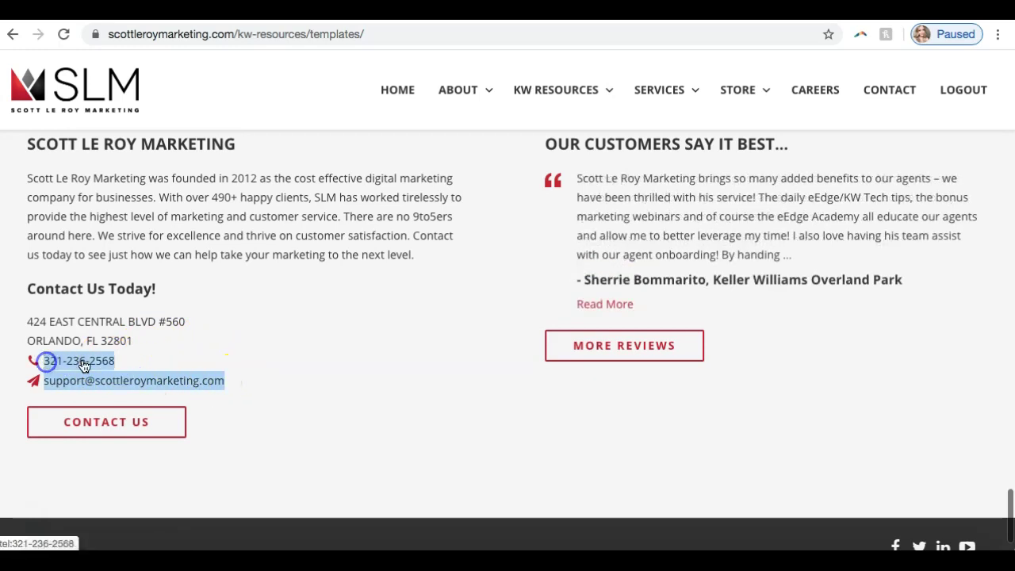